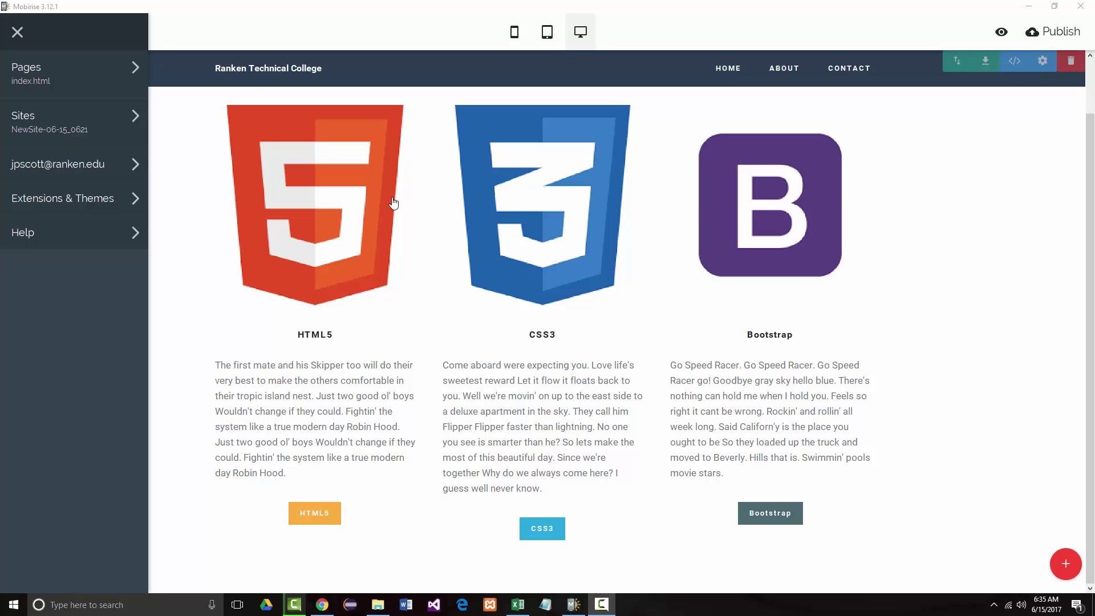
Compare the Part13 Bootstrap example's home page in Chrome with the page built in Mobirise
click(322, 606)
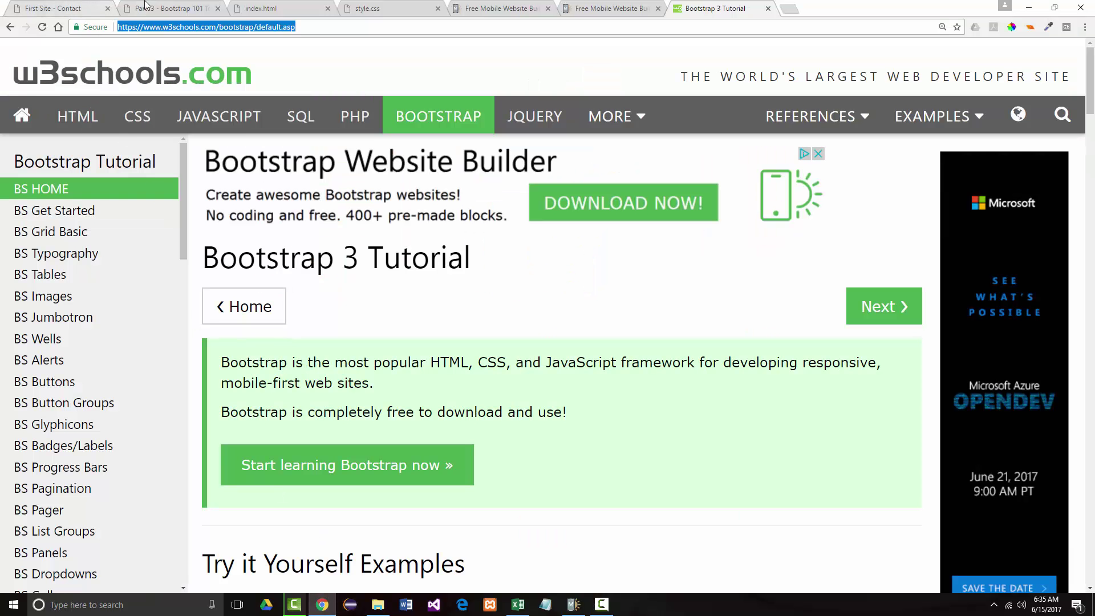
click(162, 8)
scroll(425, 161, up, 2)
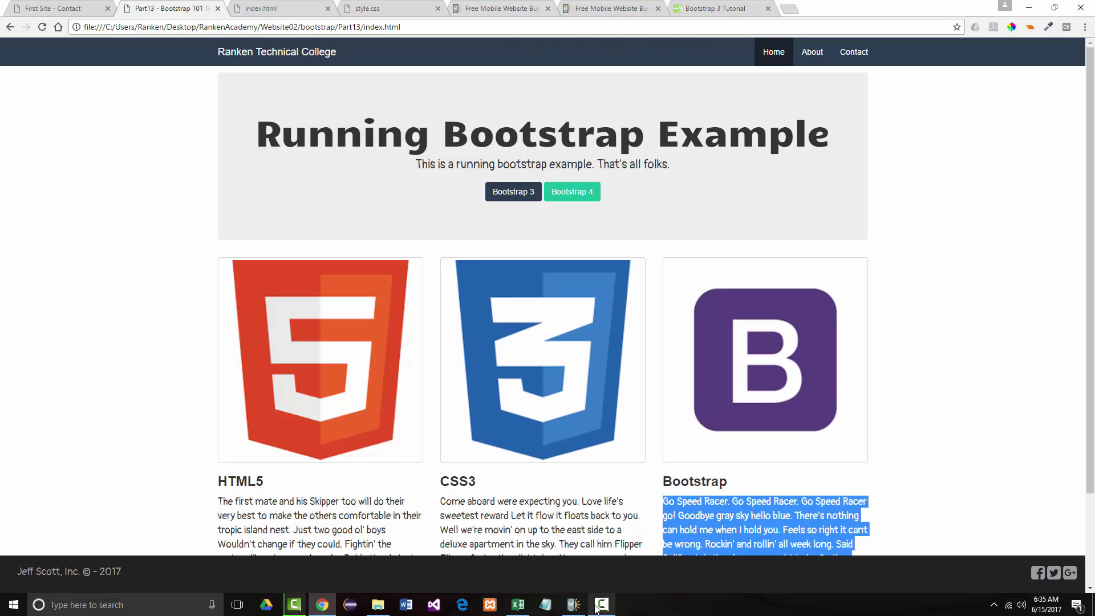
click(573, 605)
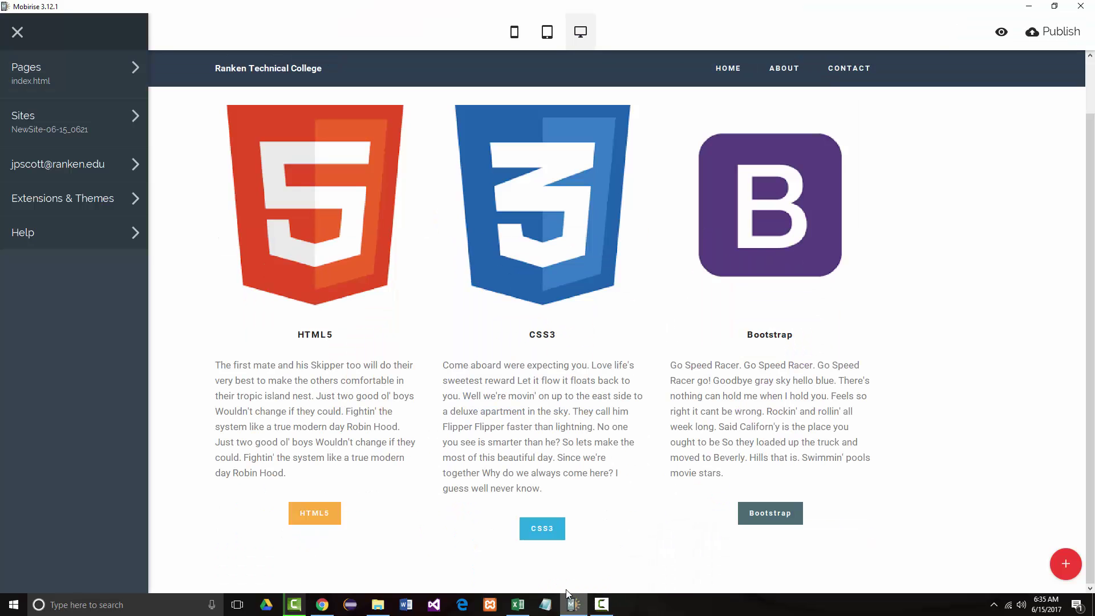
scroll(397, 248, up, 1)
scroll(406, 254, down, 1)
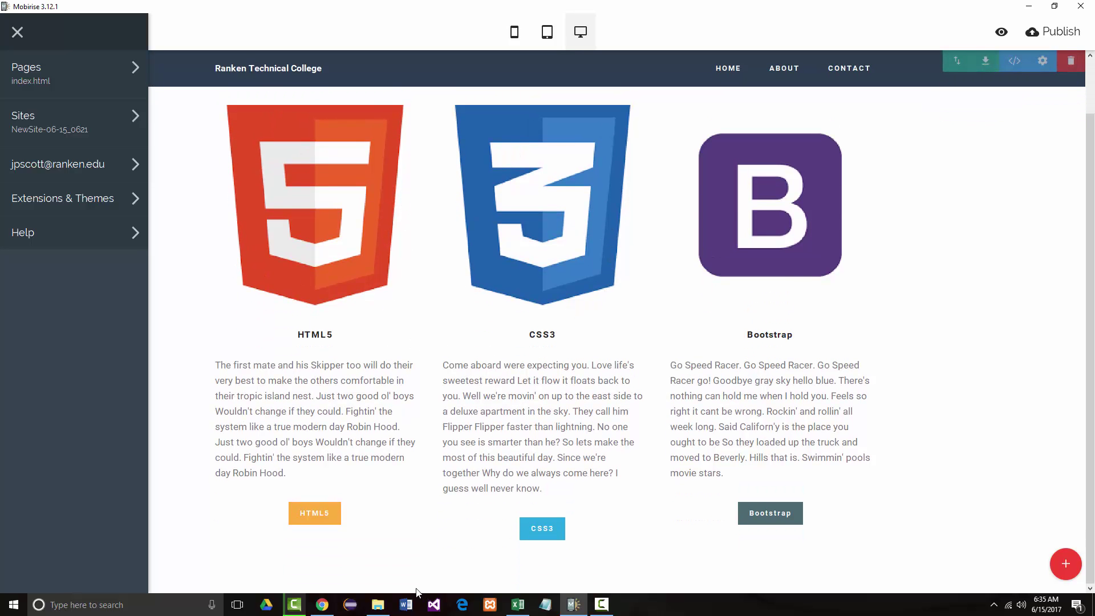
mouse_move(322, 609)
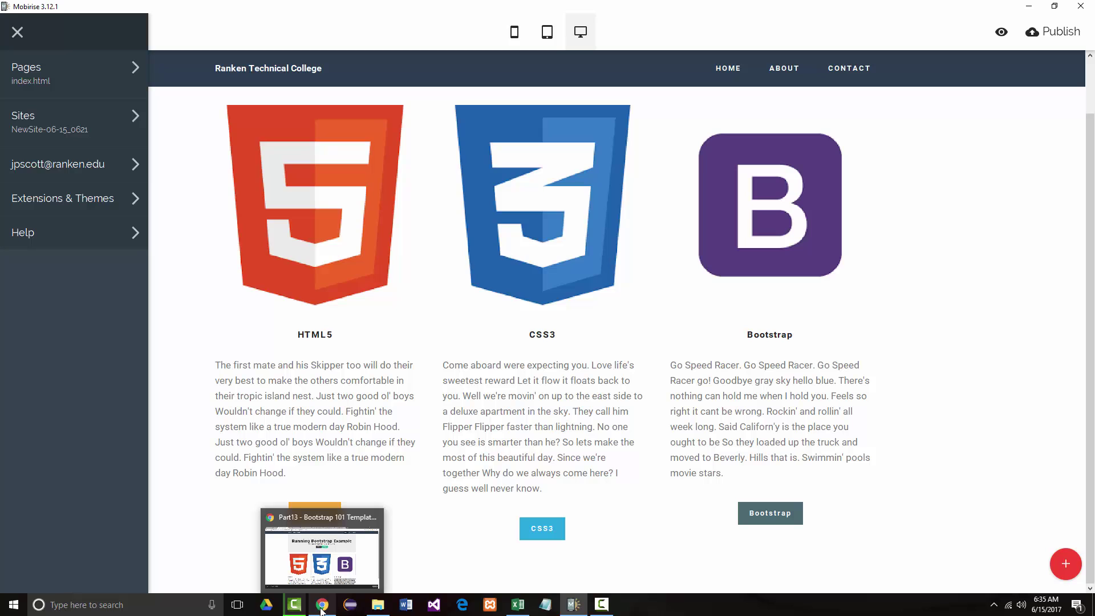
click(322, 609)
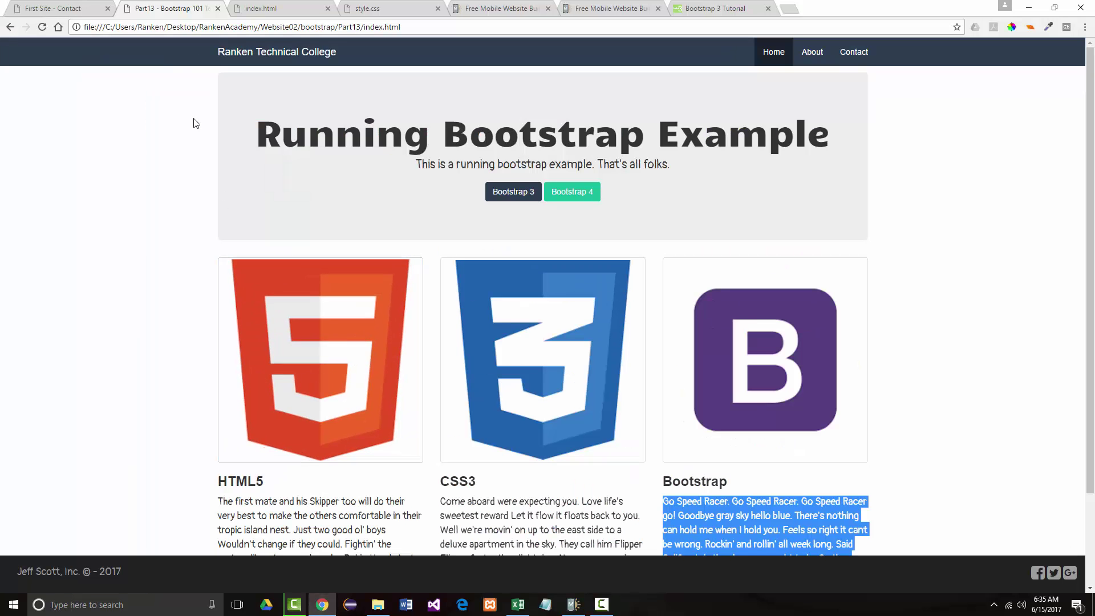
scroll(486, 388, down, 1)
scroll(486, 388, down, 2)
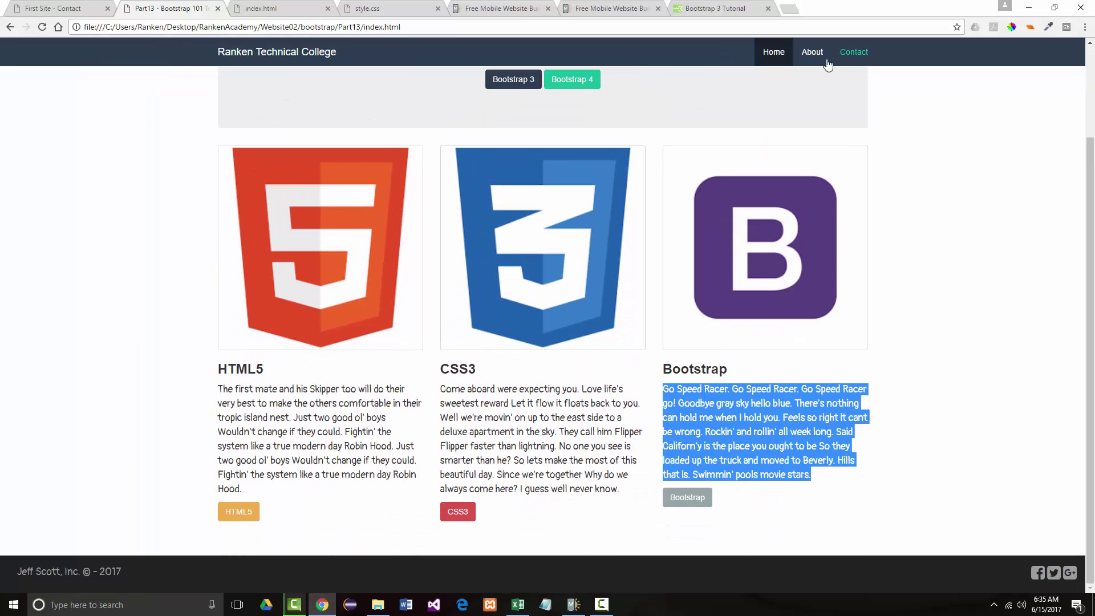
Review the carousel slides on the example site's About page and return to its Home page
click(810, 54)
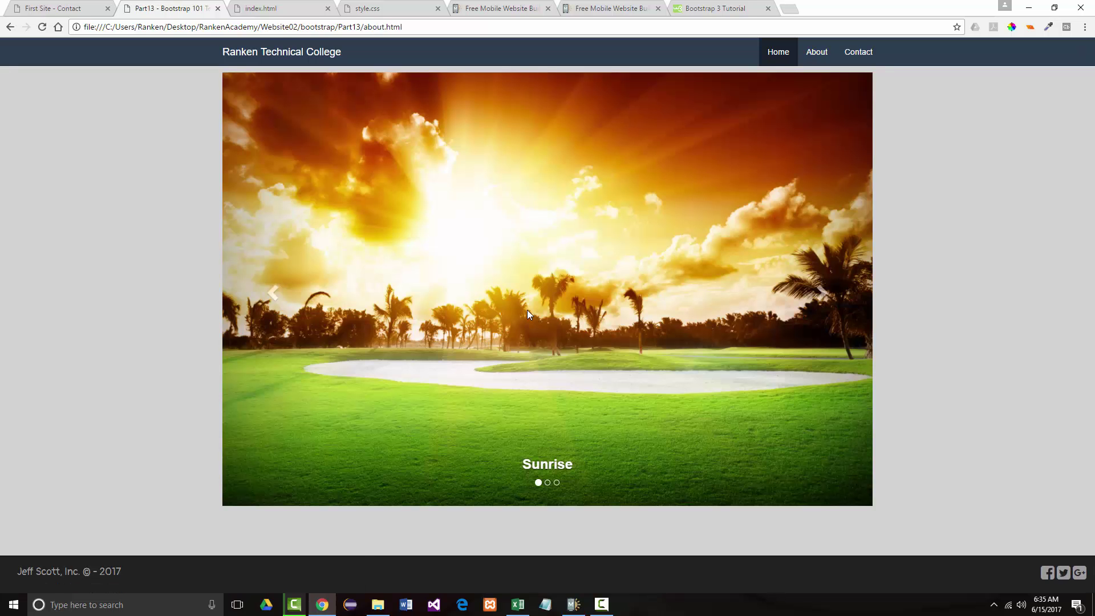
click(549, 484)
click(557, 484)
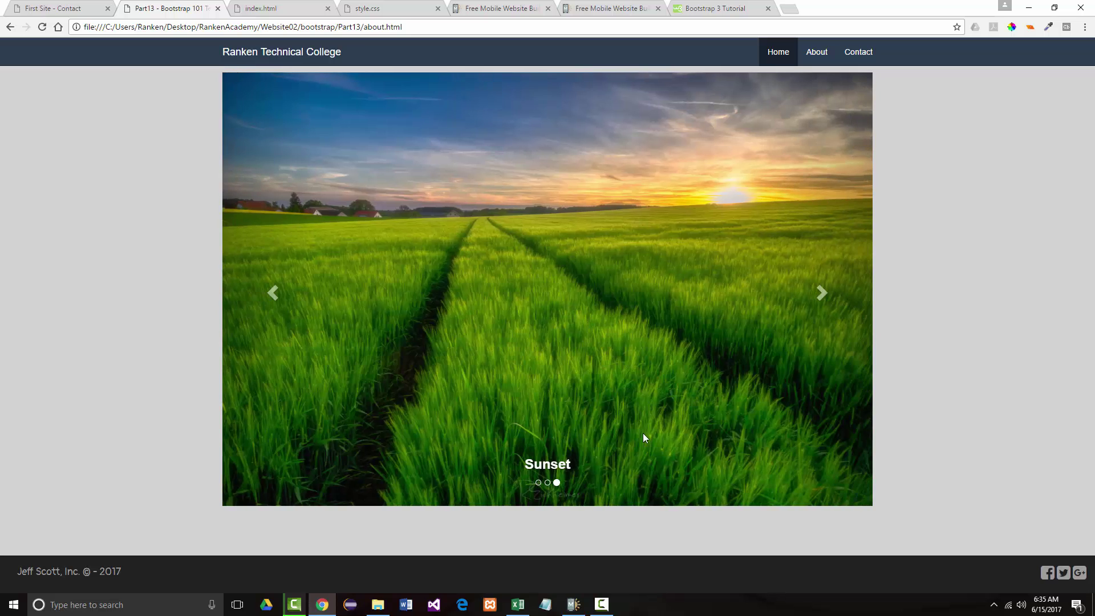
click(271, 298)
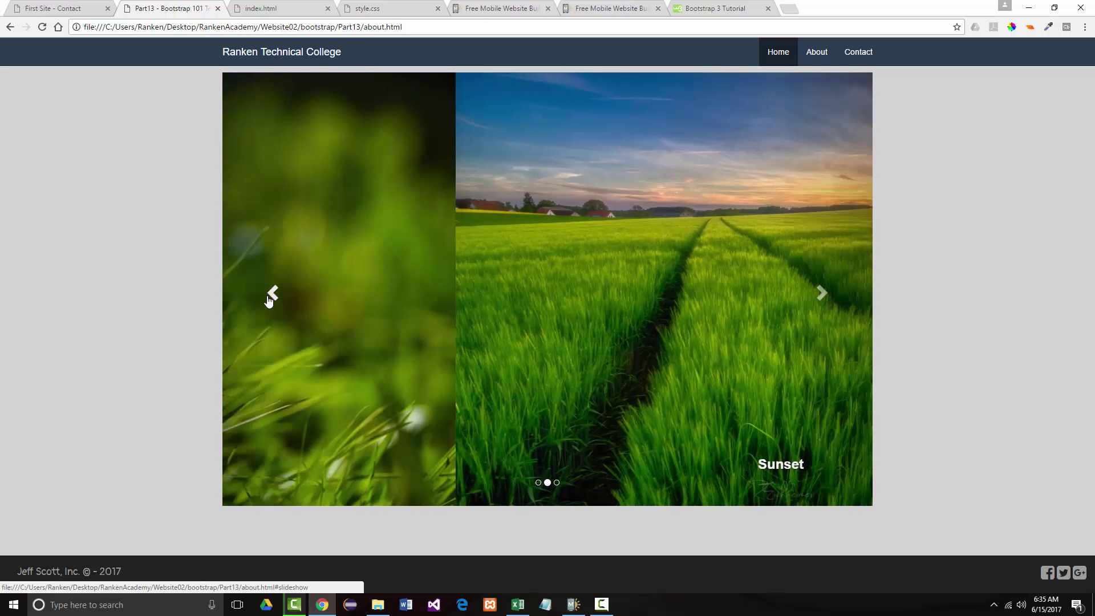
click(271, 295)
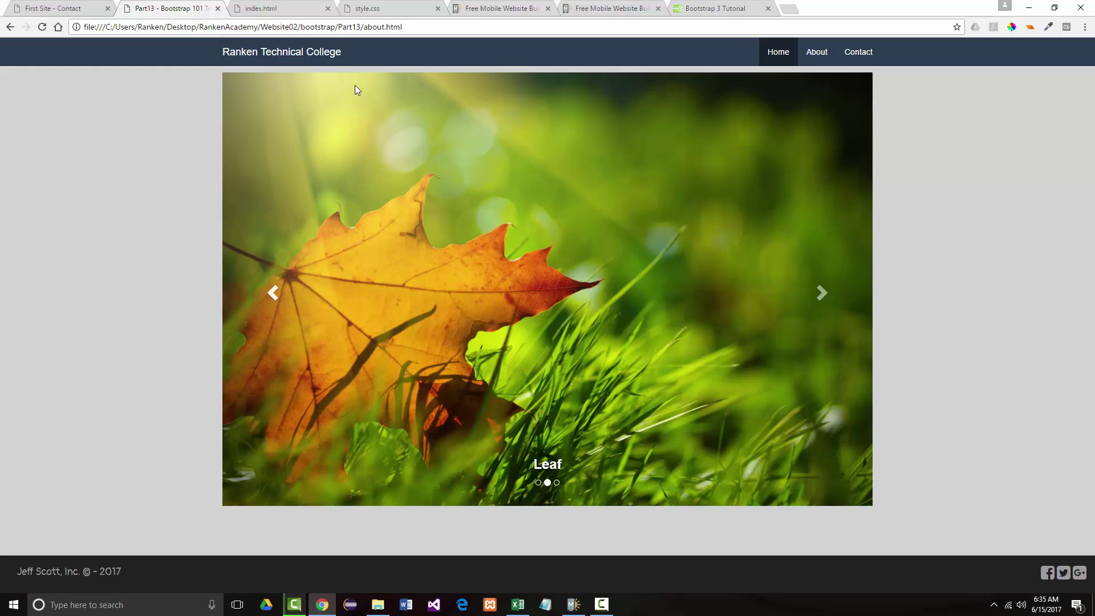
click(779, 52)
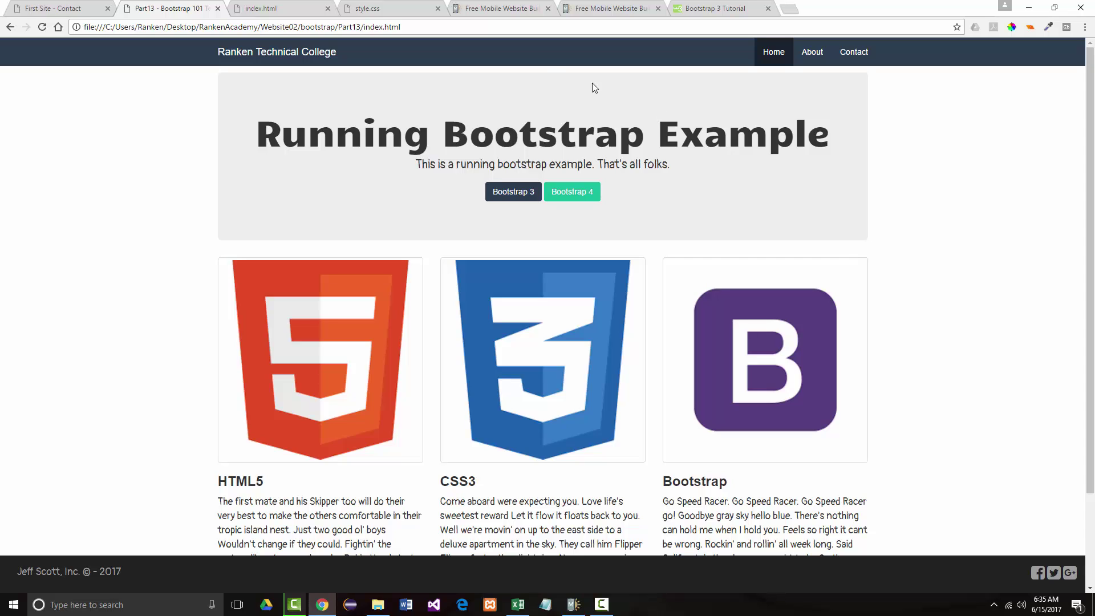
Switch to Mobirise and add the Sliders block below the HTML5, CSS3 and Bootstrap columns on index.html
click(573, 604)
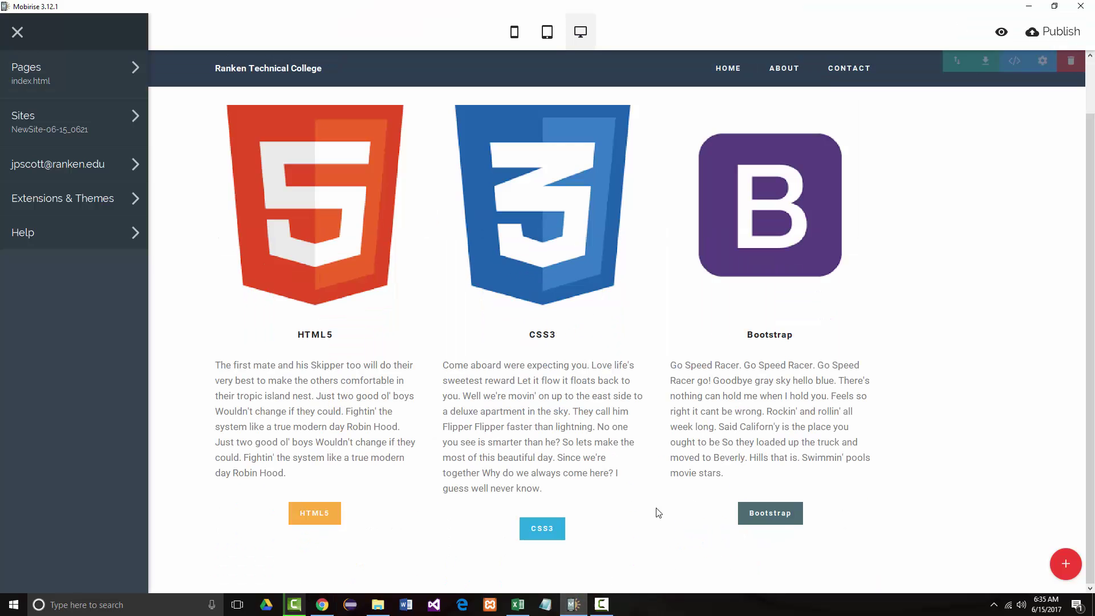
click(1067, 565)
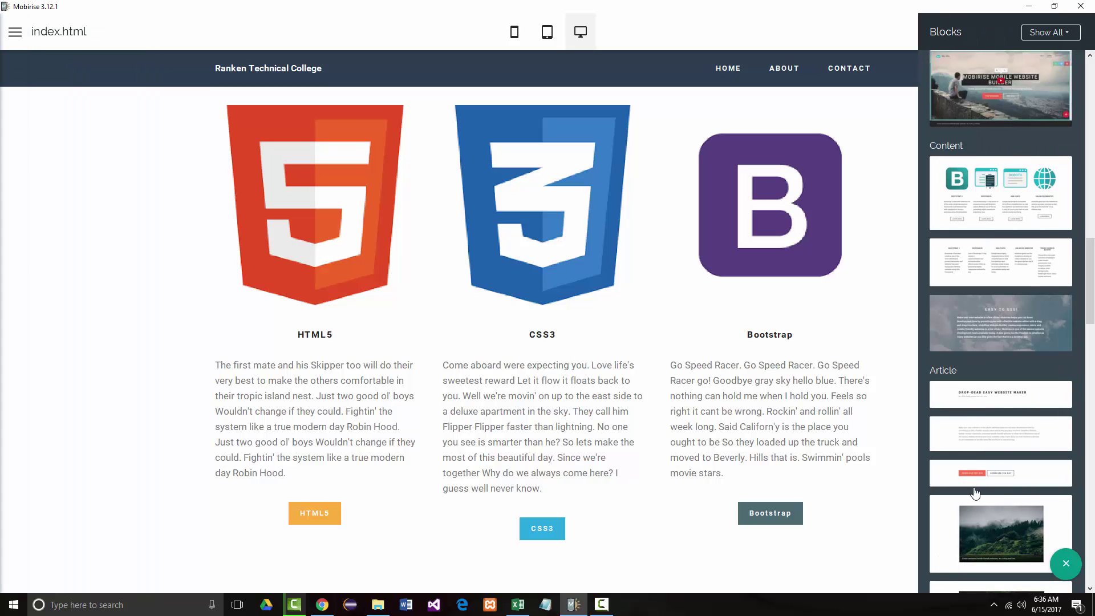
scroll(970, 342, down, 10)
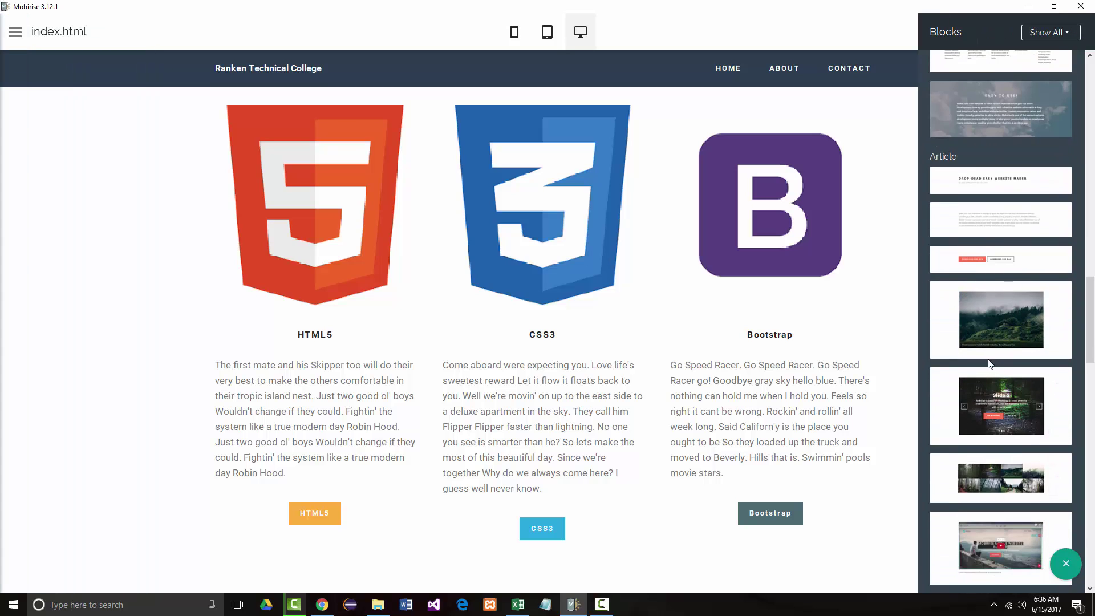
scroll(978, 367, down, 5)
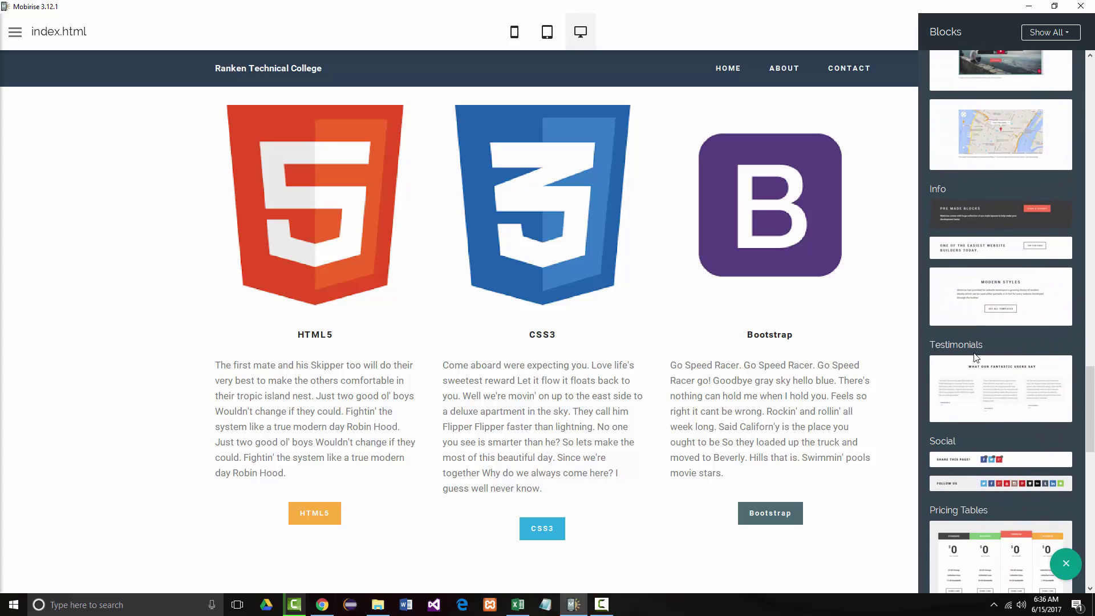
scroll(973, 365, down, 7)
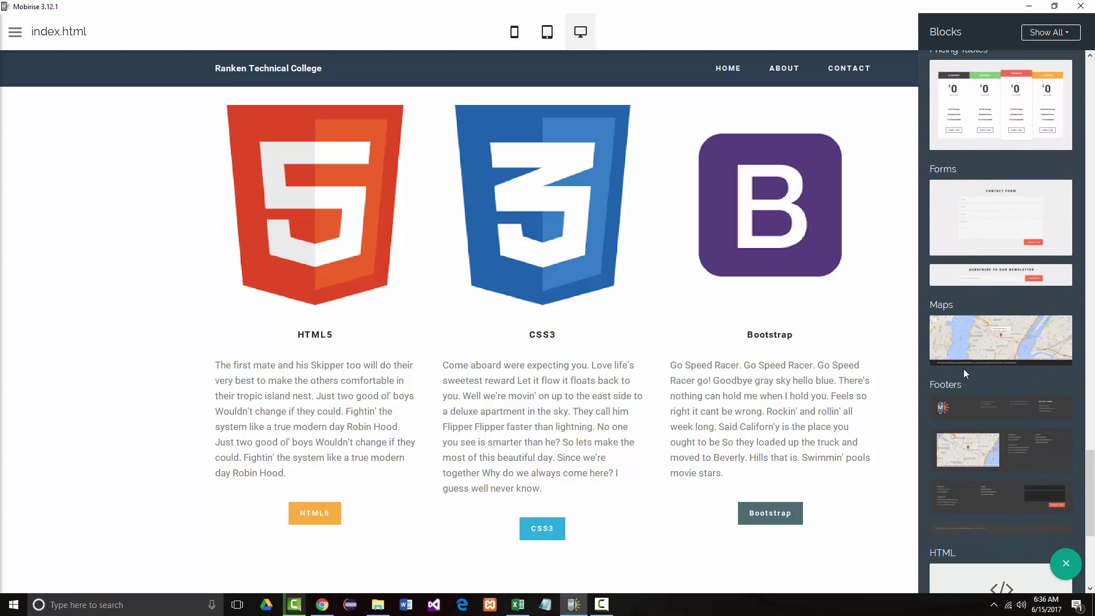
scroll(950, 374, down, 3)
scroll(944, 374, up, 15)
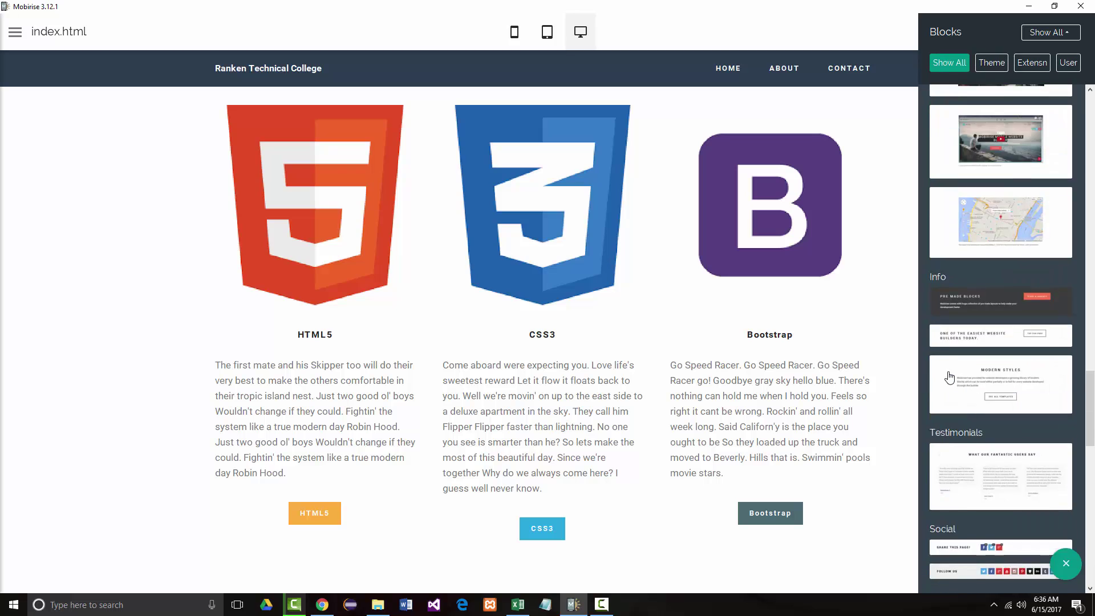
scroll(943, 373, up, 5)
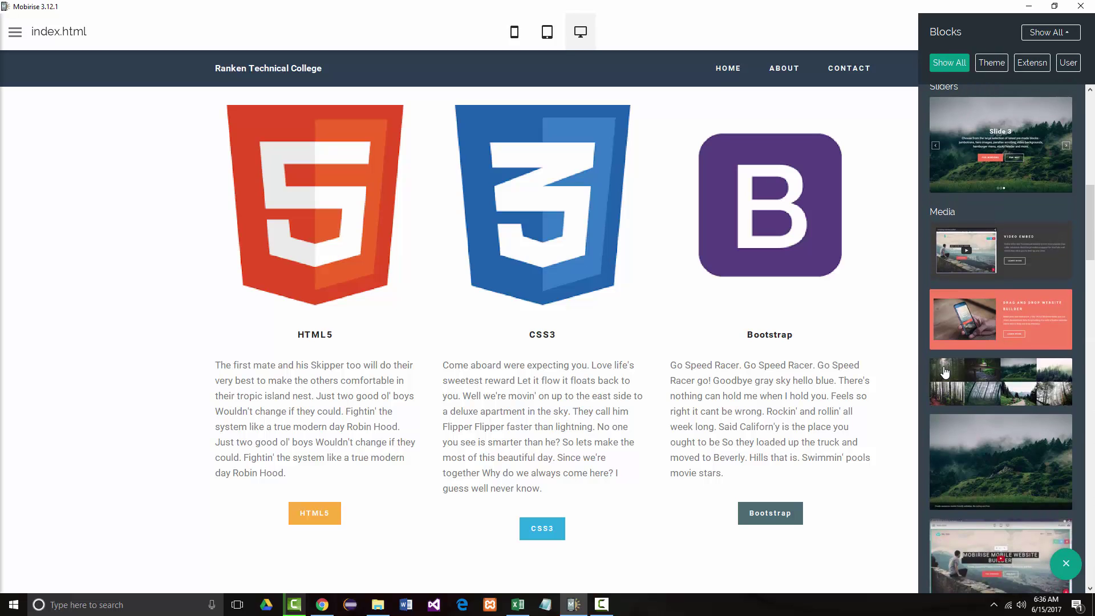
drag(996, 319, 436, 577)
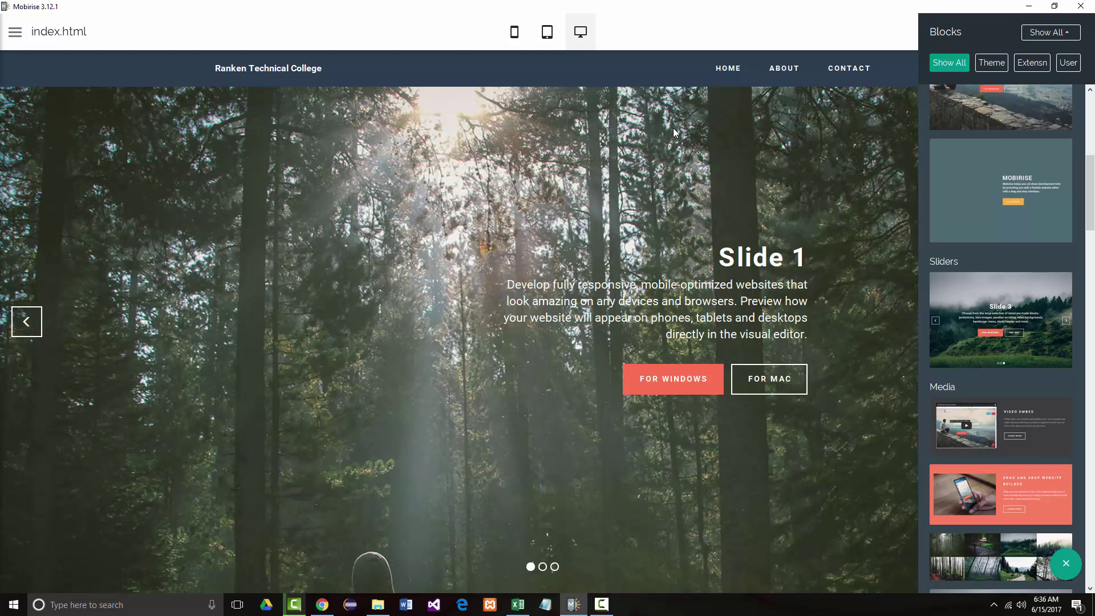
Turn off Show Text and Show Buttons for the slider's first slide
click(579, 165)
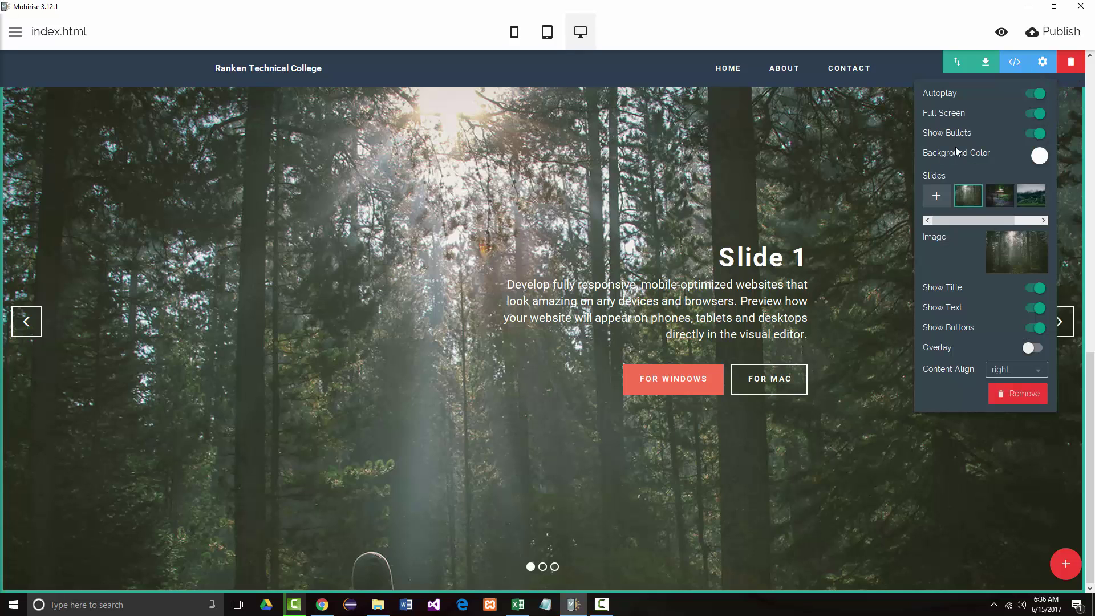
click(1030, 311)
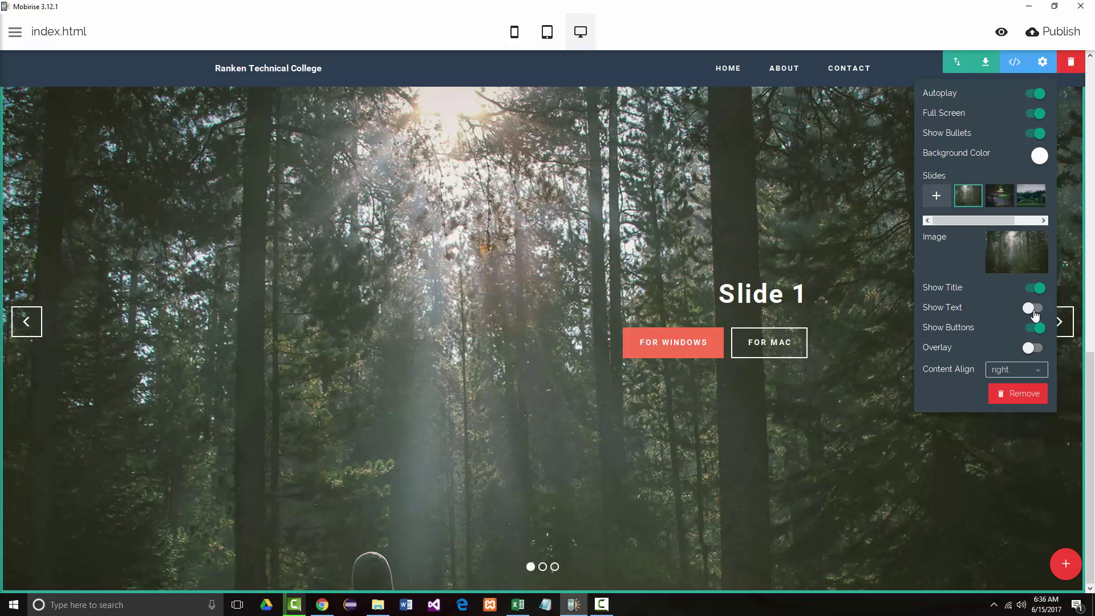
click(1033, 329)
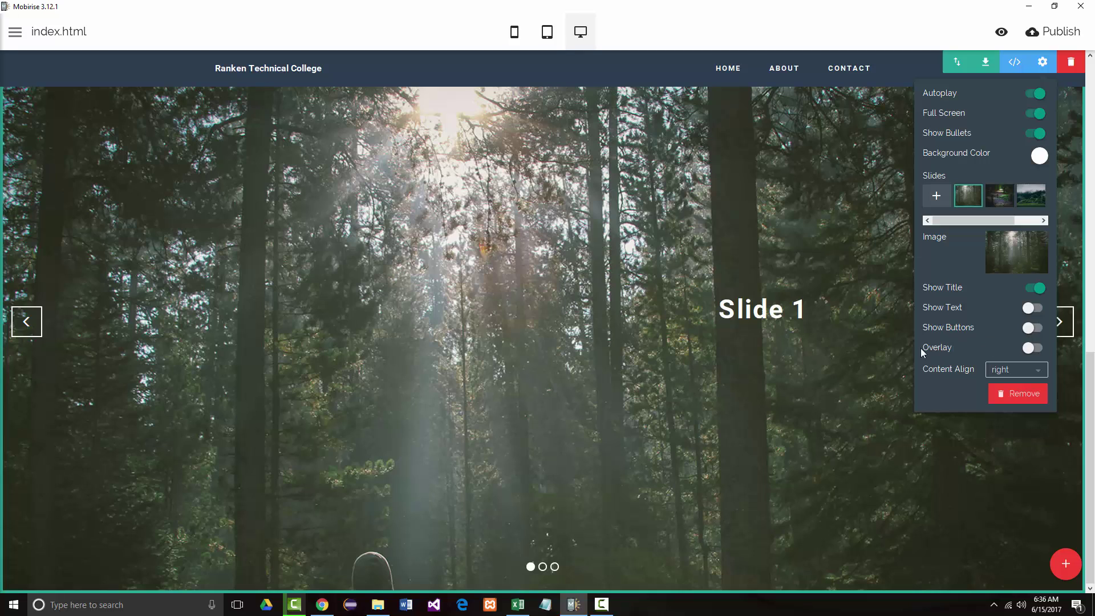
Change the first slide's title to "Sunrise" and centre it on the slide
click(756, 312)
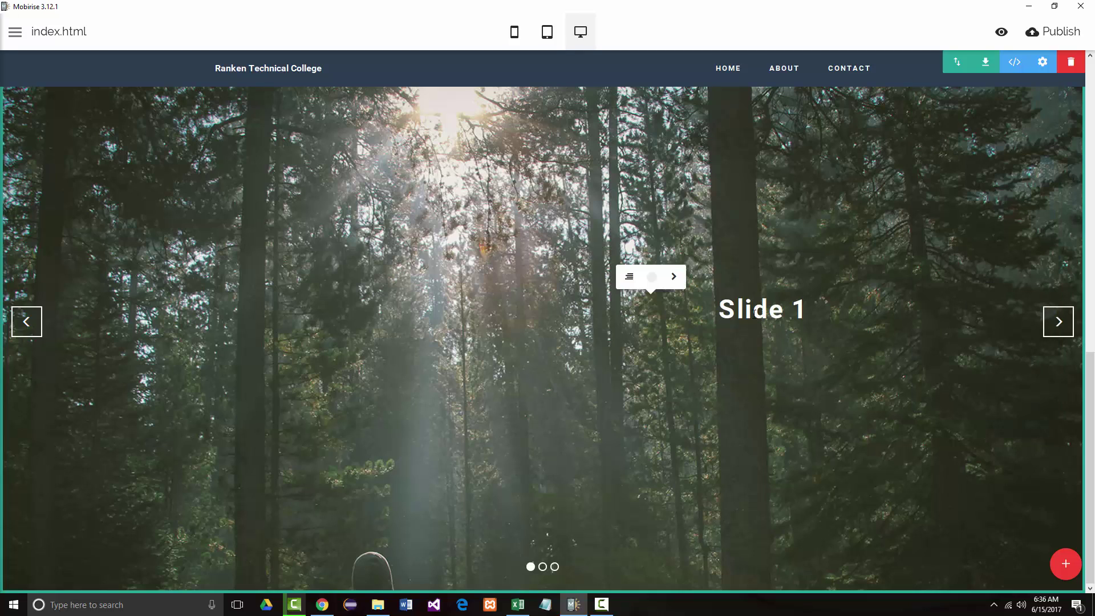
drag(720, 309, 805, 310)
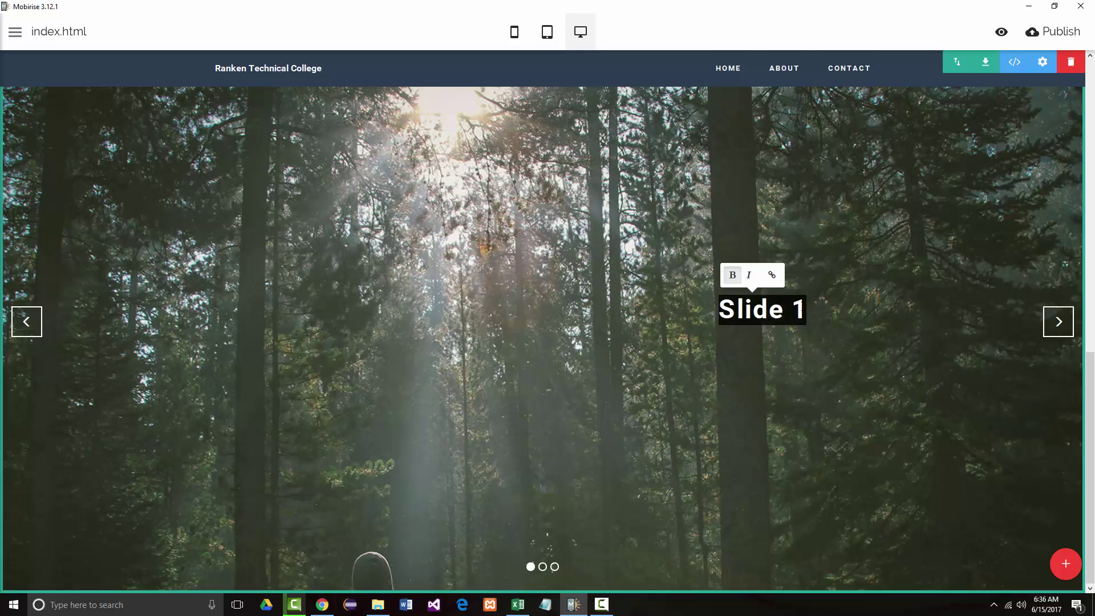
text(Su)
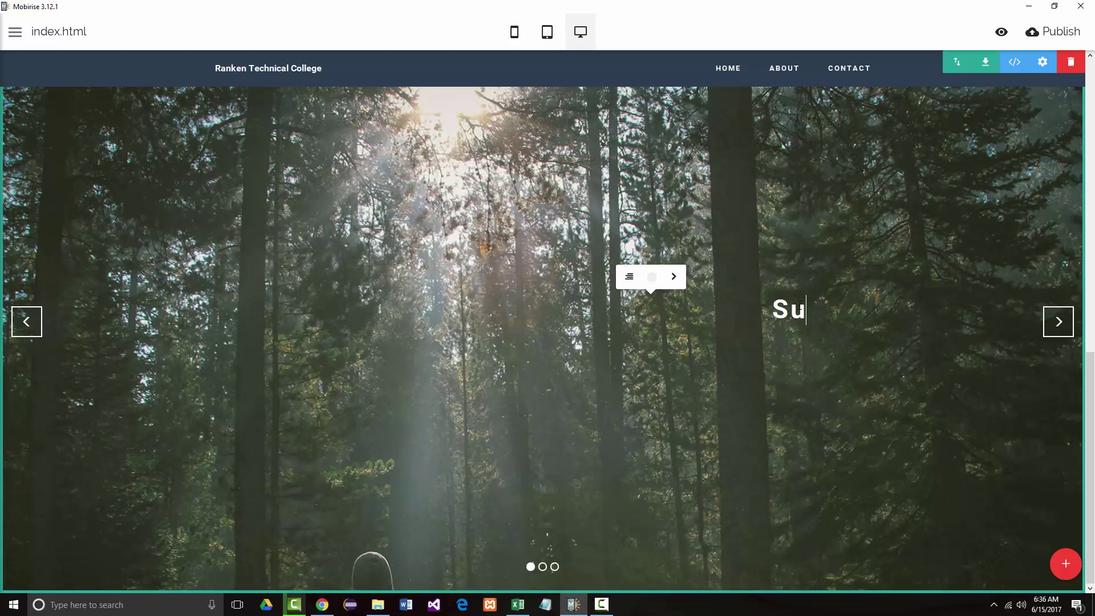
text(nr)
key(BackSpace)
text(nrise)
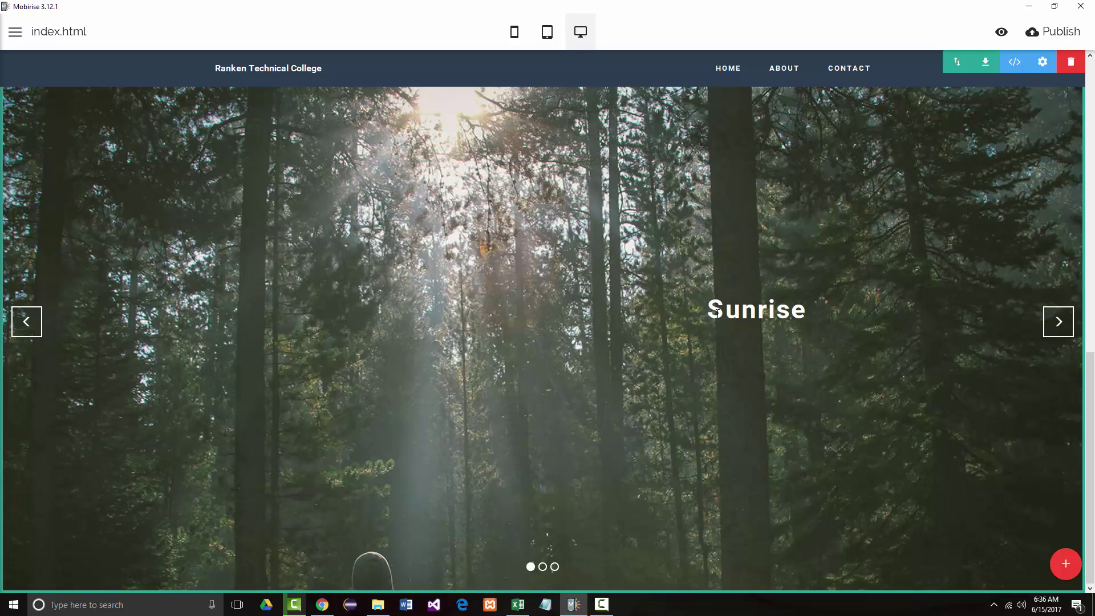
click(741, 310)
click(628, 278)
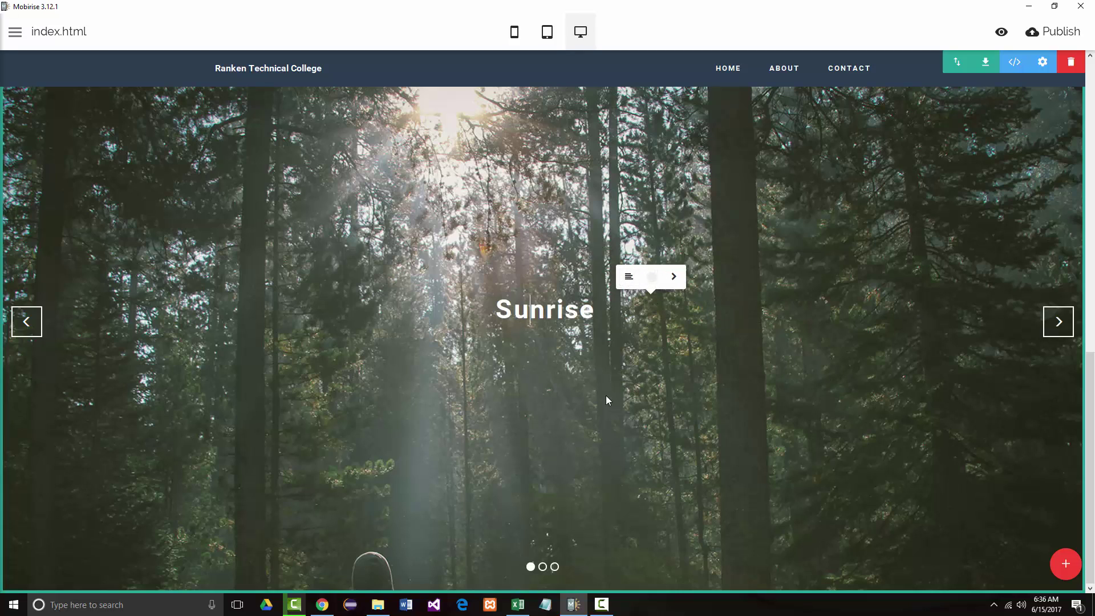
click(708, 361)
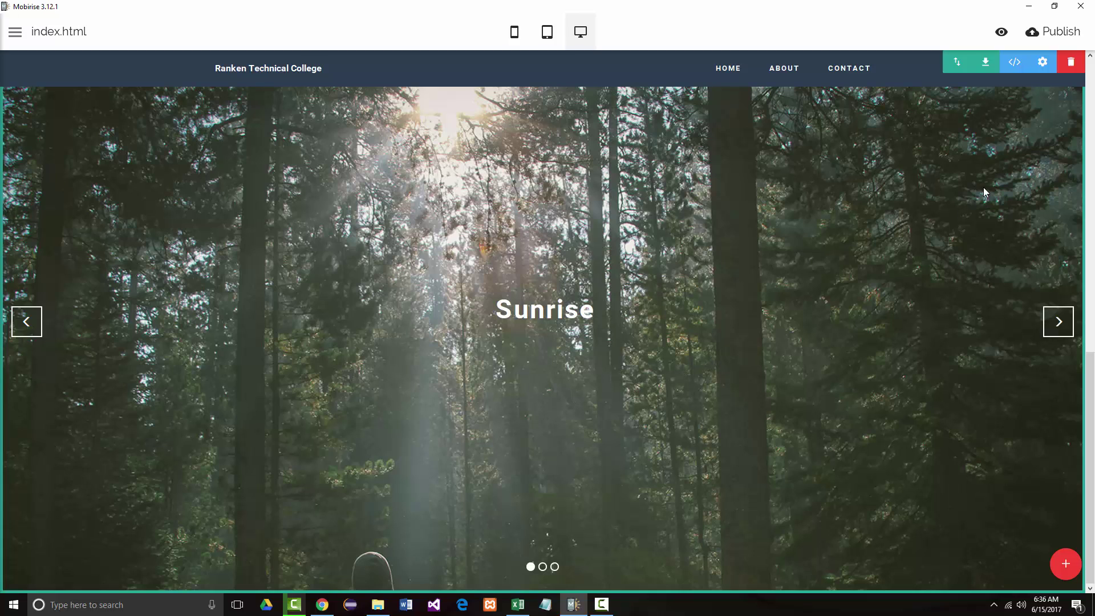
Replace the first slide's image with newSunrise.jpg from the Part13 images folder on the computer
click(1043, 62)
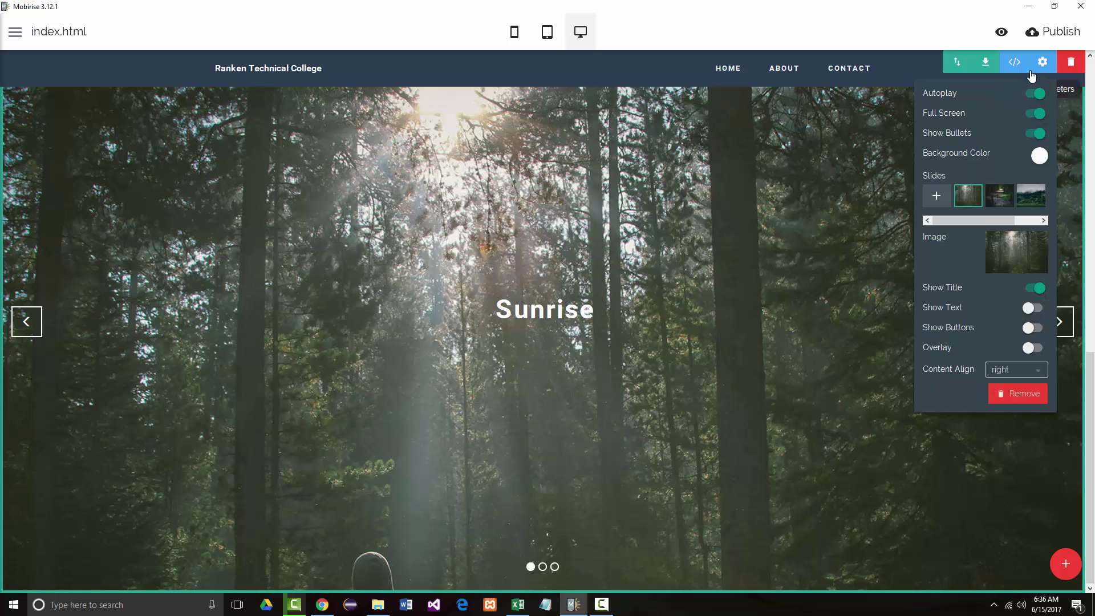
click(996, 261)
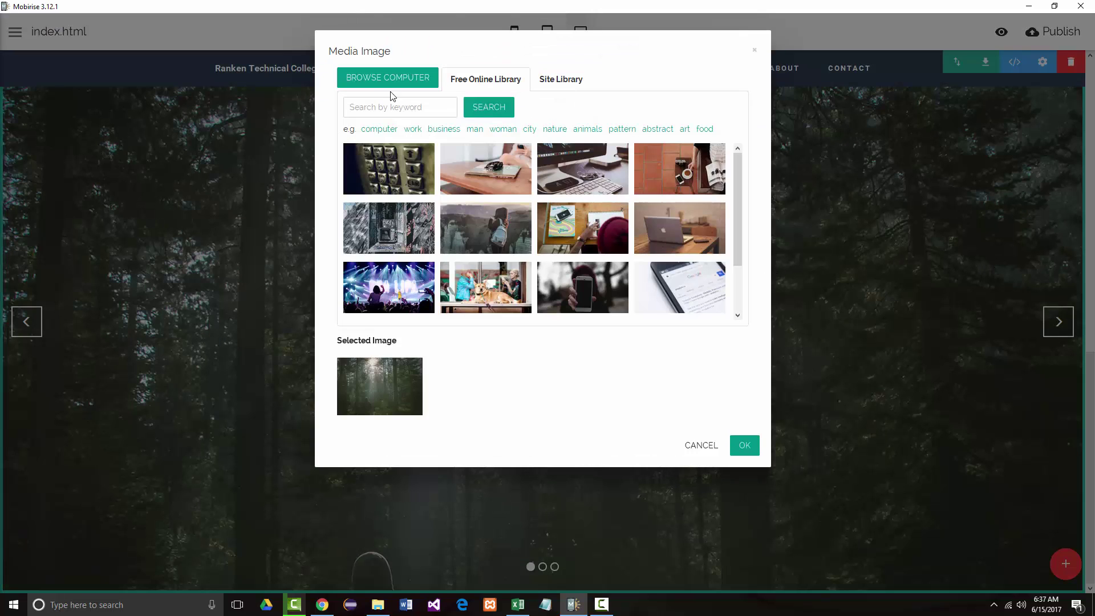
click(386, 79)
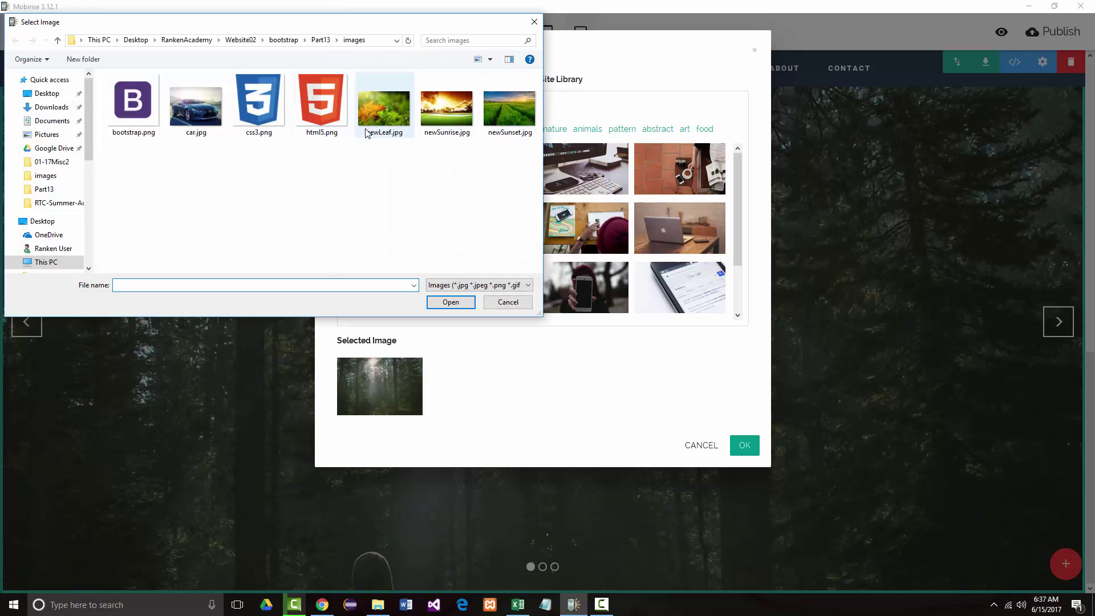
click(442, 114)
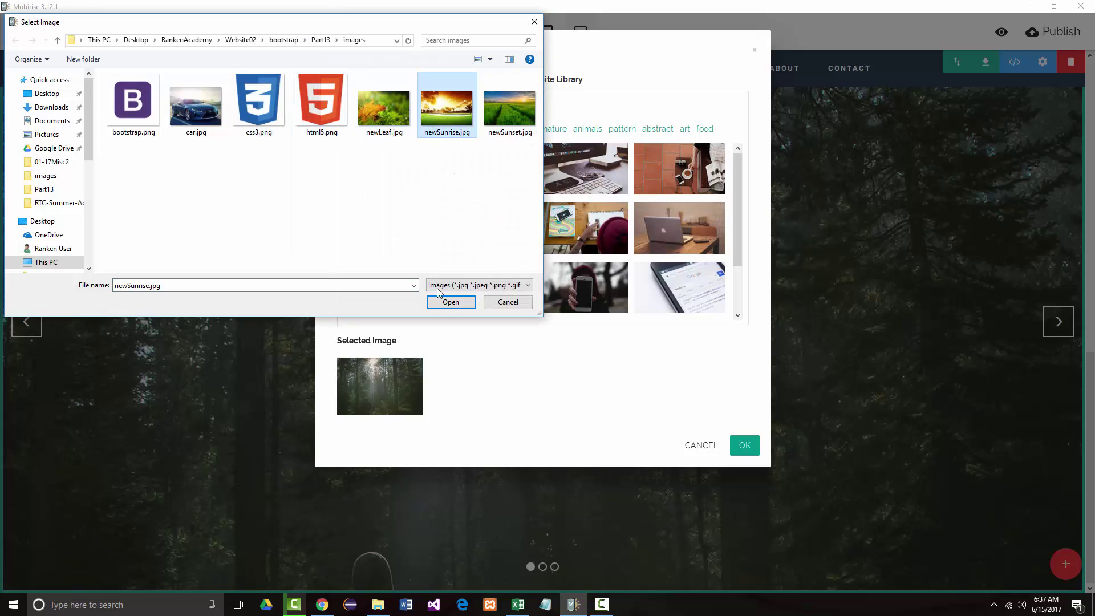
click(448, 305)
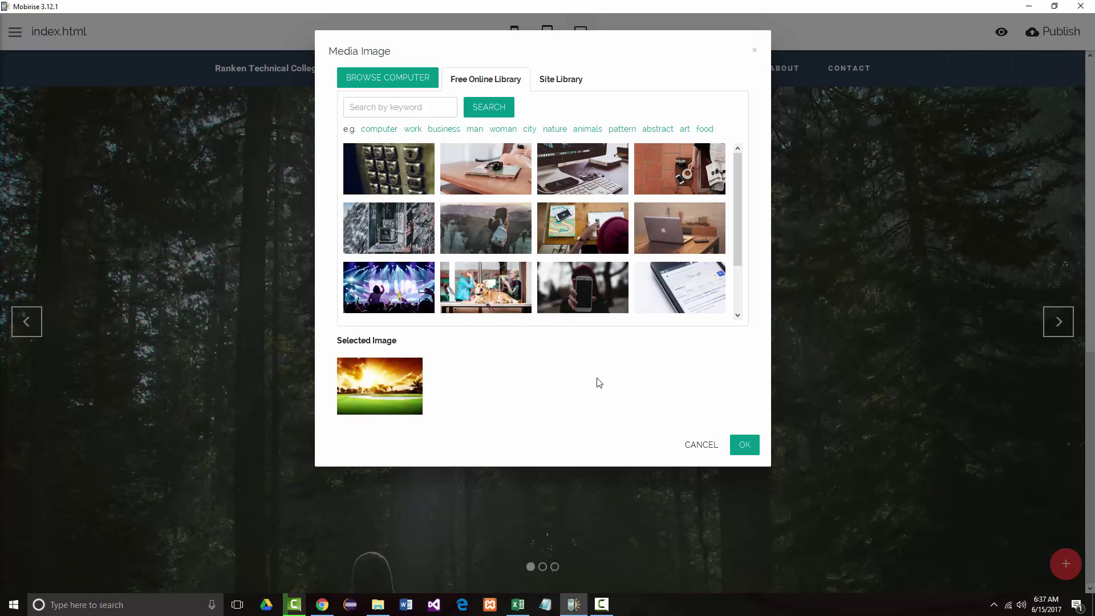
click(745, 451)
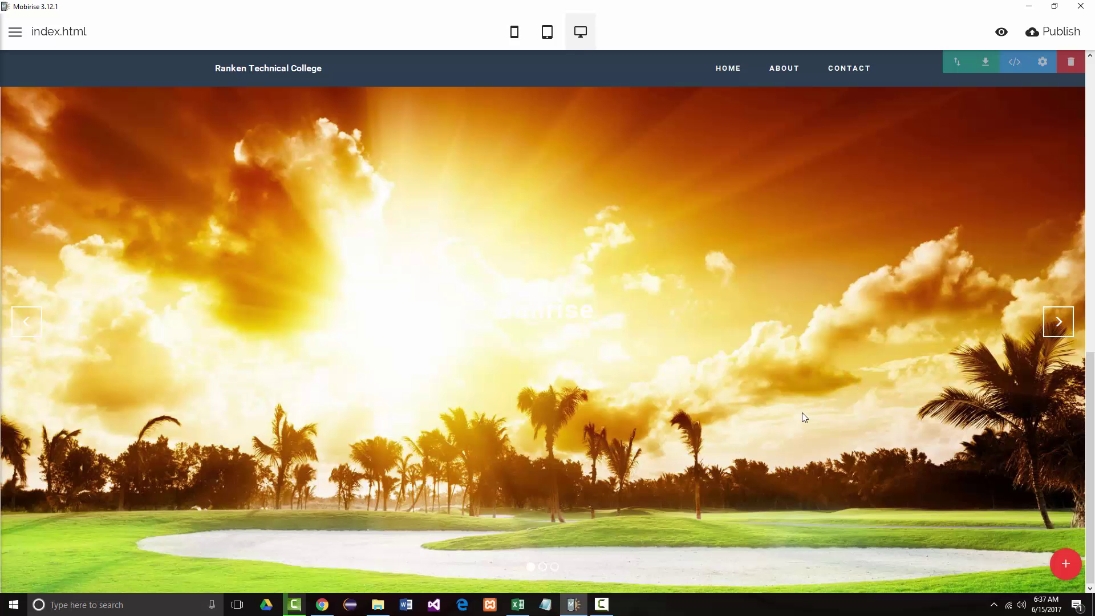
Turn off Show Text and Show Buttons for the slider's second slide
click(1060, 322)
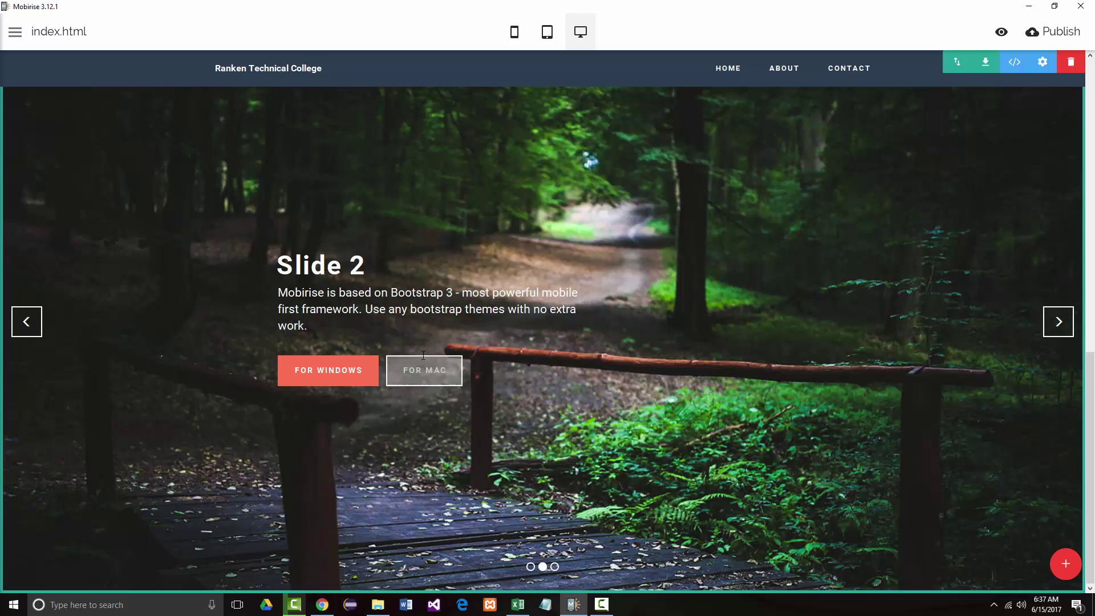
click(382, 349)
key(shift+Home)
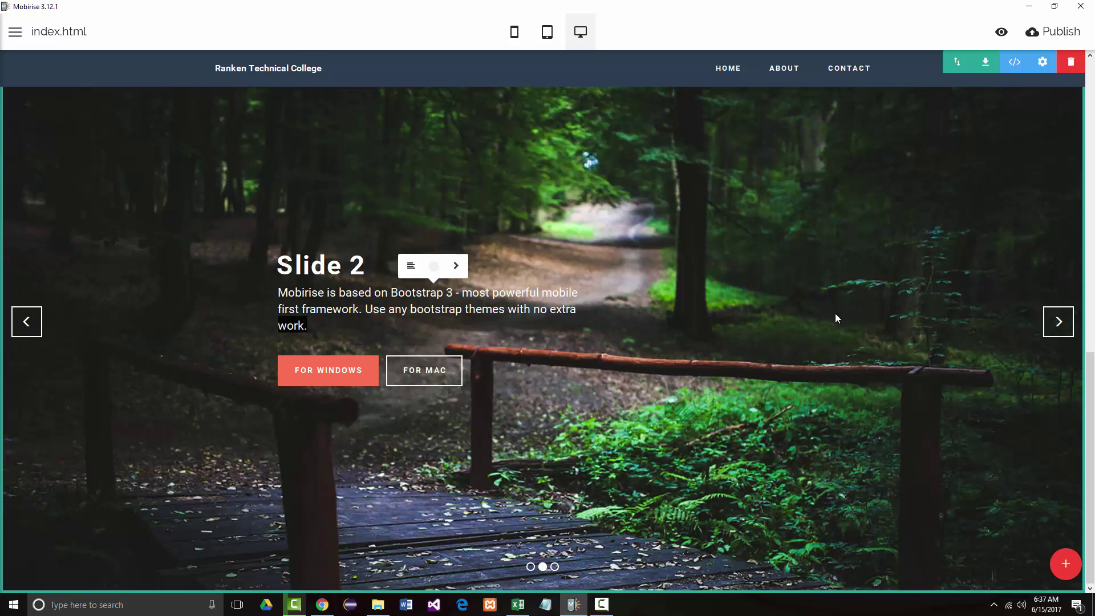
click(1043, 64)
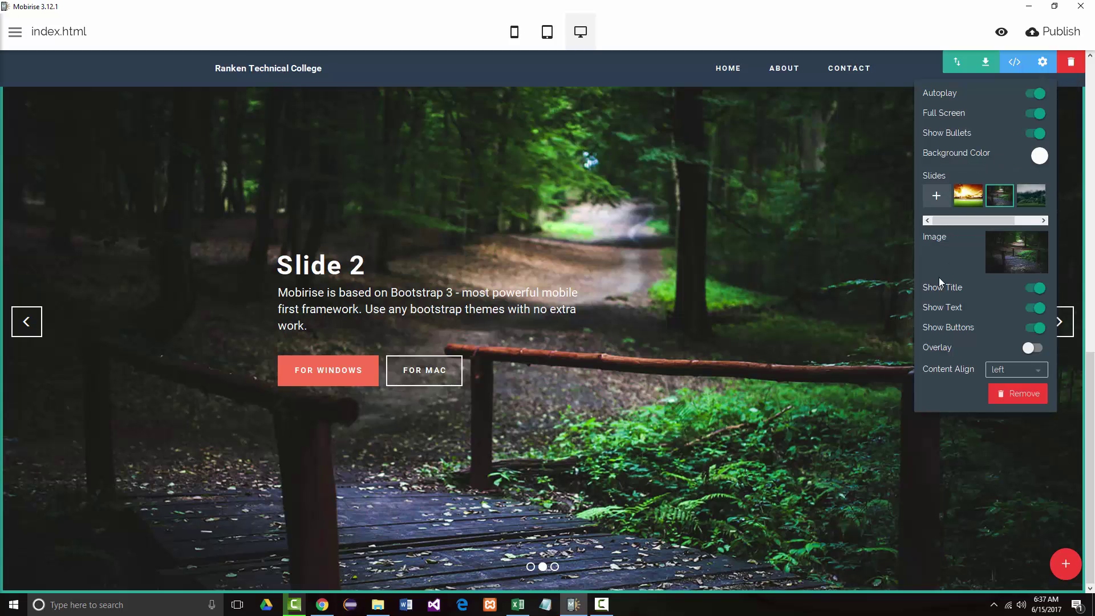
click(1025, 309)
click(1031, 330)
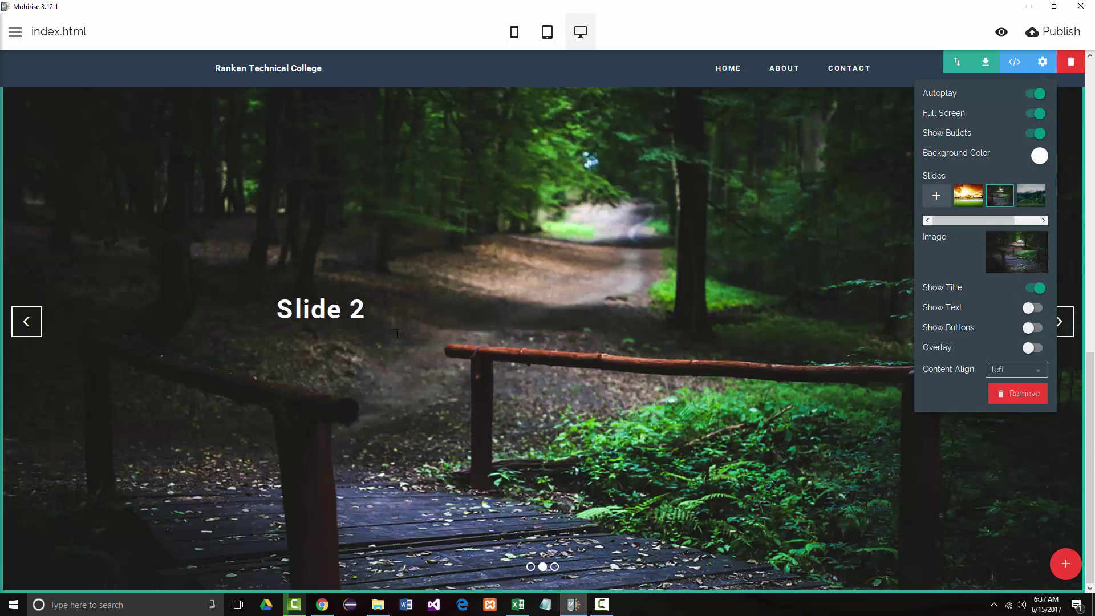
Change the second slide's title to "Leaf" and centre-align it
click(295, 309)
double_click(311, 310)
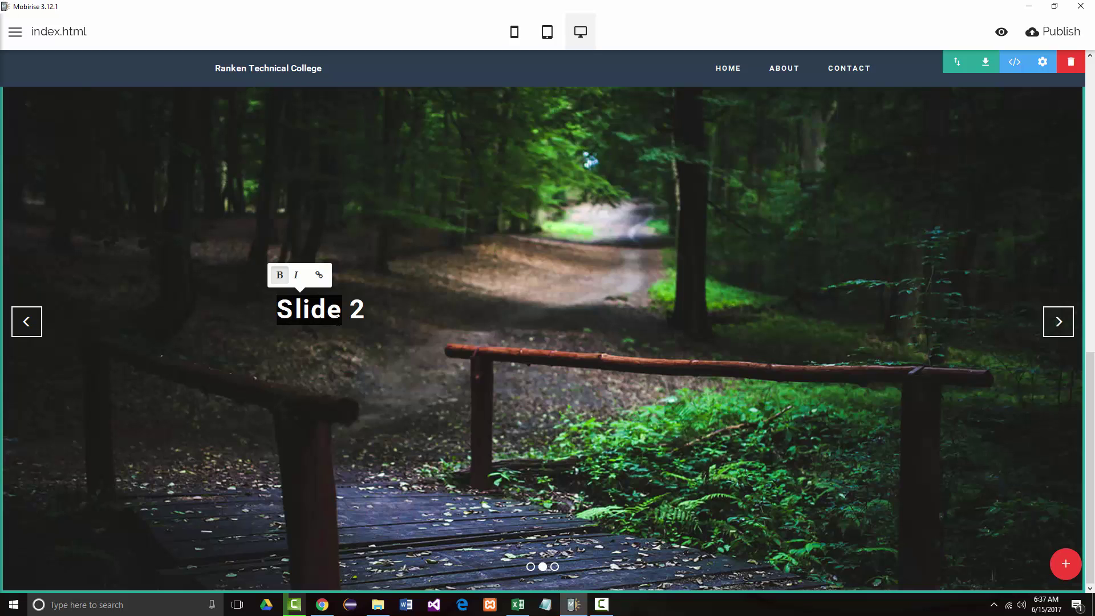
text(Leaf)
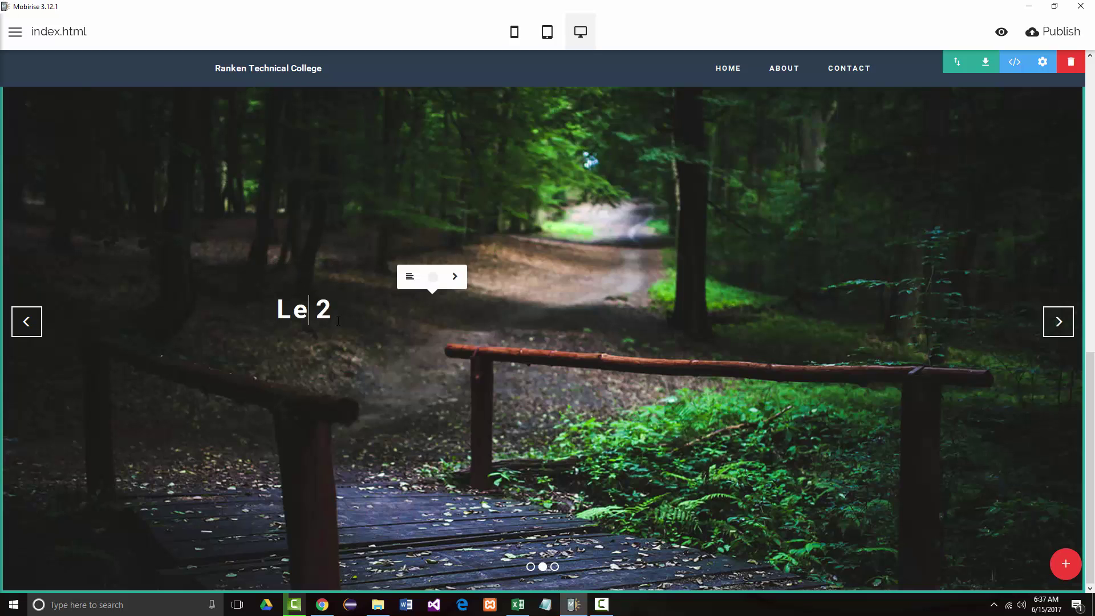
key(Delete)
key(Delete)
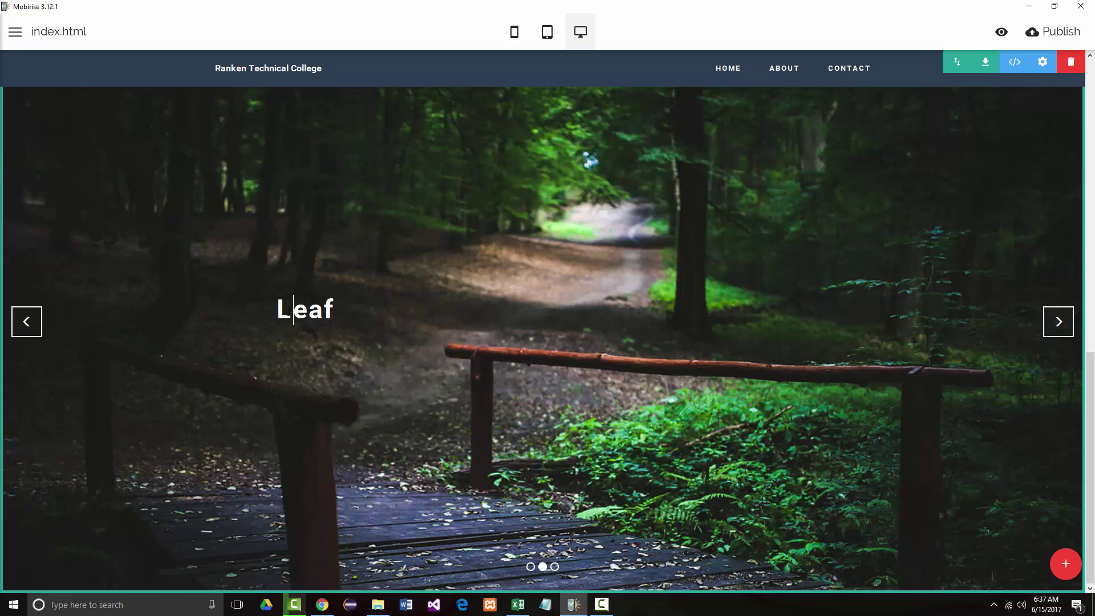
click(409, 278)
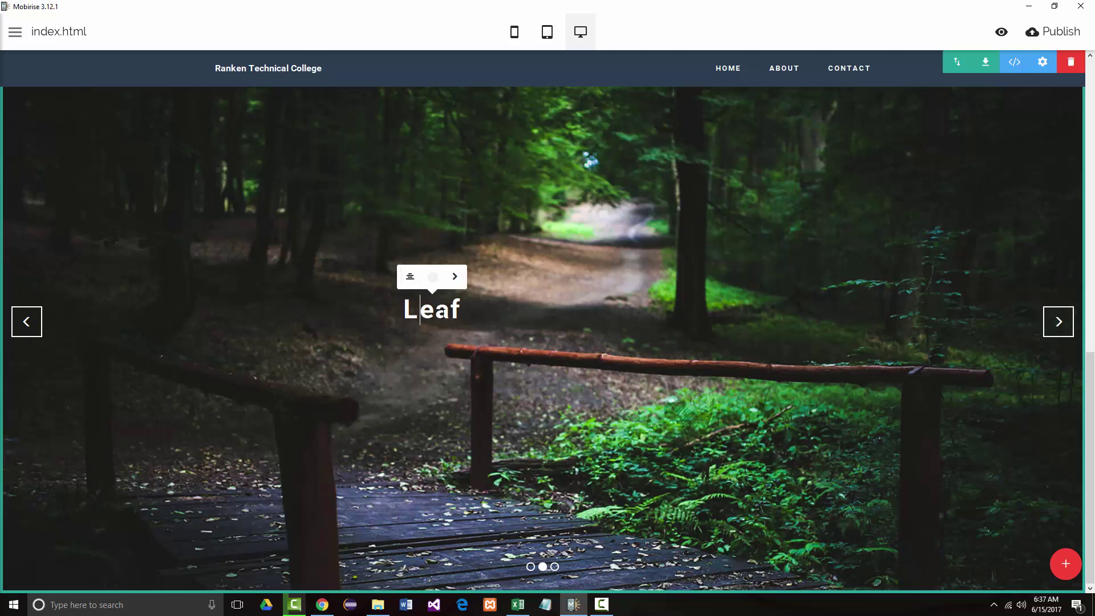
click(790, 278)
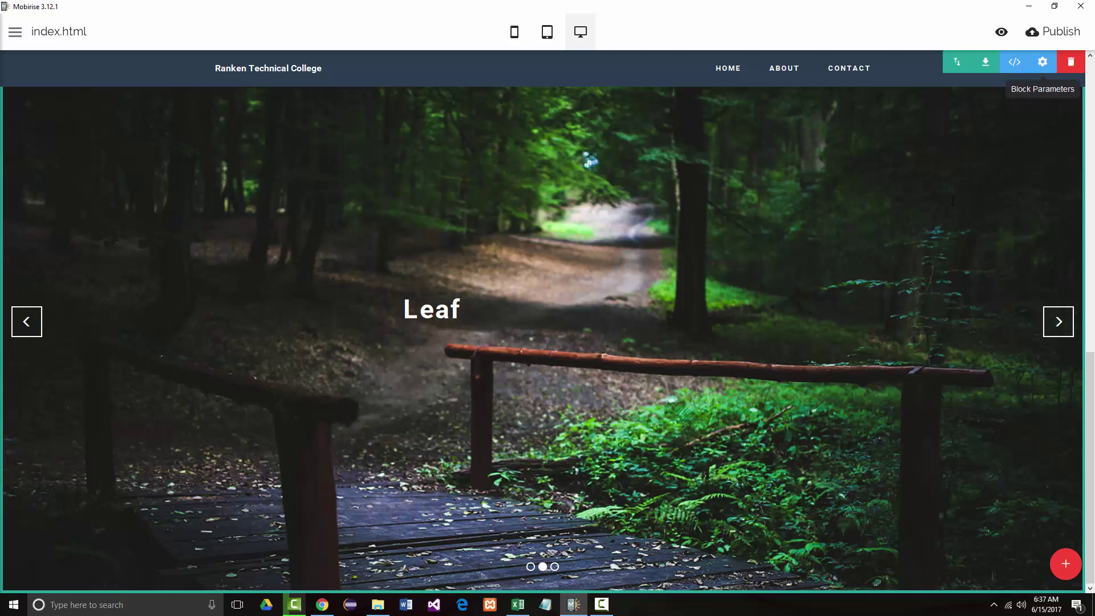
Replace the second slide's image with newLeaf.jpg from the Part13 images folder on the computer
click(1043, 61)
click(1013, 262)
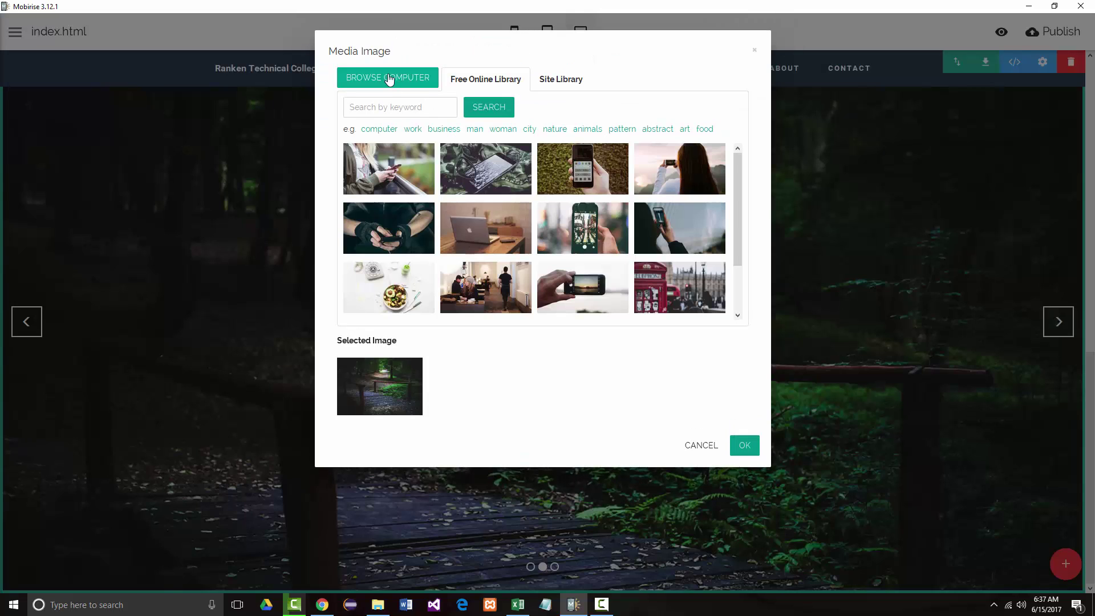
click(391, 76)
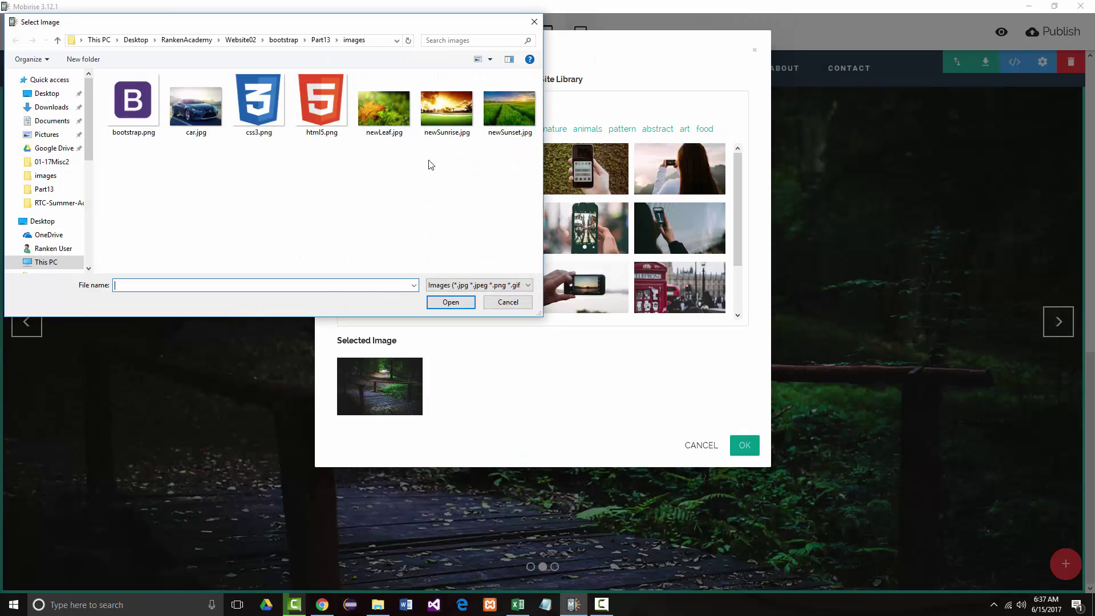
click(390, 111)
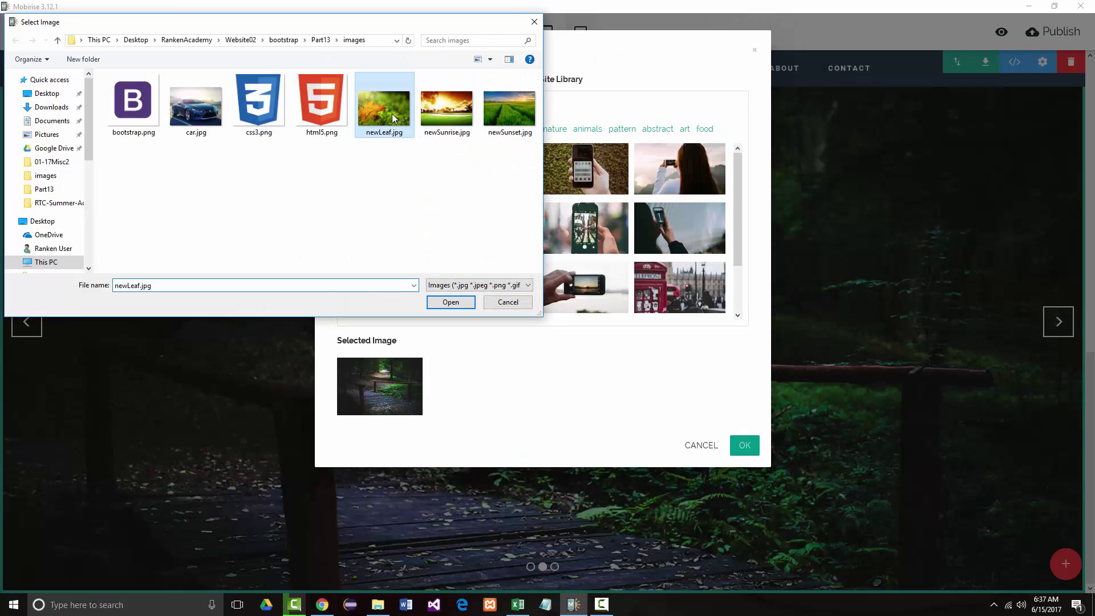
click(455, 303)
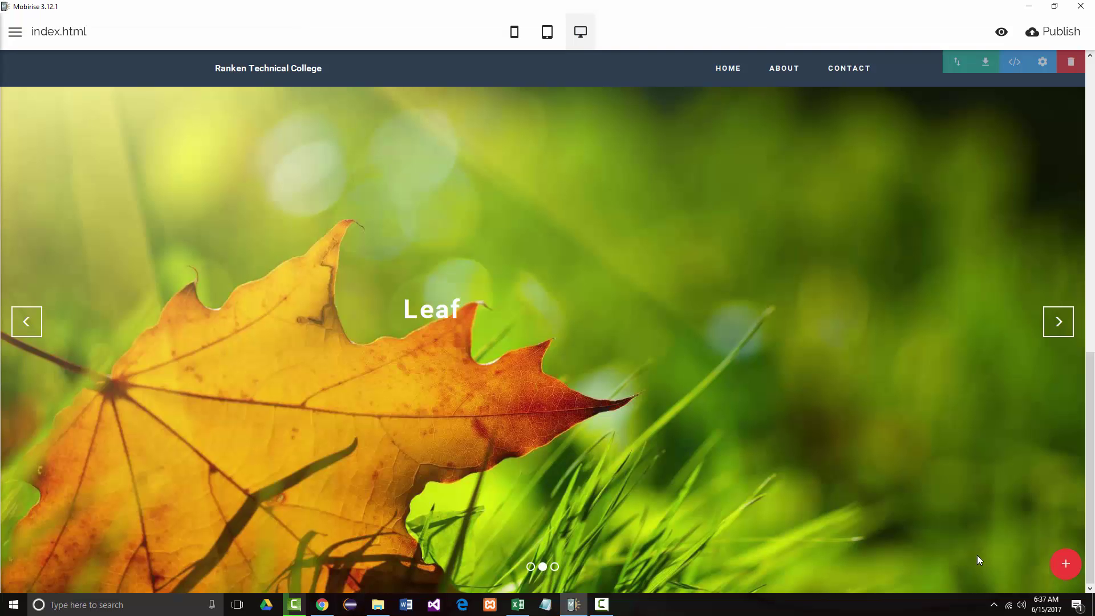
Change the third slide's title to "Sunset"
click(25, 321)
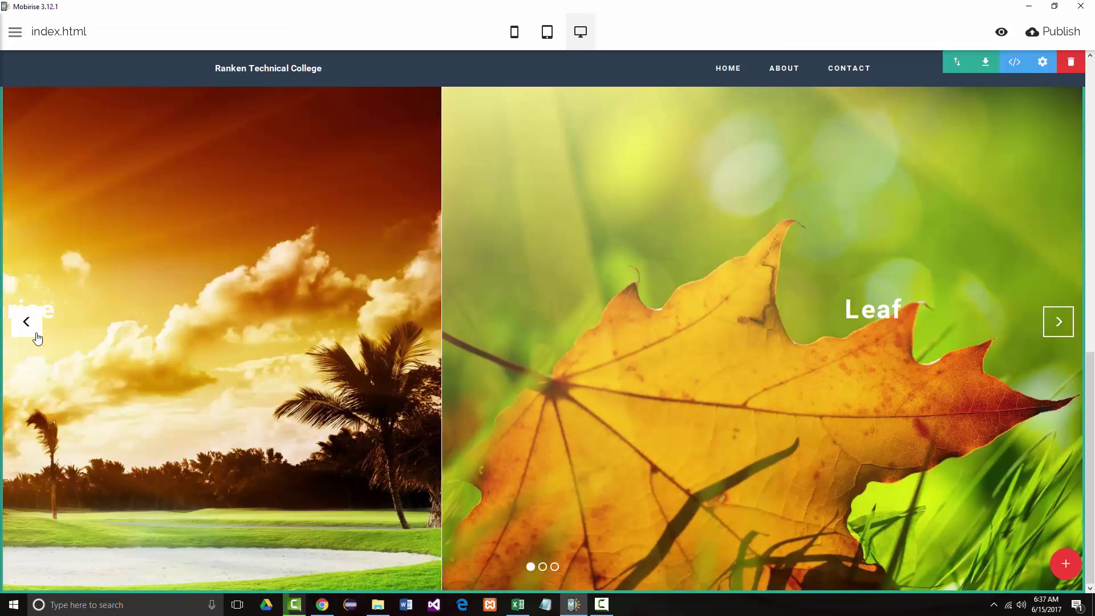
click(1073, 324)
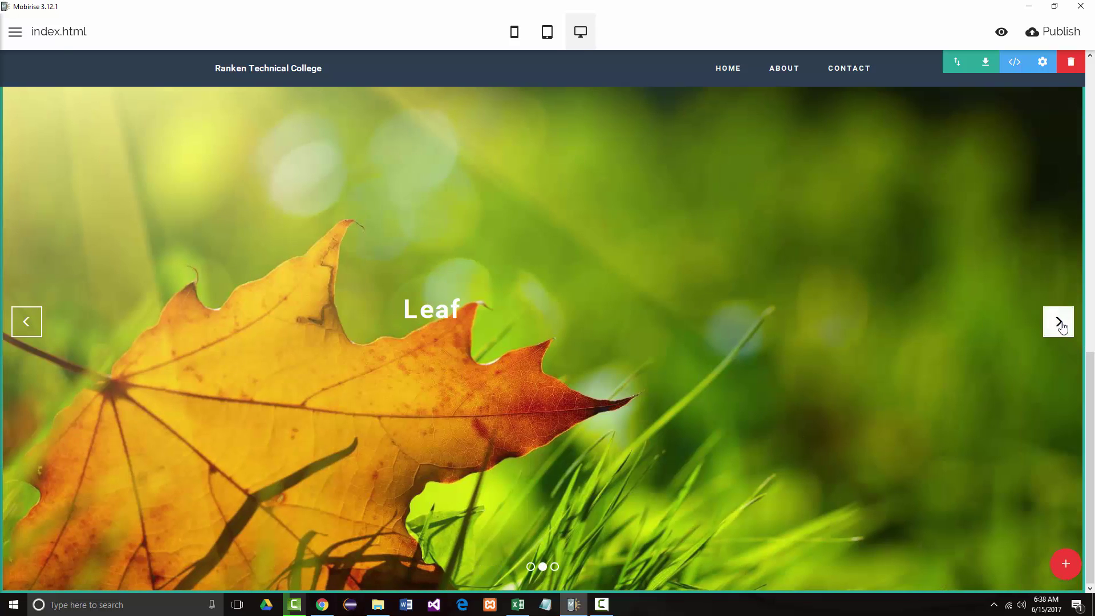
click(1060, 324)
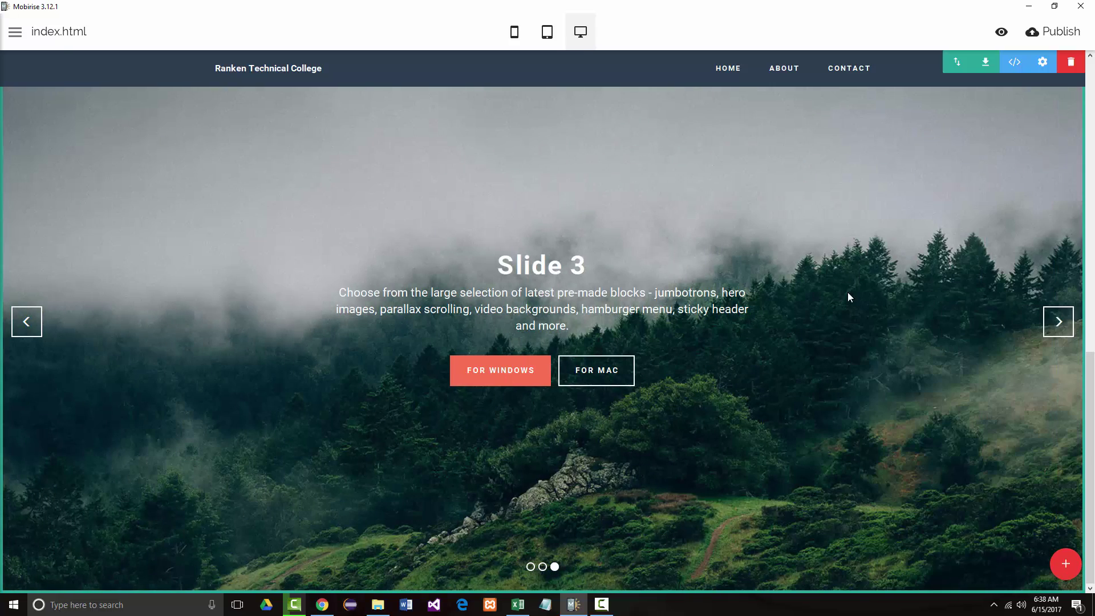
drag(498, 266, 588, 265)
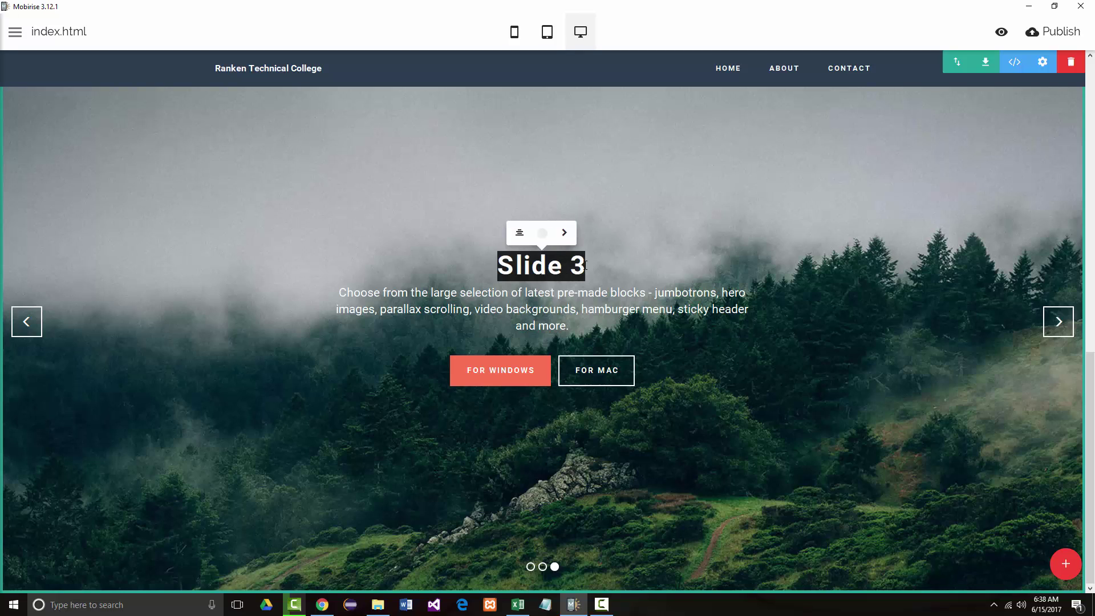
text(Du)
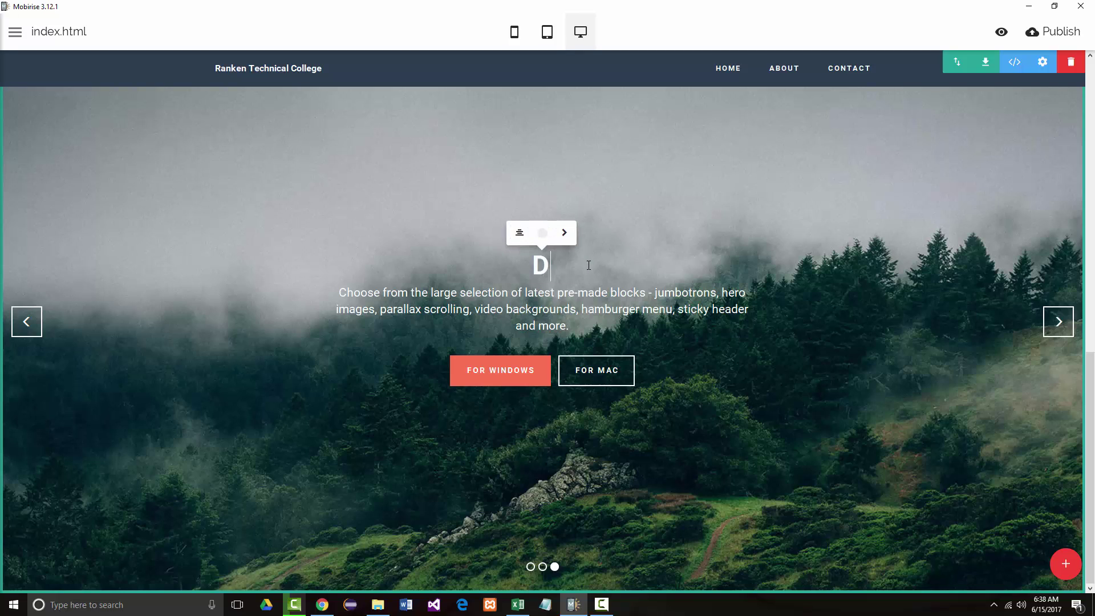
key(BackSpace)
key(BackSpace)
text(Sunset)
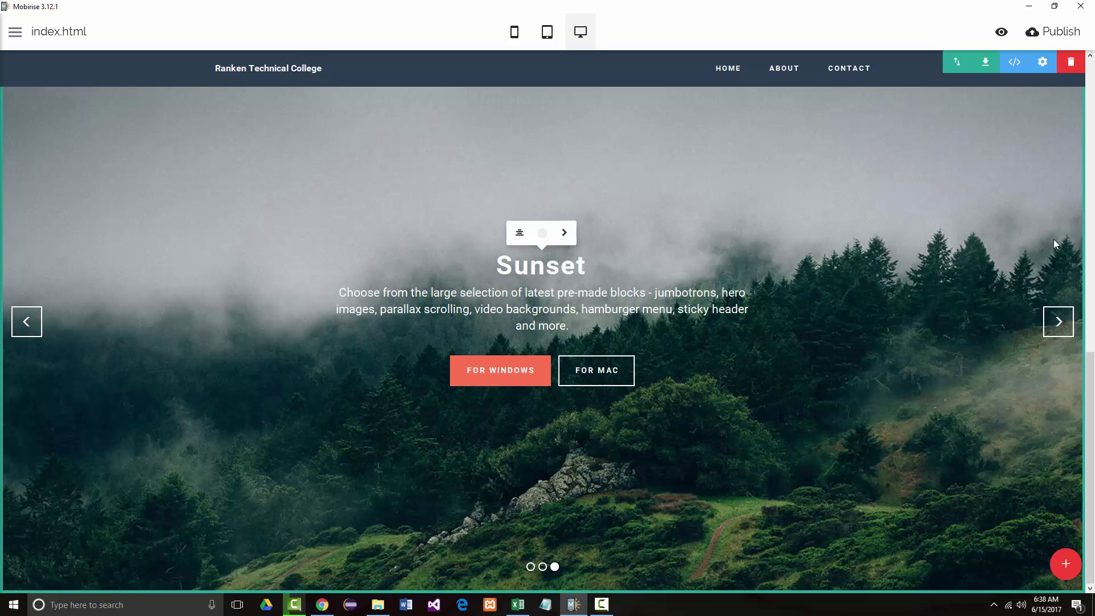
Turn off Show Text and Show Buttons for the slider's third slide
click(1041, 64)
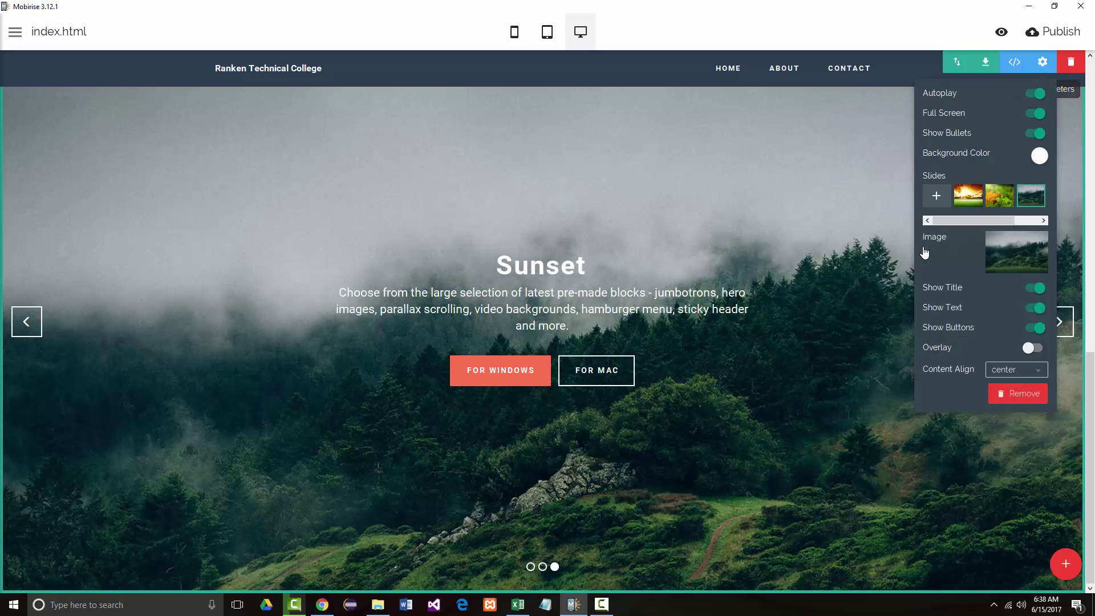
click(1029, 314)
click(1028, 330)
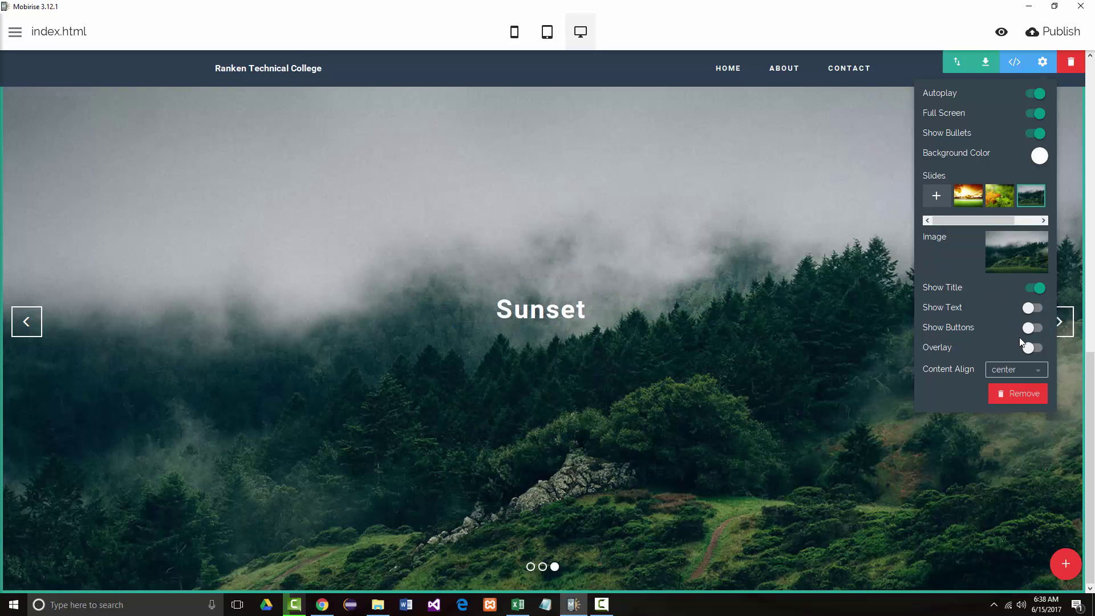
Replace the third slide's image with newSunset.jpg from the Part13 images folder on the computer
click(1015, 263)
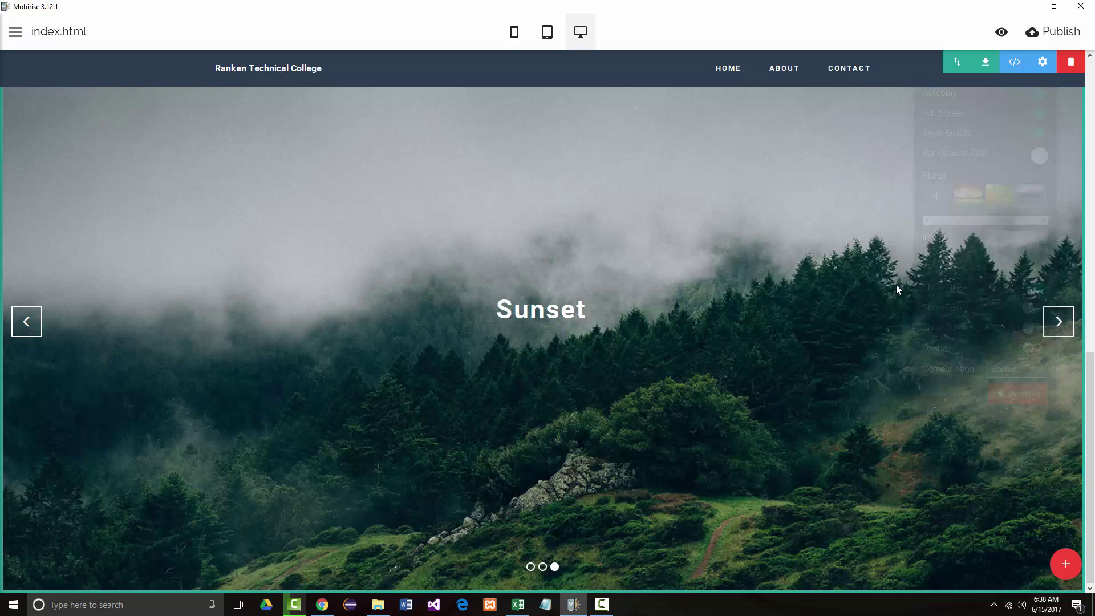
click(388, 77)
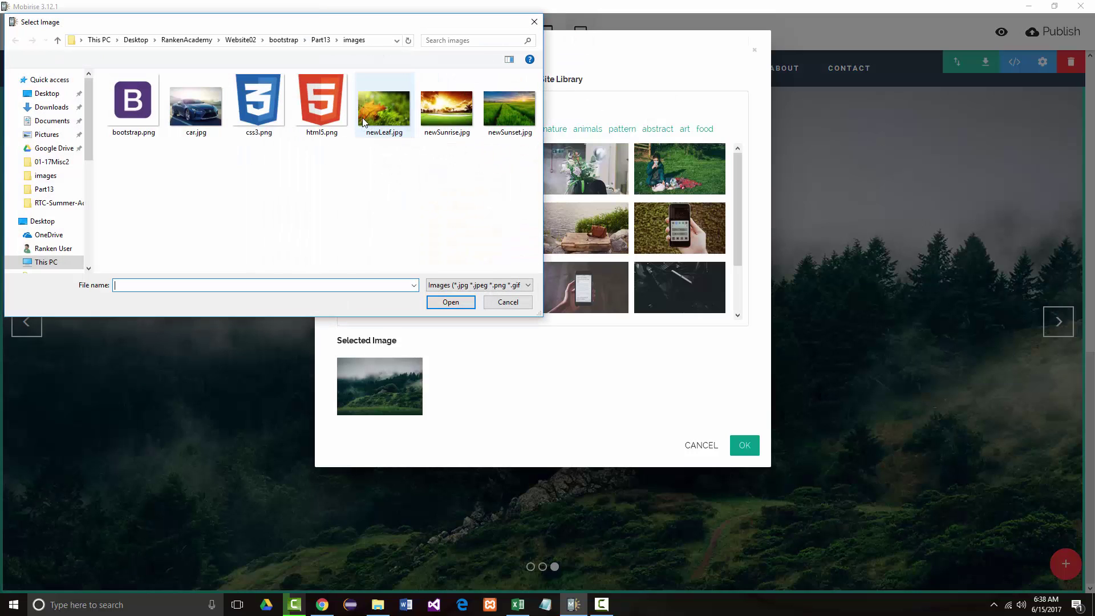
click(497, 122)
double_click(497, 121)
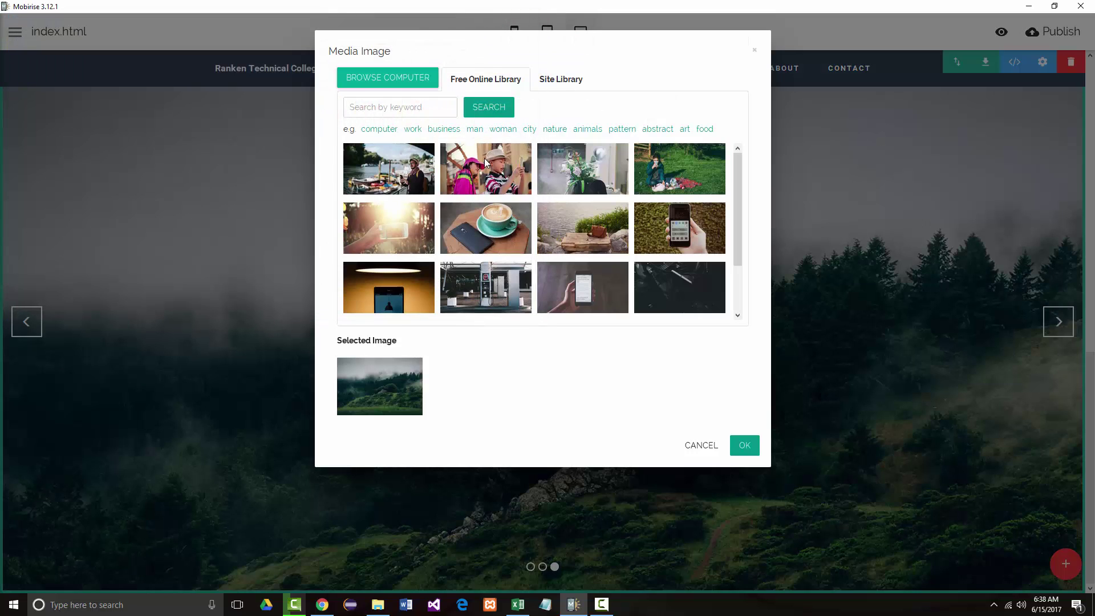
click(745, 446)
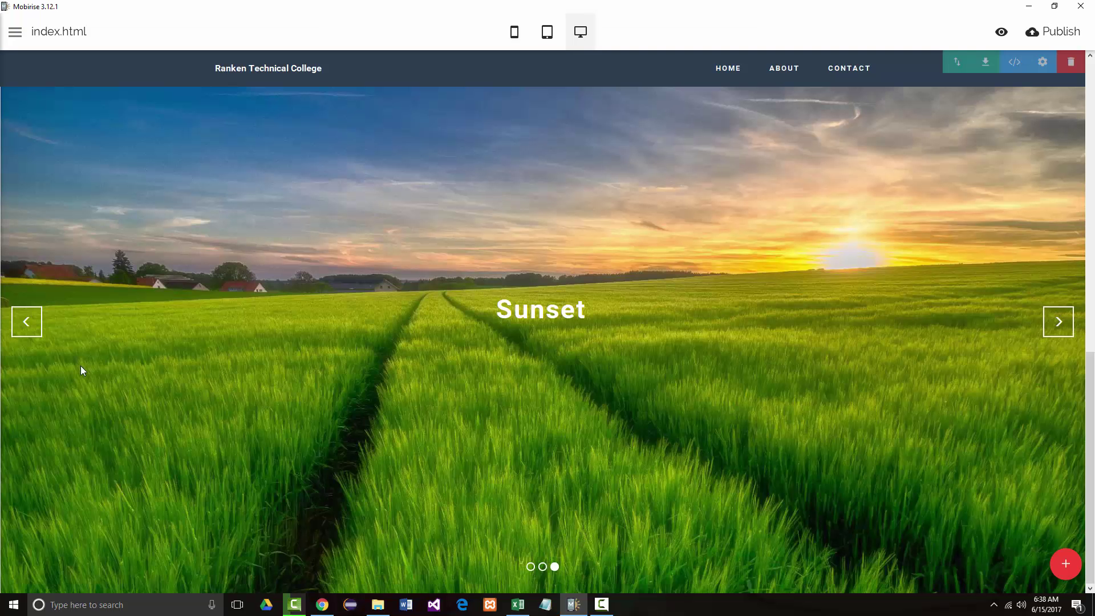
Check all three slides with the slider's arrows and bullets, and review the index.html page above the slider
click(27, 322)
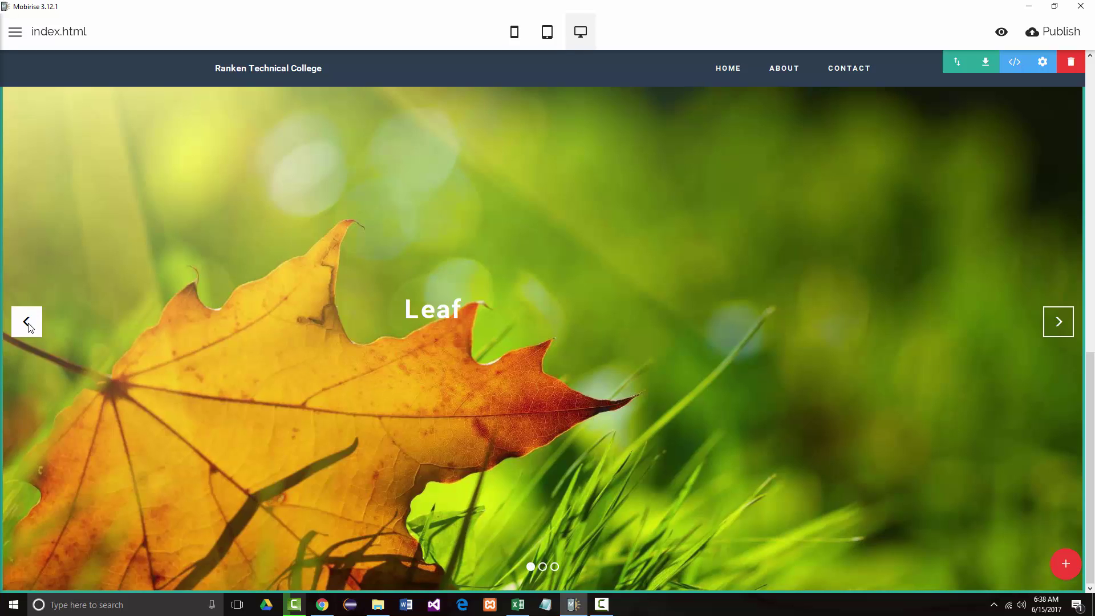
click(27, 322)
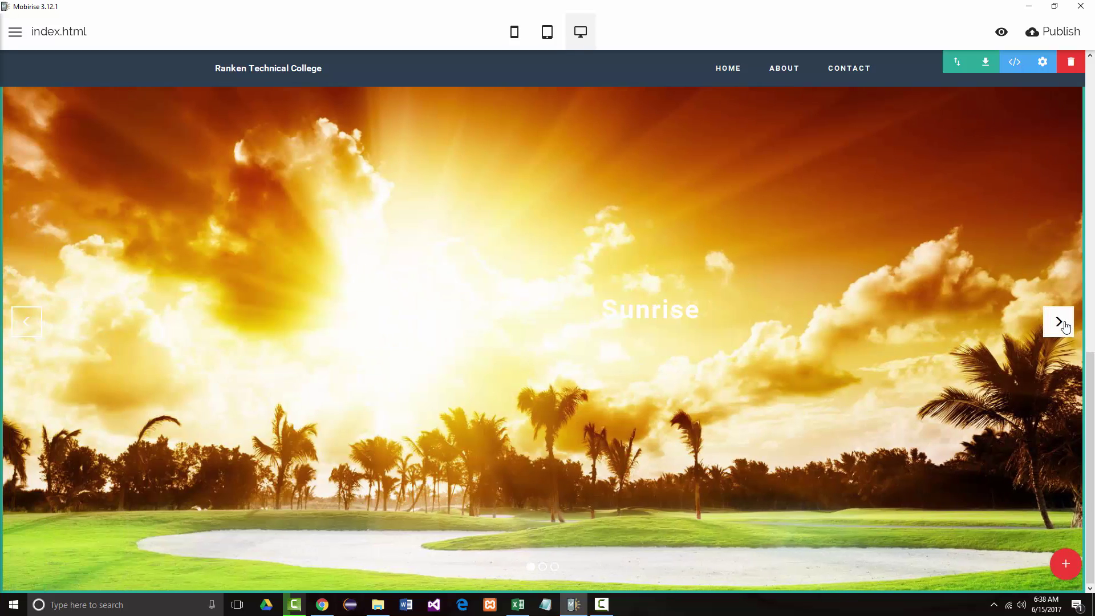
click(1059, 322)
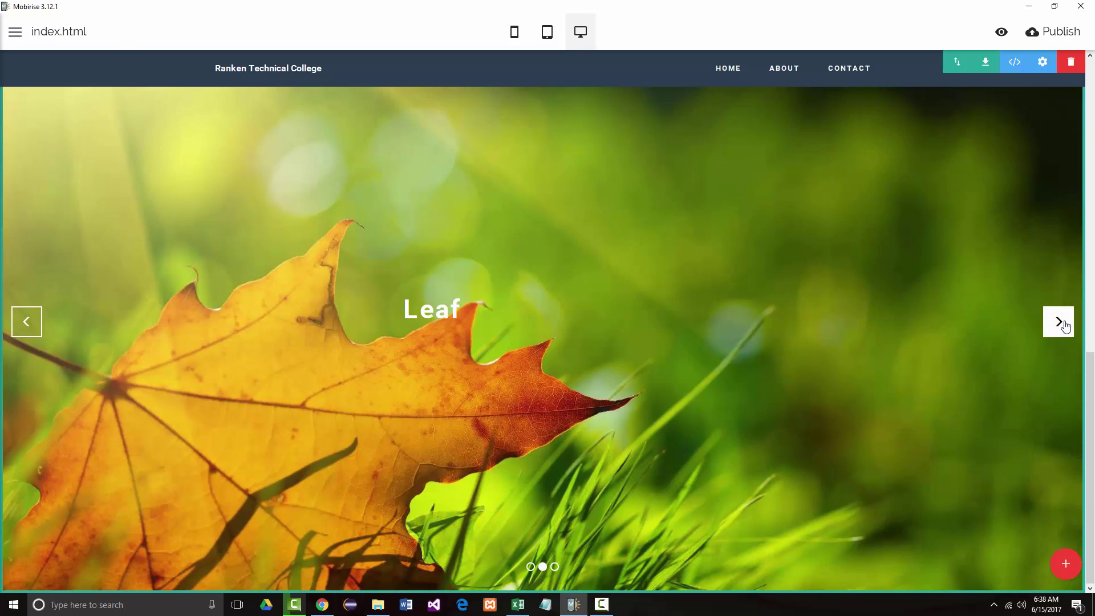
click(1059, 321)
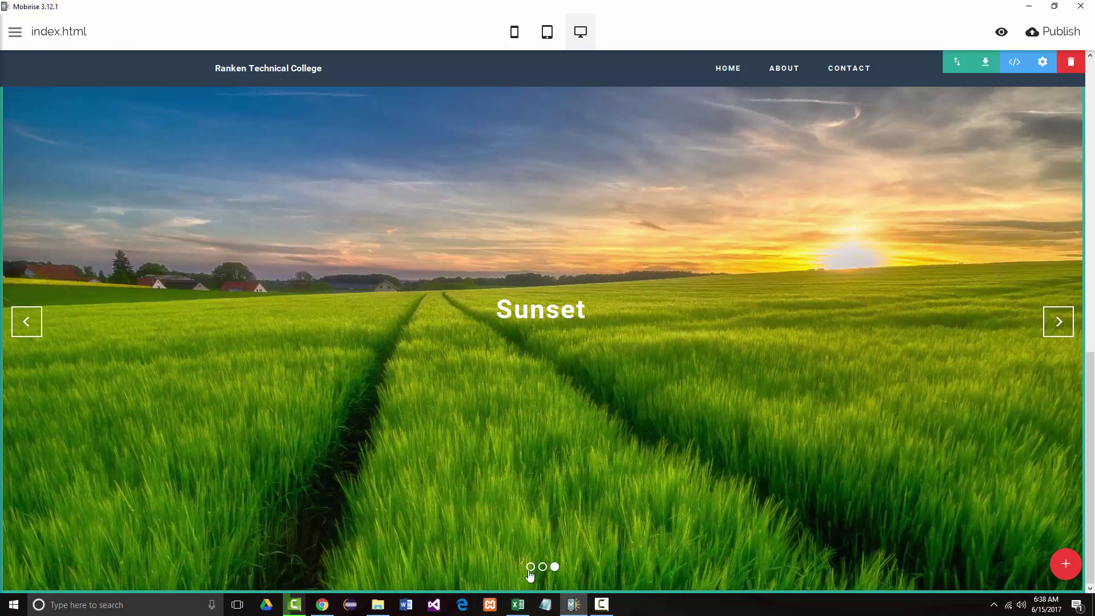
click(530, 567)
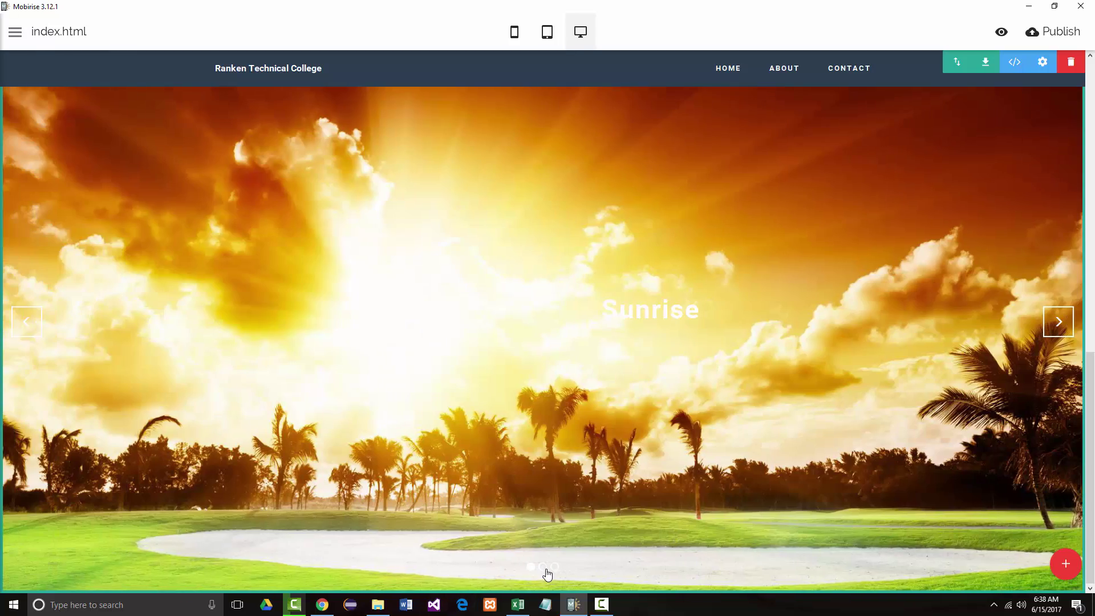
click(543, 568)
click(554, 568)
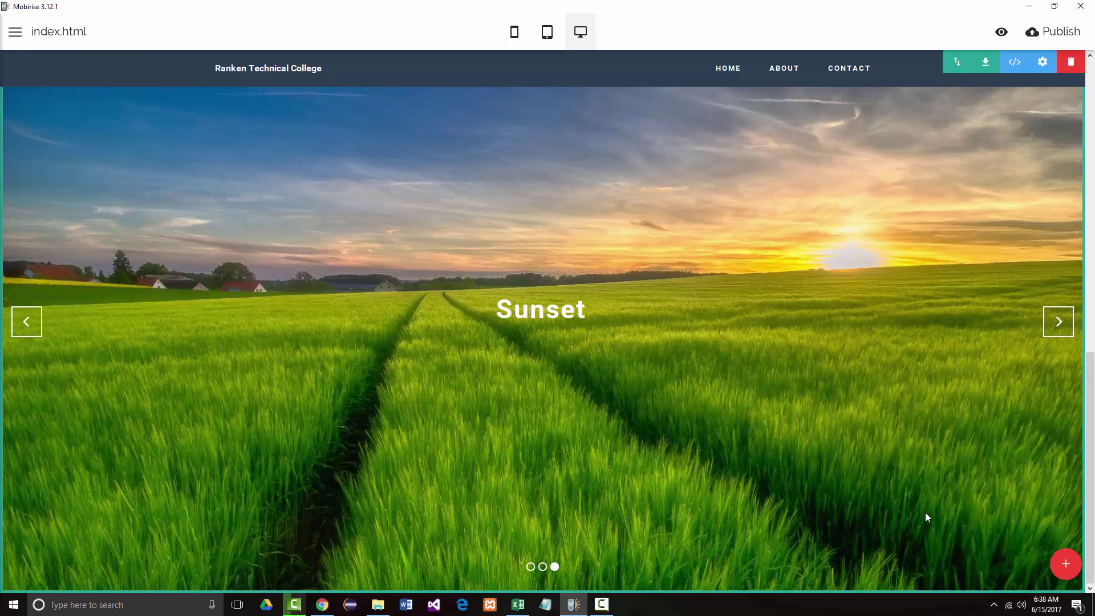
scroll(673, 309, up, 8)
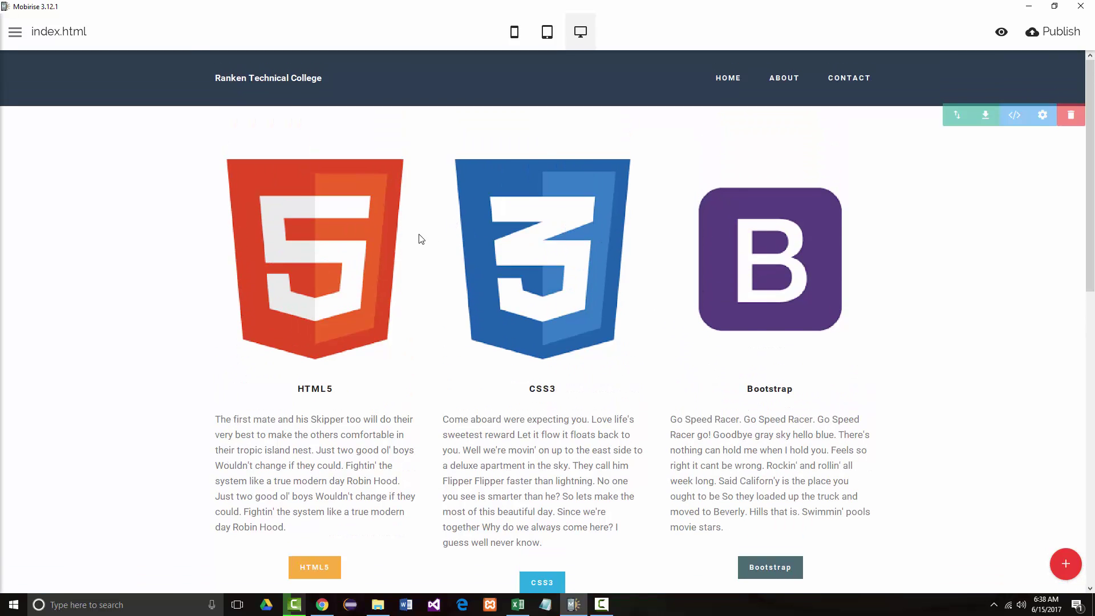
scroll(614, 254, down, 1)
scroll(485, 386, down, 8)
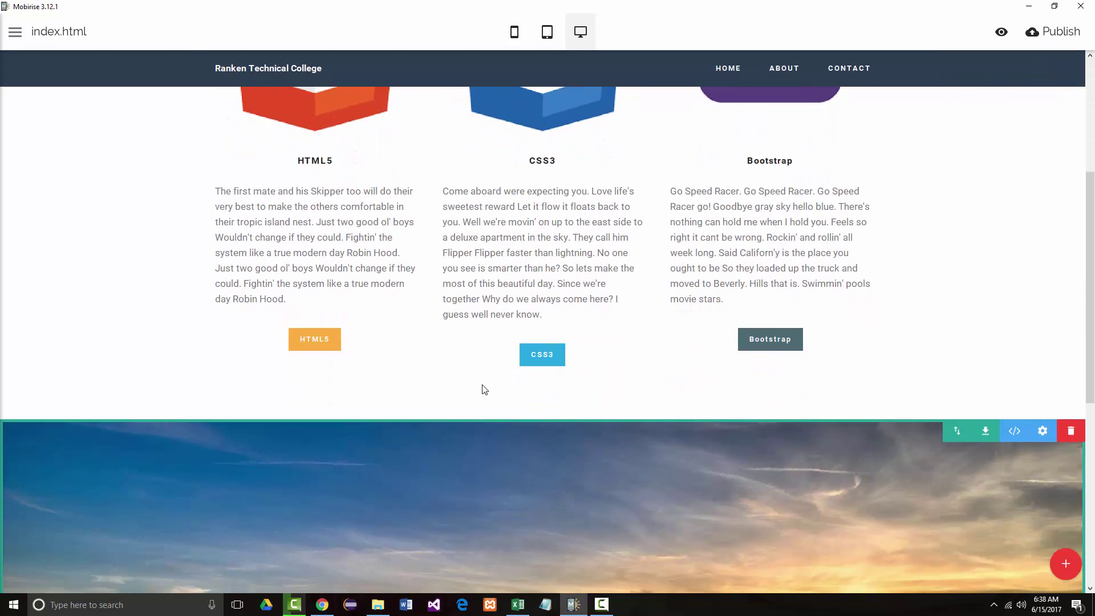
scroll(473, 371, down, 1)
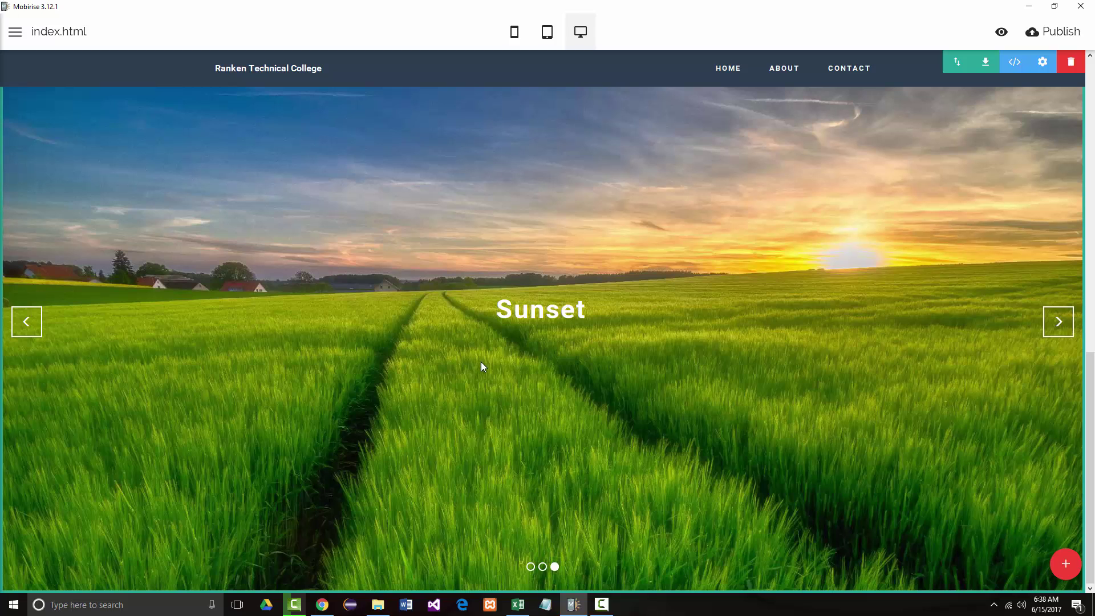
Add the Contact Form block from the Forms category below the image slider
click(1060, 556)
scroll(1002, 427, down, 10)
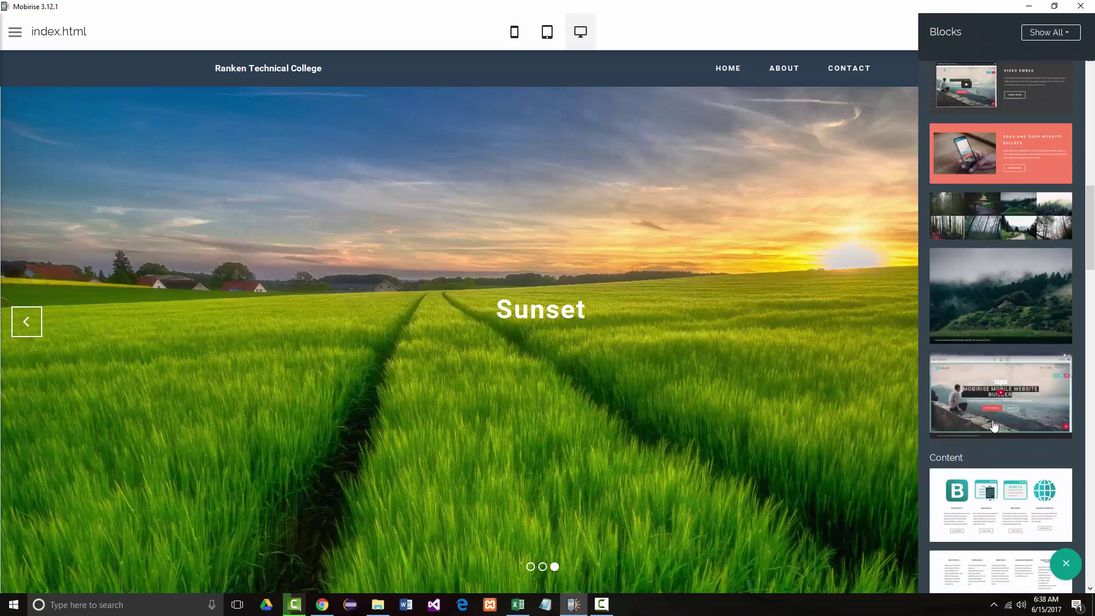
scroll(1001, 427, down, 7)
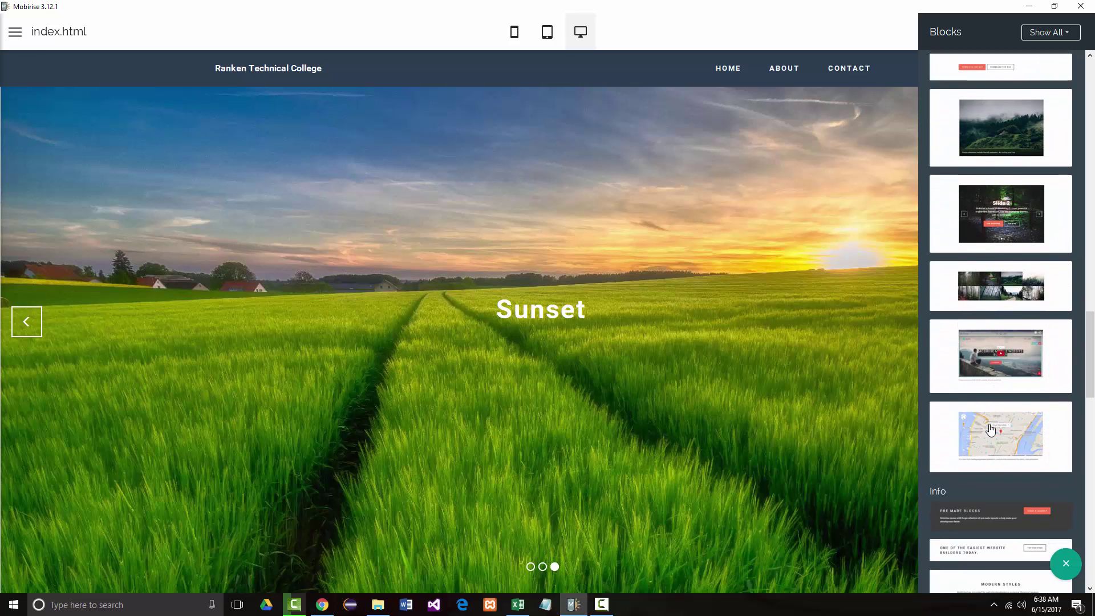
scroll(990, 434, down, 9)
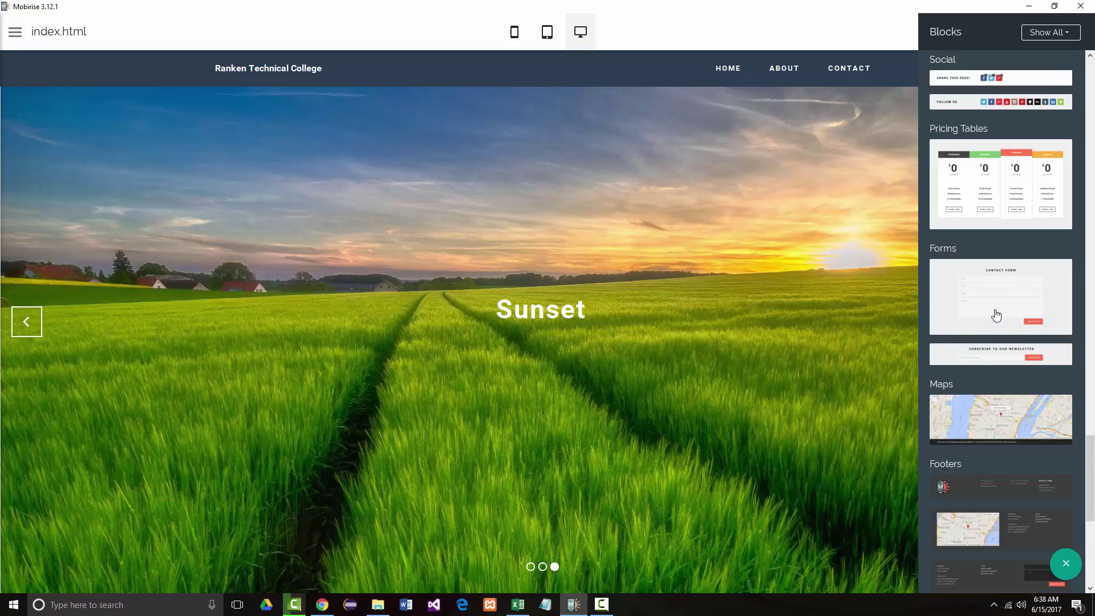
drag(993, 313, 443, 590)
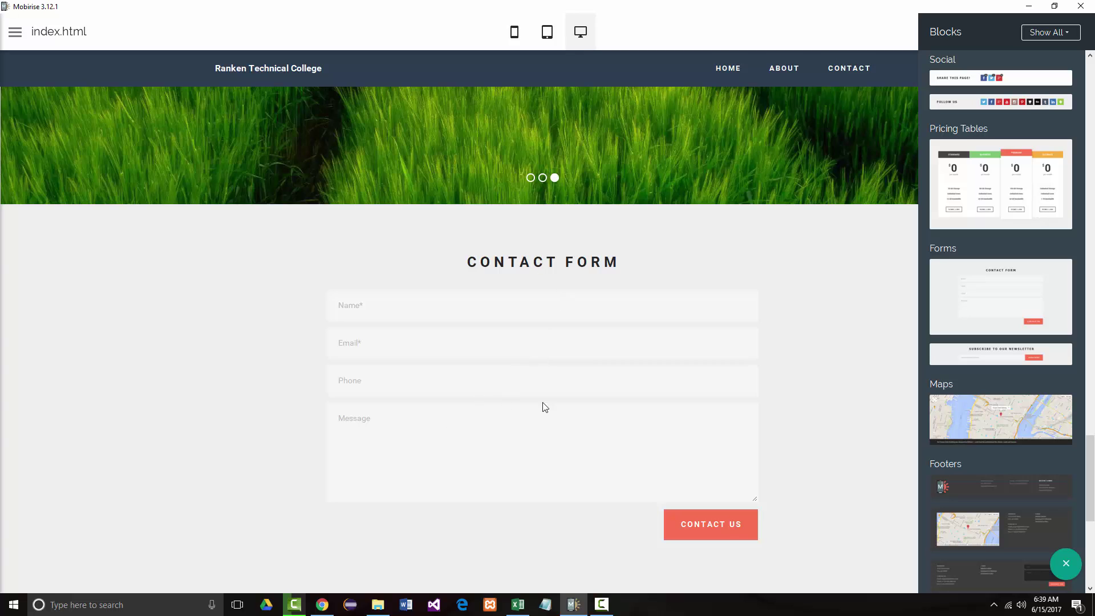
Switch to Chrome, examine the Contact form of the Part13 example site, and return to Mobirise
click(321, 609)
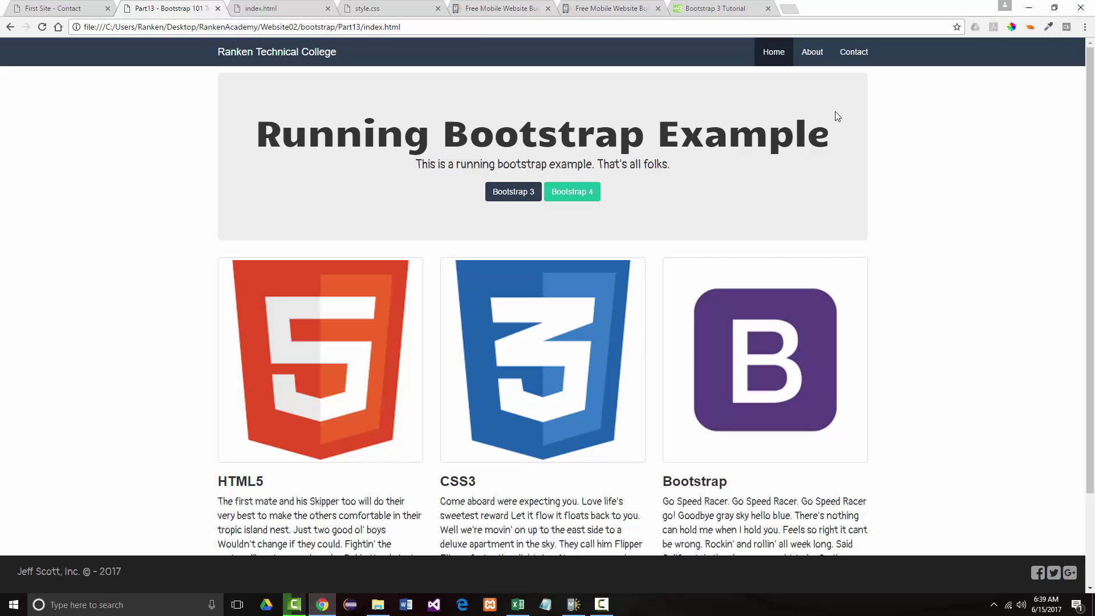
click(854, 57)
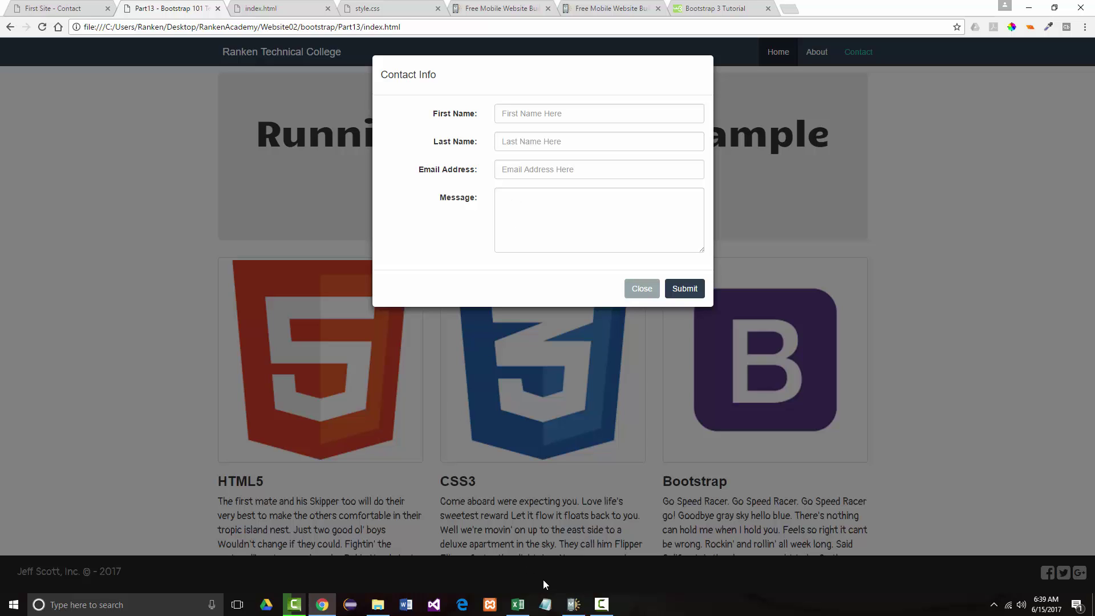
click(575, 605)
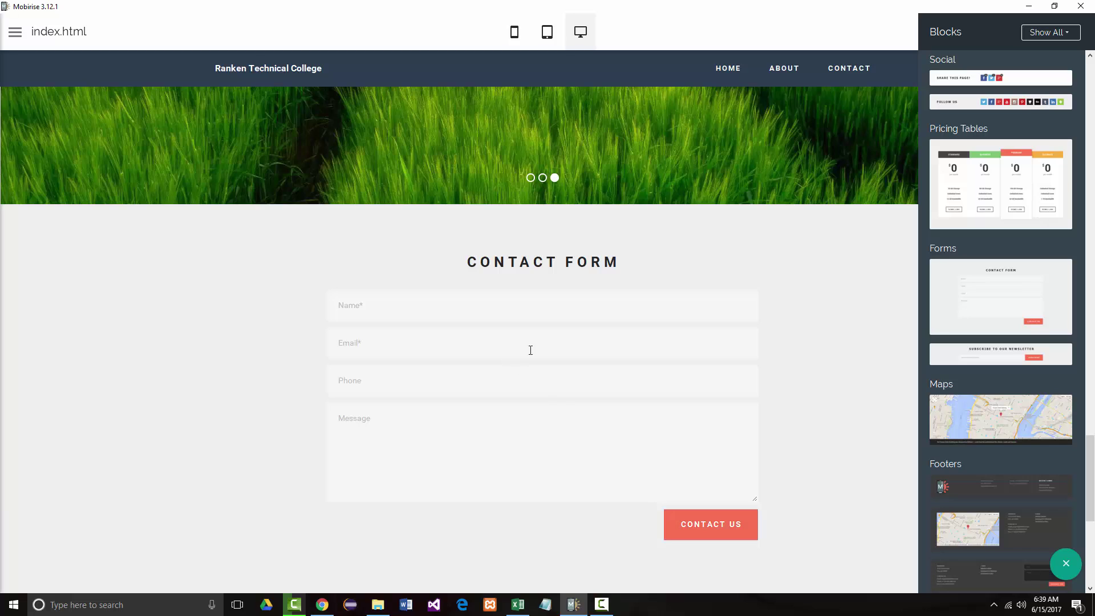
Turn off the Phone field in the contact form's field settings
click(822, 344)
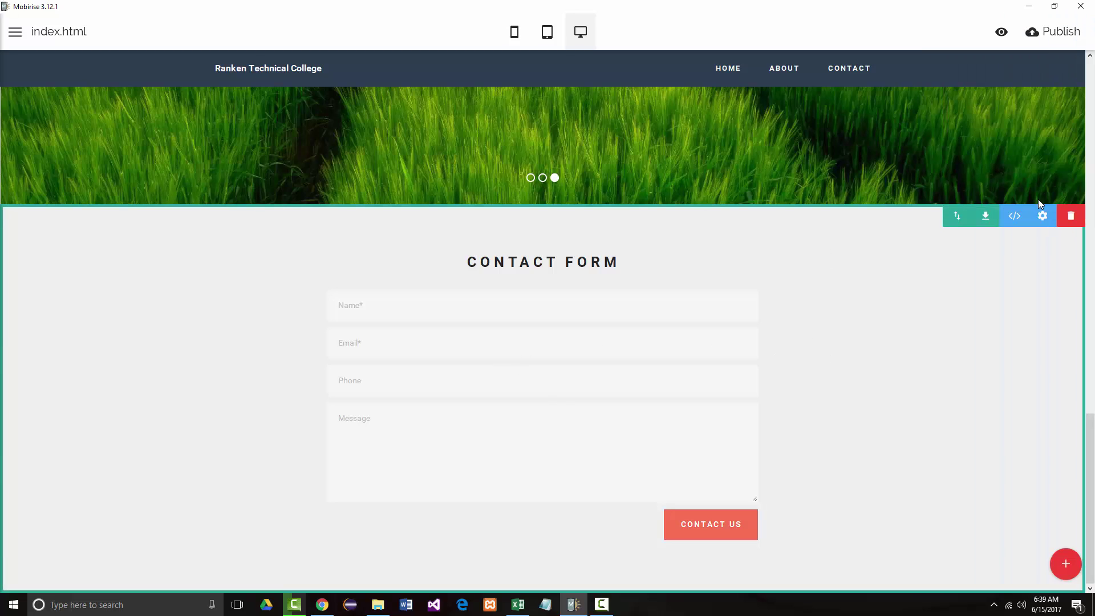
click(1043, 215)
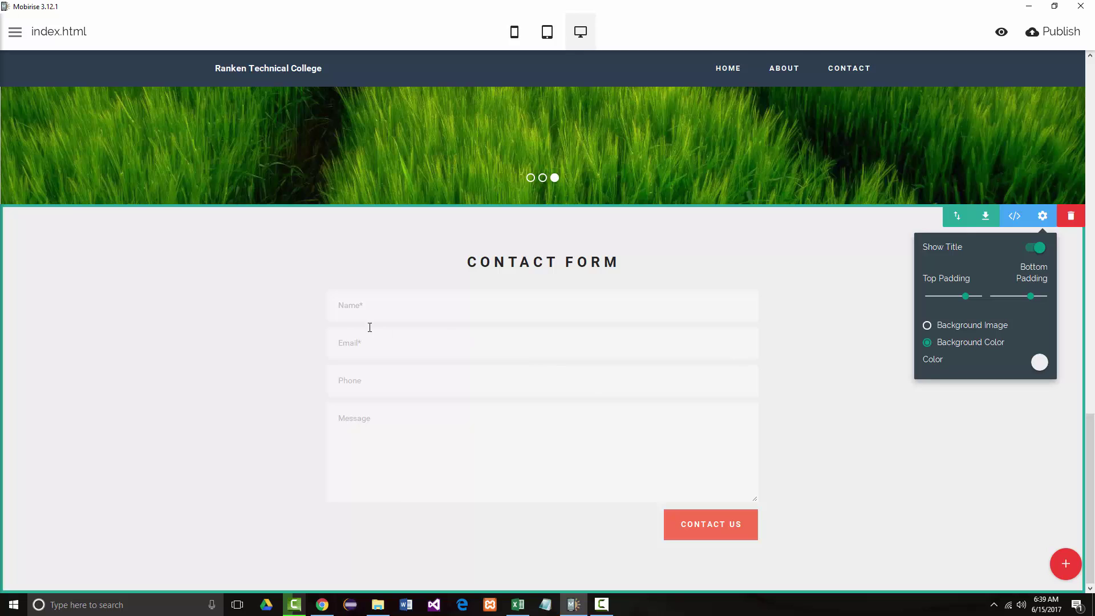
click(343, 383)
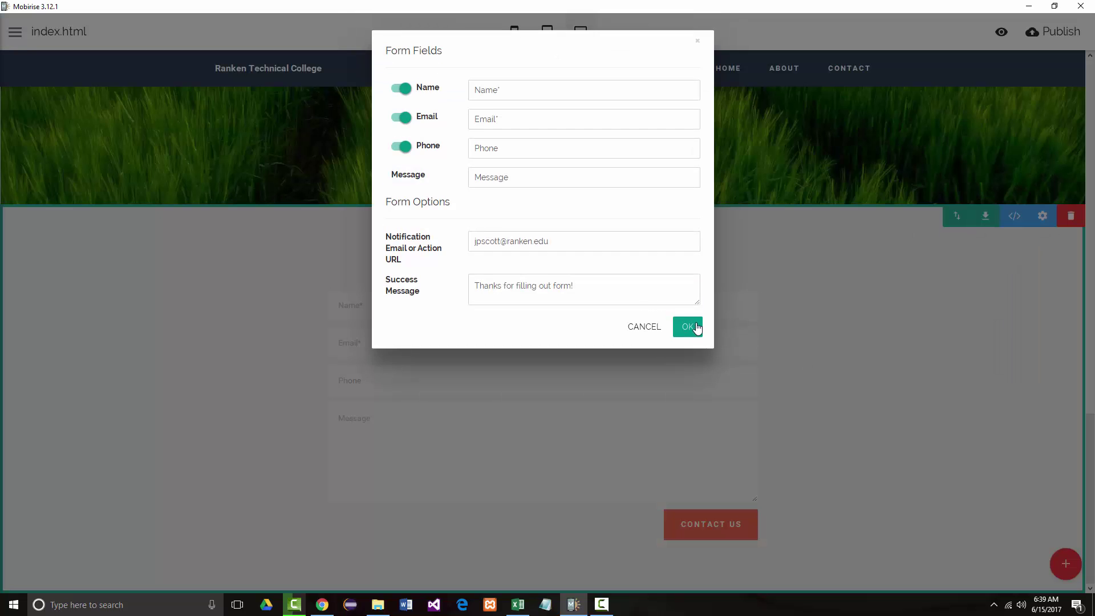
click(392, 152)
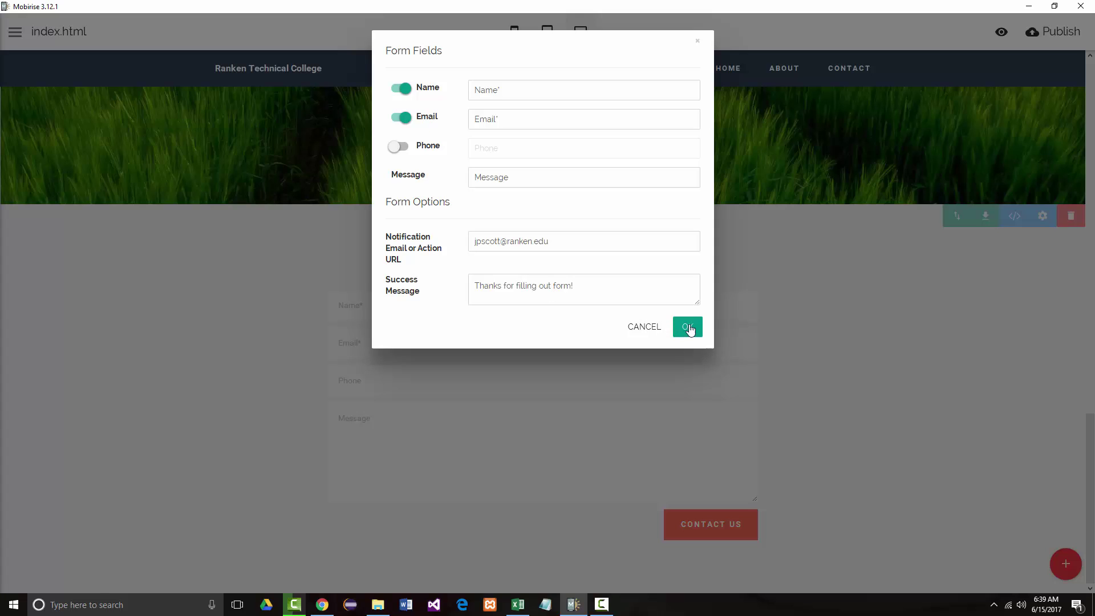
click(688, 326)
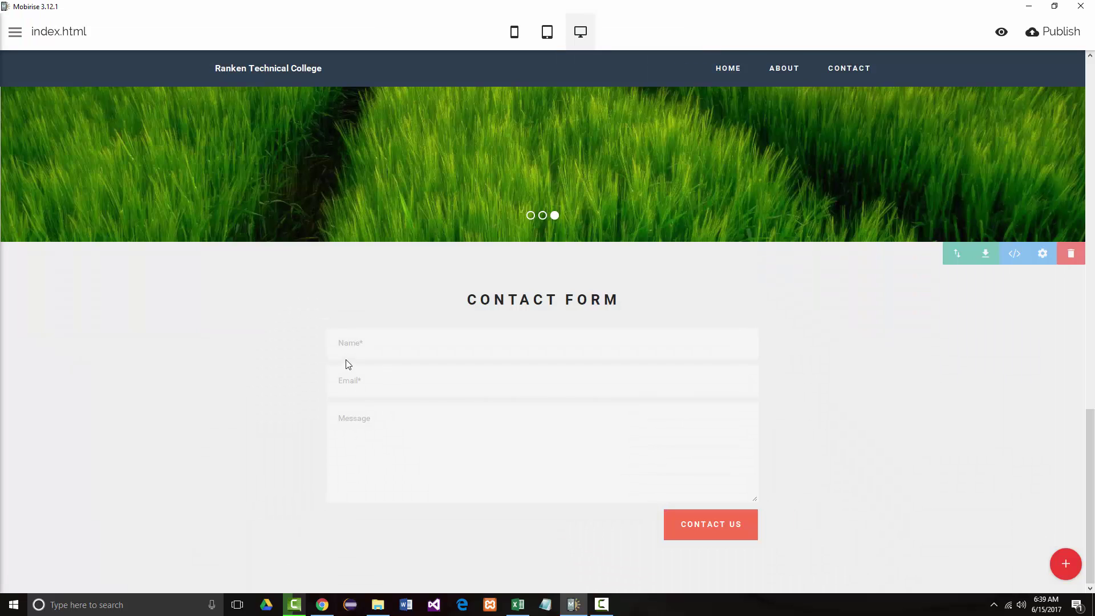
Change the contact form's Name field placeholder to "Full Name*"
click(402, 391)
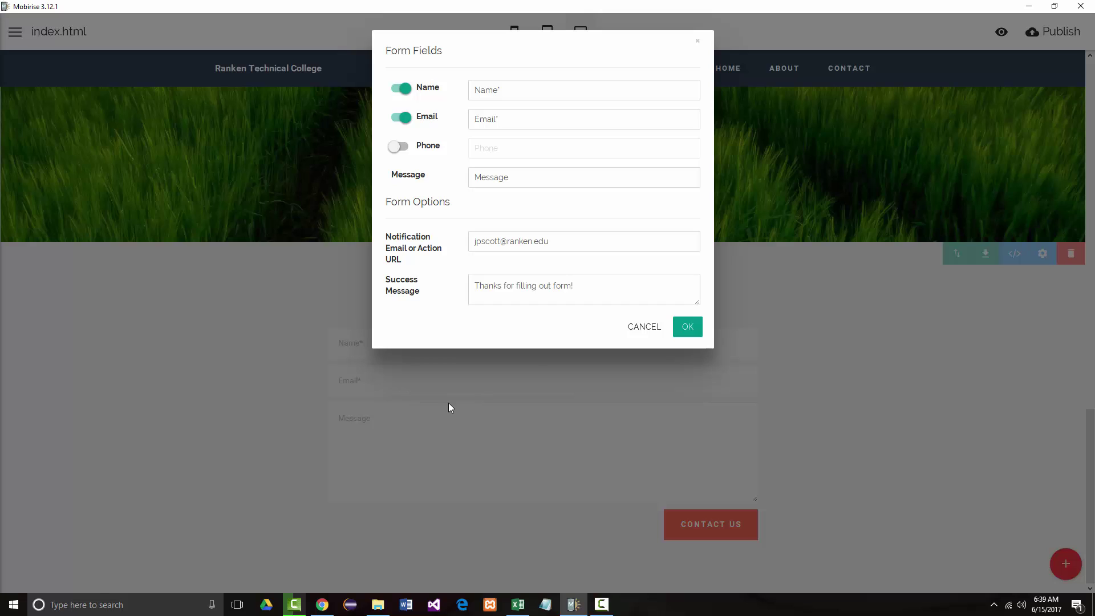
click(477, 92)
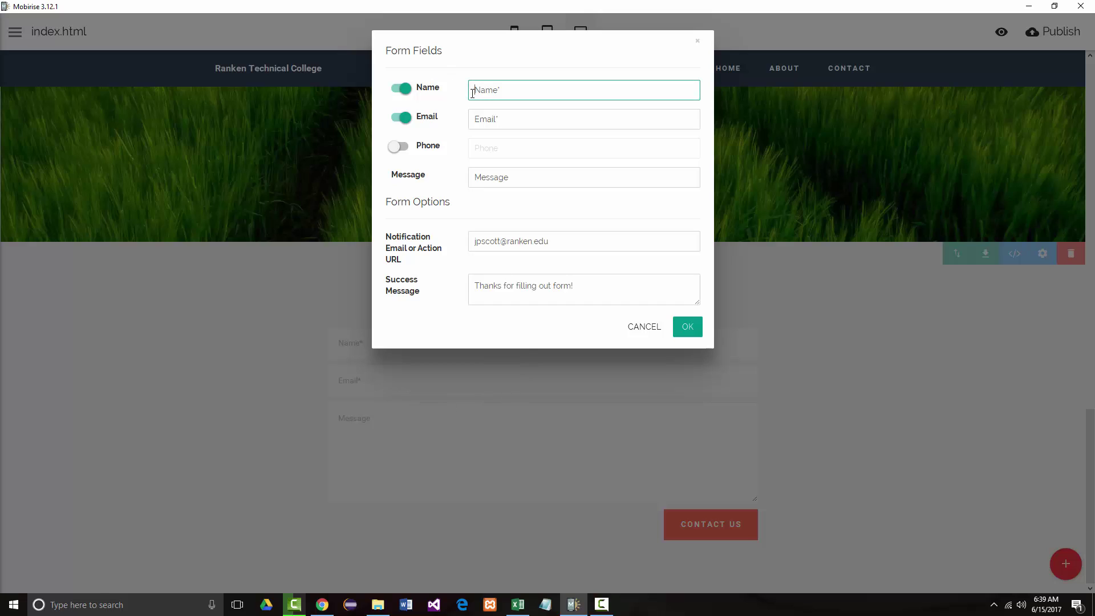
text(Full)
click(684, 330)
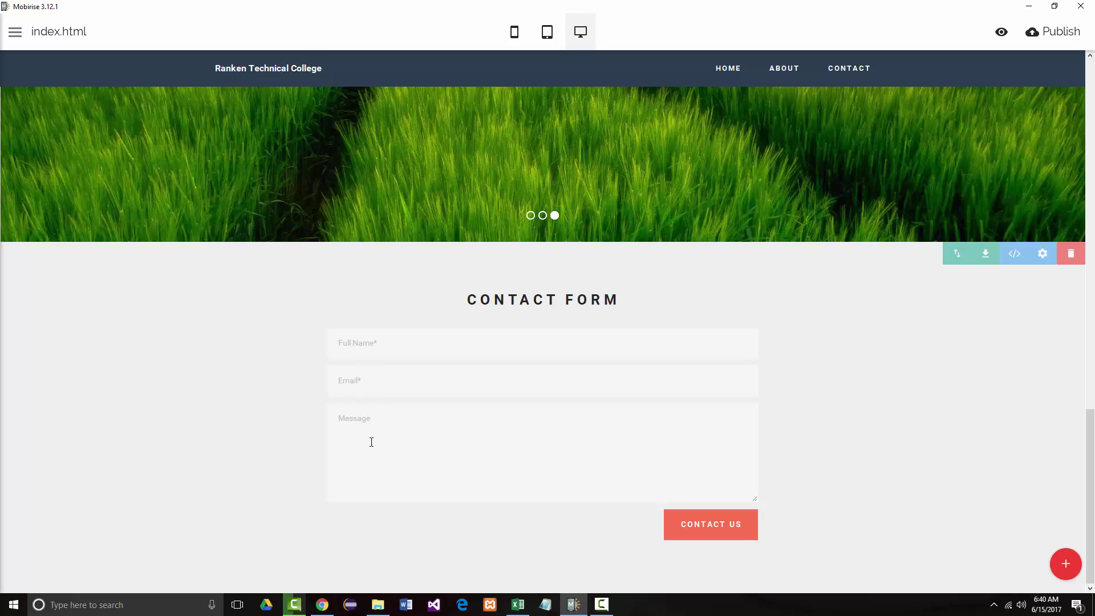
Change the colour of the contact form's Contact Us button to blue
click(700, 525)
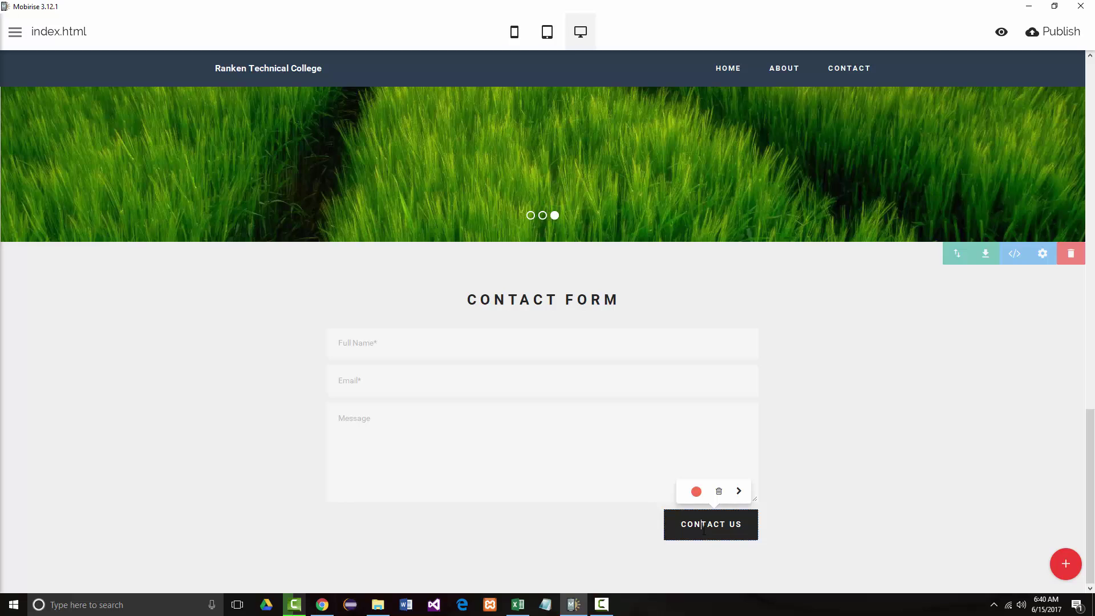
click(697, 492)
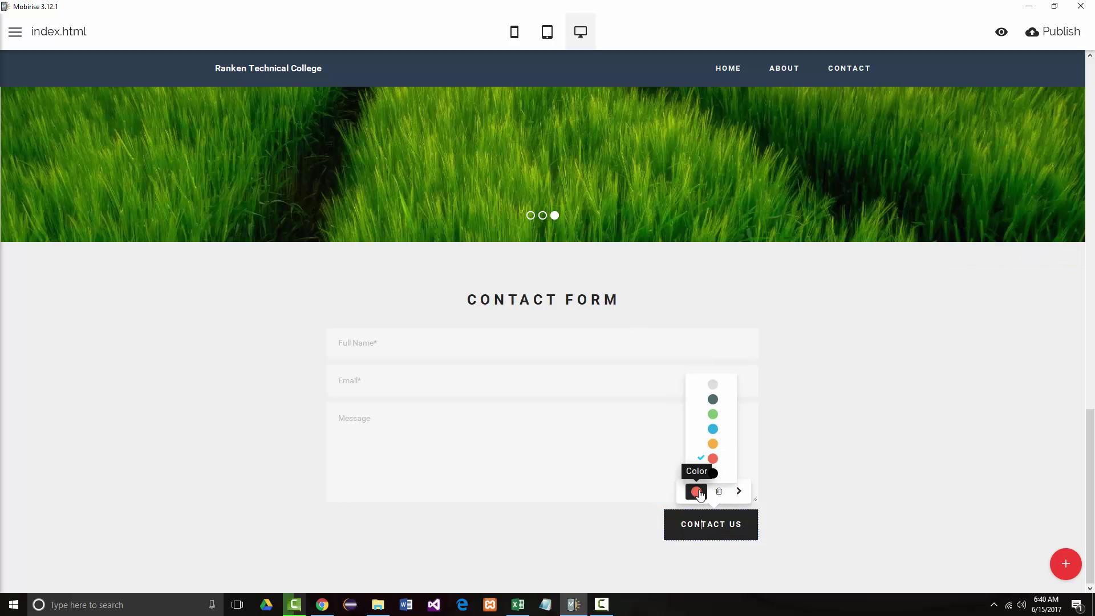
click(709, 432)
click(844, 503)
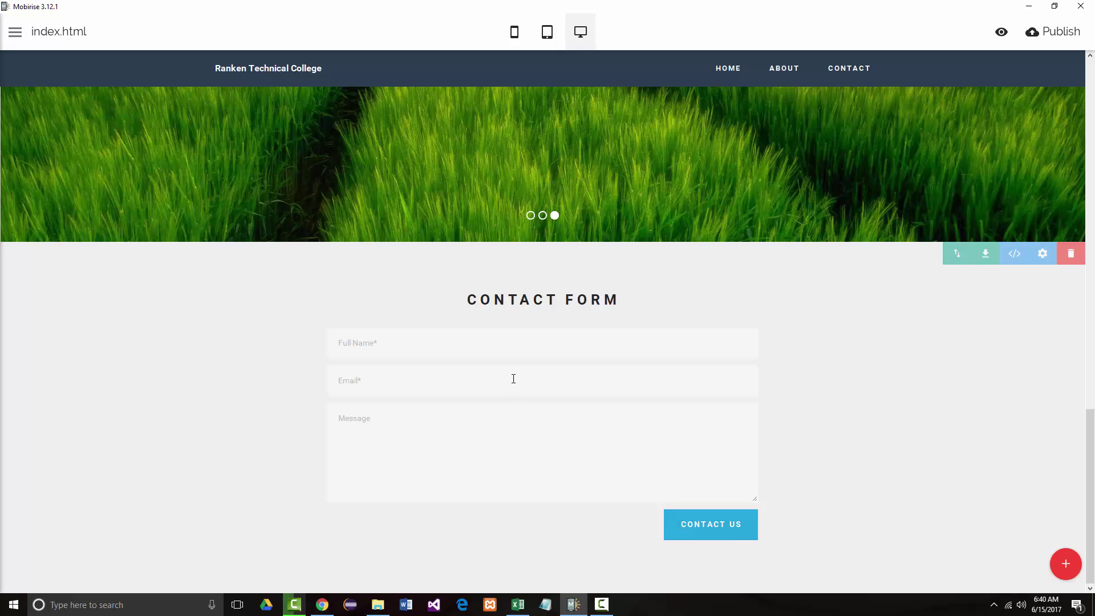
Add the simple one-line copyright footer block from the Footers category below the contact form
scroll(497, 347, up, 10)
scroll(498, 342, up, 5)
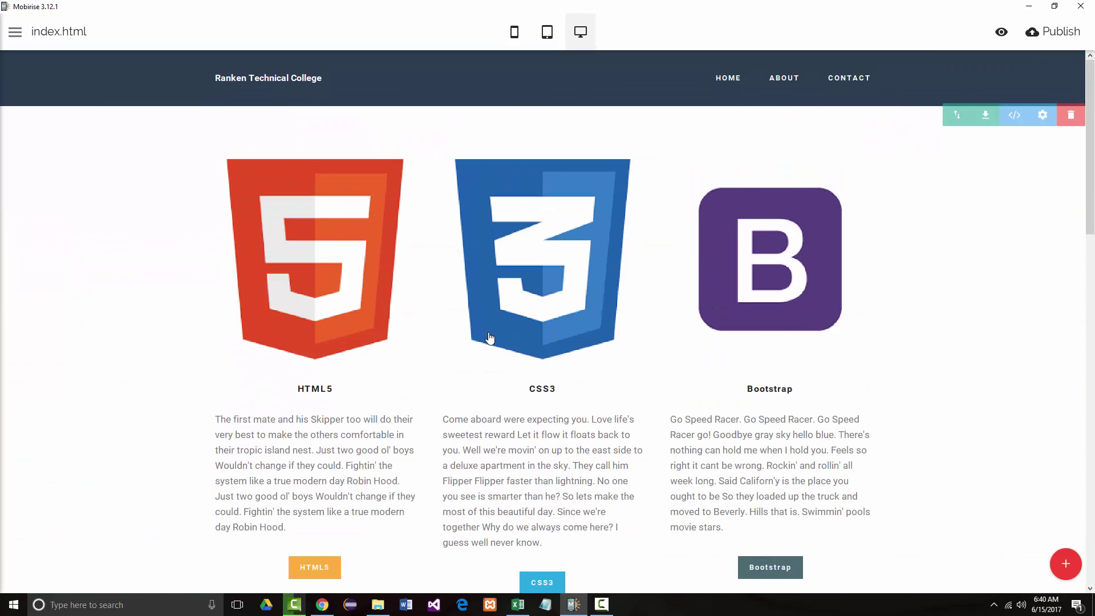
scroll(504, 337, down, 6)
scroll(505, 338, down, 10)
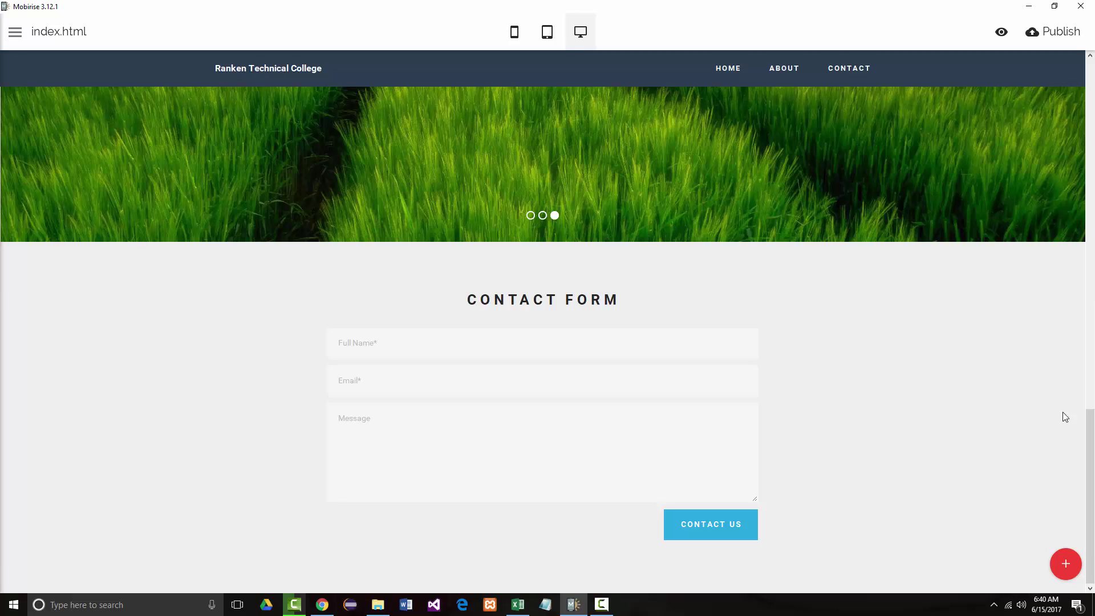
click(1065, 563)
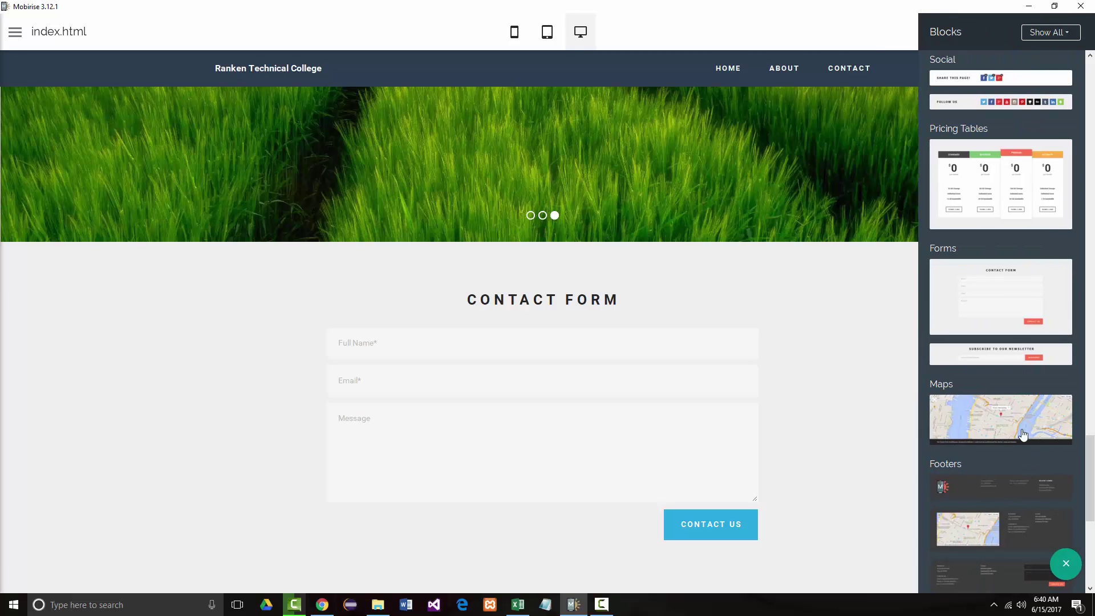
scroll(1024, 499, down, 3)
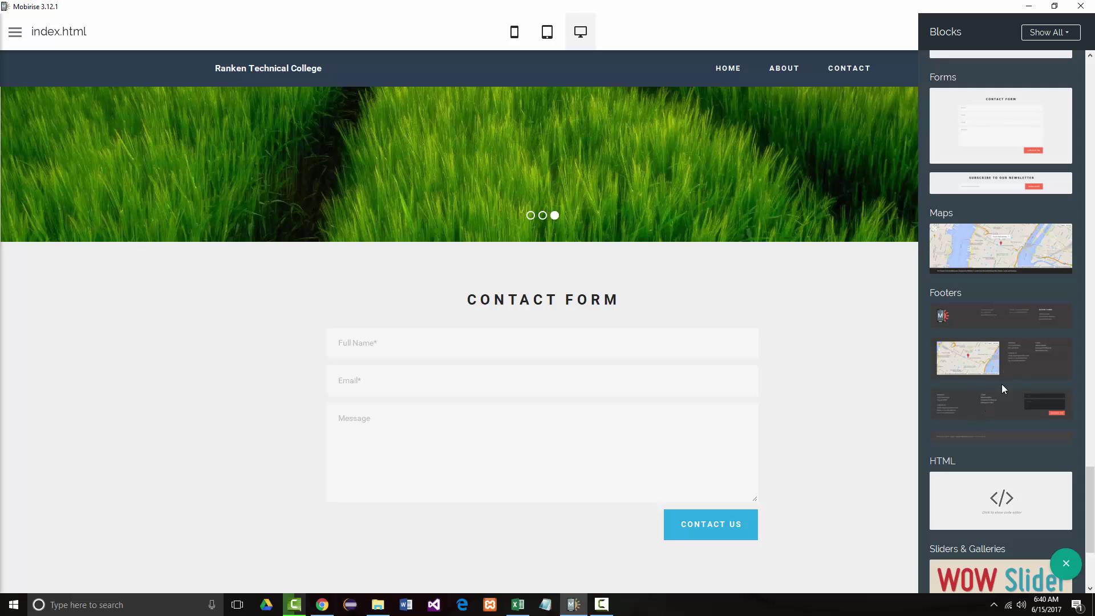
click(974, 442)
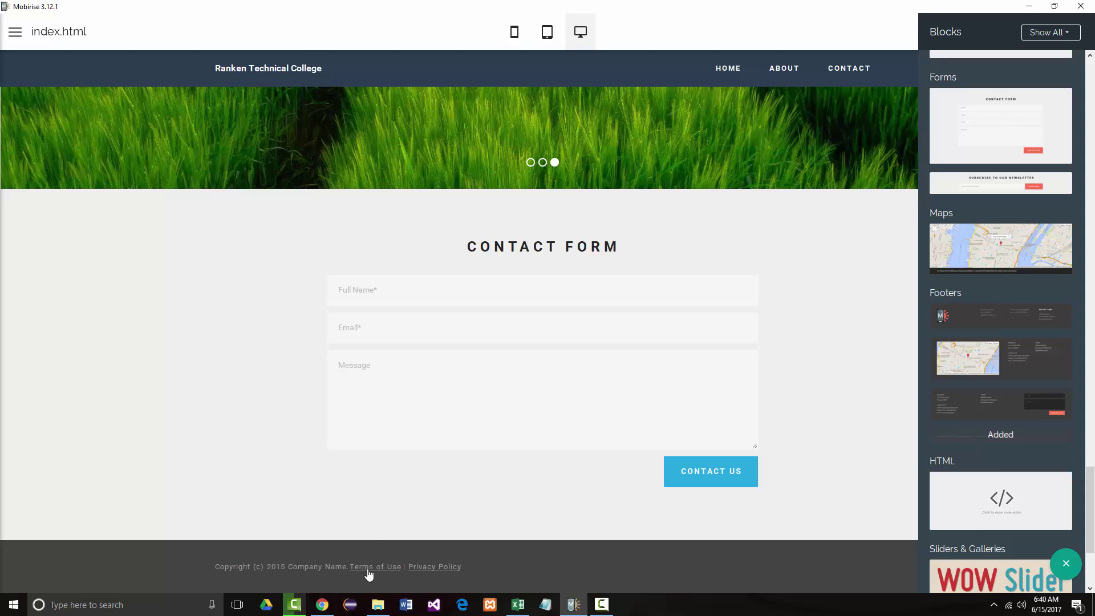
Switch to Chrome, dismiss the Part13 example's Contact form, examine its page footer, and return to Mobirise
click(283, 565)
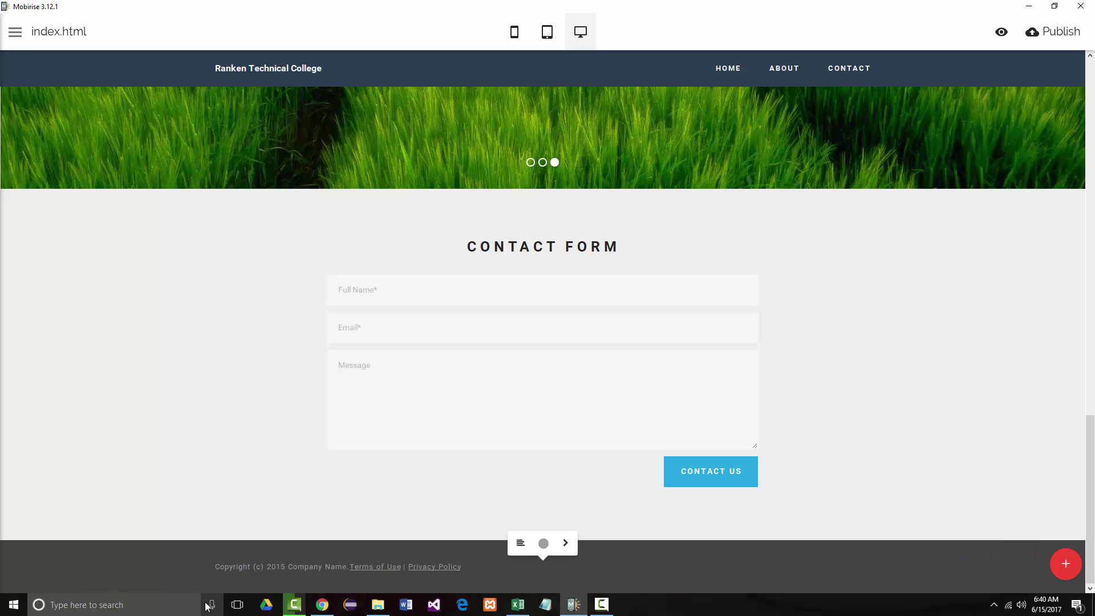
click(323, 604)
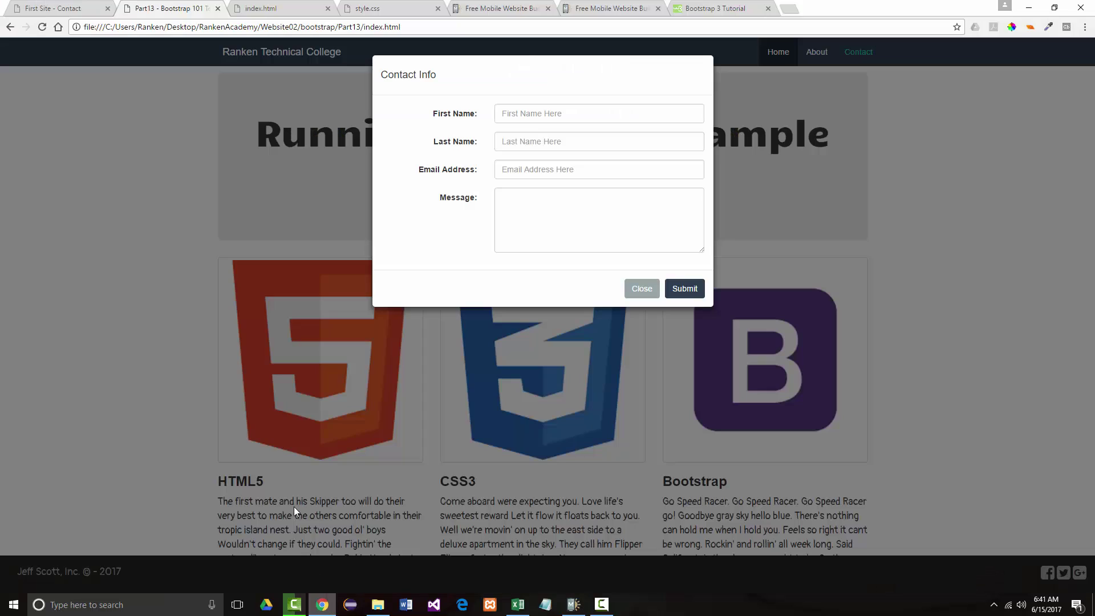
click(686, 289)
scroll(472, 350, down, 2)
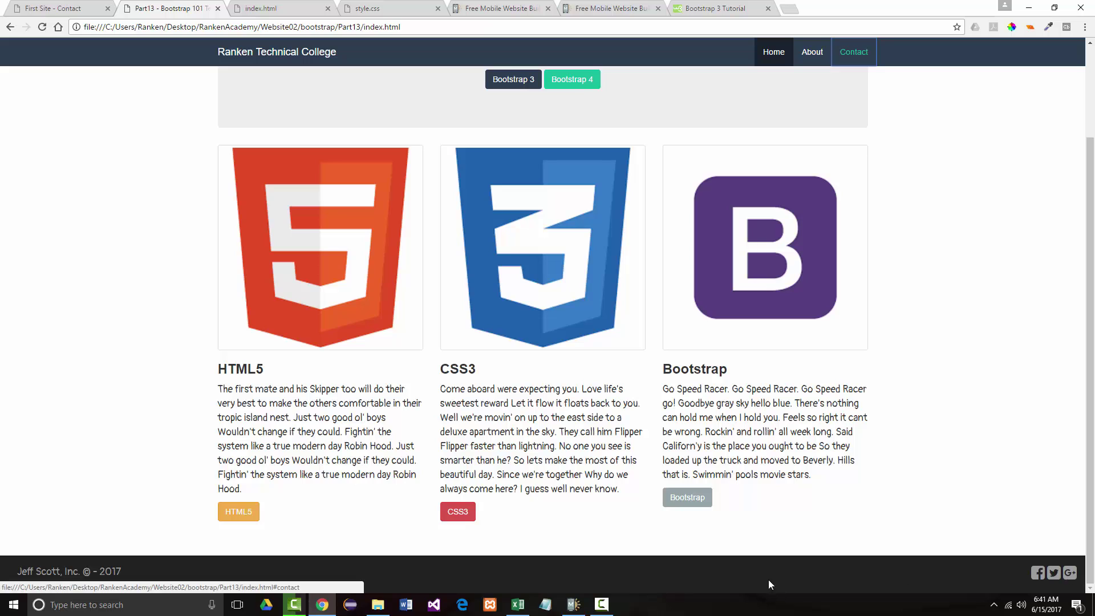
click(571, 605)
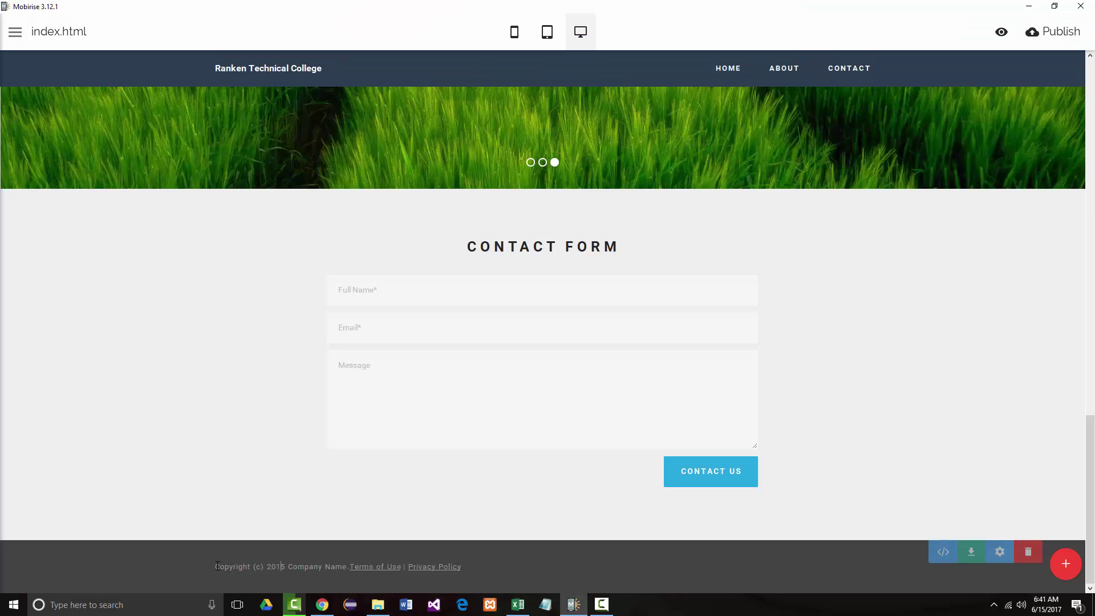
Insert the example site's company name, ending in "Inc.", before "Copyright" in the footer text
click(216, 567)
text(Je)
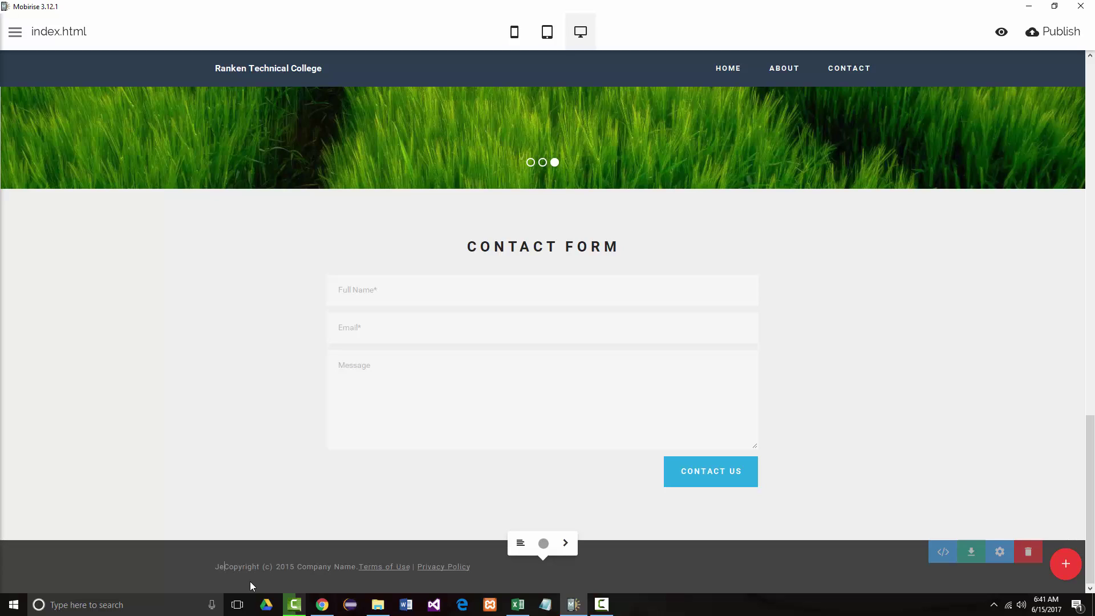
text(ff Scott, )
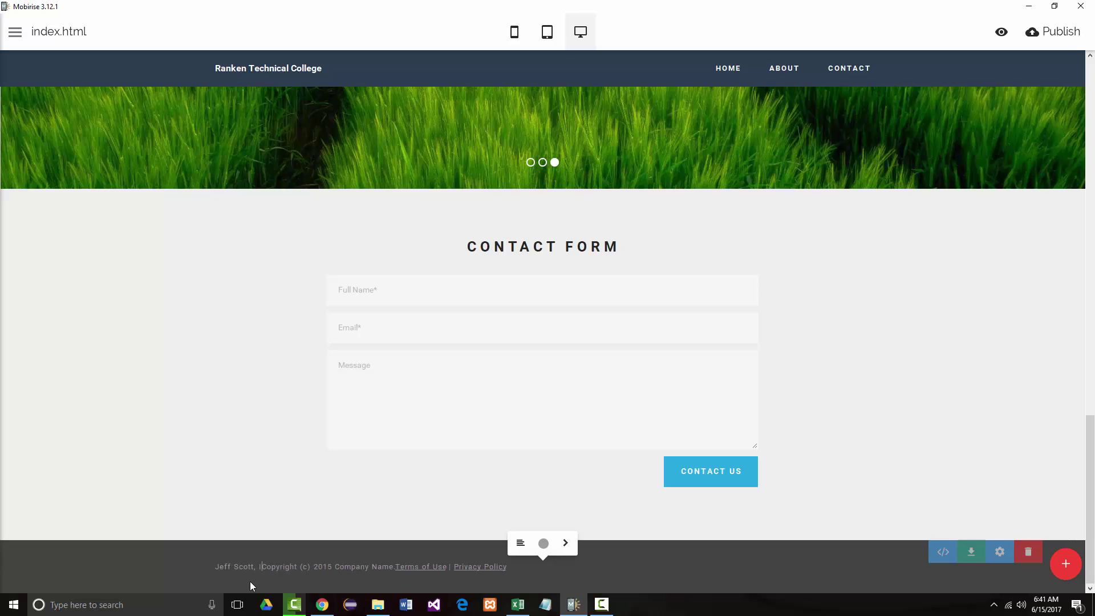
text(Inc.)
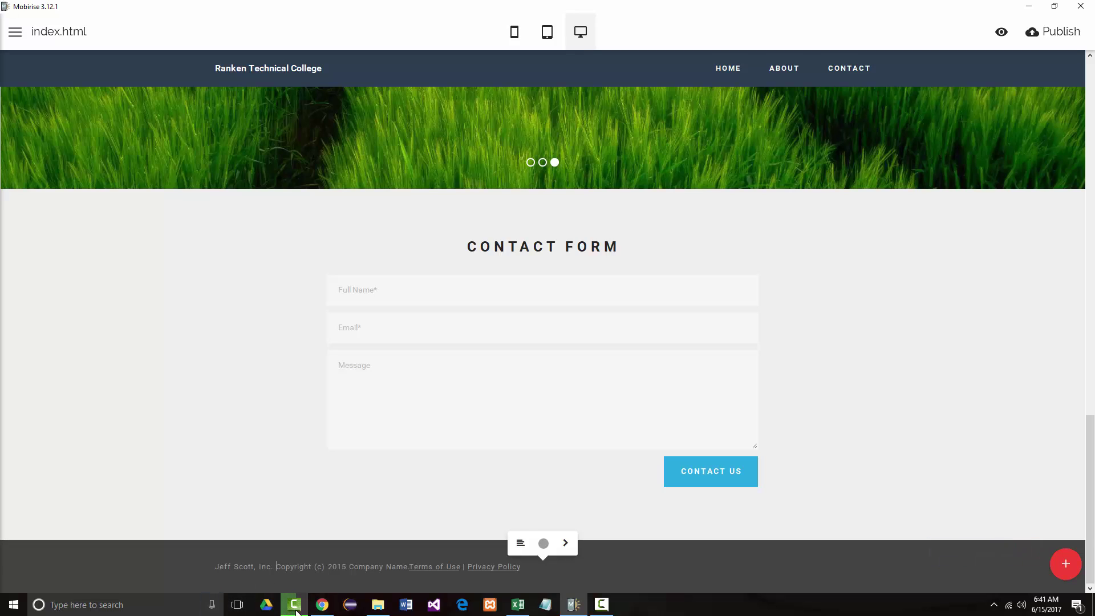
Match the footer text to the Chrome example by removing the word "Copyright" and setting the year to 2017
click(322, 605)
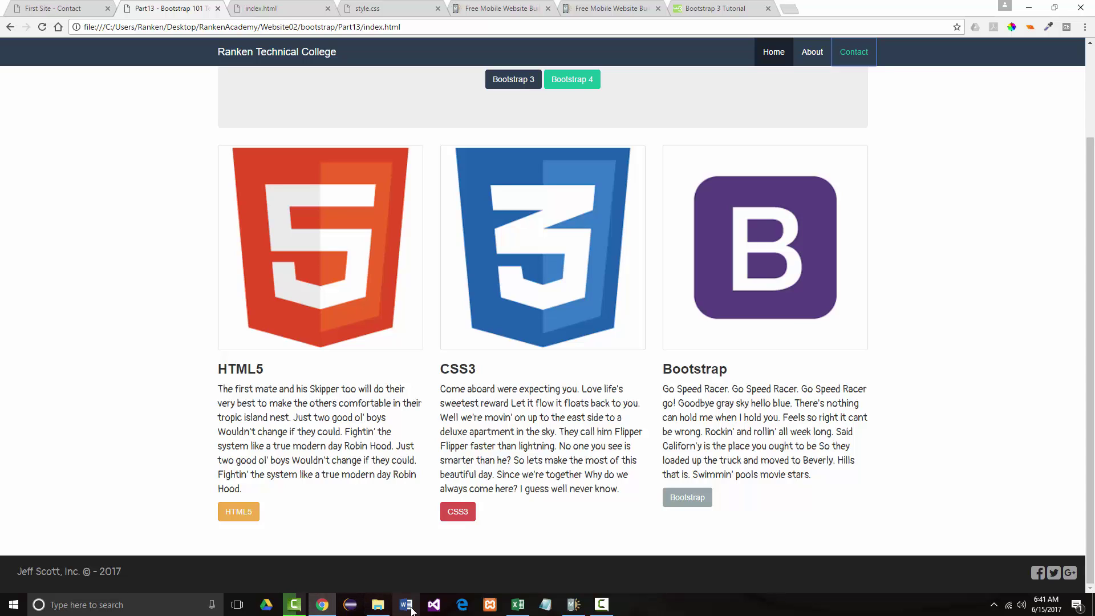
click(572, 605)
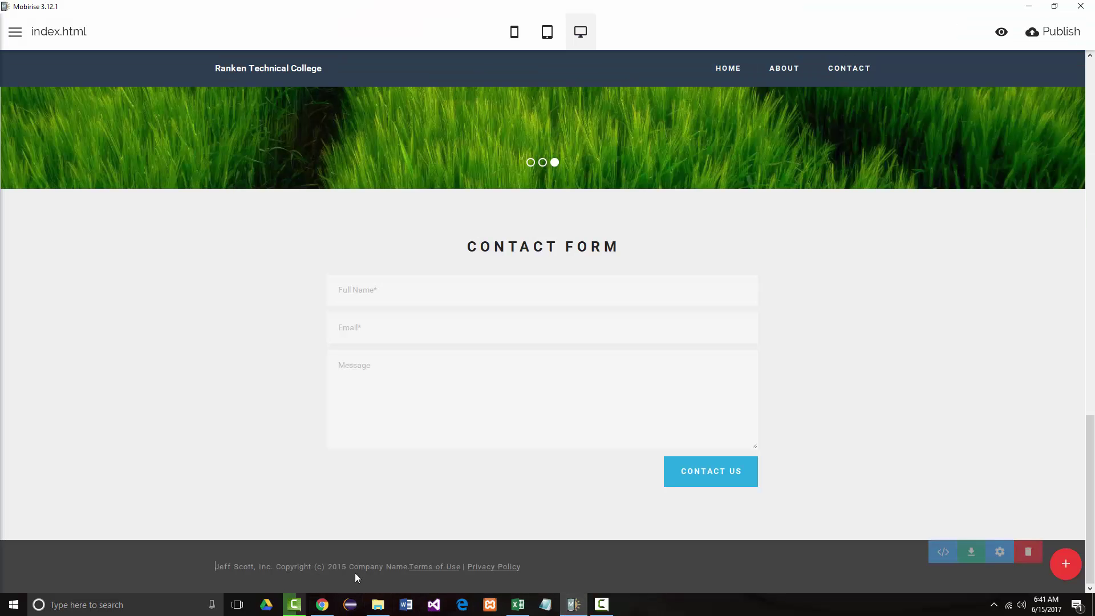
drag(277, 567, 313, 569)
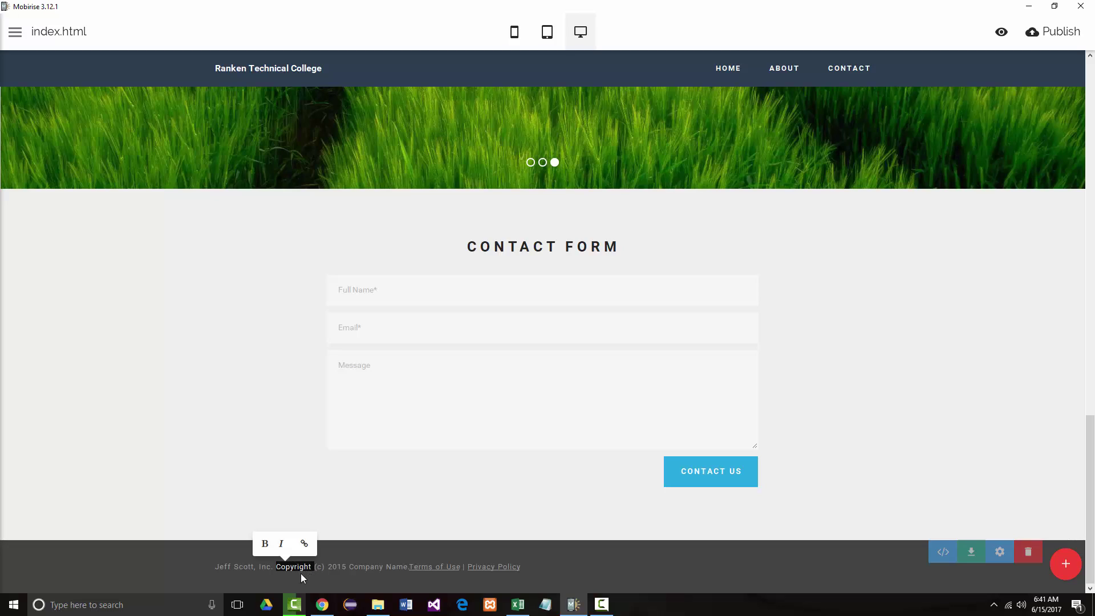
key(BackSpace)
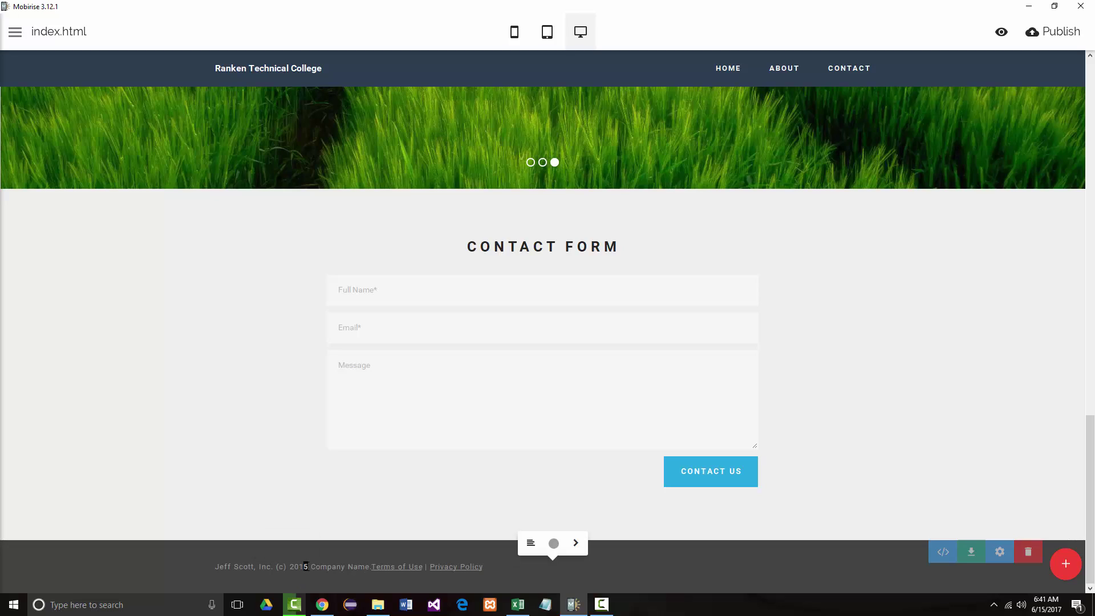
text(7)
Delete "Company Name" and the Terms of Use and Privacy Policy links from the footer text
drag(312, 568, 488, 570)
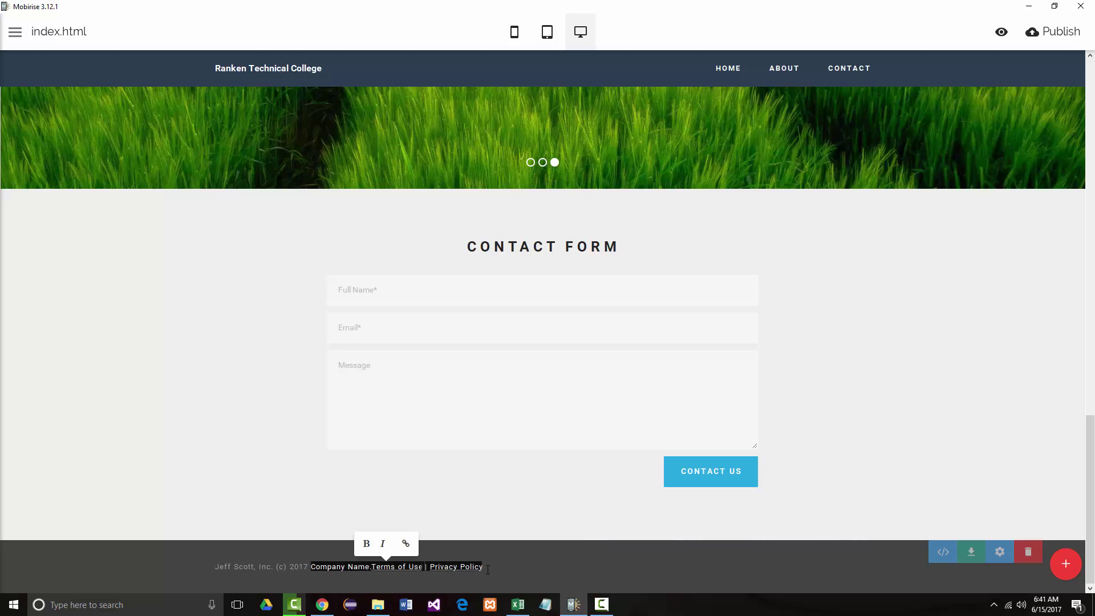
key(BackSpace)
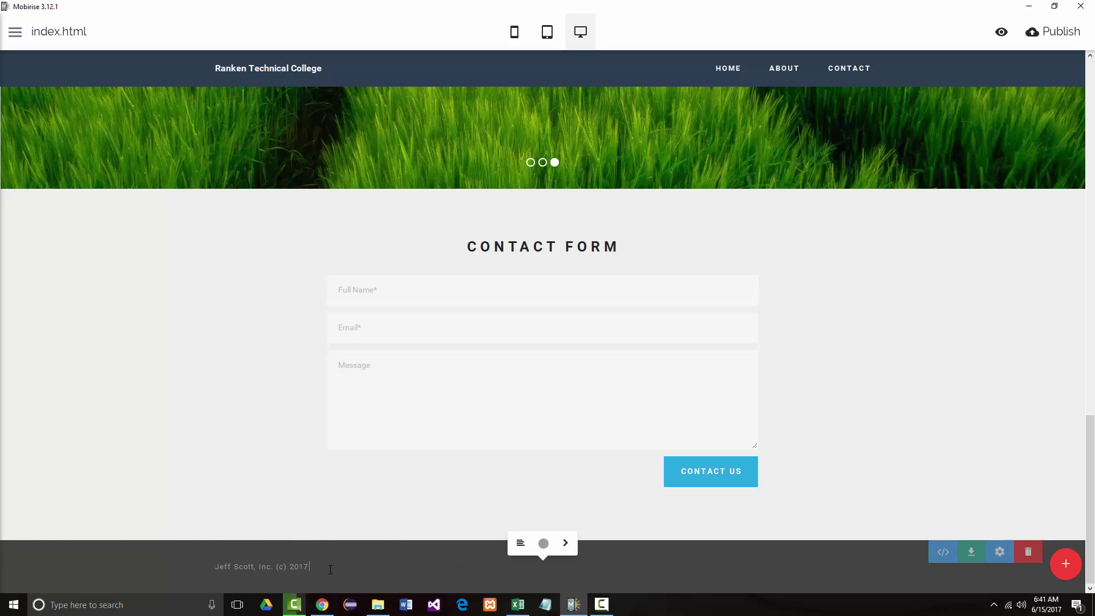
Try other alignments for the footer text and return it to left alignment
click(521, 545)
click(521, 549)
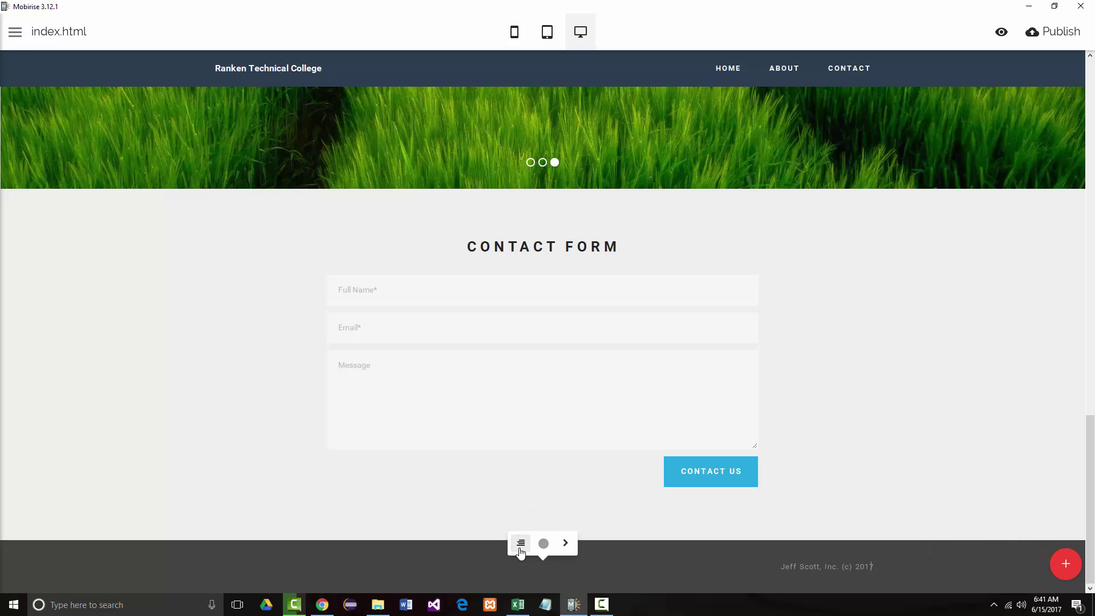
click(521, 547)
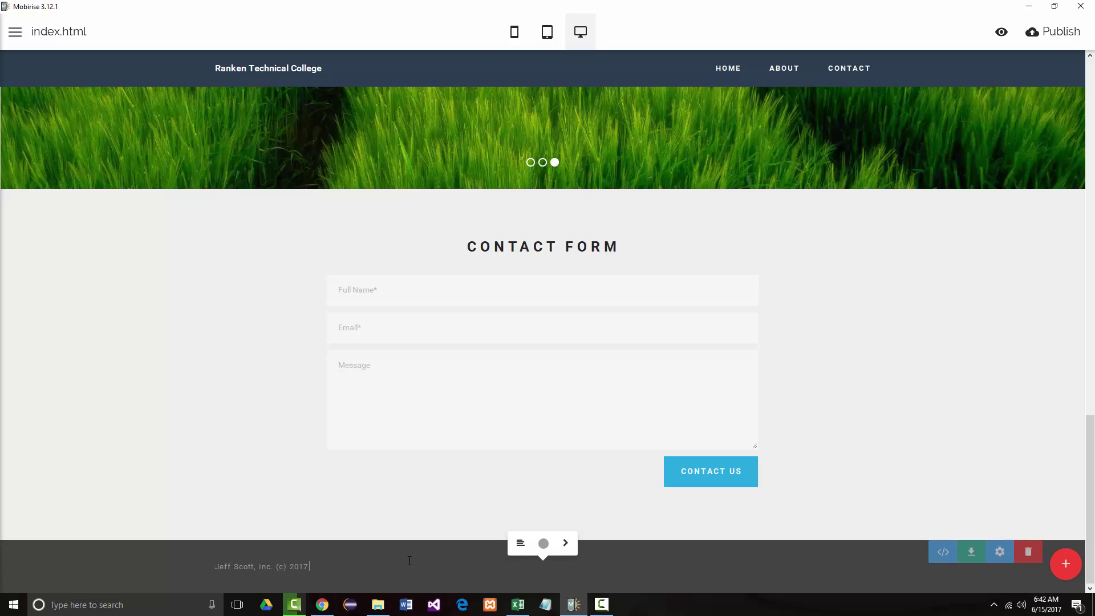
Add the "Share This Page!" block from the Social category between the contact form and the footer
click(1058, 563)
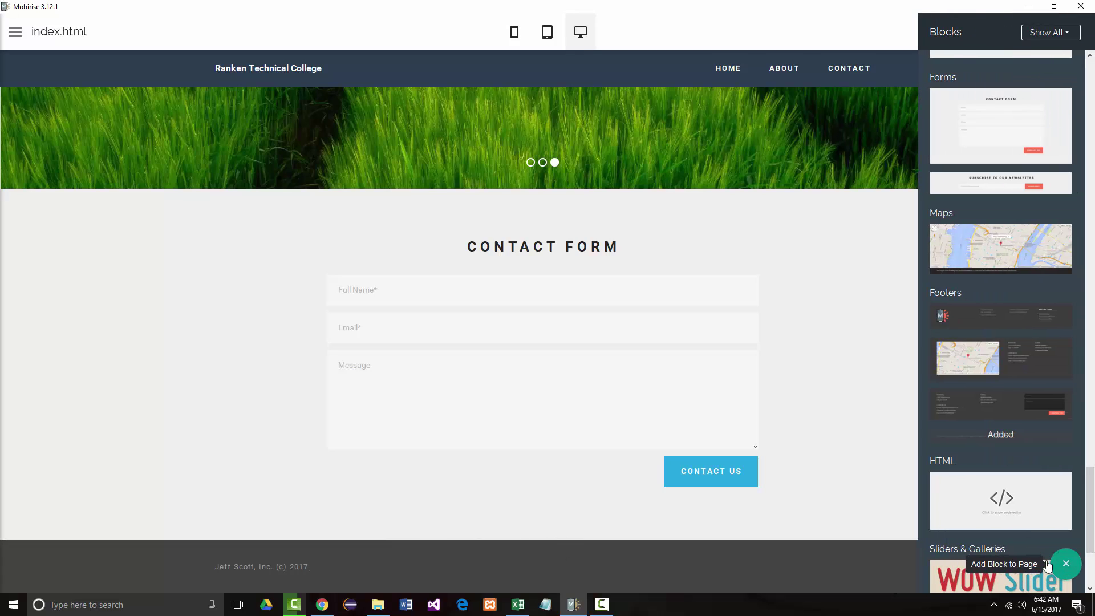
scroll(1021, 425, down, 2)
scroll(1011, 417, down, 2)
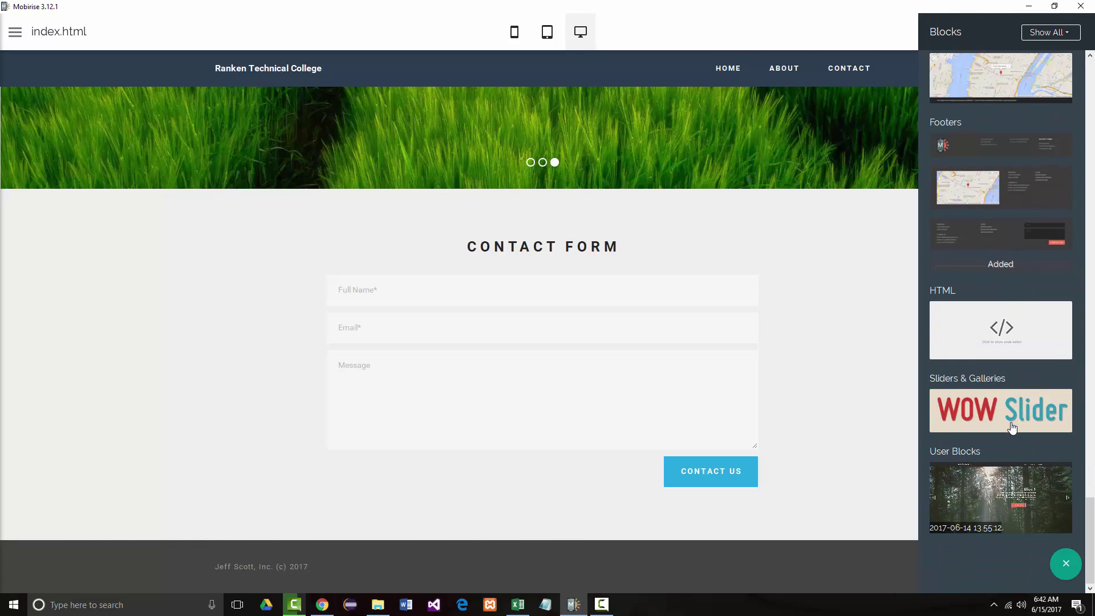
scroll(979, 430, up, 6)
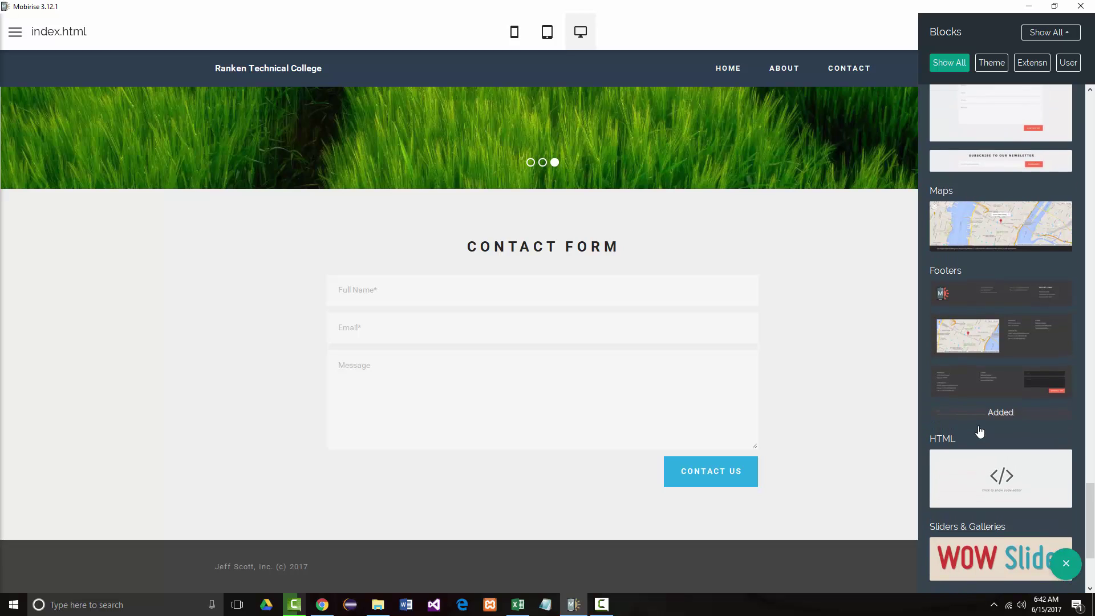
scroll(975, 432, up, 4)
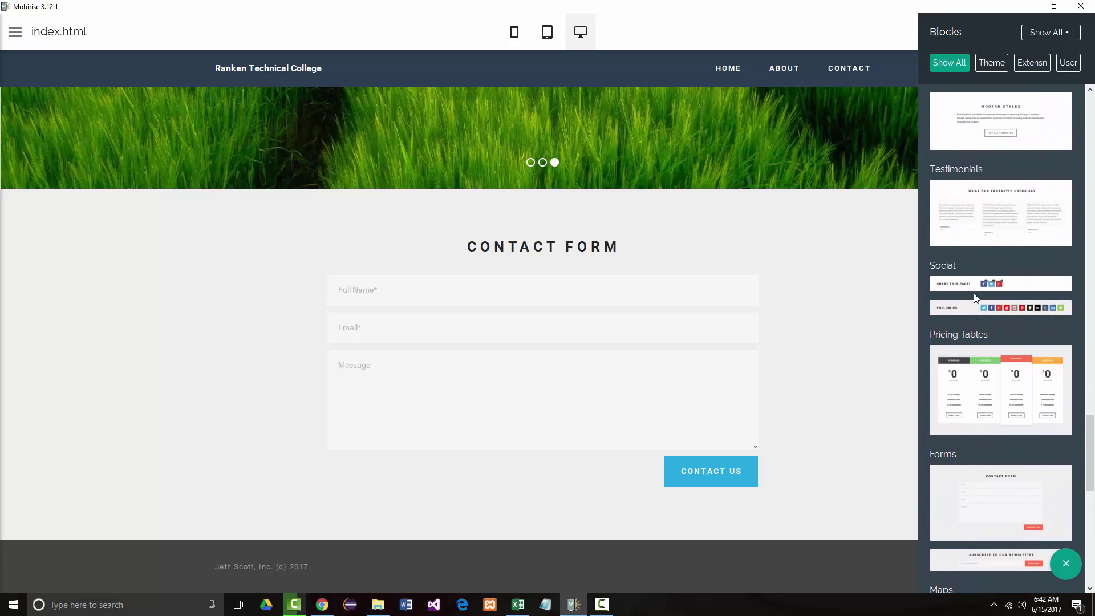
drag(959, 290, 665, 542)
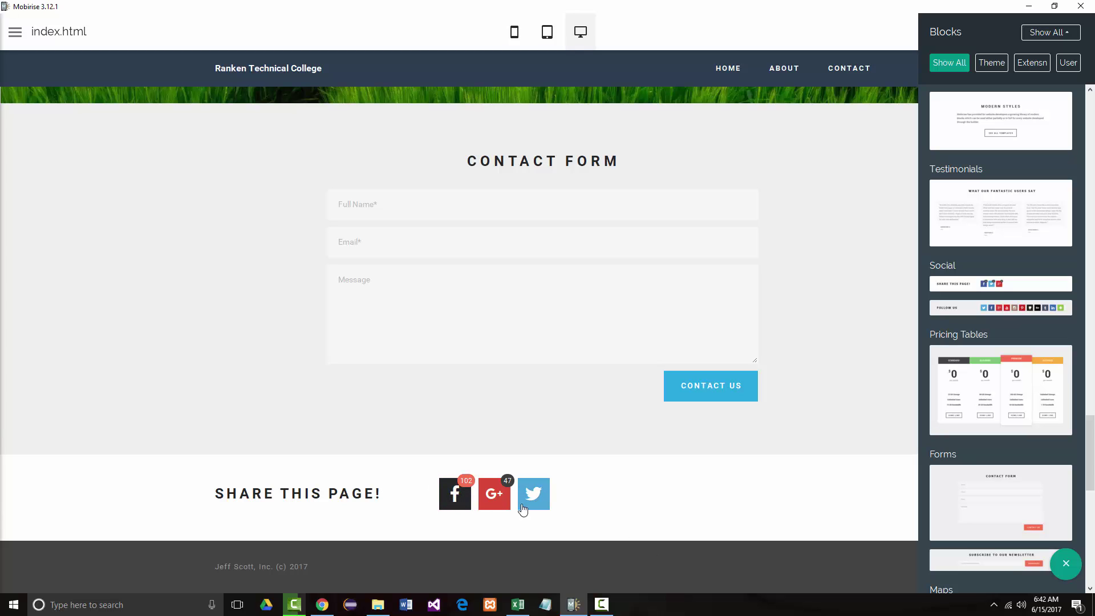
click(455, 506)
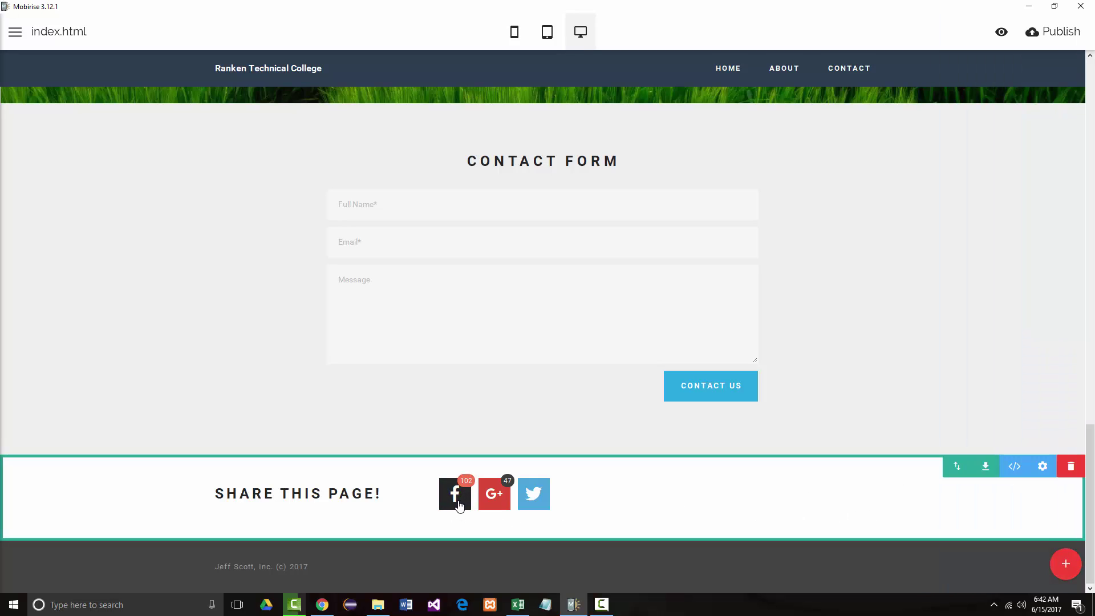
Delete the "Share This Page!" title text from the social sharing block
click(1043, 467)
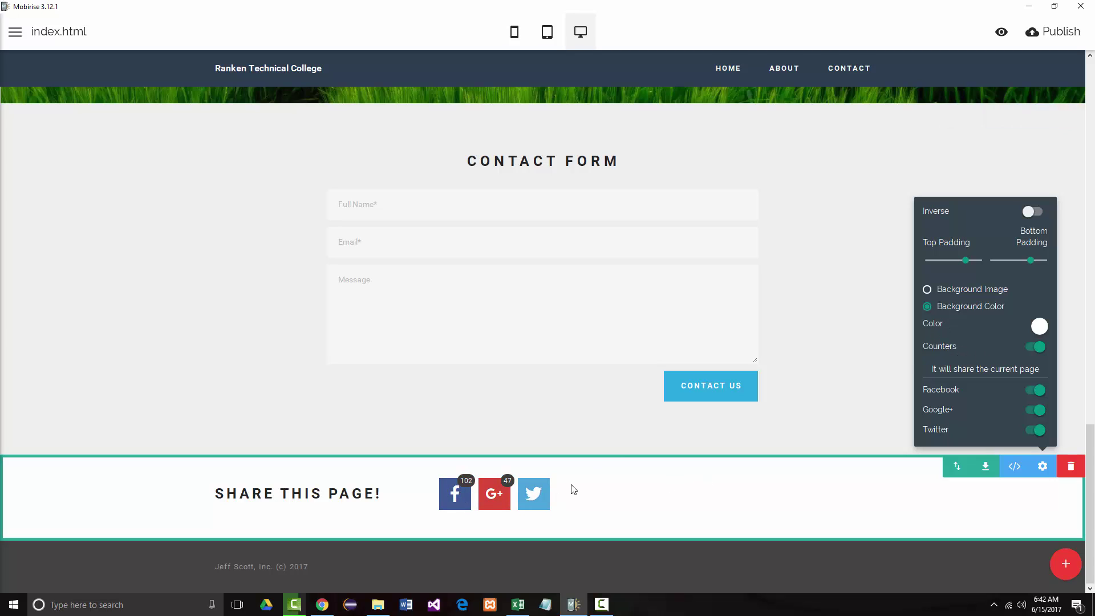
click(325, 494)
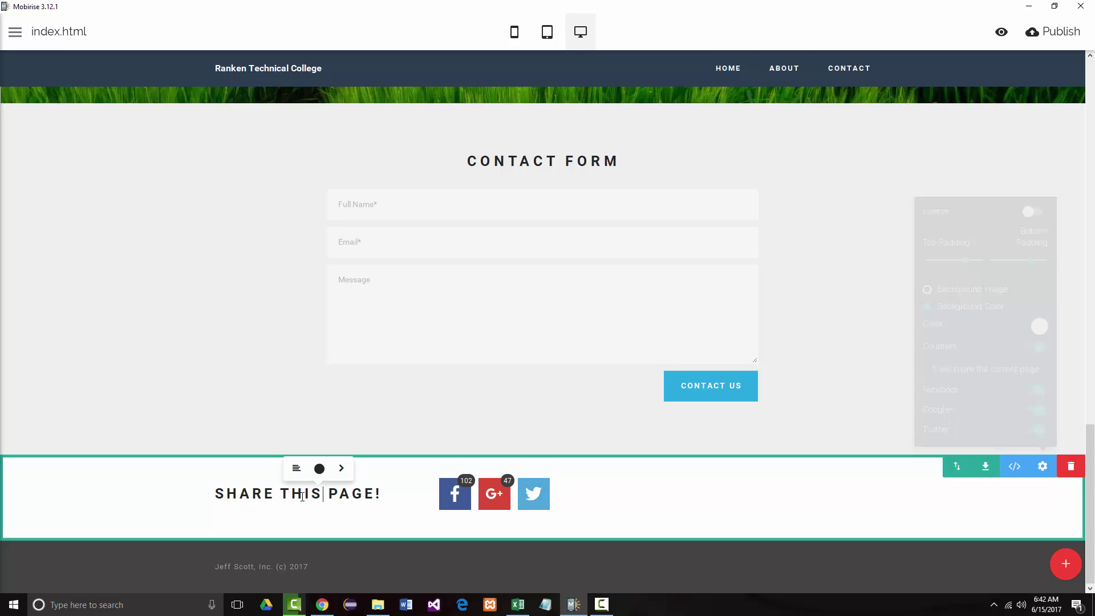
drag(217, 491, 381, 490)
key(BackSpace)
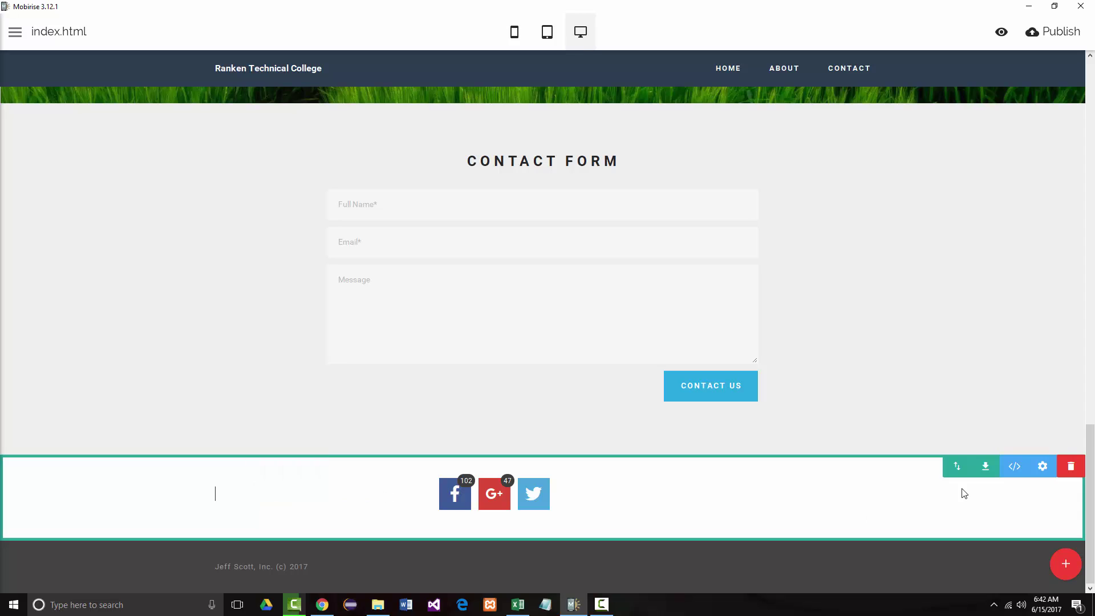
Set the social sharing block's background color to the slate teal swatch #4c6972
click(1044, 466)
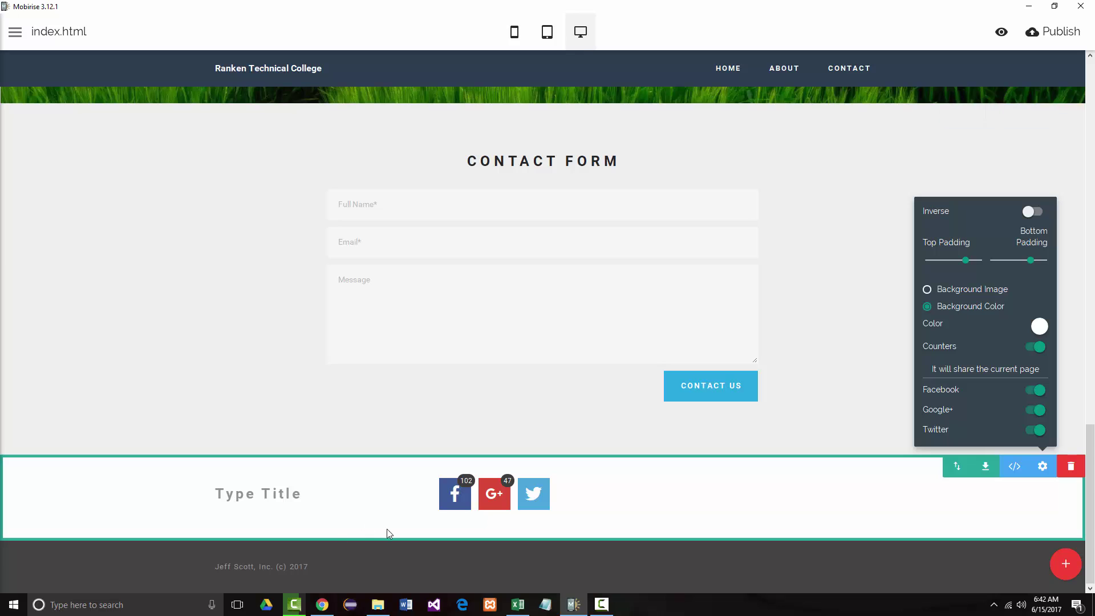
click(610, 507)
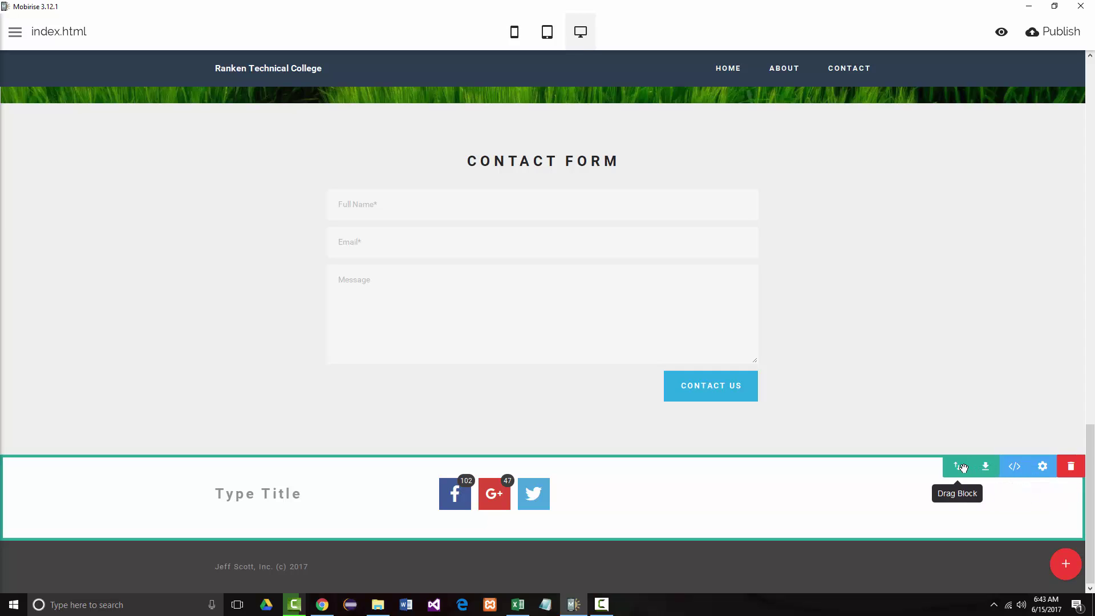
click(1041, 468)
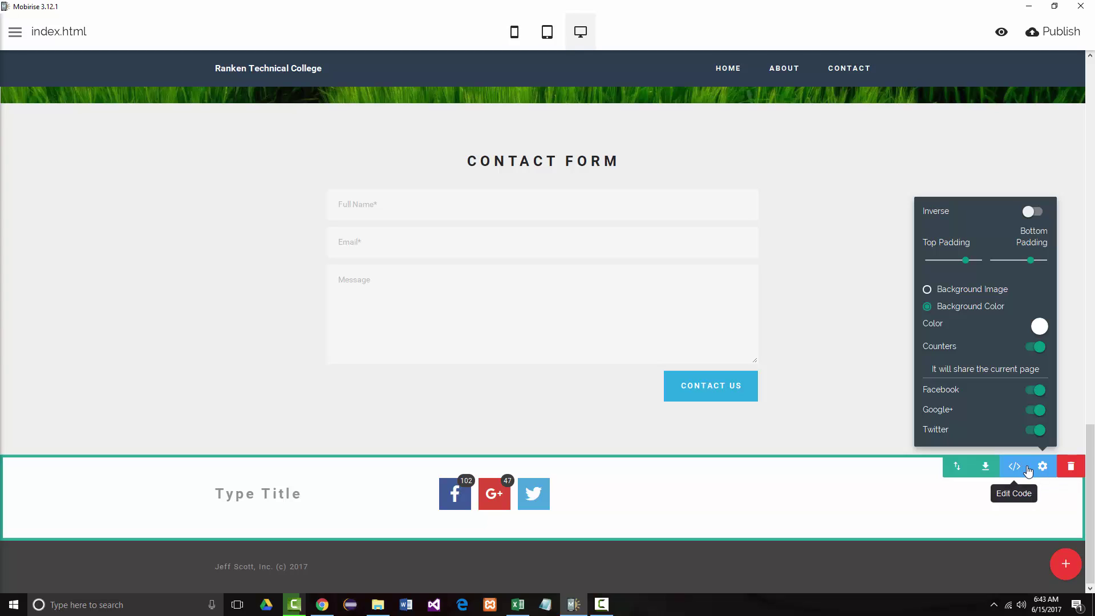
click(1040, 328)
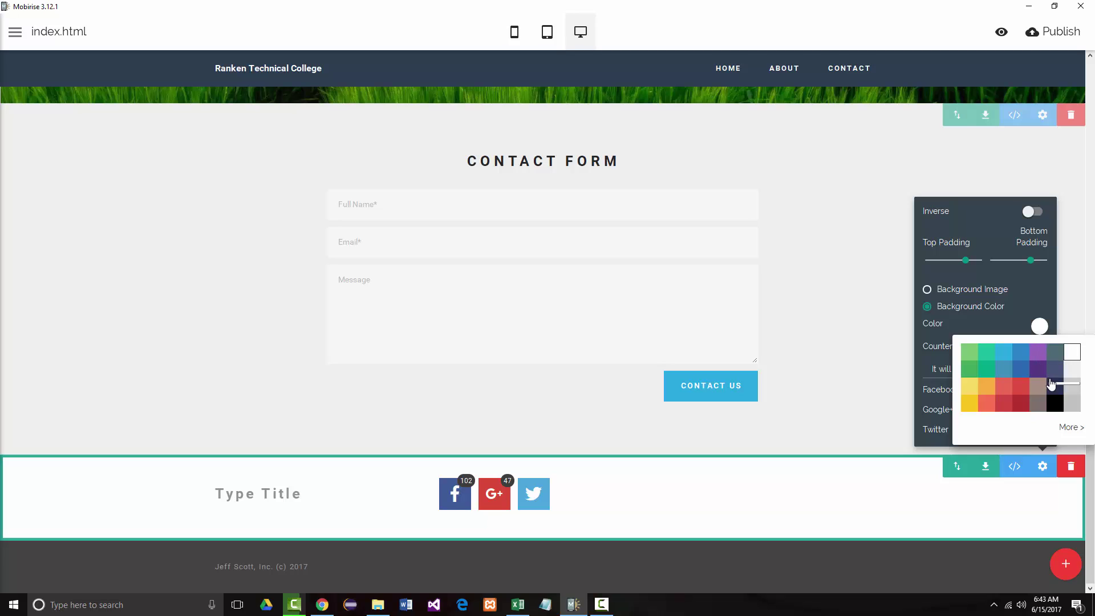
click(1056, 358)
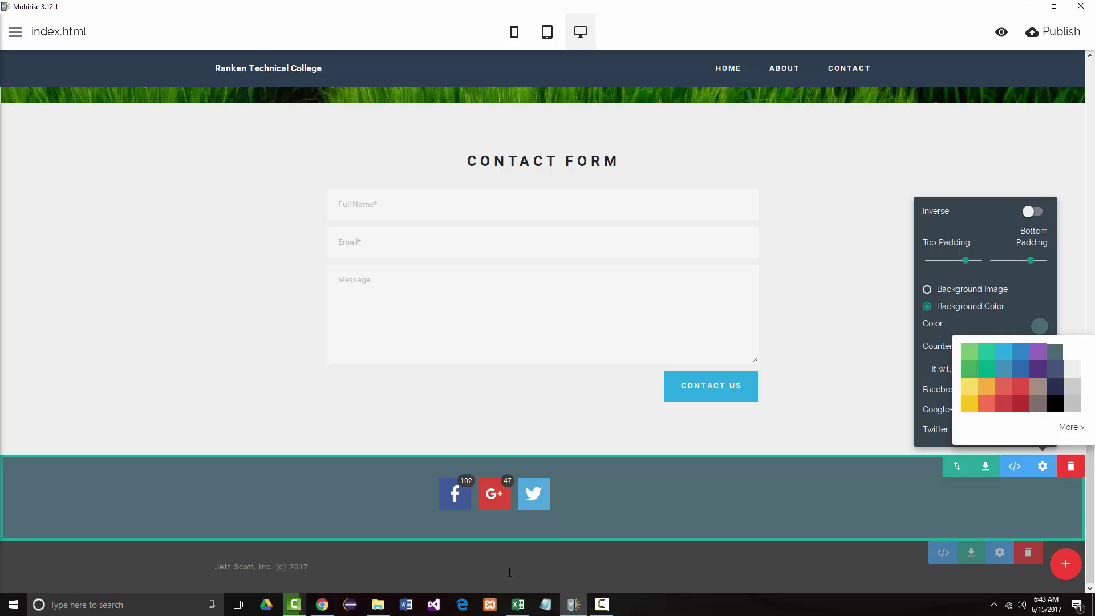
click(566, 568)
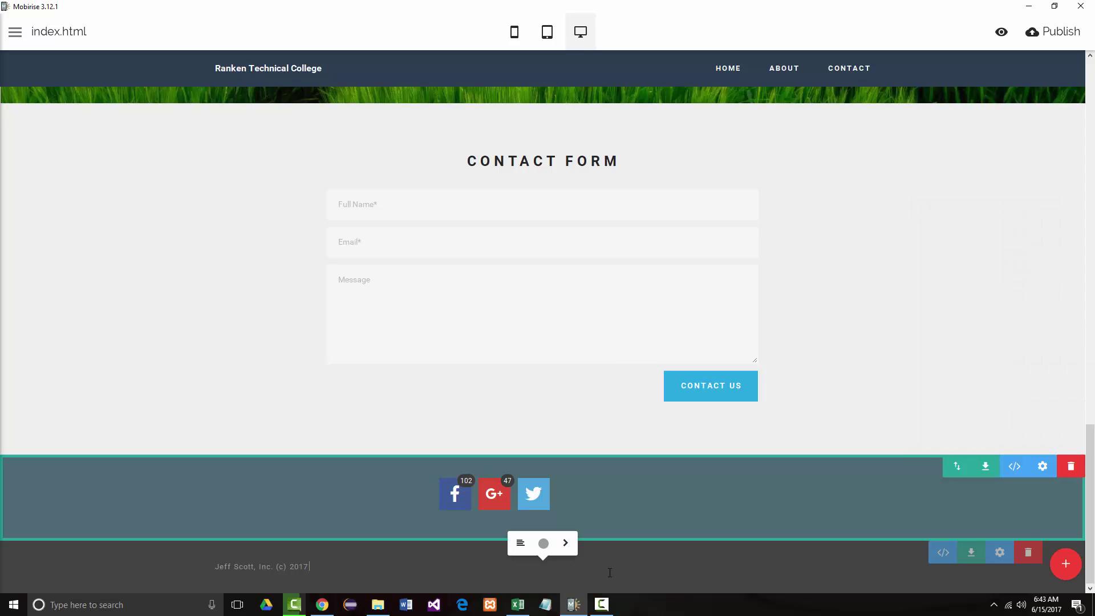
Examine the hex code of the social sharing block's background color in the expanded color picker
click(1043, 466)
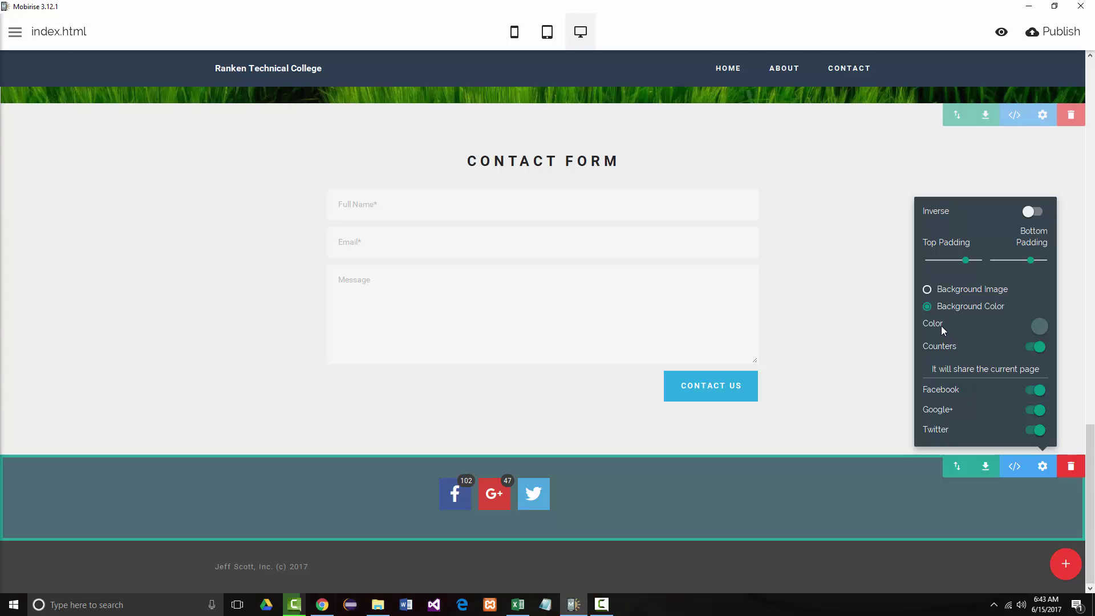
click(1038, 327)
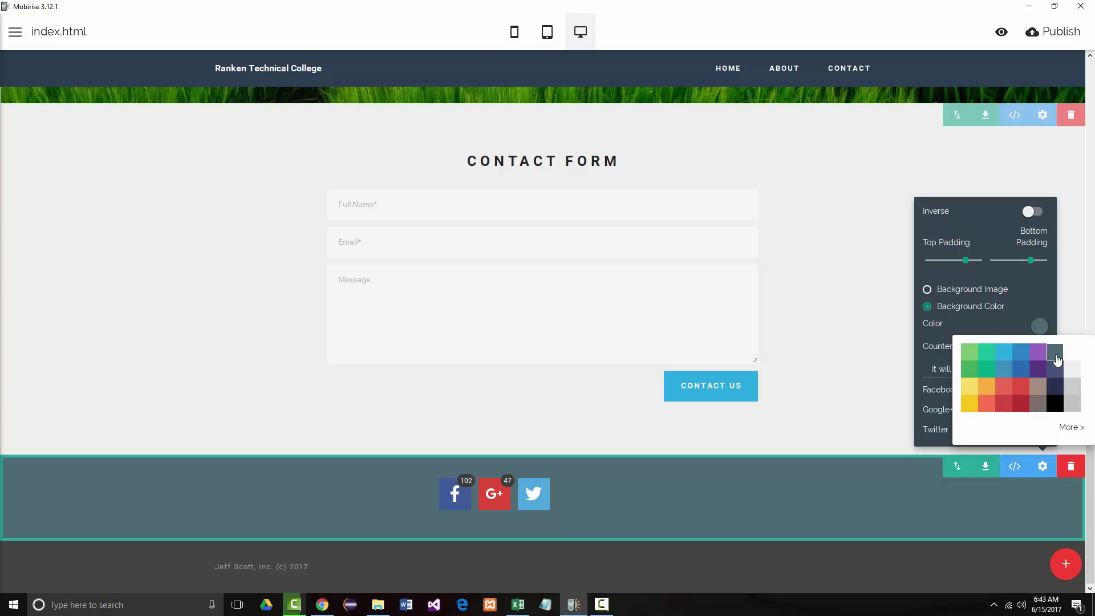
click(1071, 428)
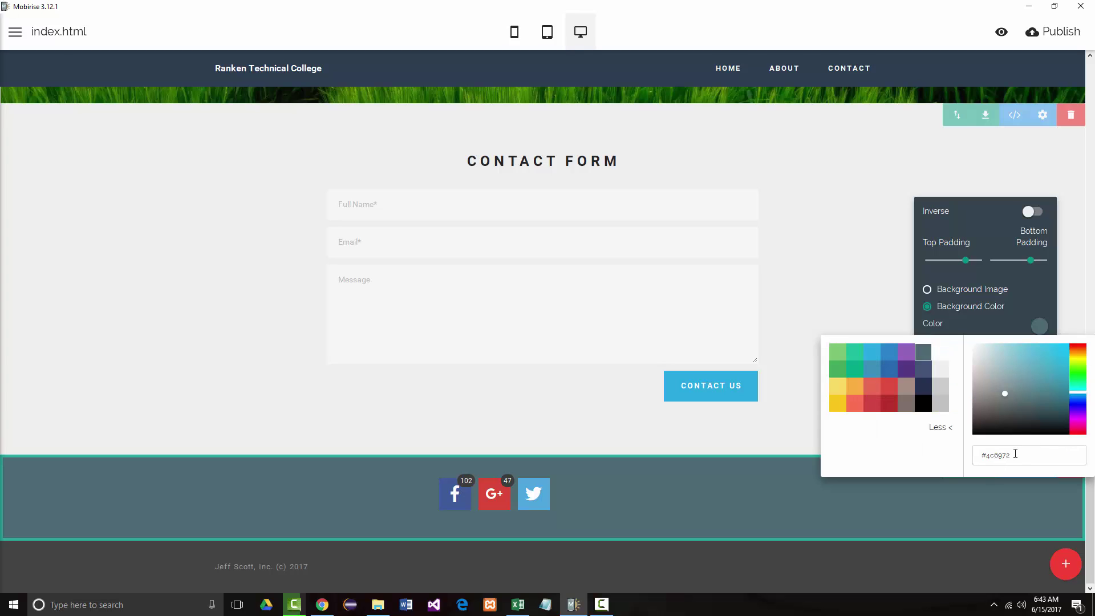
drag(1015, 455, 943, 457)
click(700, 509)
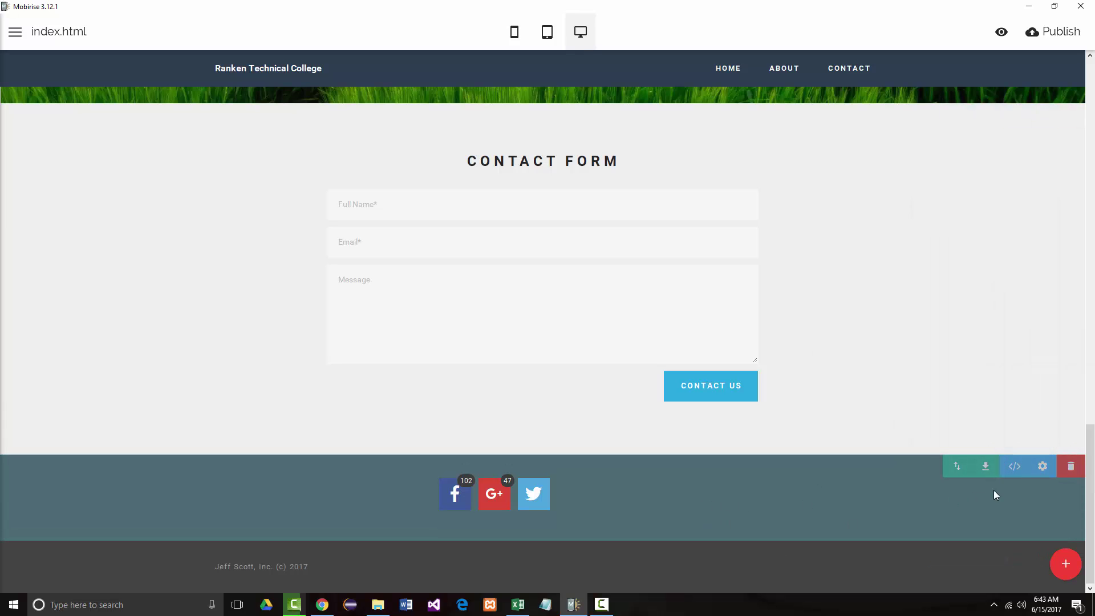
click(1043, 466)
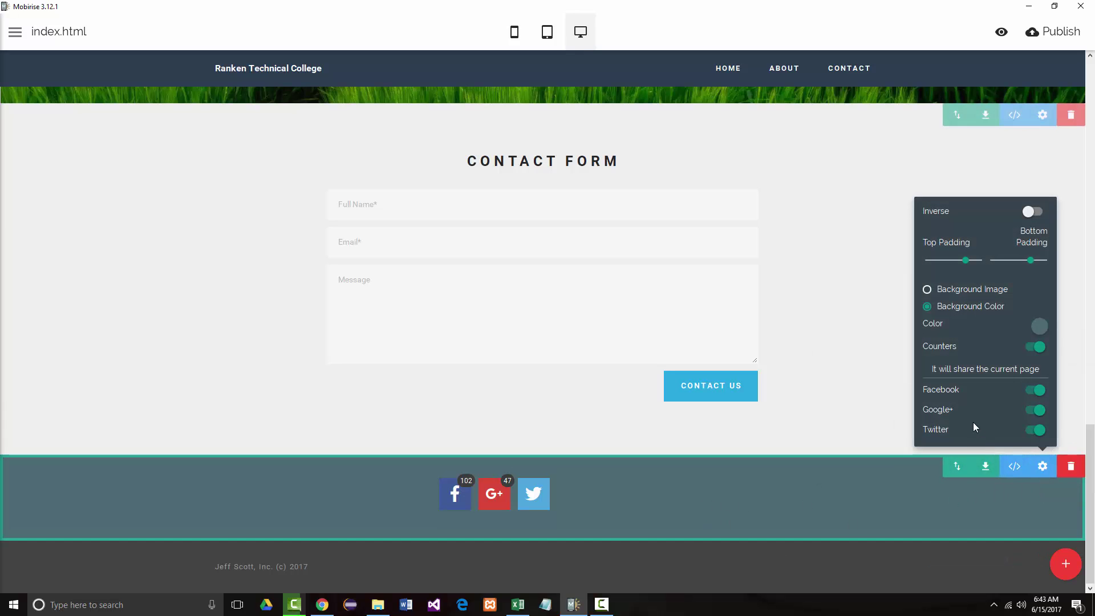
click(1040, 327)
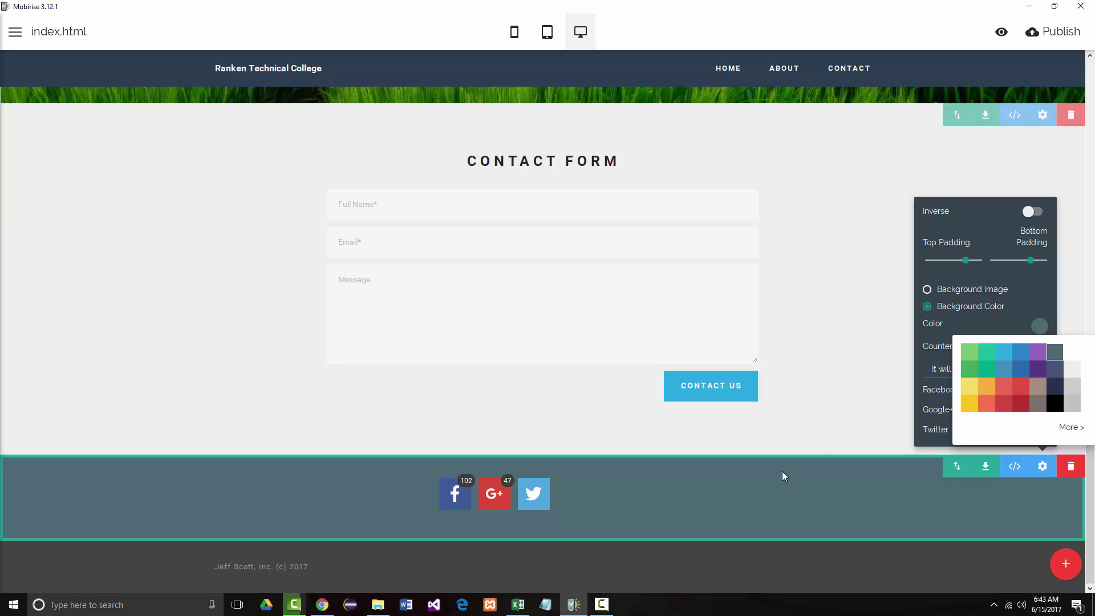
click(716, 501)
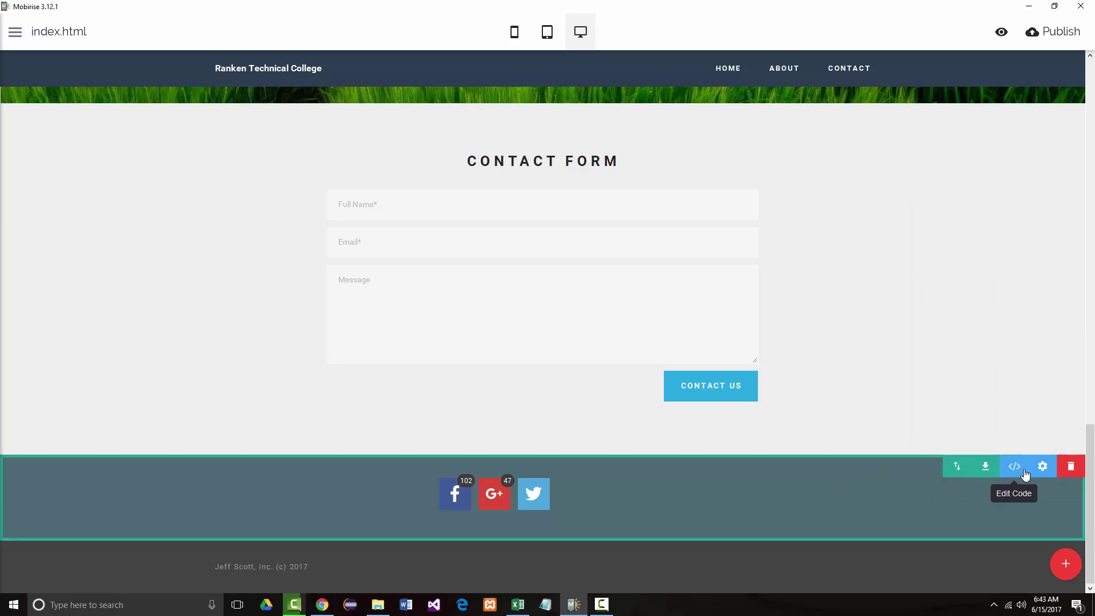
click(1043, 468)
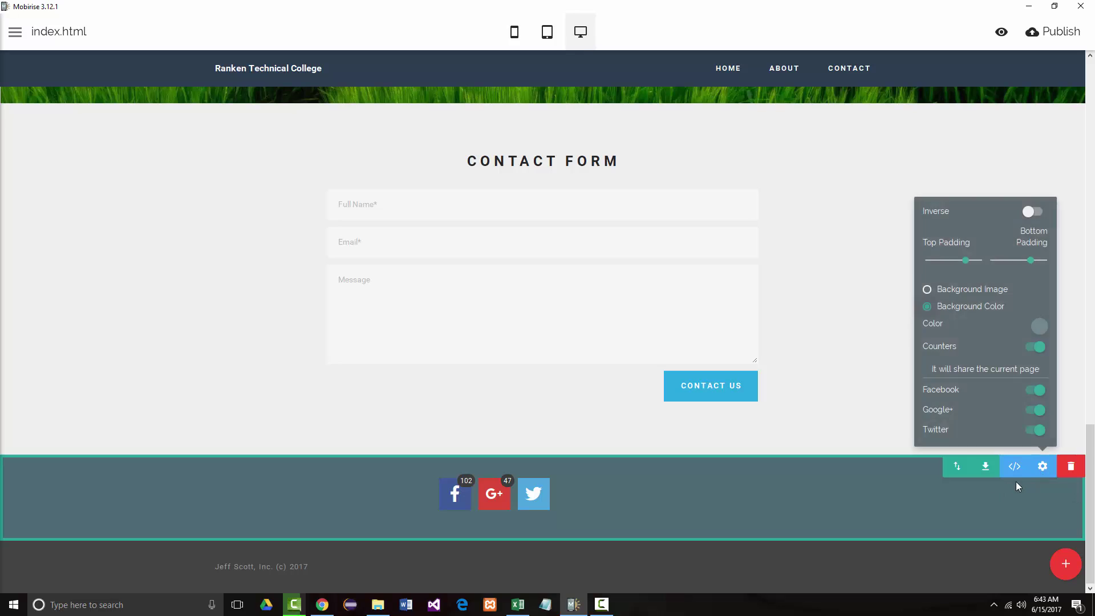
click(1038, 327)
click(1066, 428)
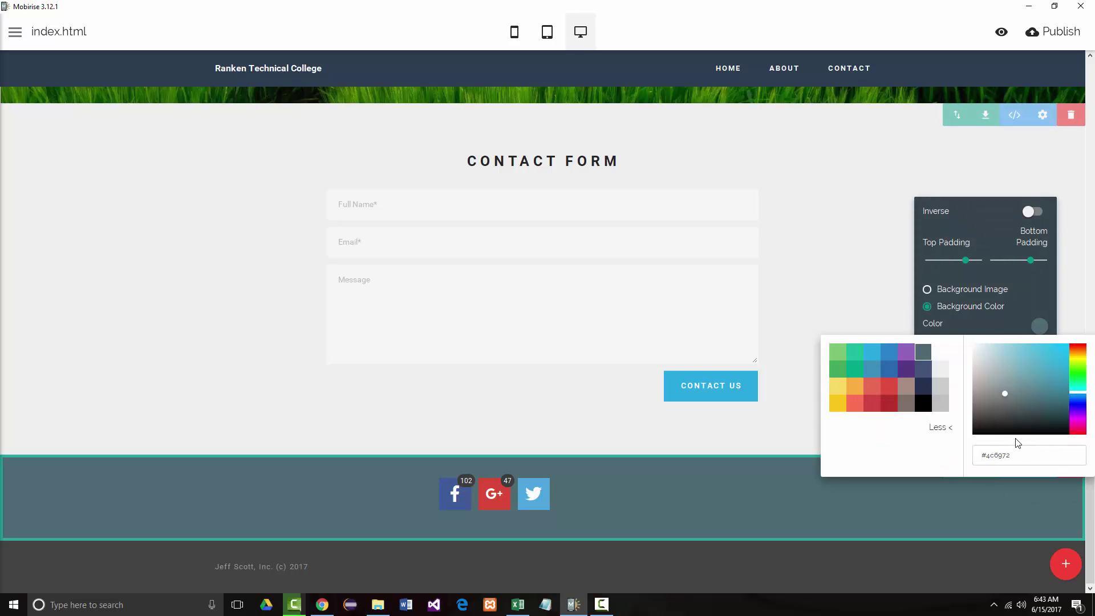
drag(1019, 456, 891, 456)
key(Right)
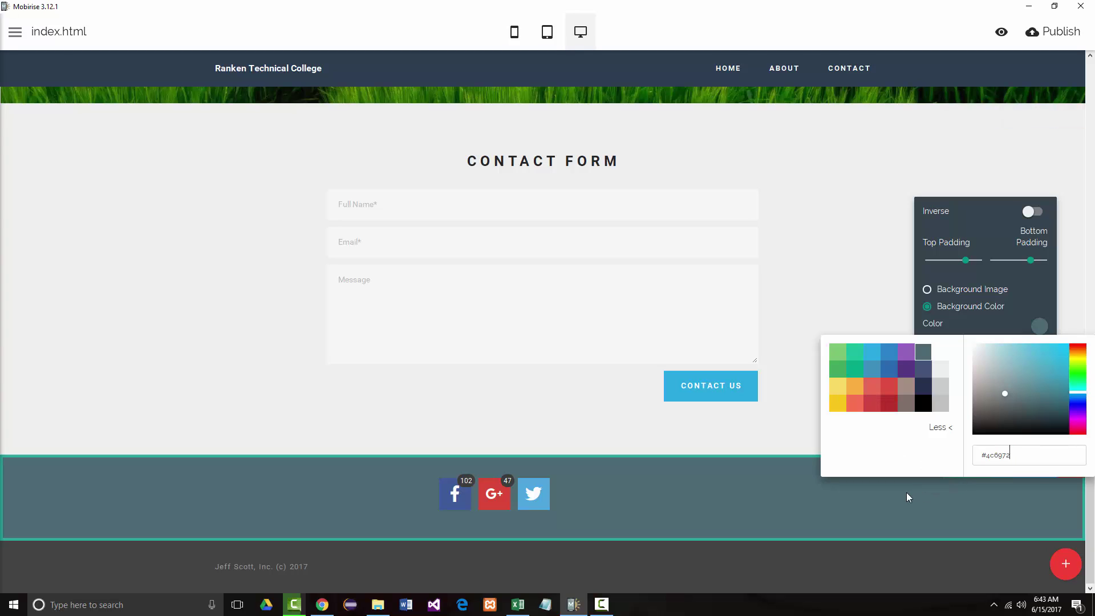
click(834, 517)
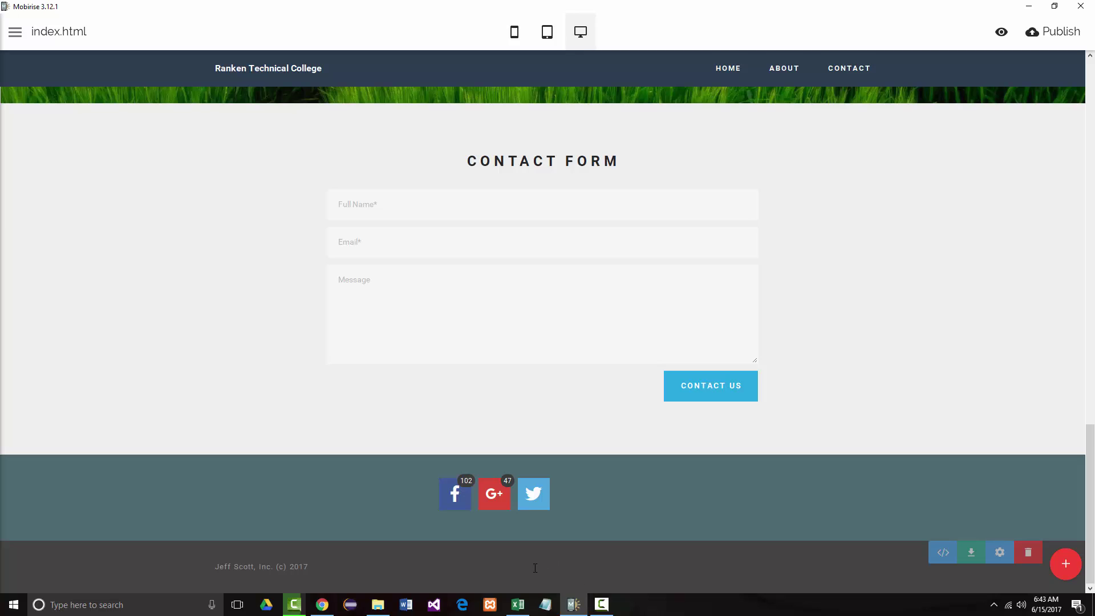
Copy the hex code of the copyright footer's background color from its expanded color picker
click(582, 570)
click(623, 585)
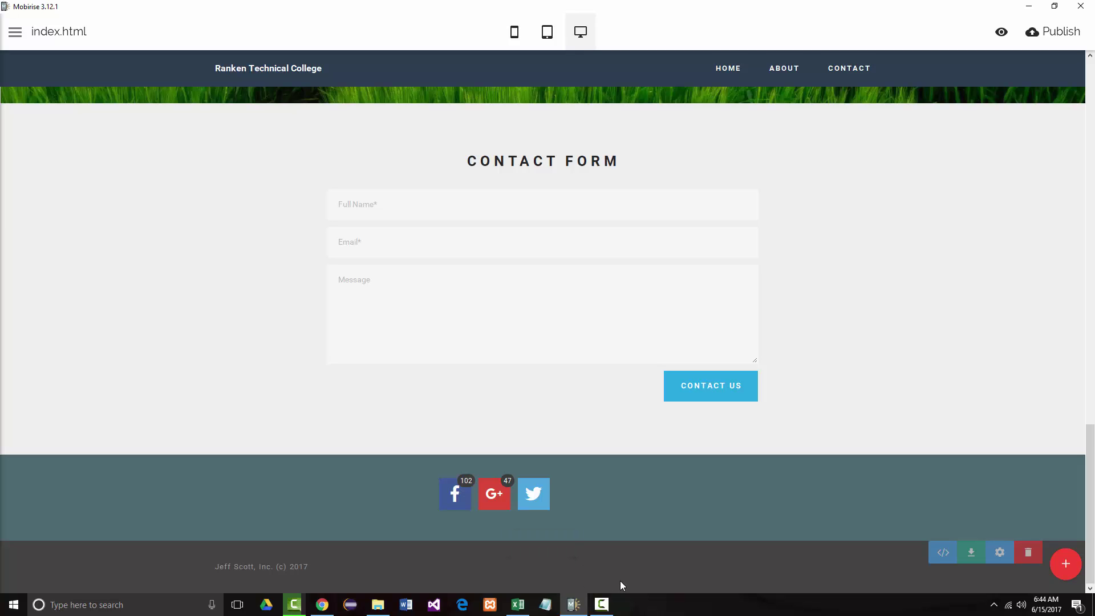
click(759, 566)
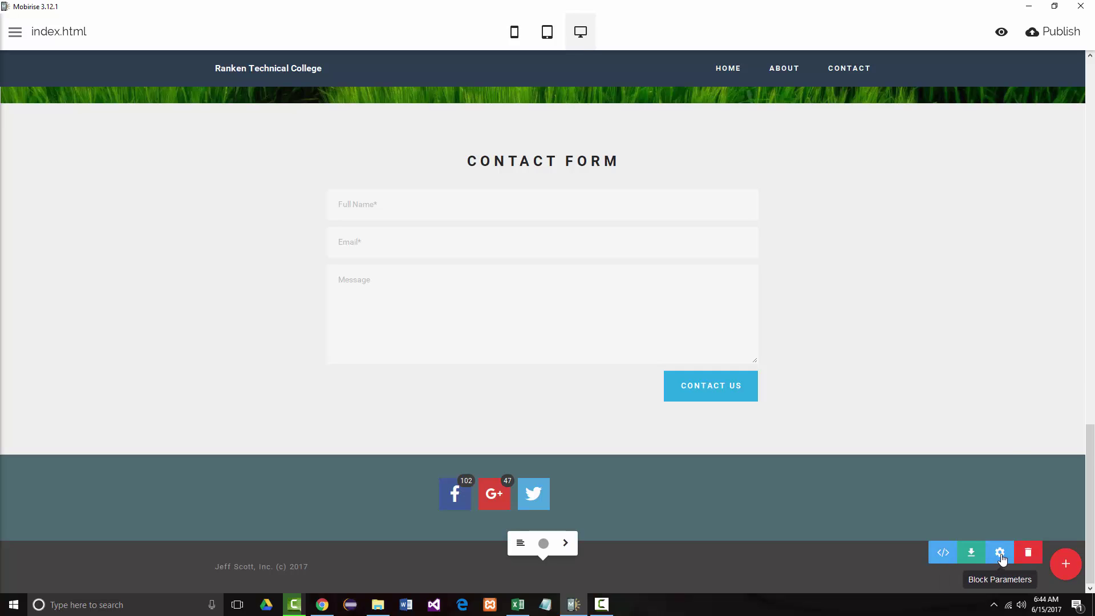
click(1001, 554)
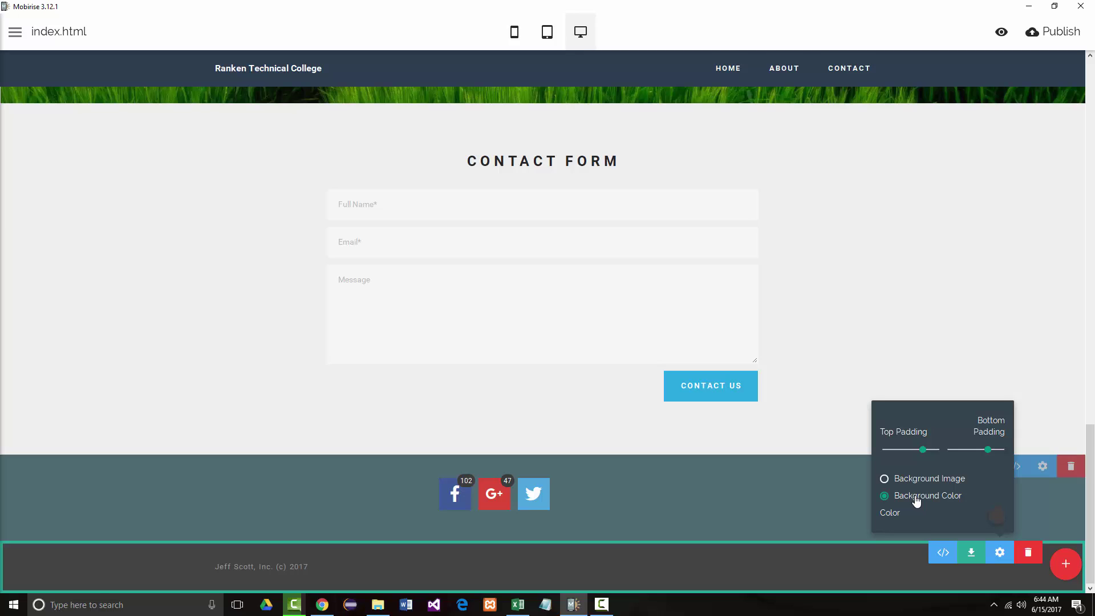
click(996, 517)
click(1074, 511)
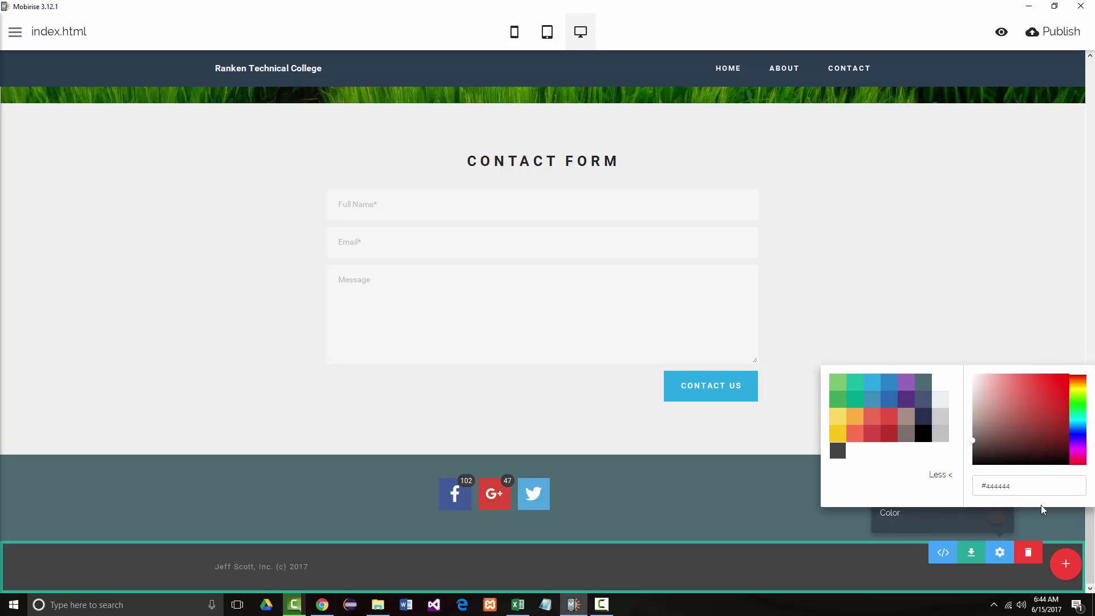
drag(1019, 488, 907, 480)
click(697, 498)
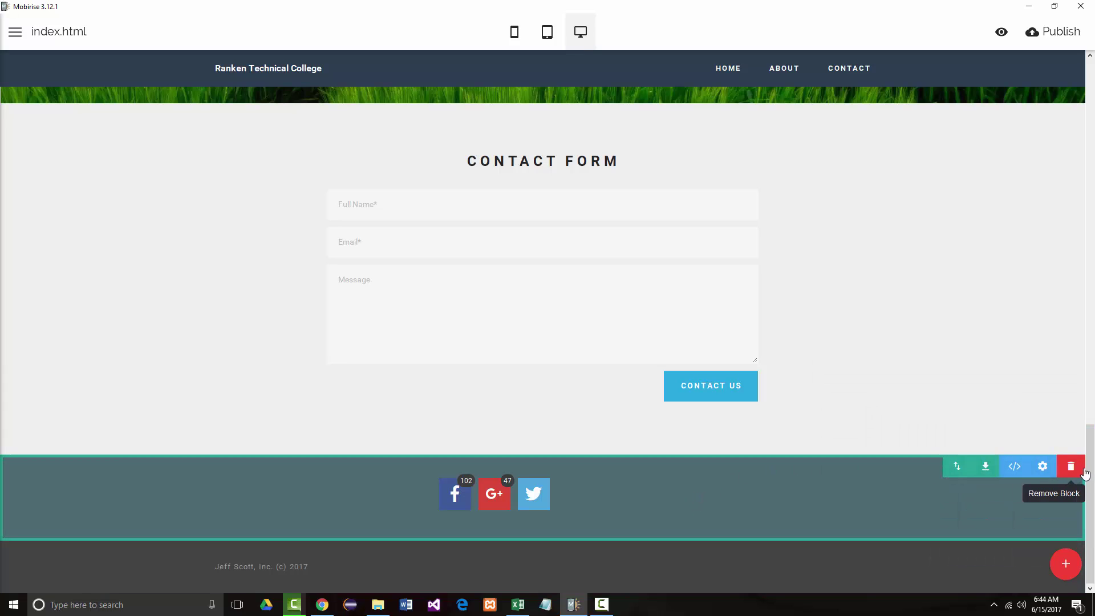
Set the social sharing block's background color to the custom hex value #444444
click(1043, 466)
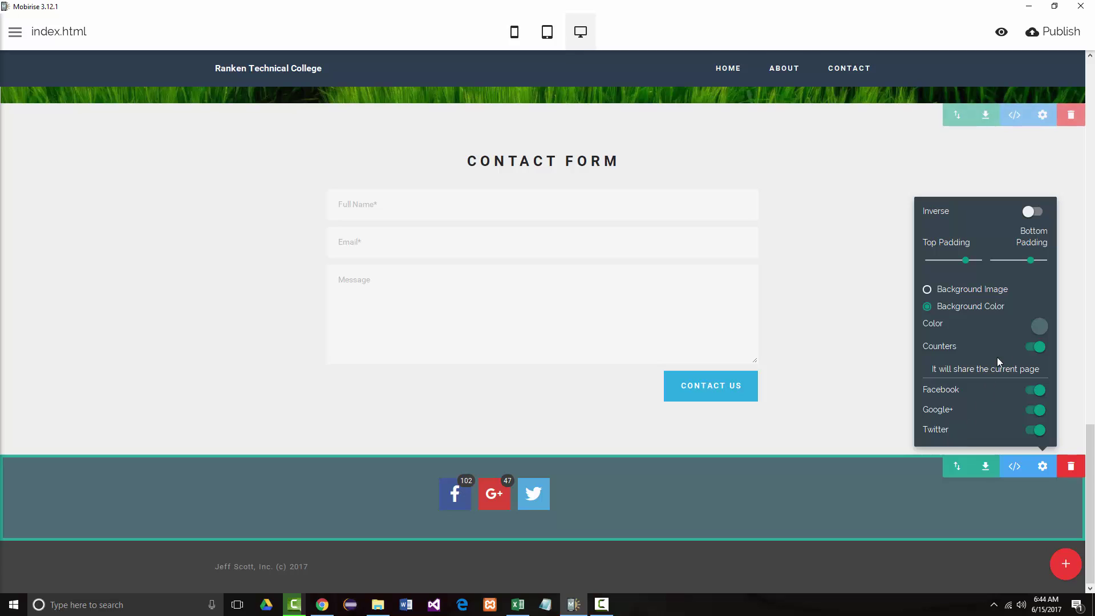
click(1040, 326)
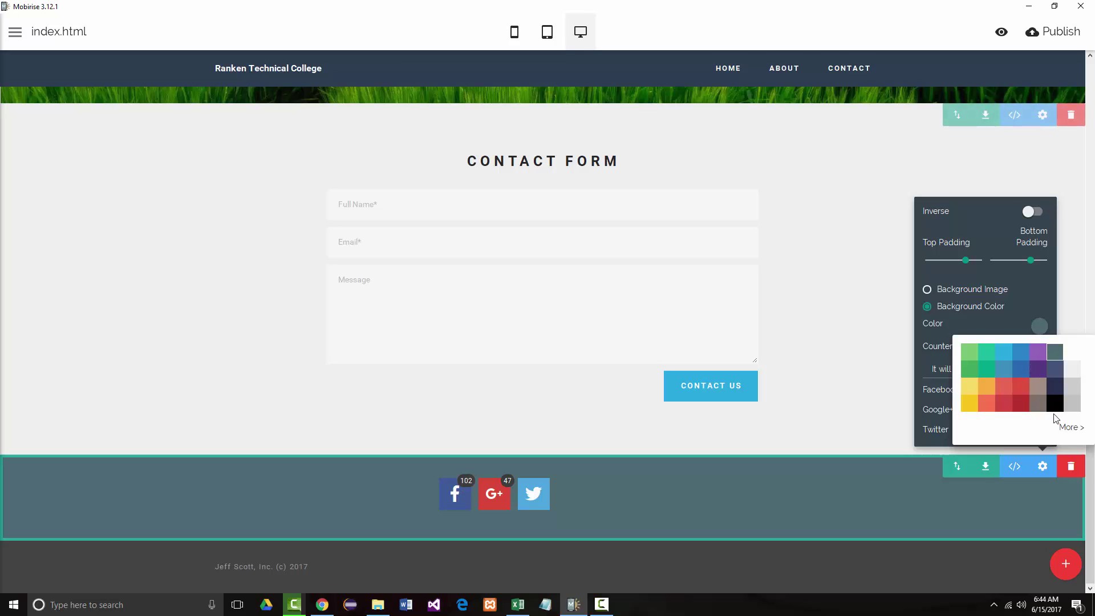
click(1062, 429)
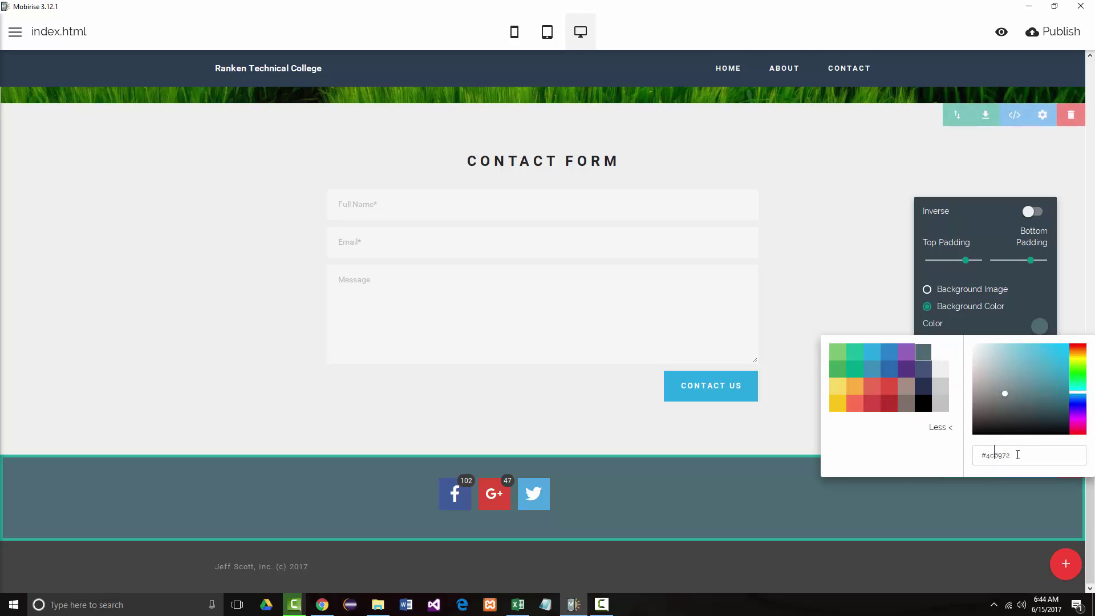
key(ctrl+a)
text(#444444)
key(Return)
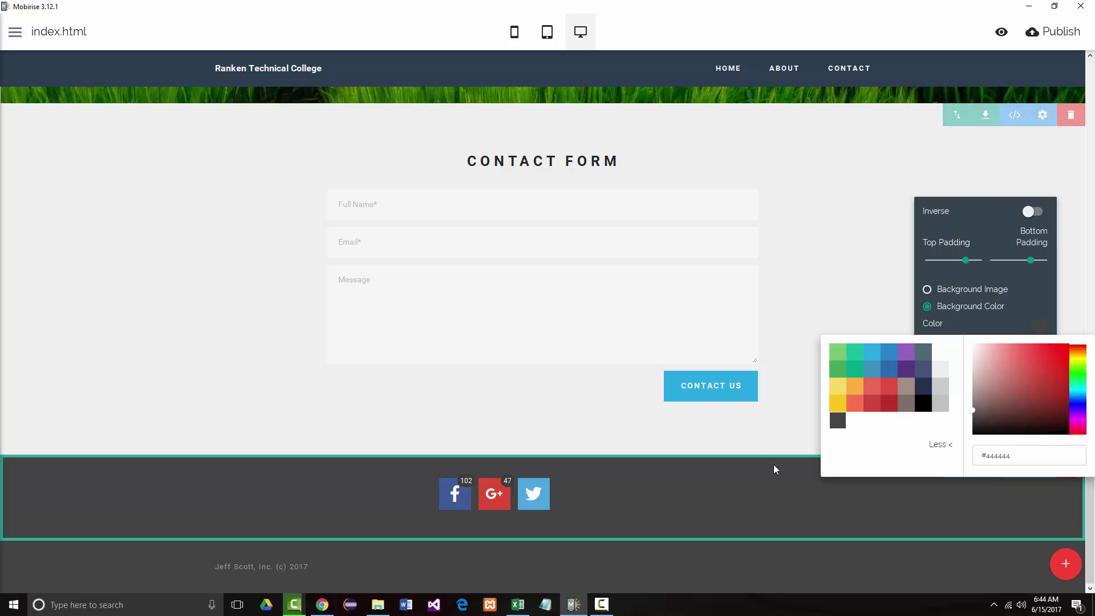
click(748, 429)
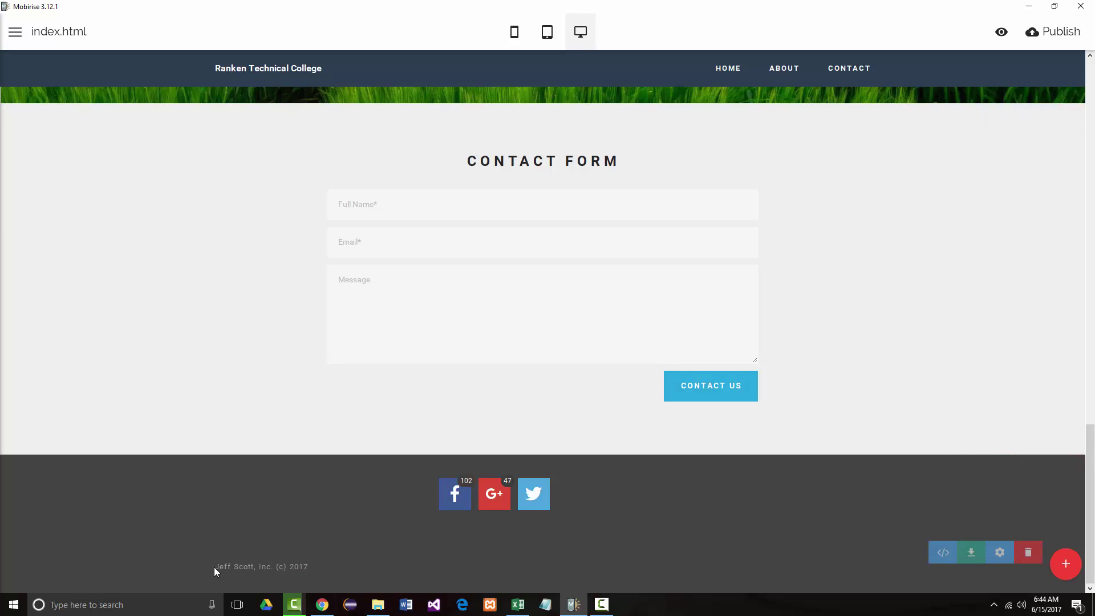
Make the entire copyright text in the footer bold
drag(214, 567, 316, 565)
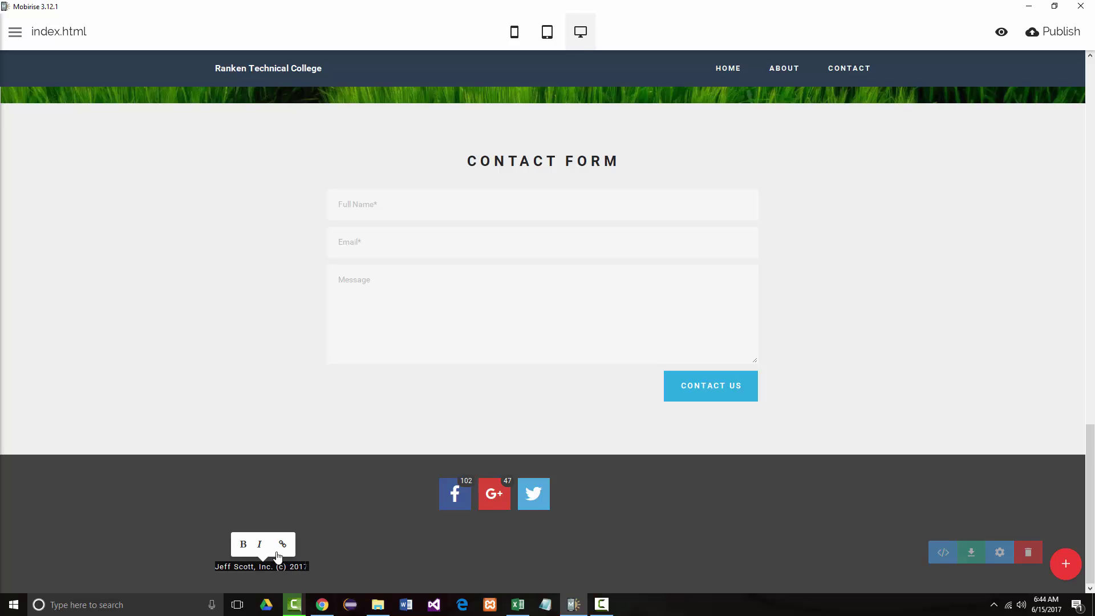
click(251, 549)
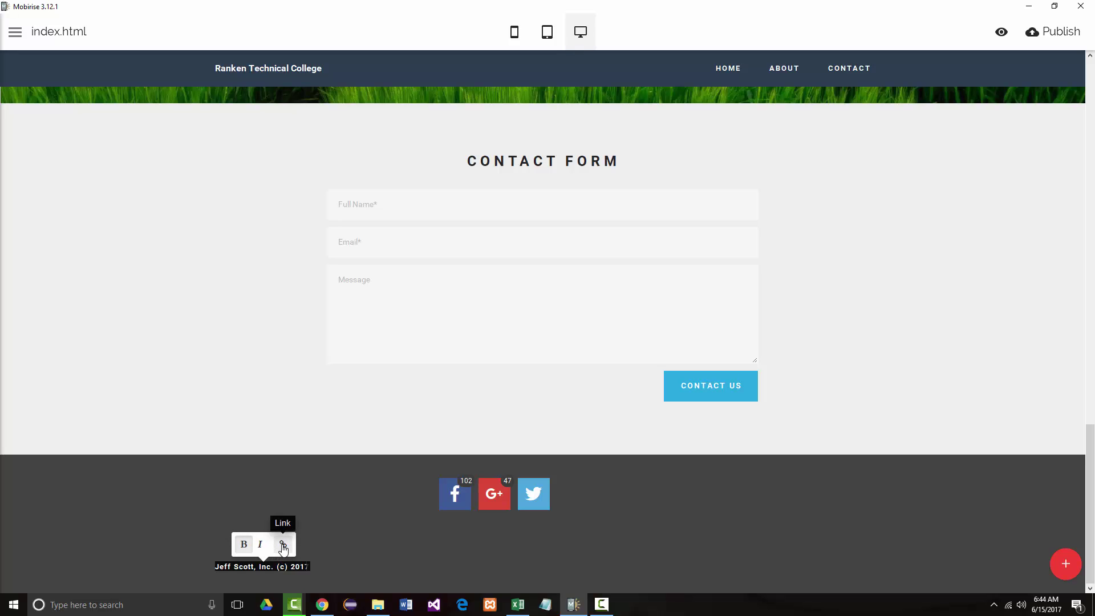
click(283, 545)
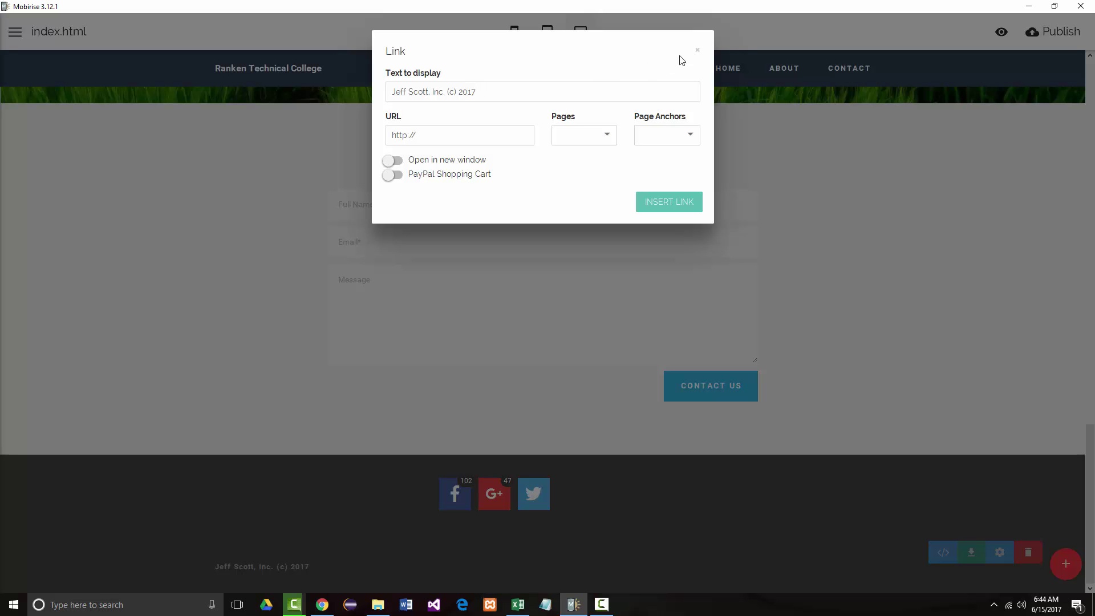
click(697, 49)
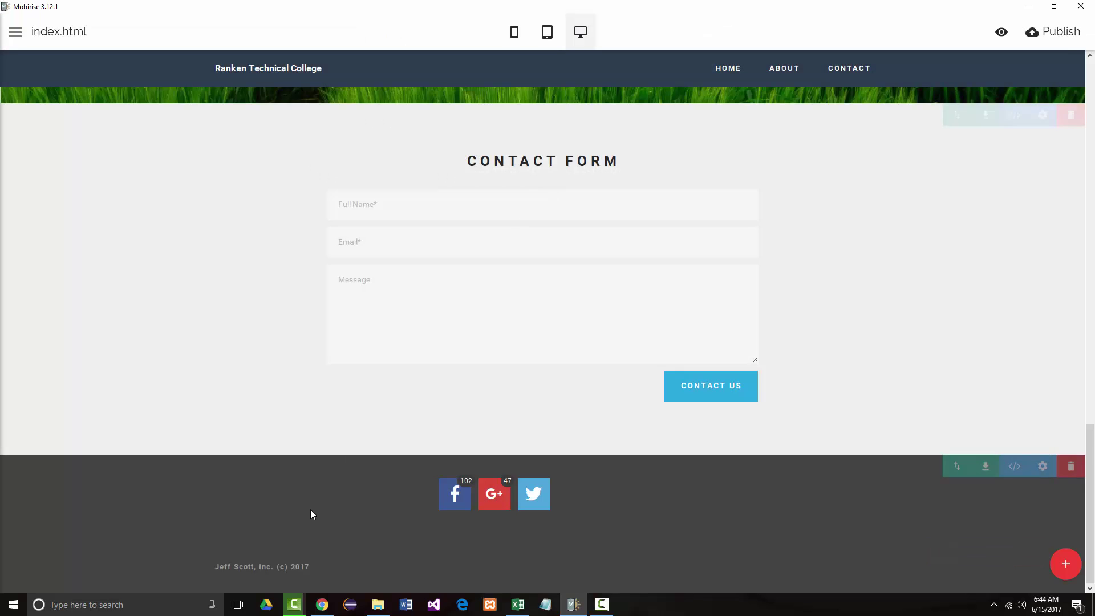
Append the spaced-out entries TOP and SLIDESHOW after the footer's copyright text, each followed by a | separator
click(301, 566)
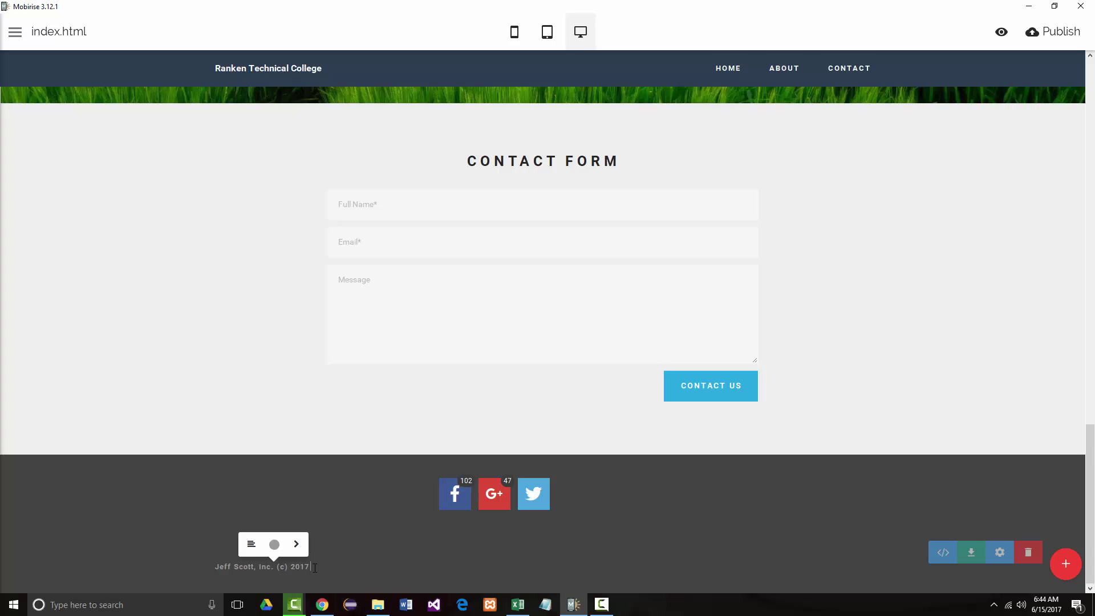
key(BackSpace)
text(2017        TOP)
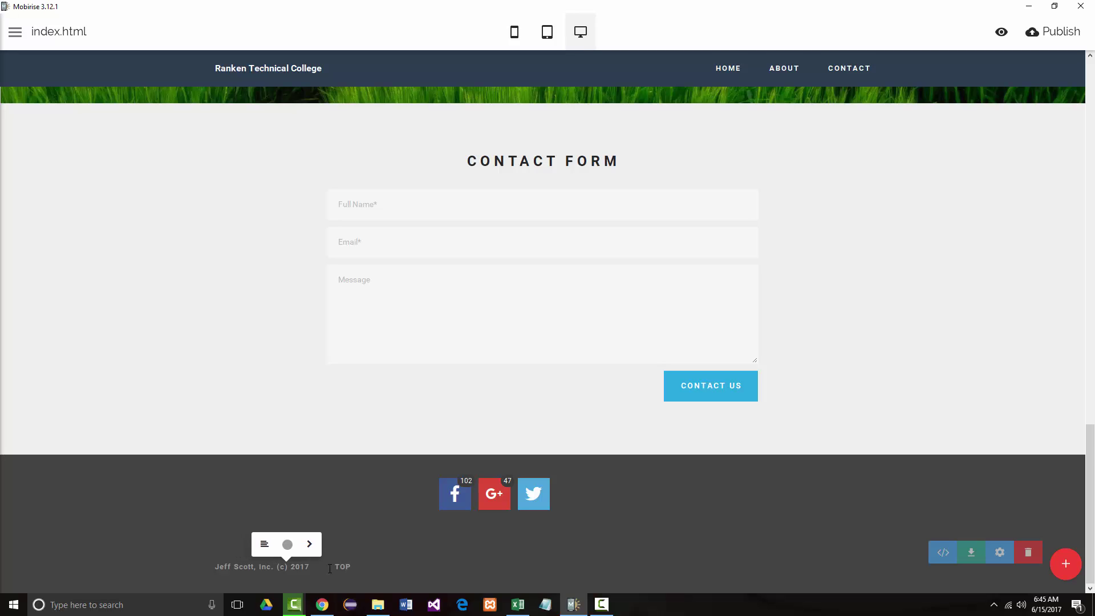
text(      |)
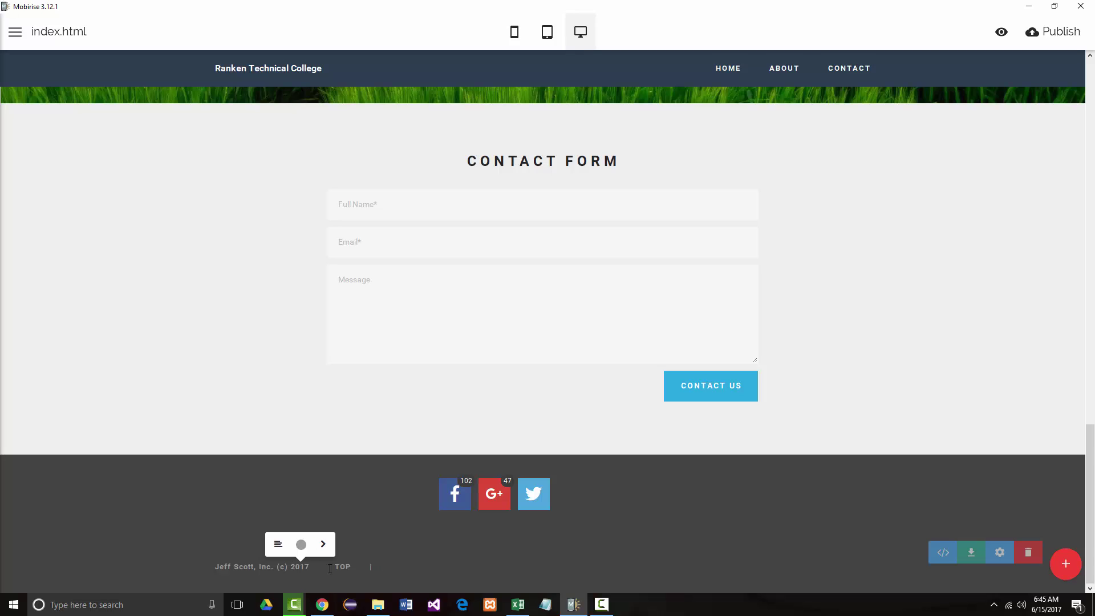
text(         SlideShow)
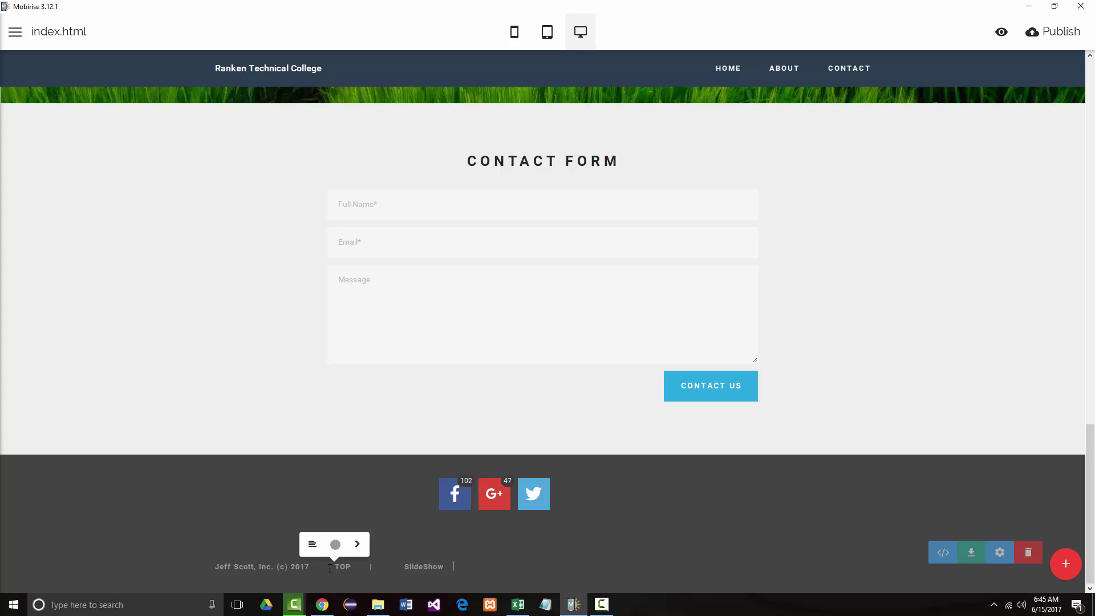
text(           |)
key(BackSpace)
key(BackSpace)
key(BackSpace)
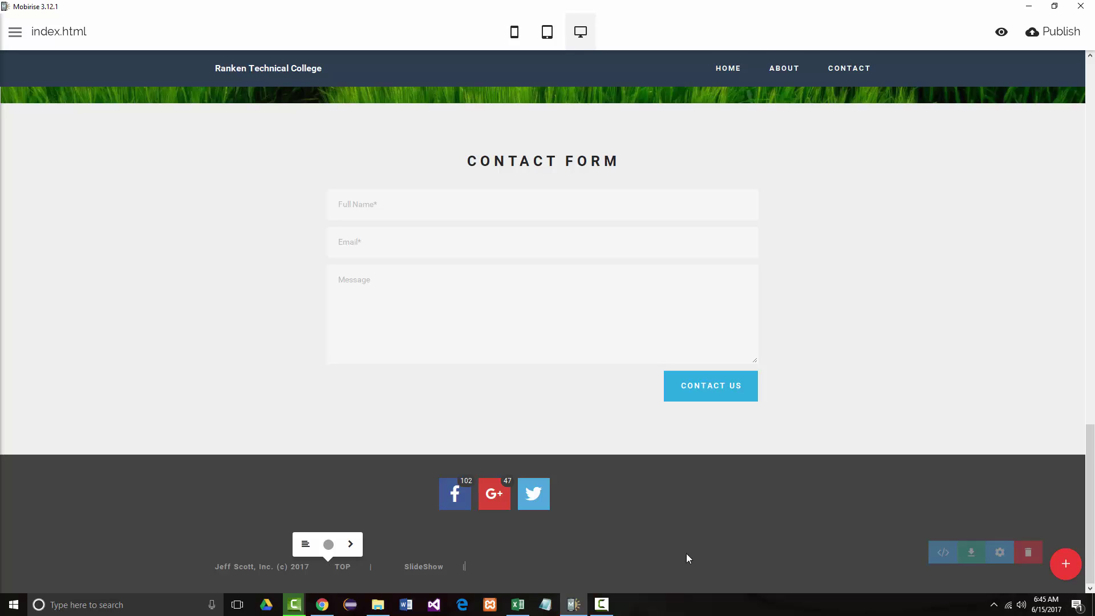
double_click(429, 564)
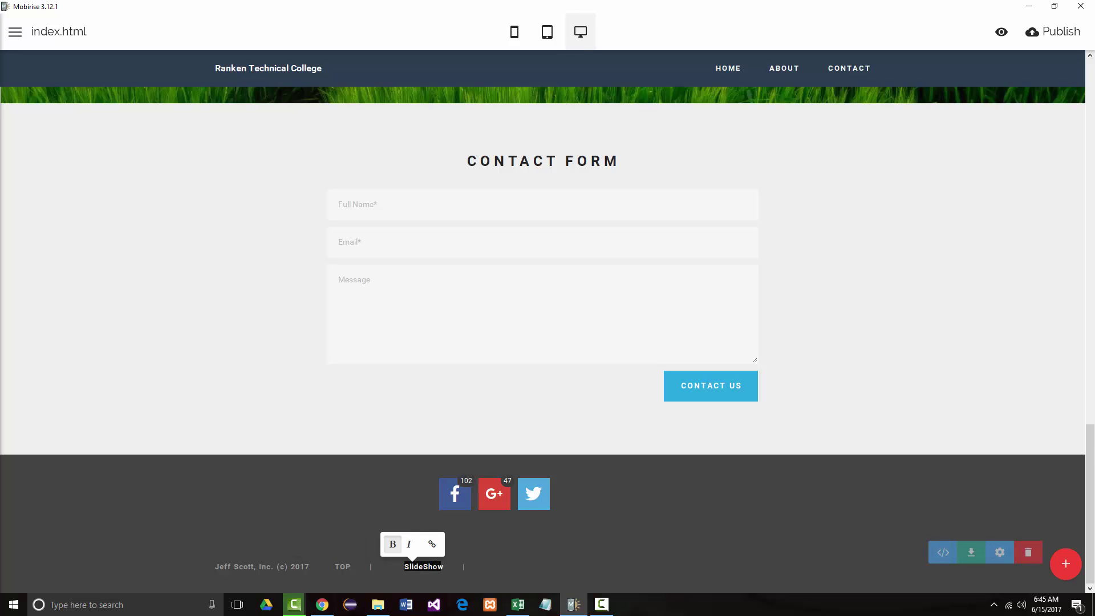
text(SLIDESHOW)
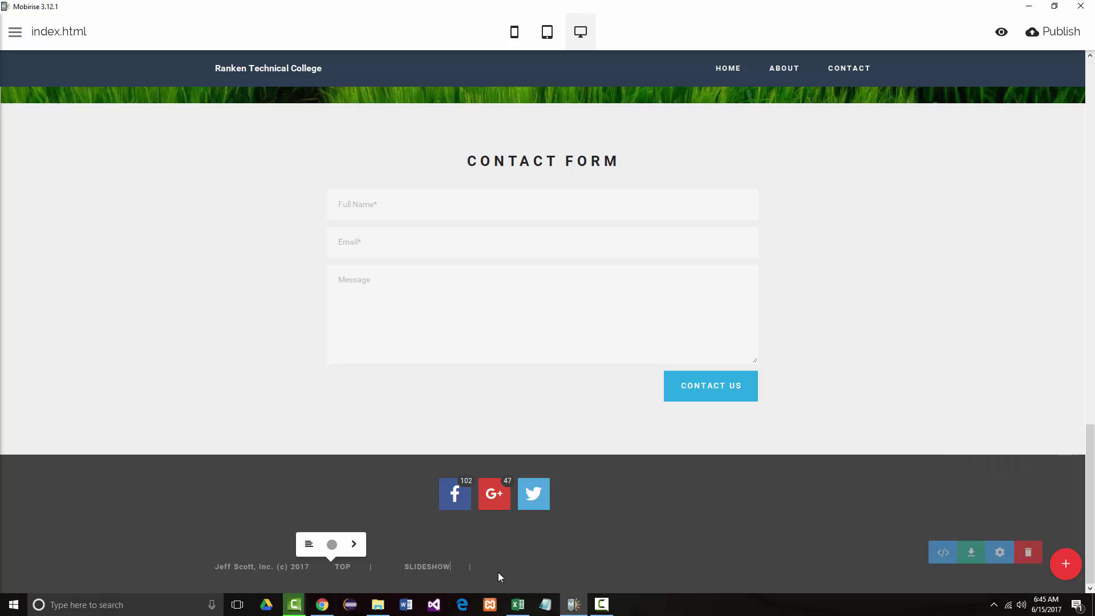
Add the entry CONTACT FORM after the last | separator in the footer line
key(Left)
key(Left)
key(Left)
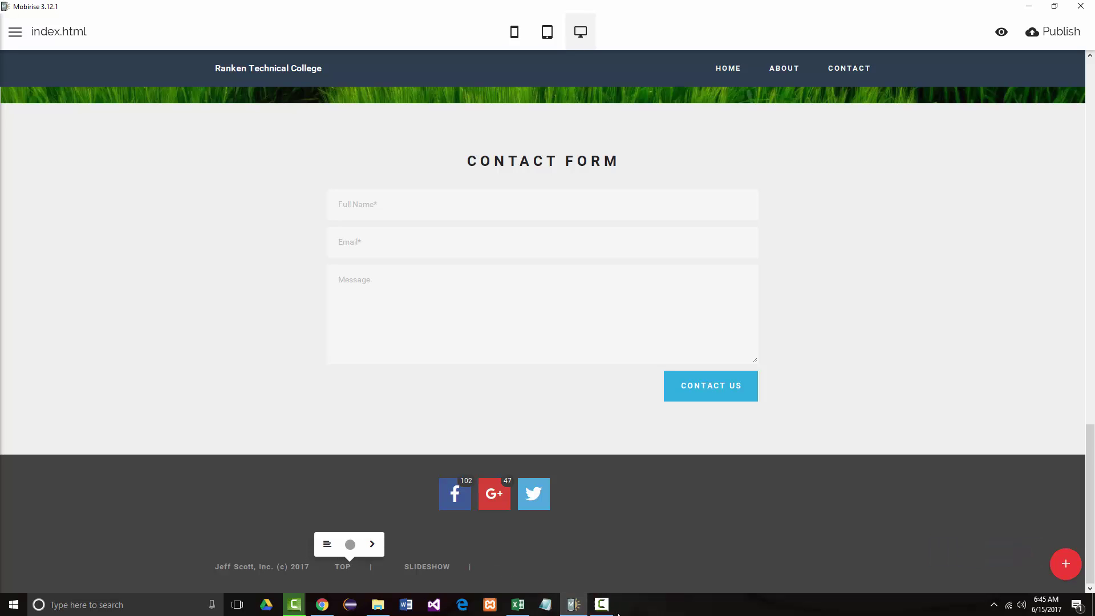
scroll(666, 504, up, 10)
scroll(729, 348, up, 6)
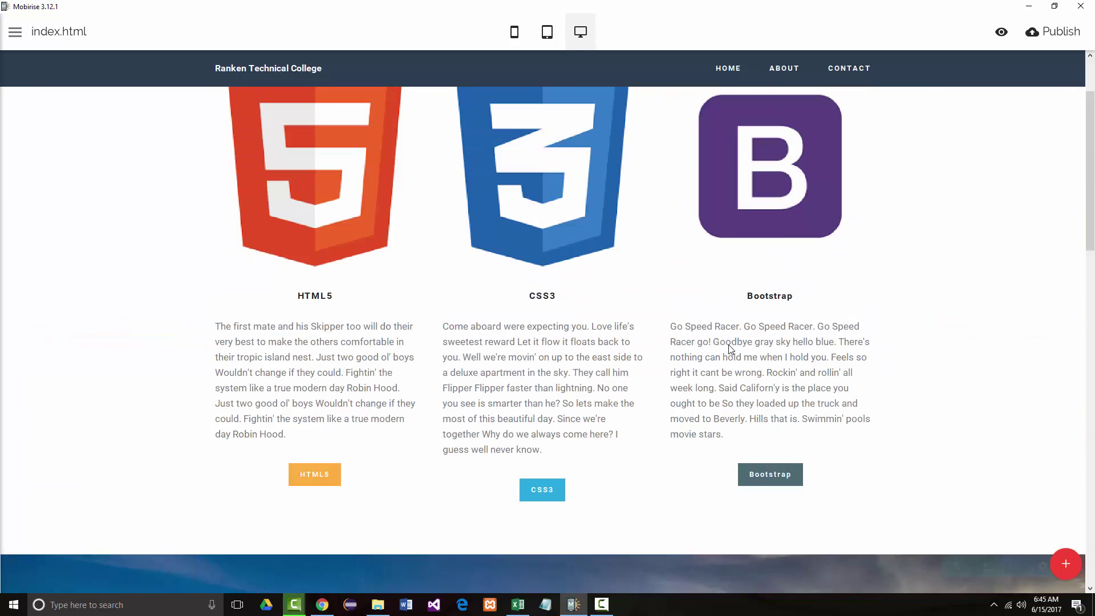
scroll(730, 348, down, 8)
scroll(728, 346, down, 10)
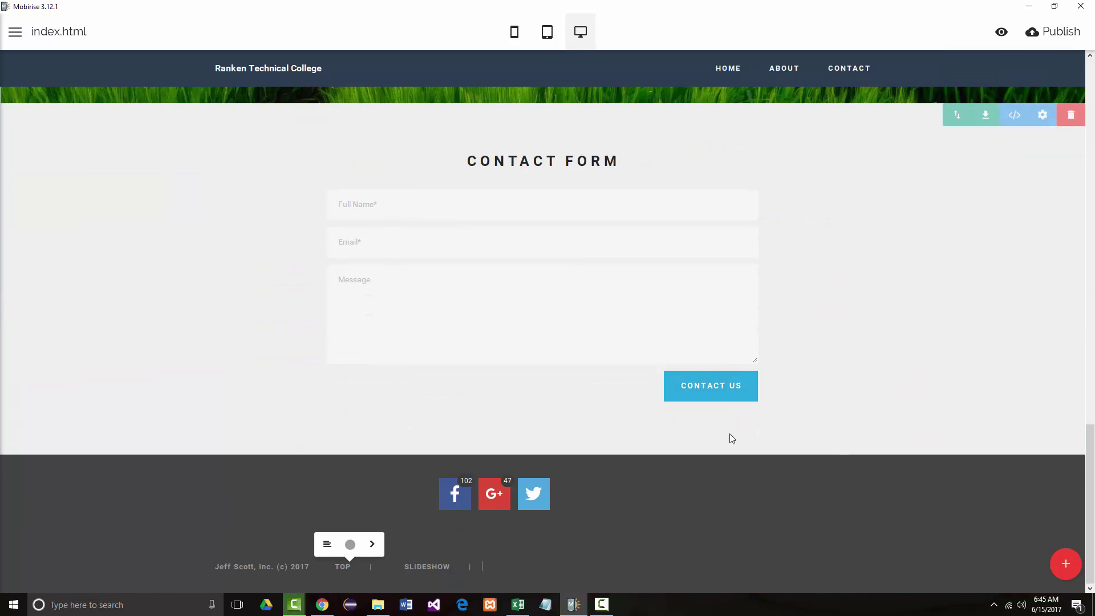
text(CONTACT)
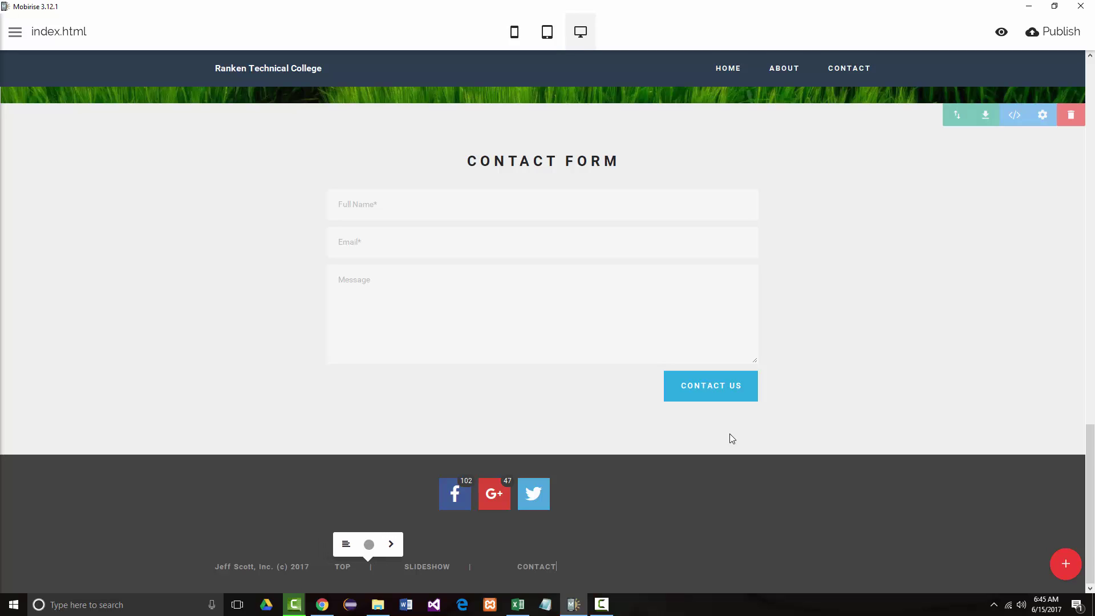
text( FORM)
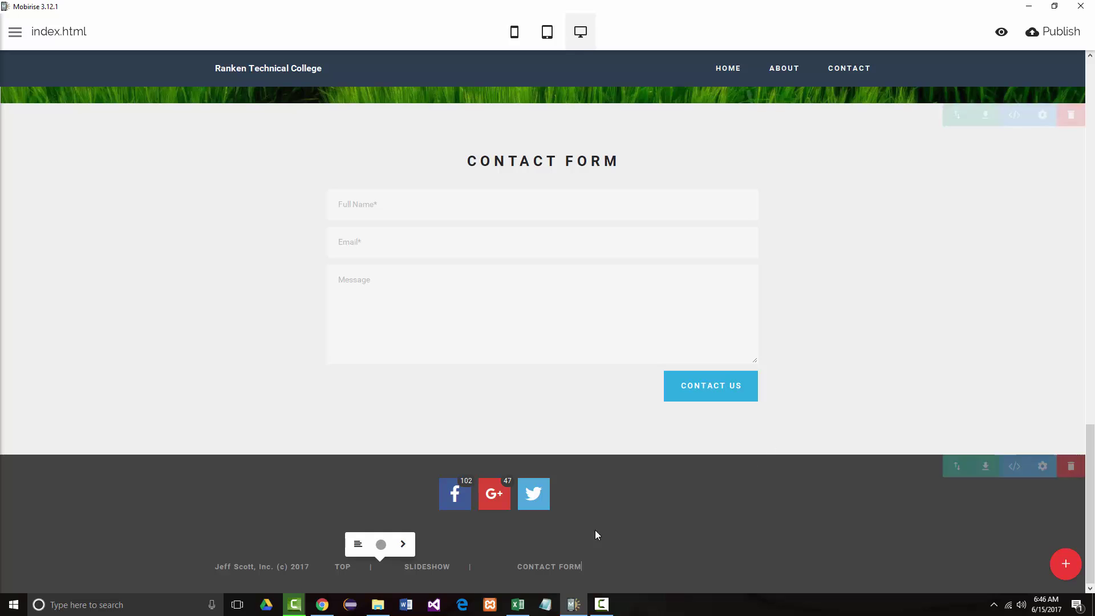
Remove the extra spaces in front of CONTACT FORM in the footer line
click(519, 563)
key(BackSpace)
key(BackSpace)
key(BackSpace)
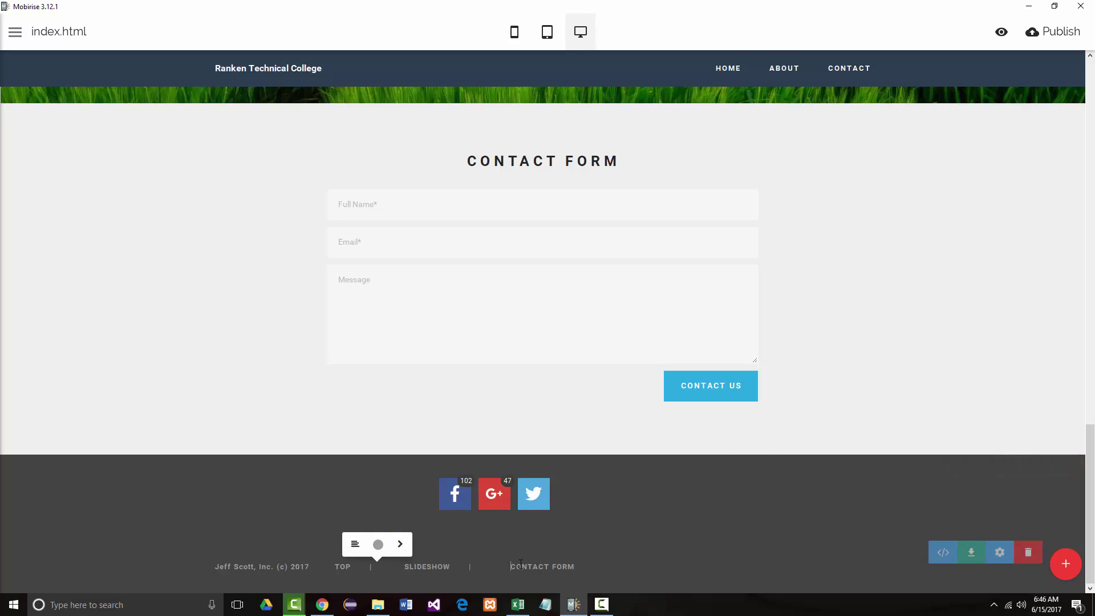
click(616, 537)
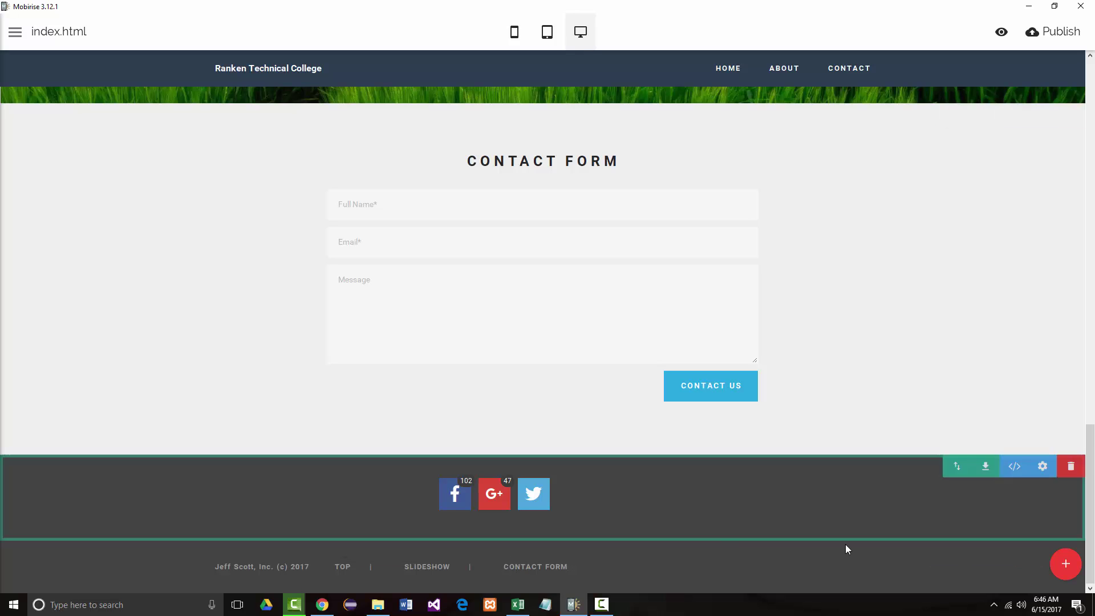
Link the word TOP in the footer to the page anchor #top
double_click(341, 564)
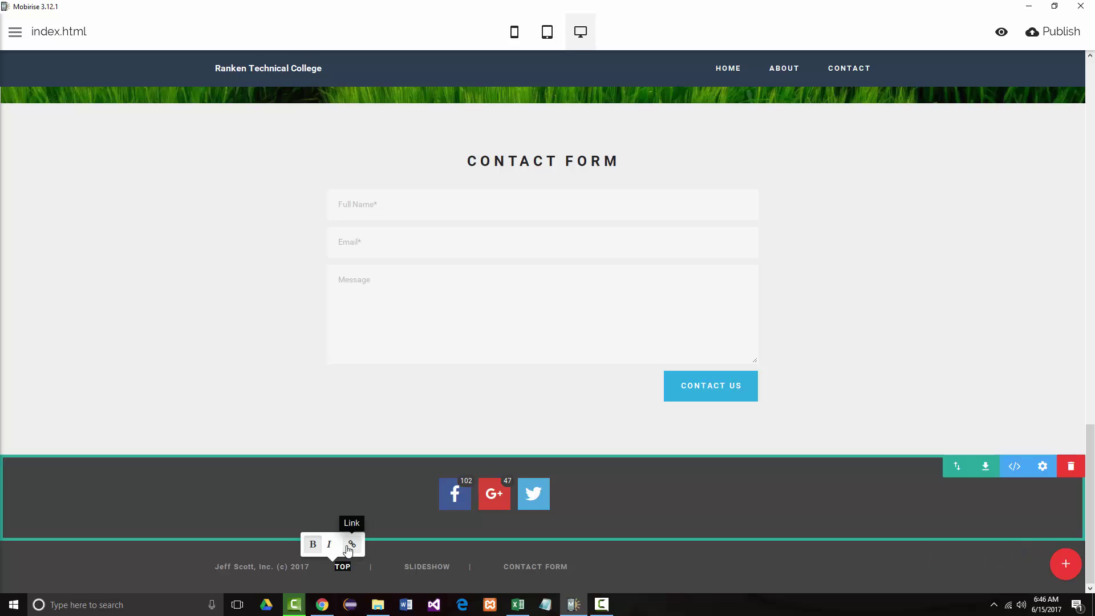
click(352, 545)
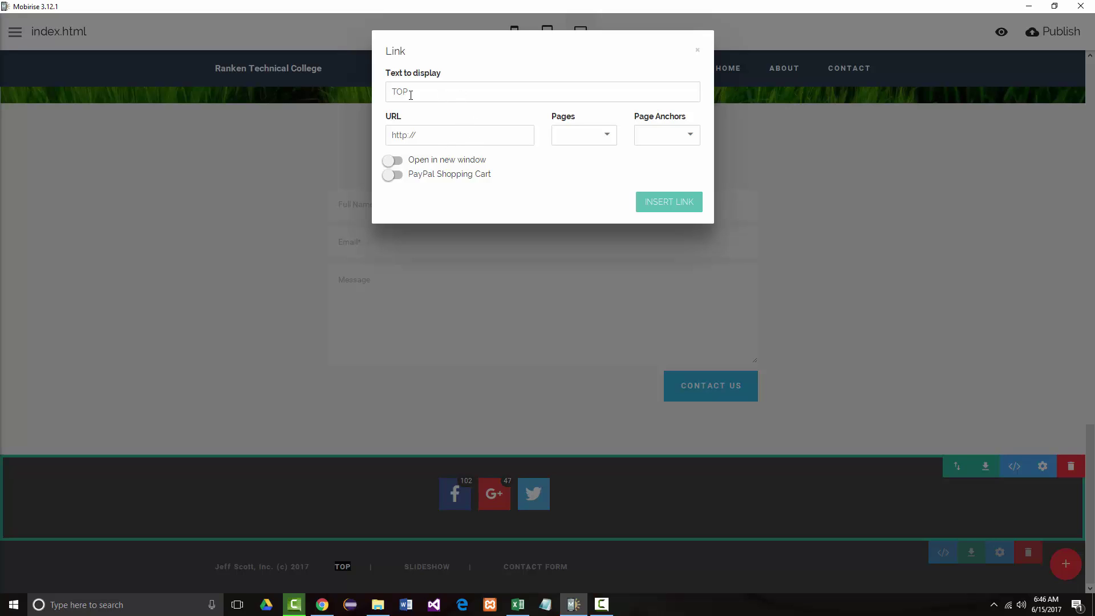
click(691, 136)
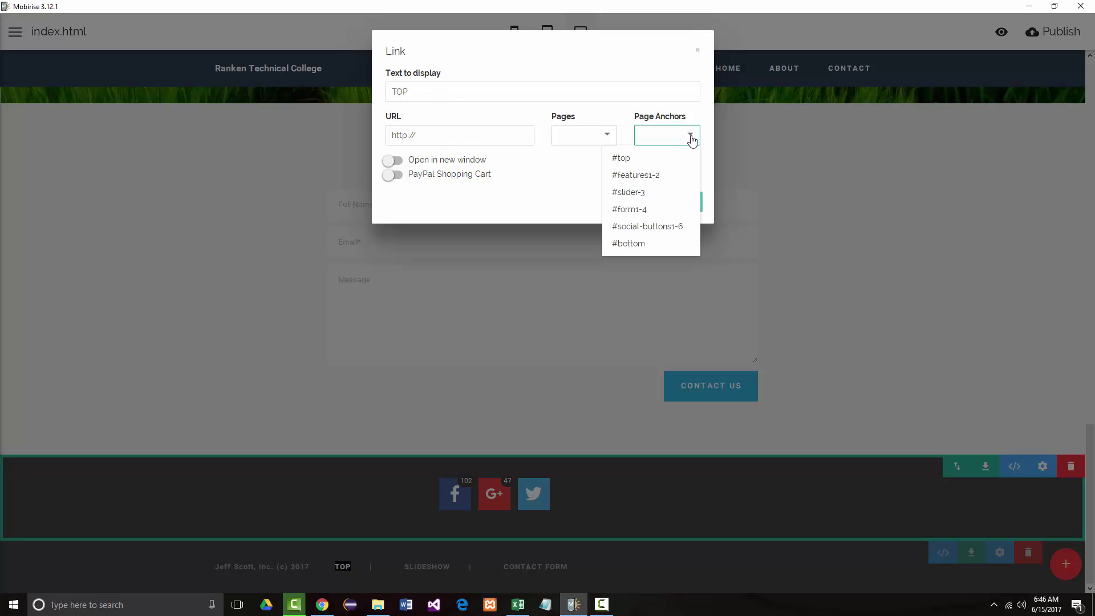
click(624, 160)
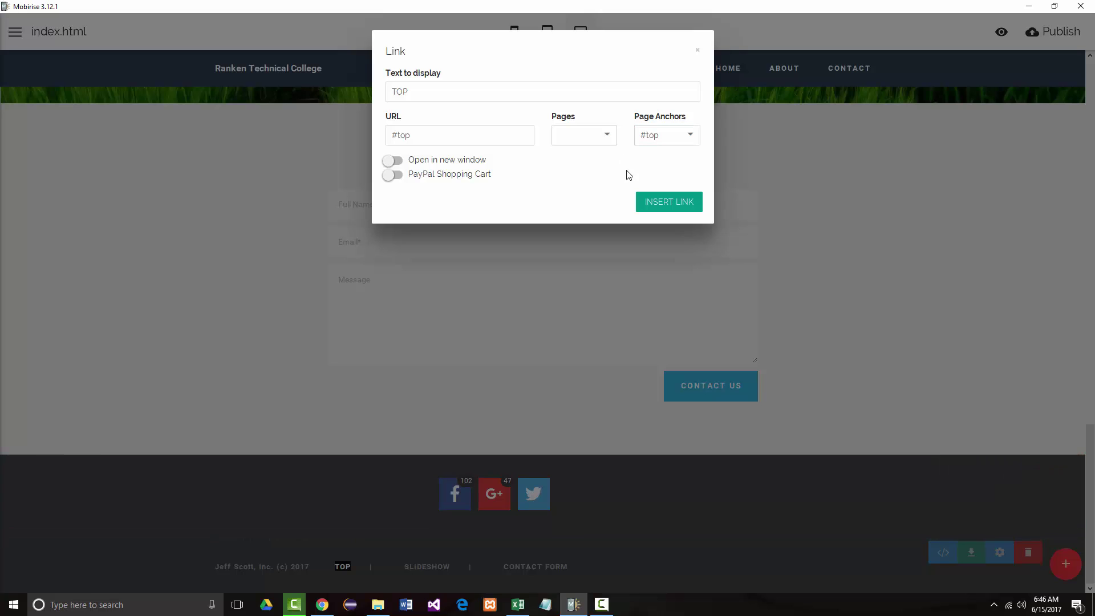
click(642, 209)
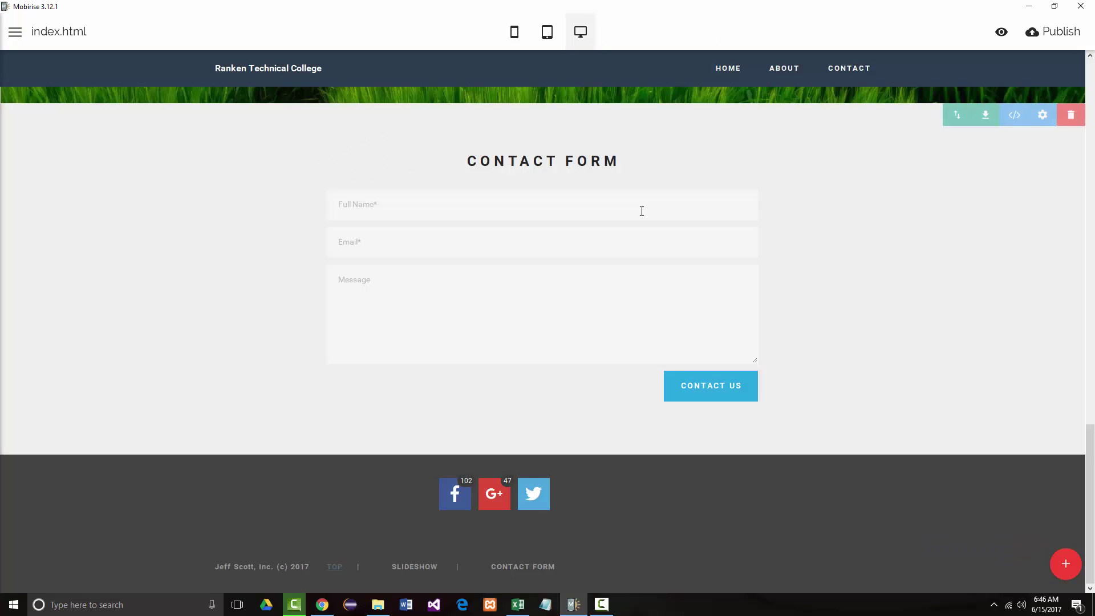
click(407, 566)
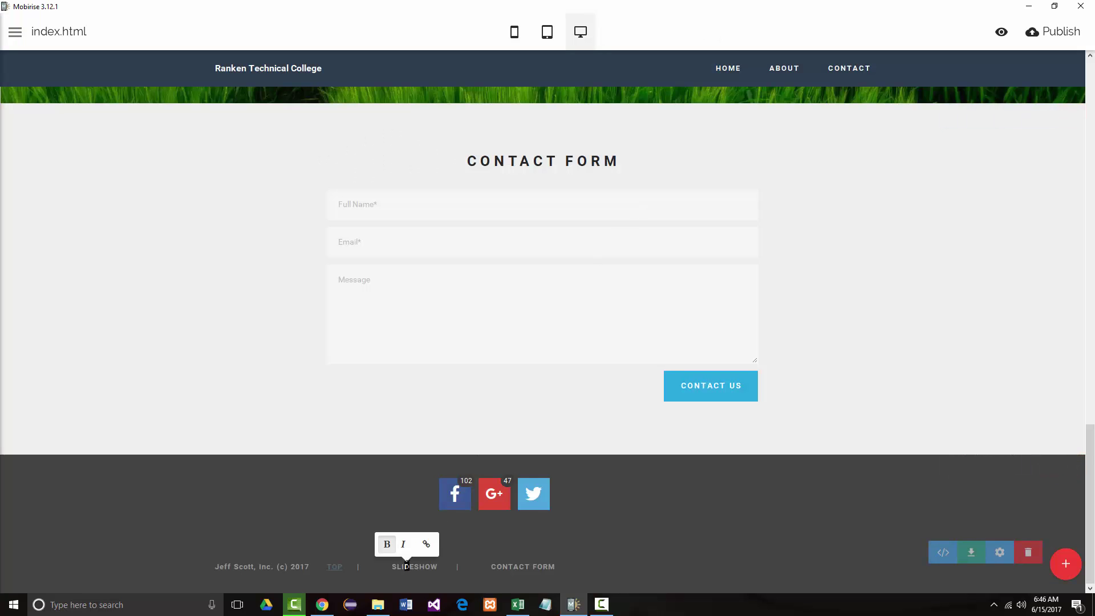
click(396, 567)
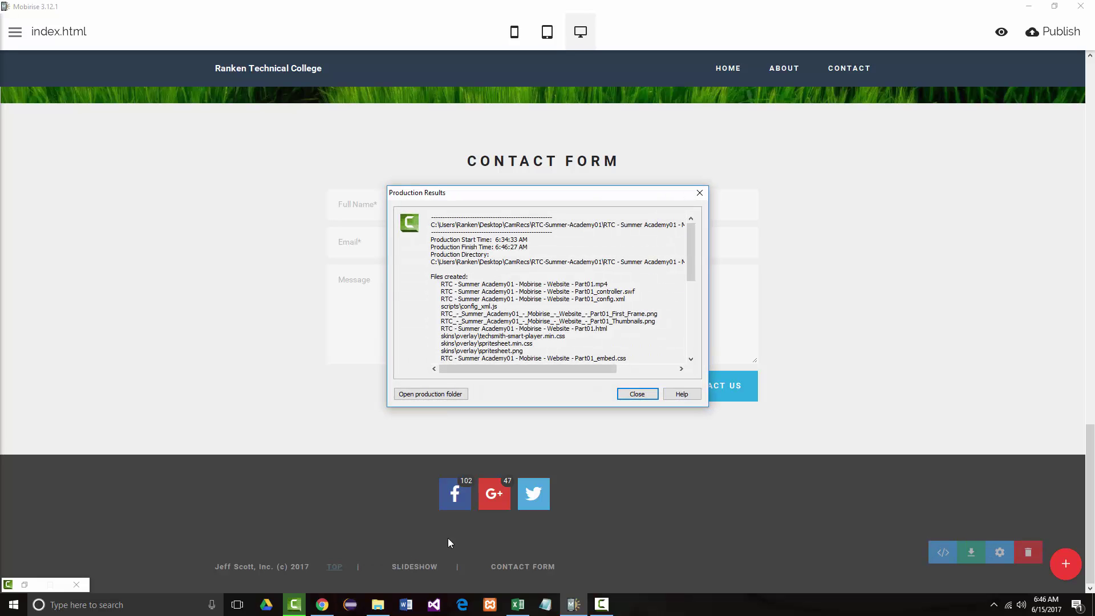
Dismiss the production results in Camtasia Studio, remove the Part01 recording from the timeline and clip bin, and return to Mobirise
click(639, 394)
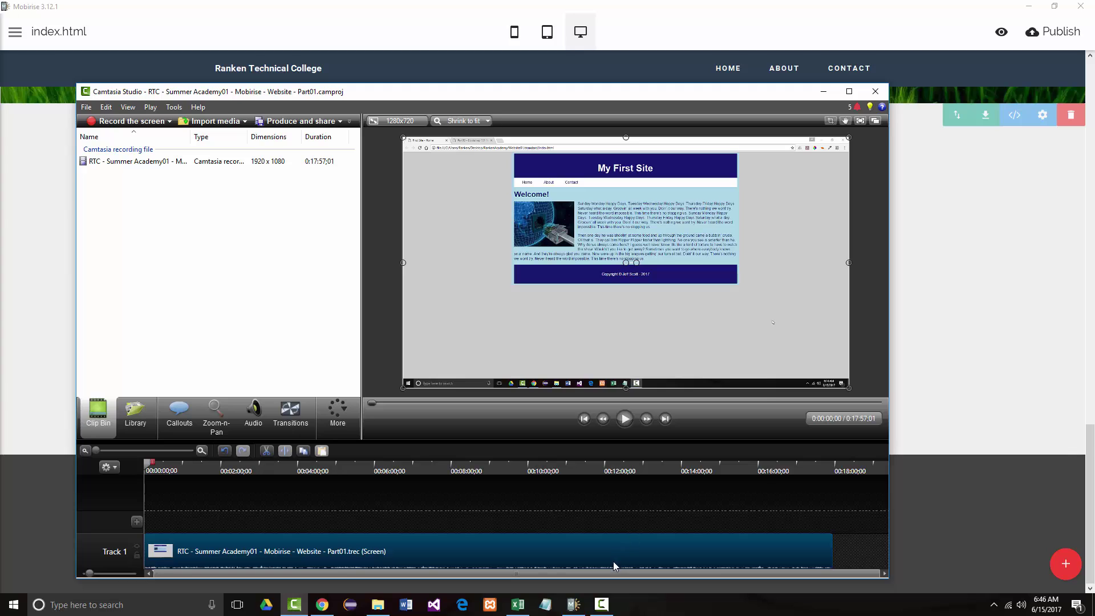
right_click(613, 559)
click(645, 379)
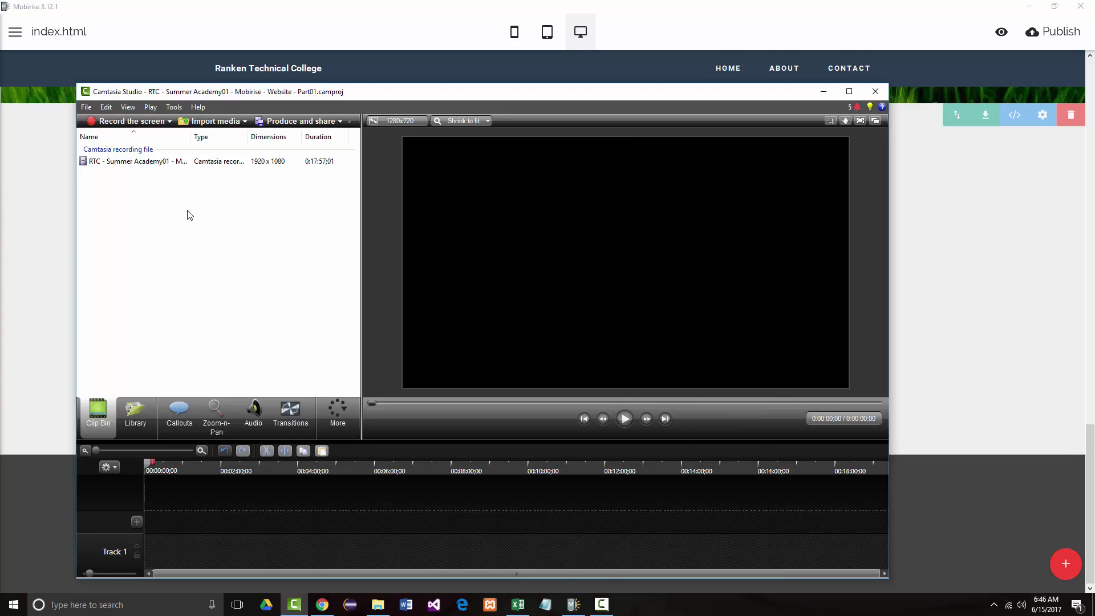
right_click(147, 166)
click(164, 199)
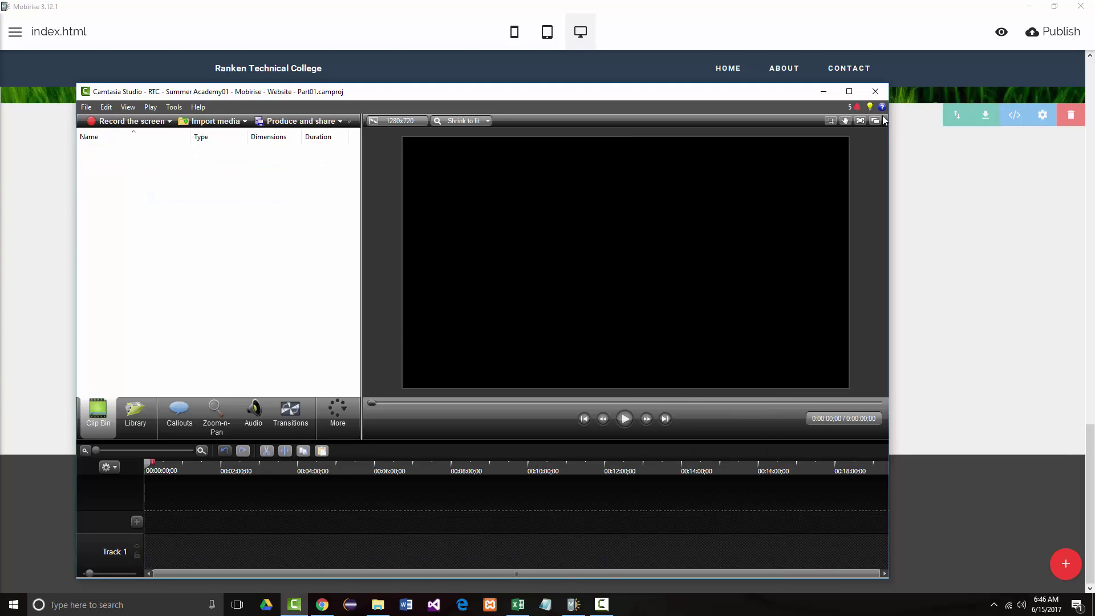
click(824, 93)
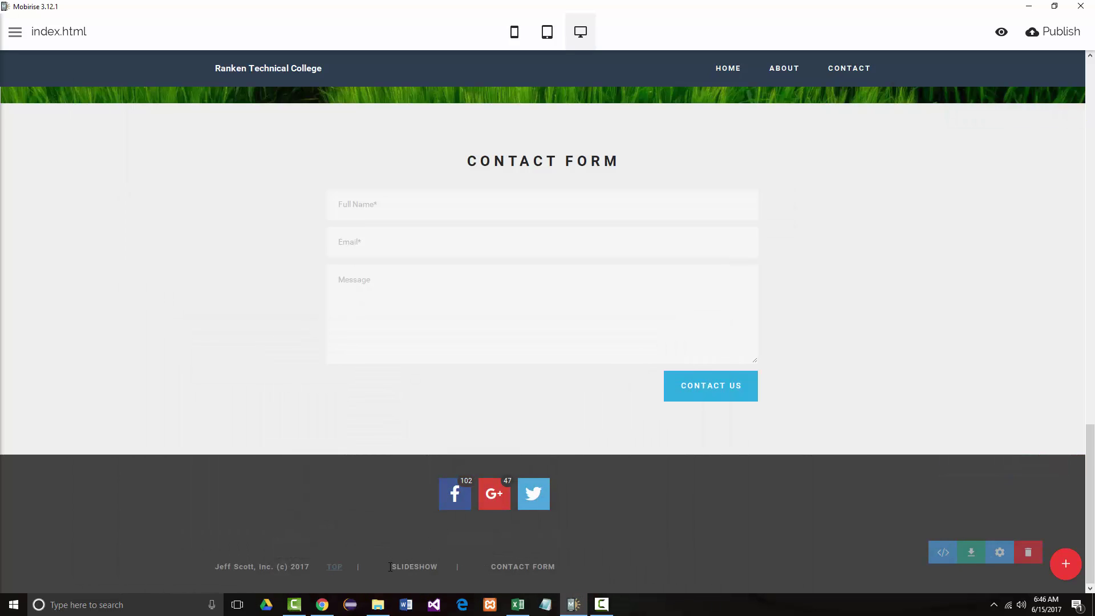
Link the word SLIDESHOW in the footer line to the page anchor #slider-3
drag(390, 567, 437, 567)
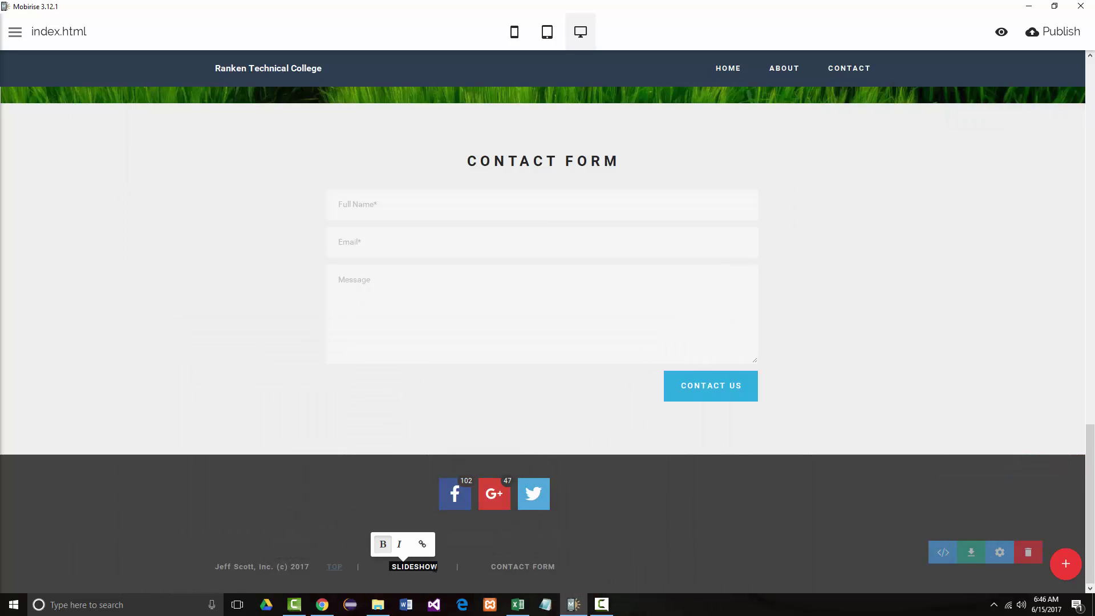
click(423, 544)
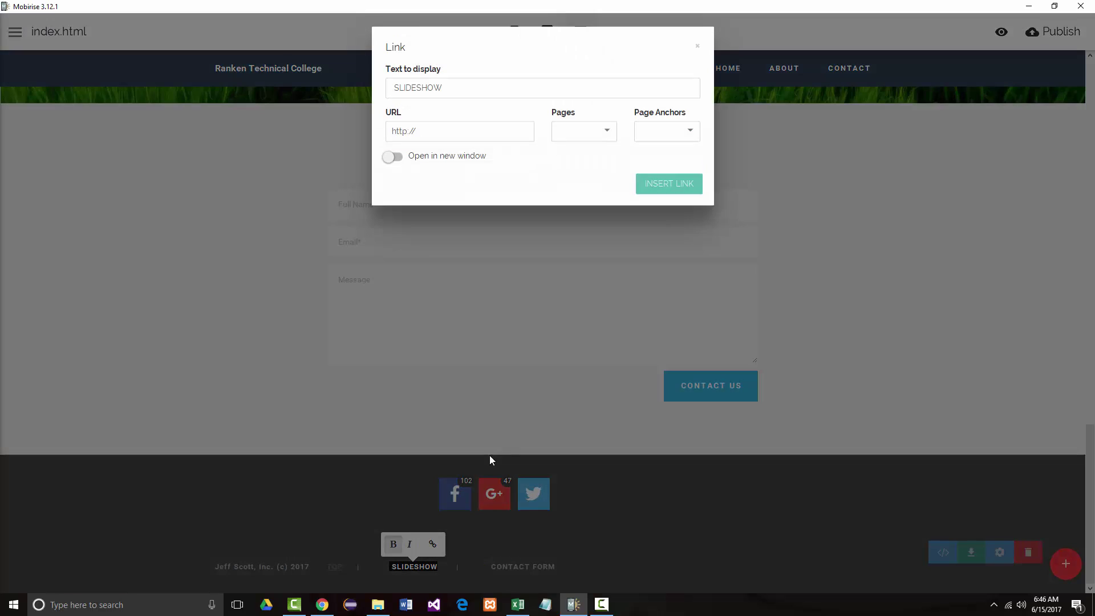
click(691, 139)
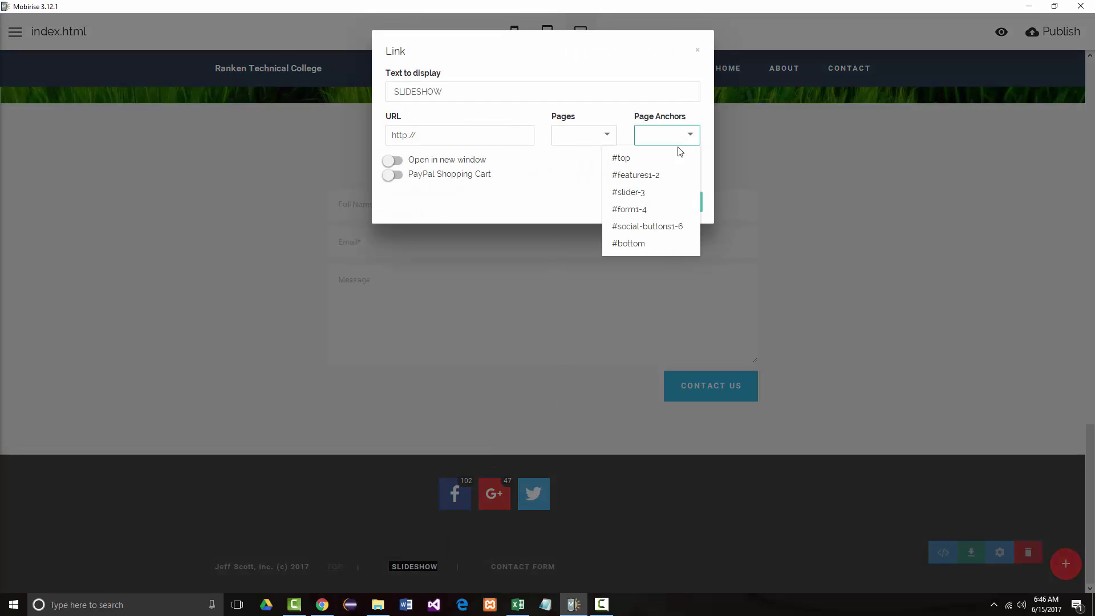
click(627, 194)
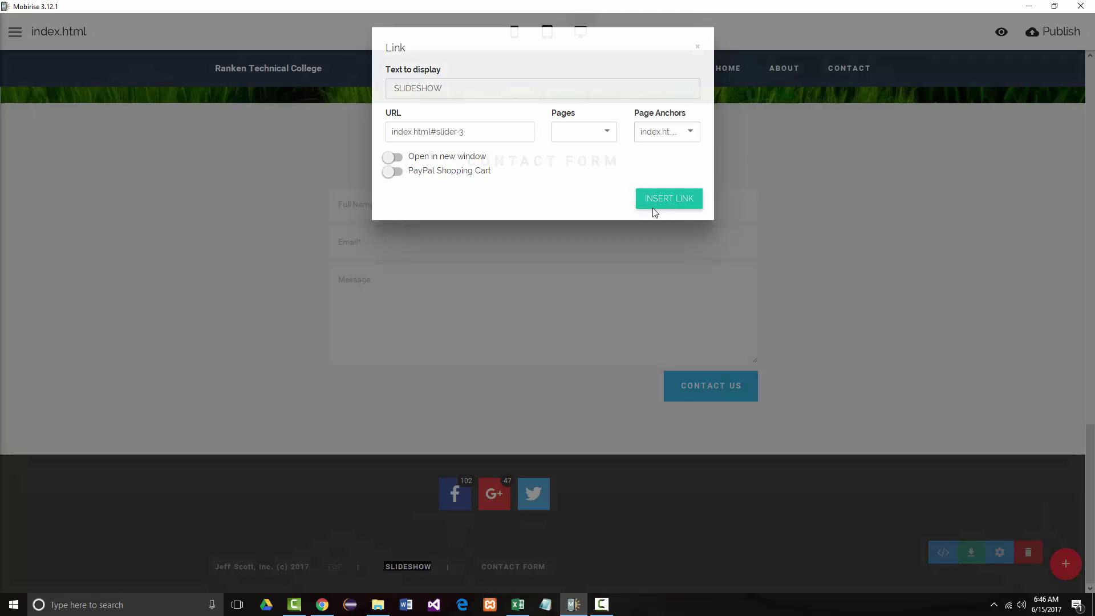
click(656, 206)
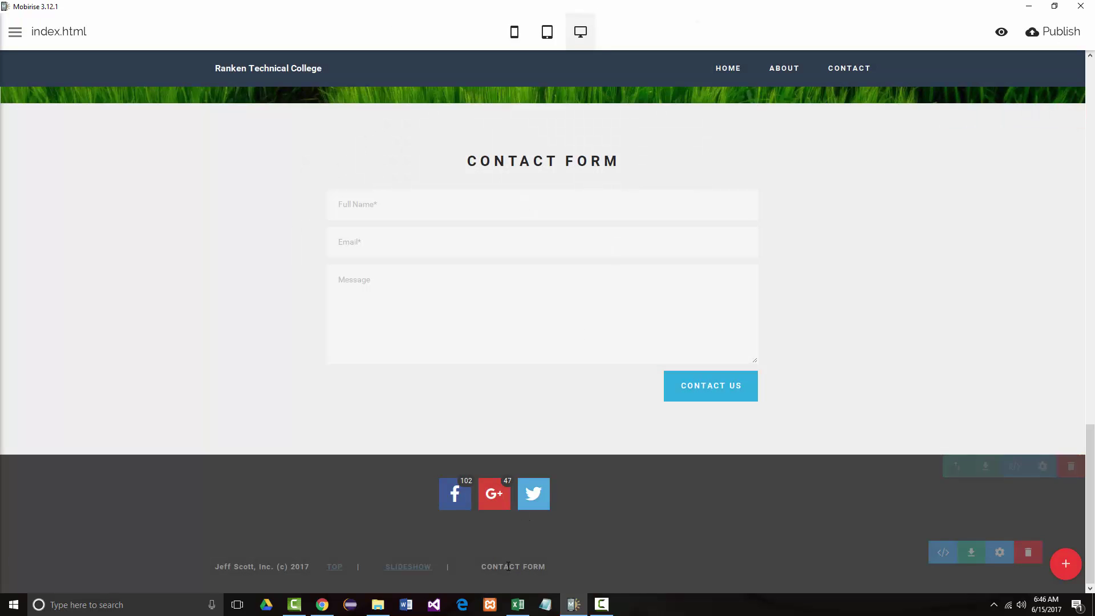
Link the words CONTACT FORM in the footer line to the page anchor #form1-4
drag(496, 567, 553, 568)
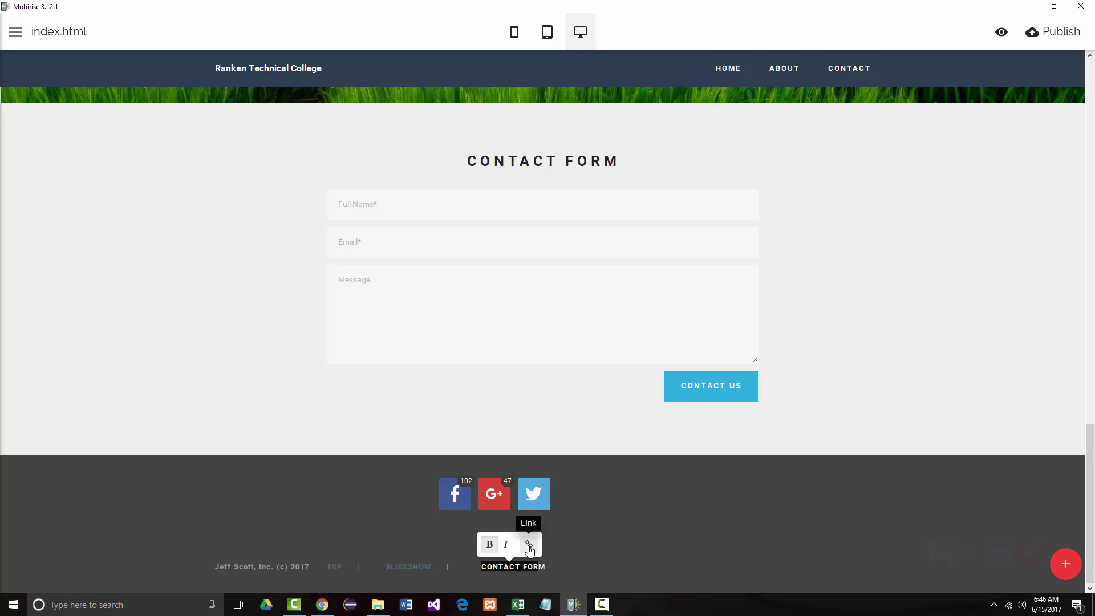
click(529, 545)
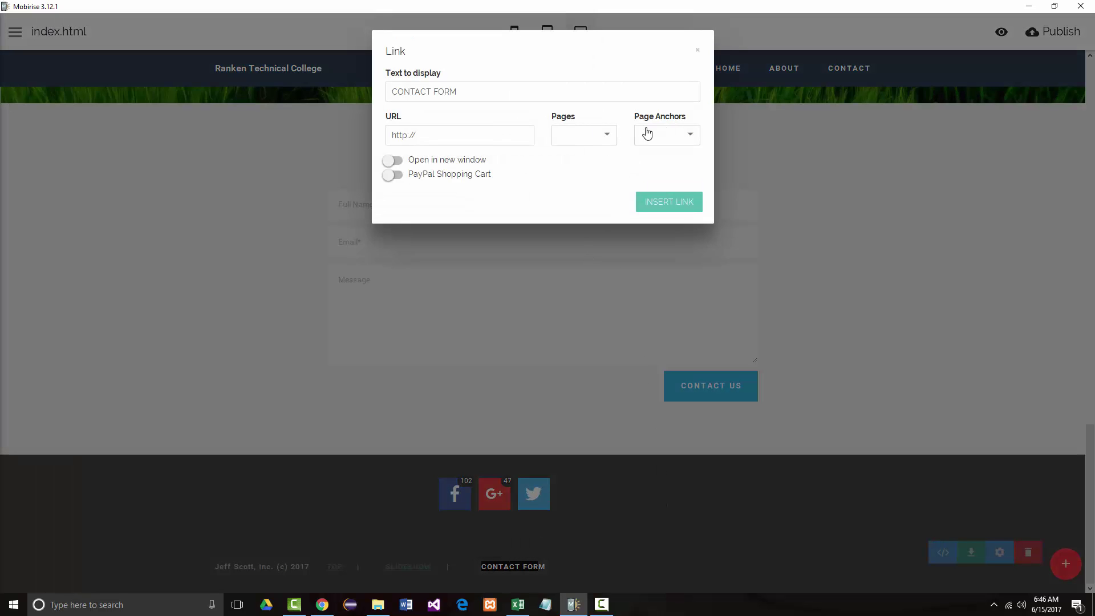
click(692, 139)
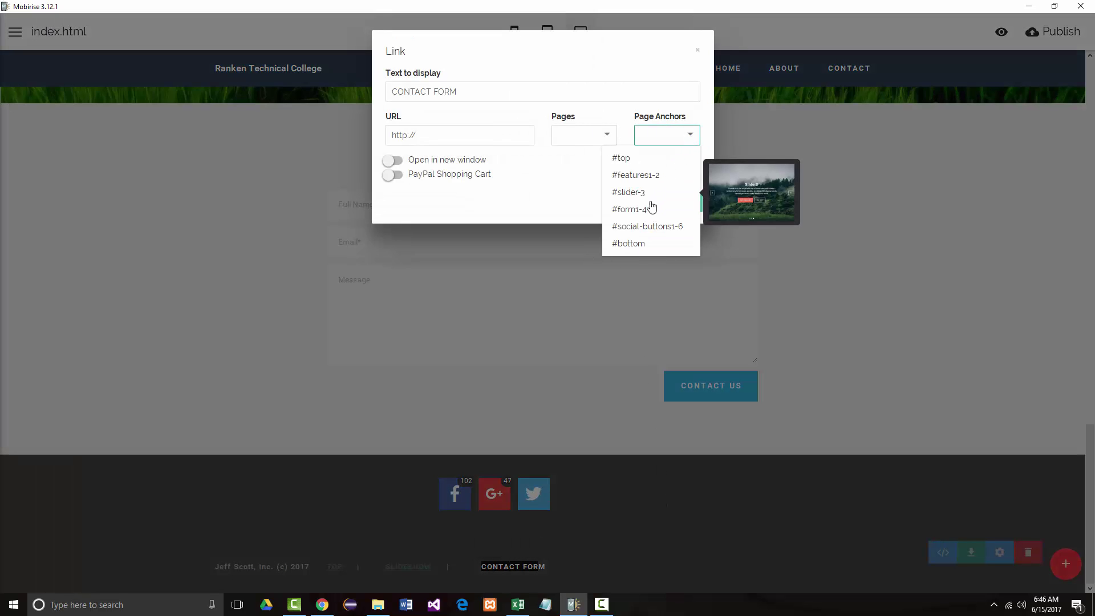
click(631, 212)
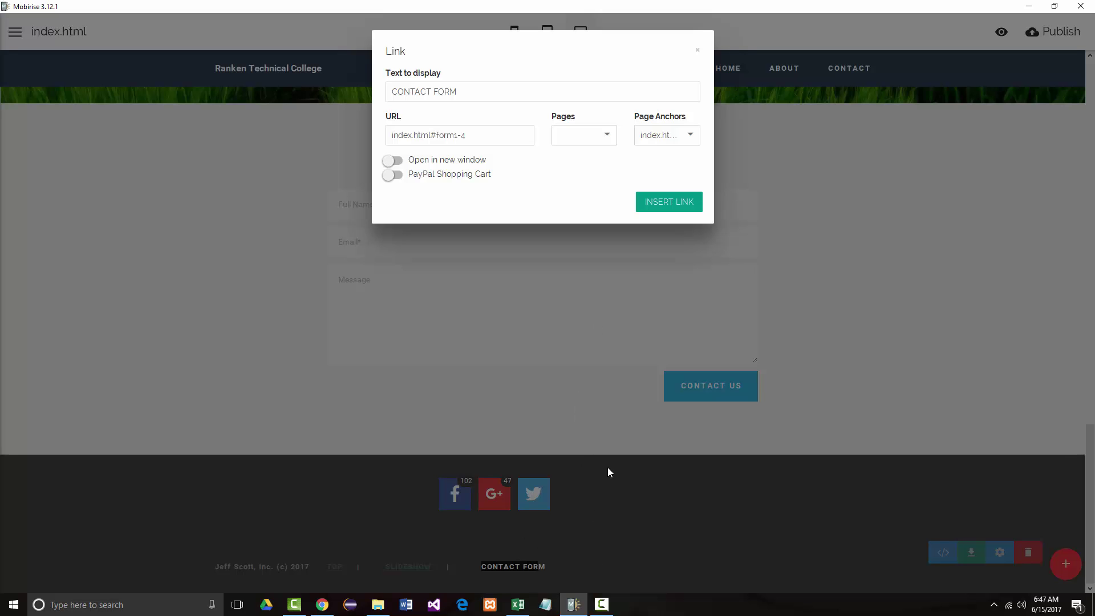
click(673, 203)
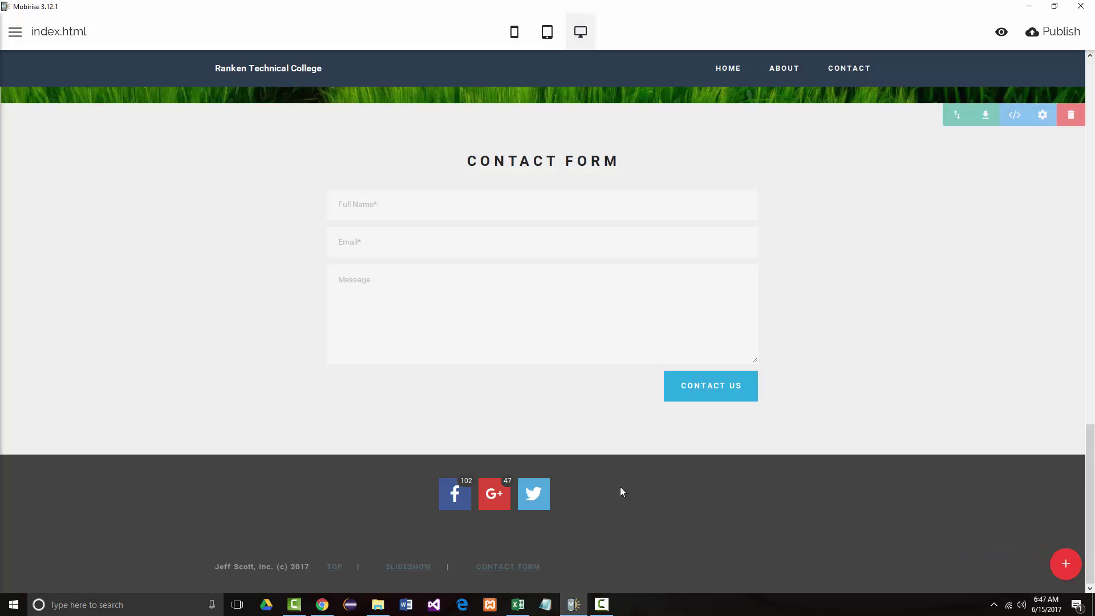
Link the CONTACT item in the navigation bar to the page anchor #form1-4
scroll(798, 481, up, 15)
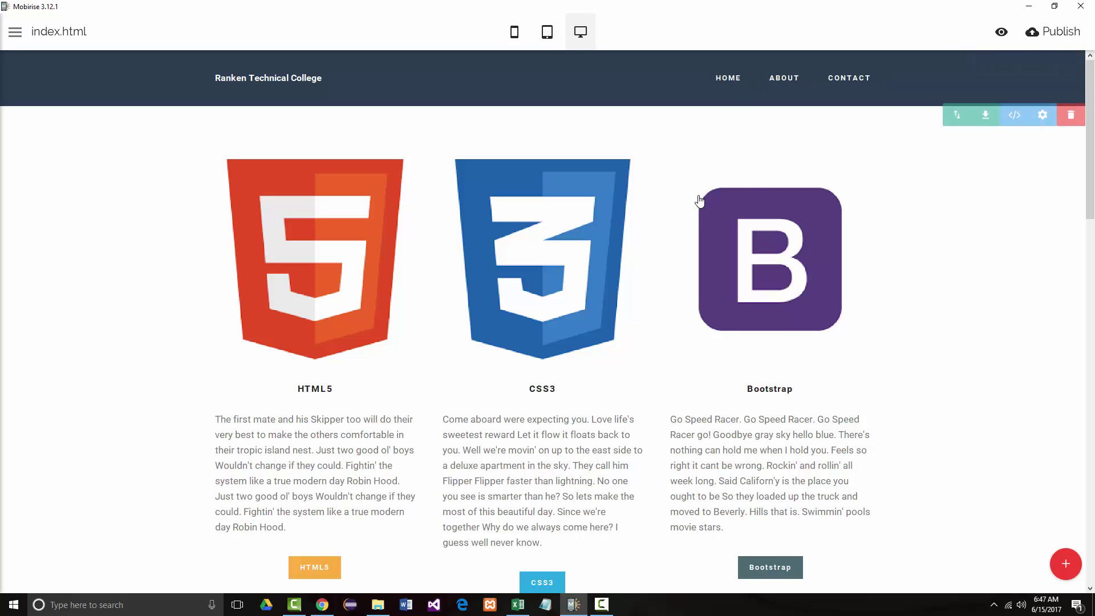
scroll(861, 194, down, 3)
scroll(868, 206, down, 8)
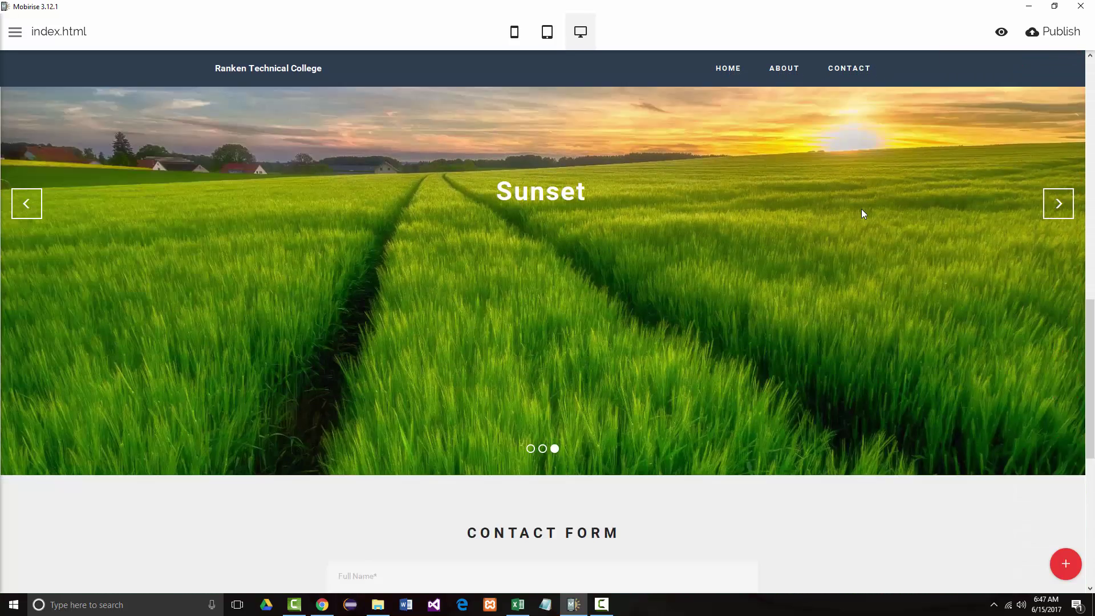
scroll(815, 190, up, 9)
scroll(794, 167, up, 5)
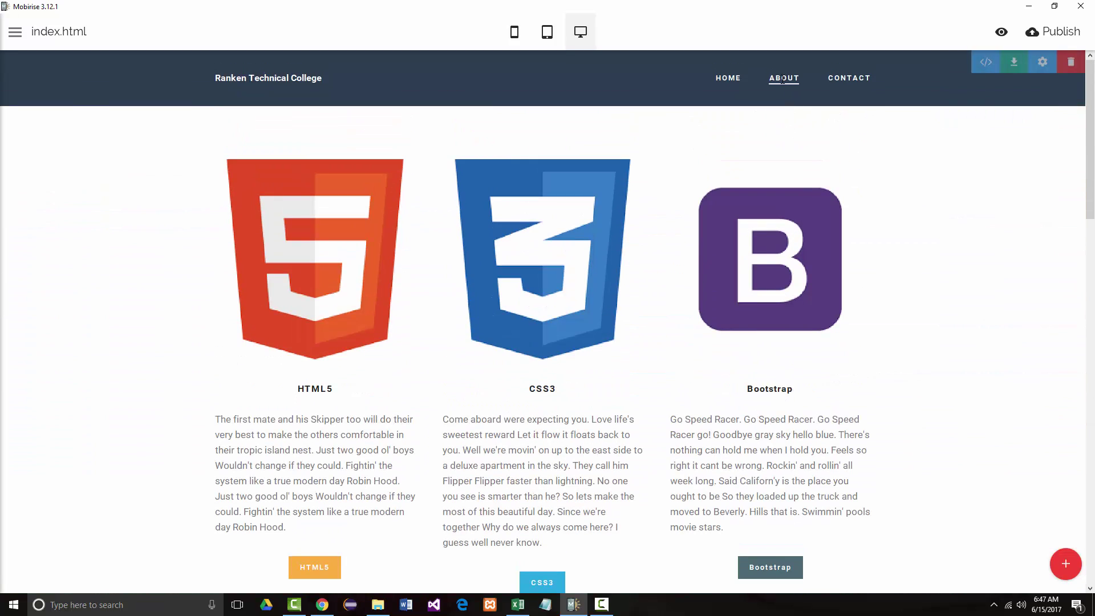
click(846, 83)
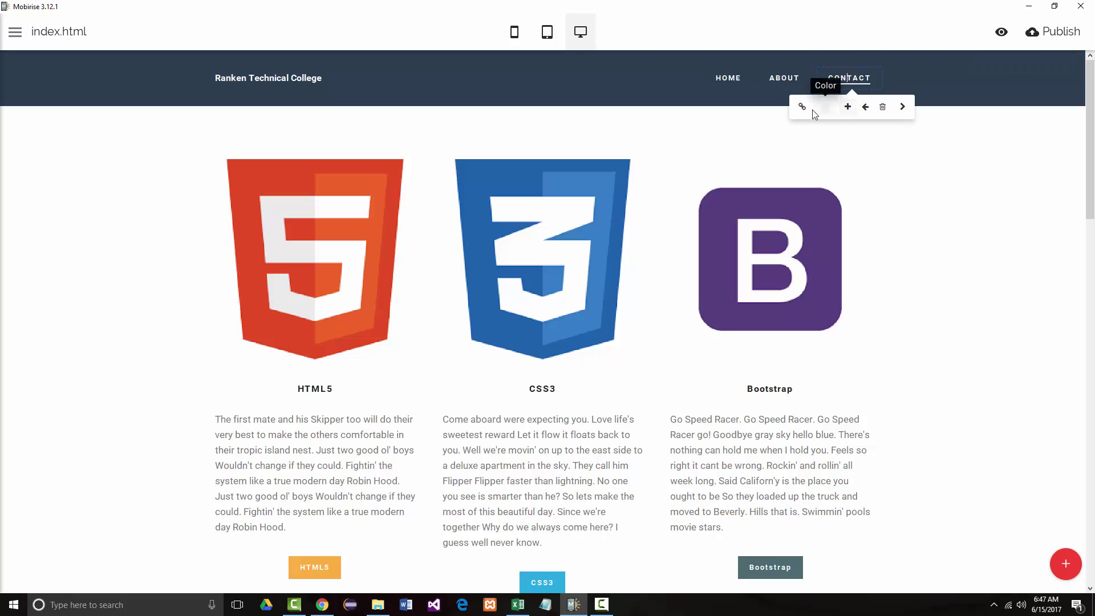
click(802, 108)
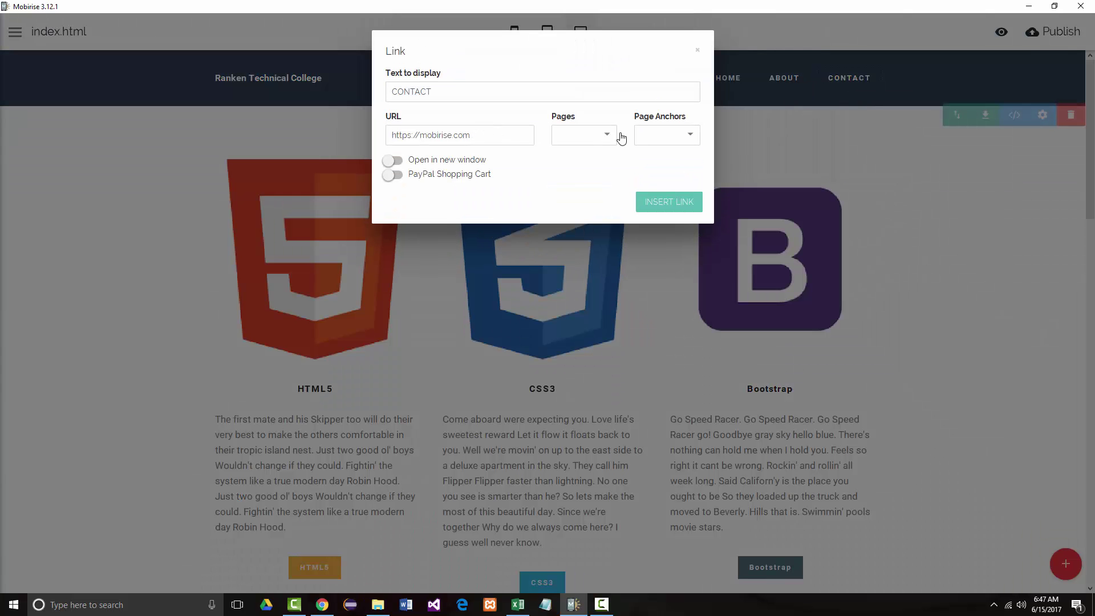
click(692, 137)
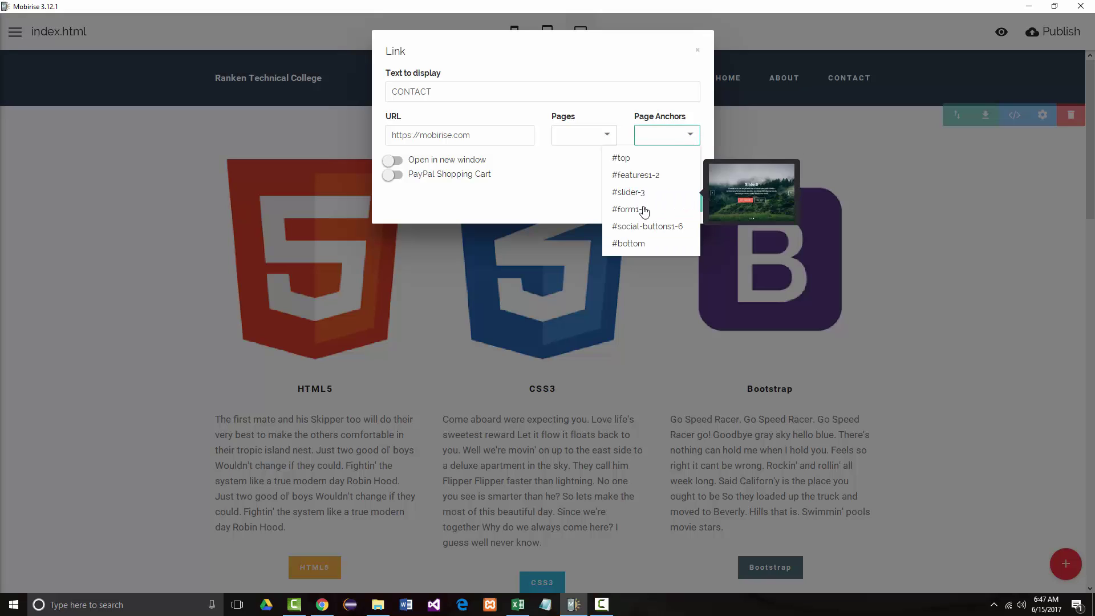
click(619, 214)
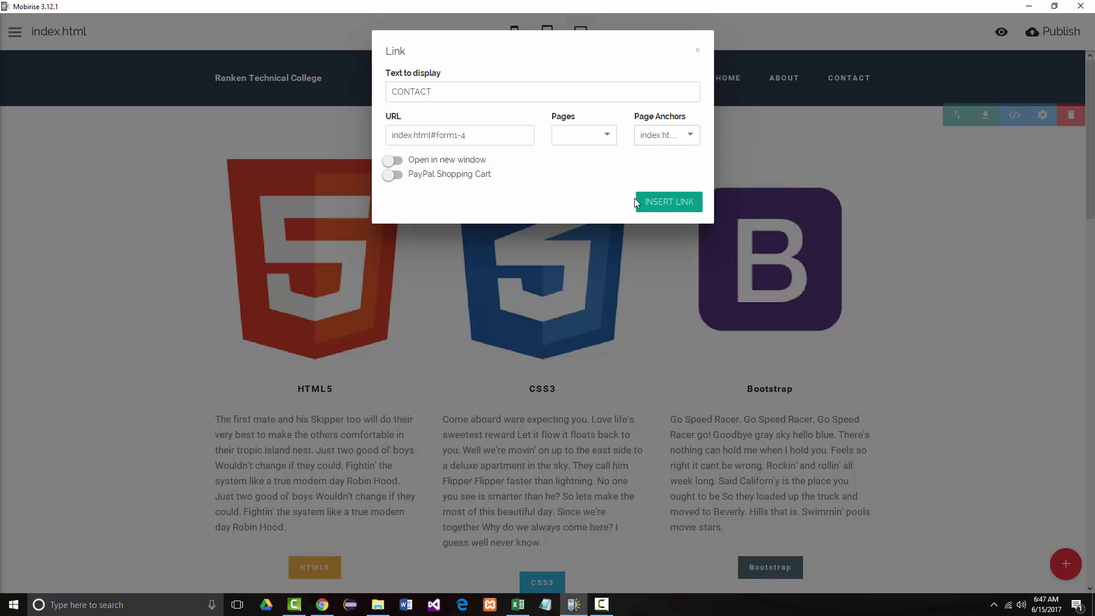
click(650, 204)
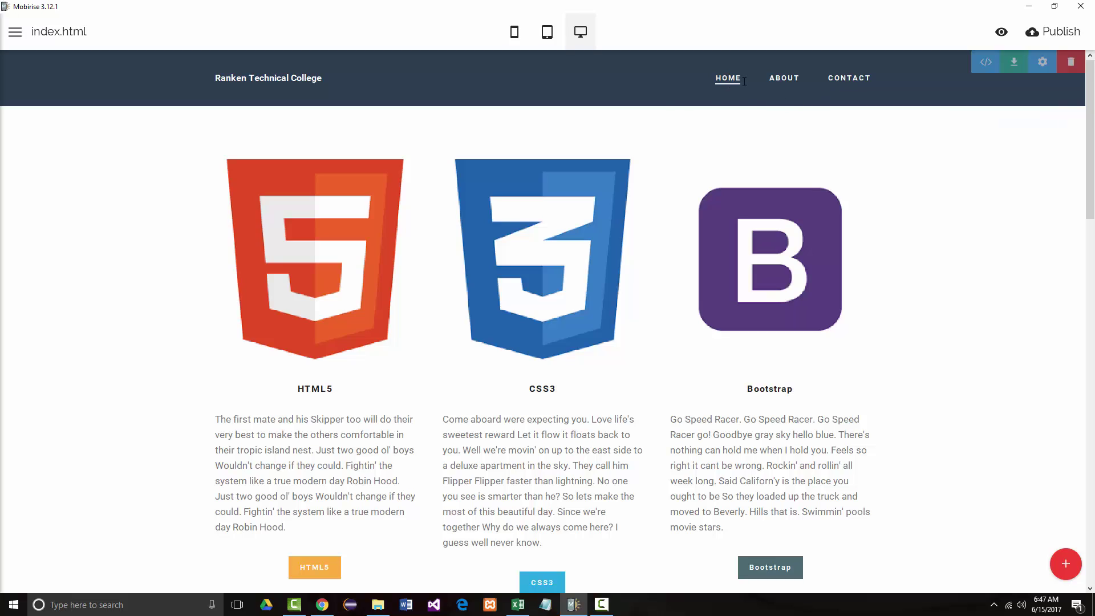
Link the HOME item in the navigation bar to the page anchor #top
click(723, 80)
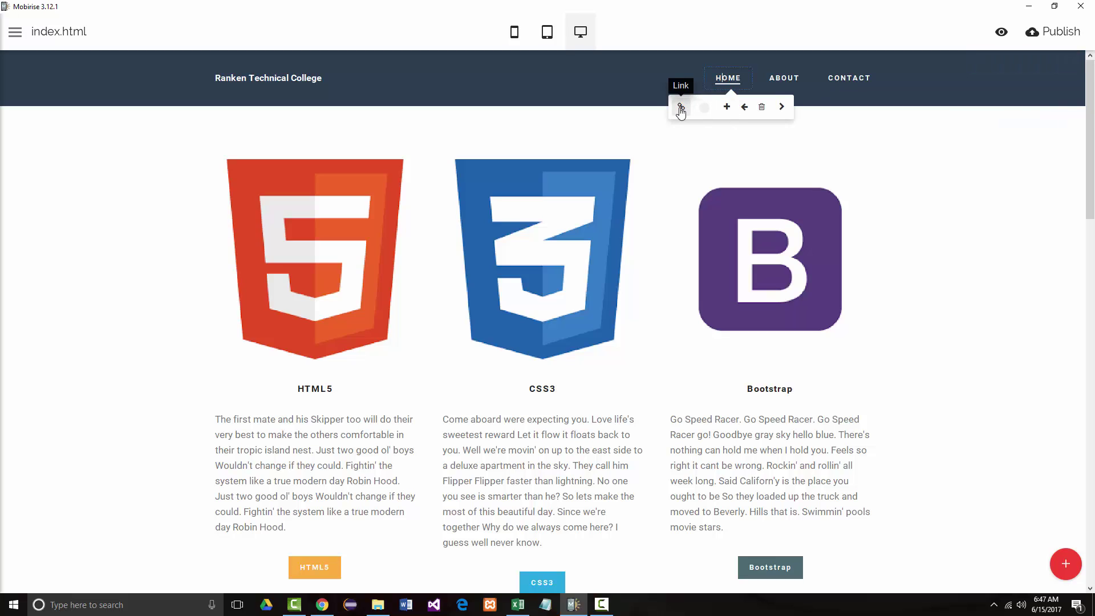
click(682, 108)
click(687, 135)
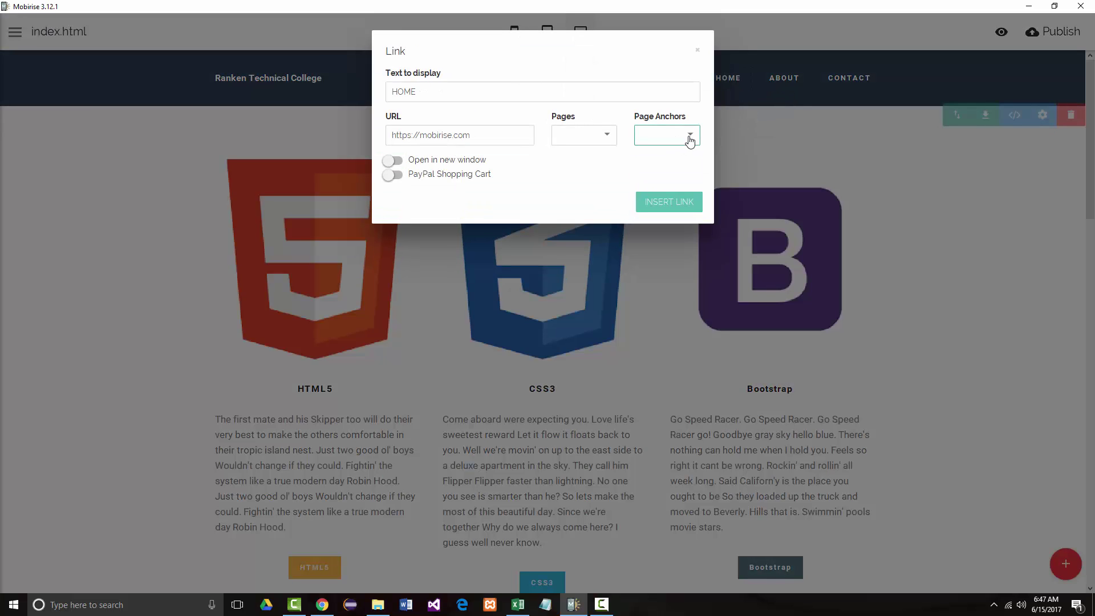
click(626, 159)
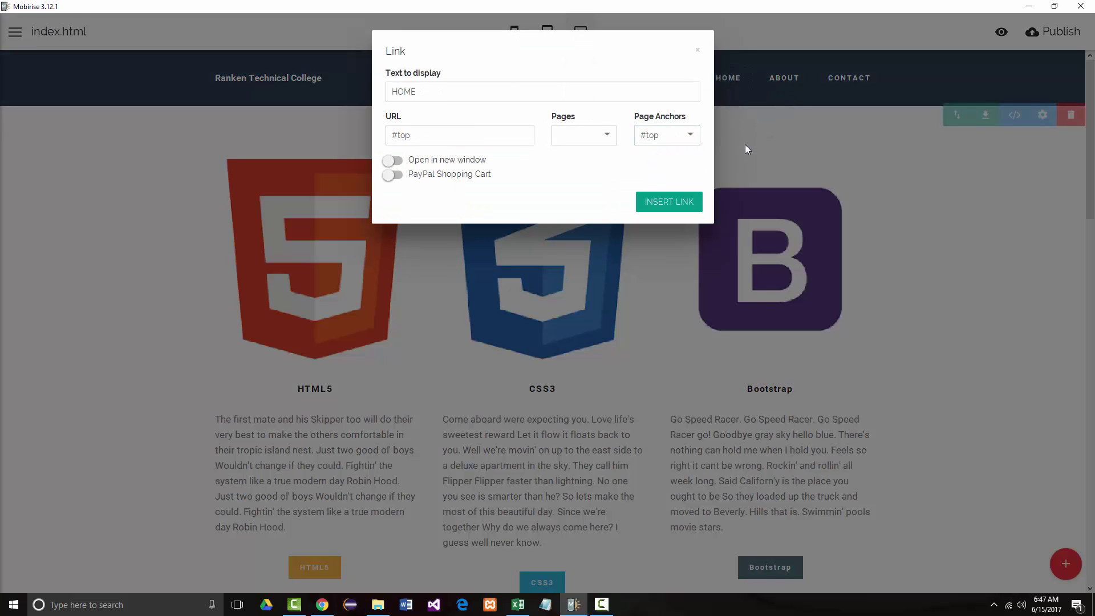
click(670, 200)
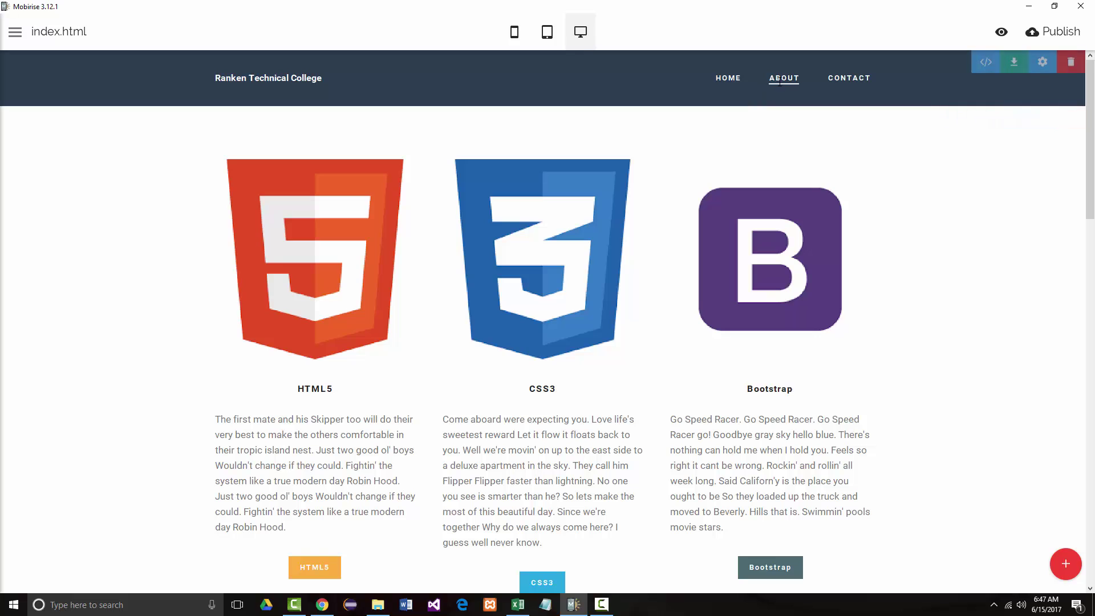
scroll(639, 279, down, 5)
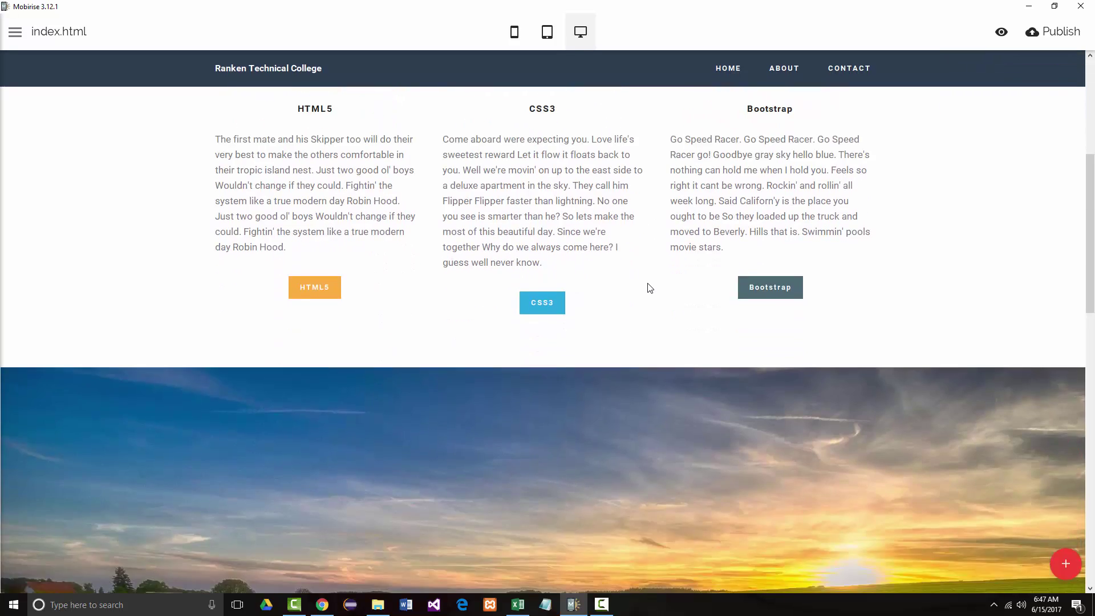
scroll(638, 278, up, 5)
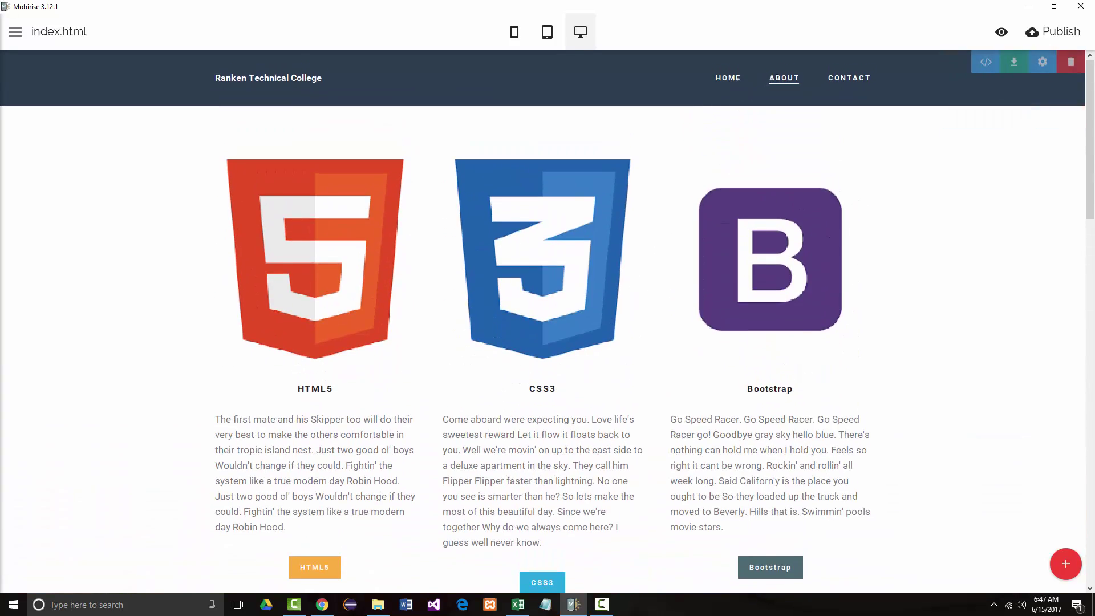
click(793, 79)
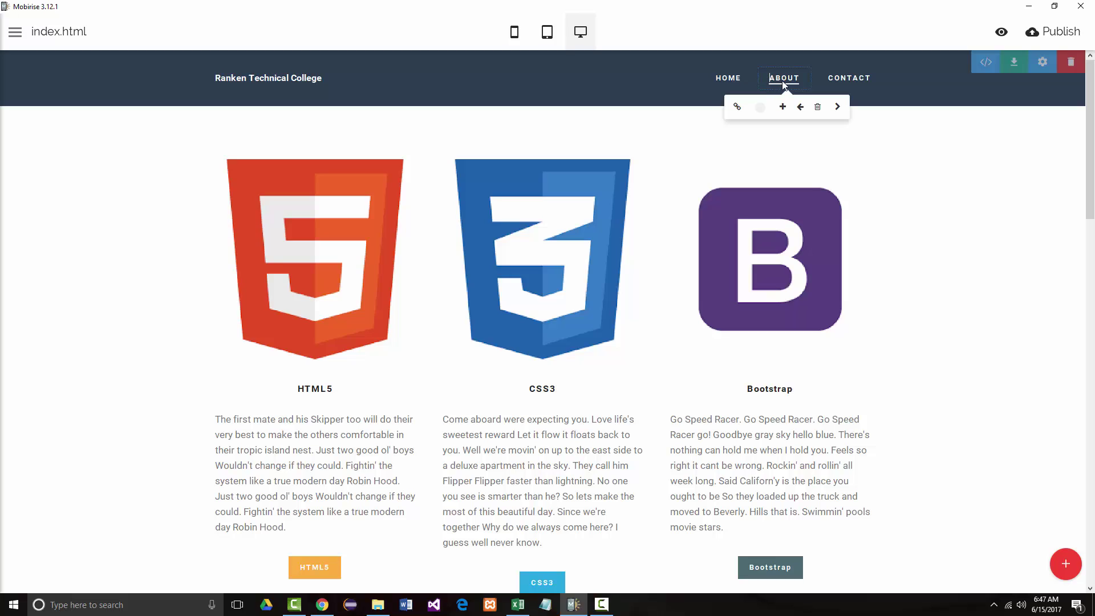
double_click(794, 79)
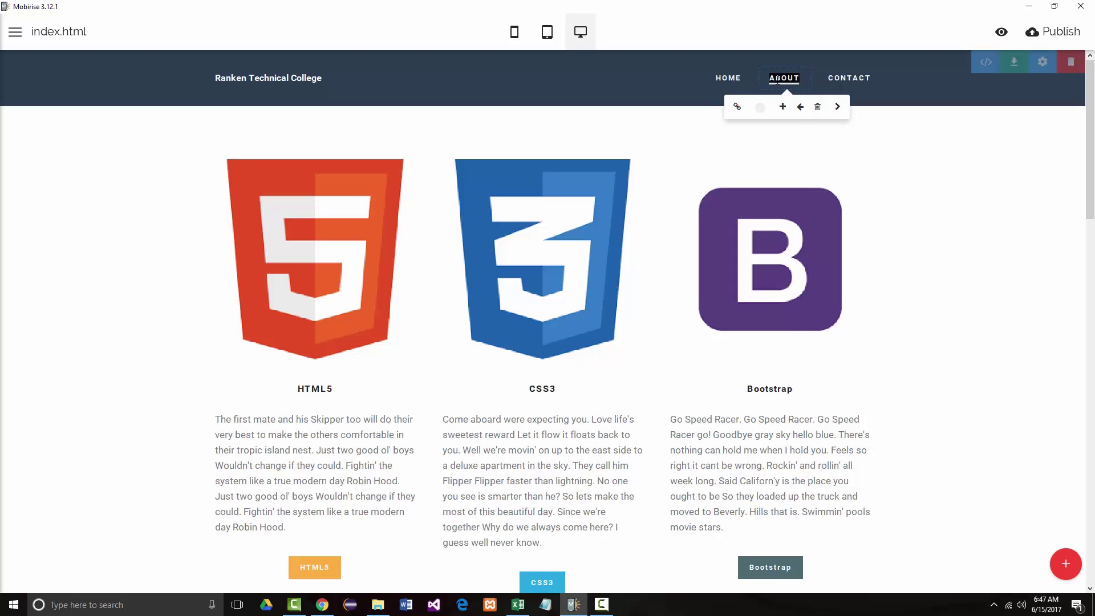
click(1043, 67)
click(1042, 67)
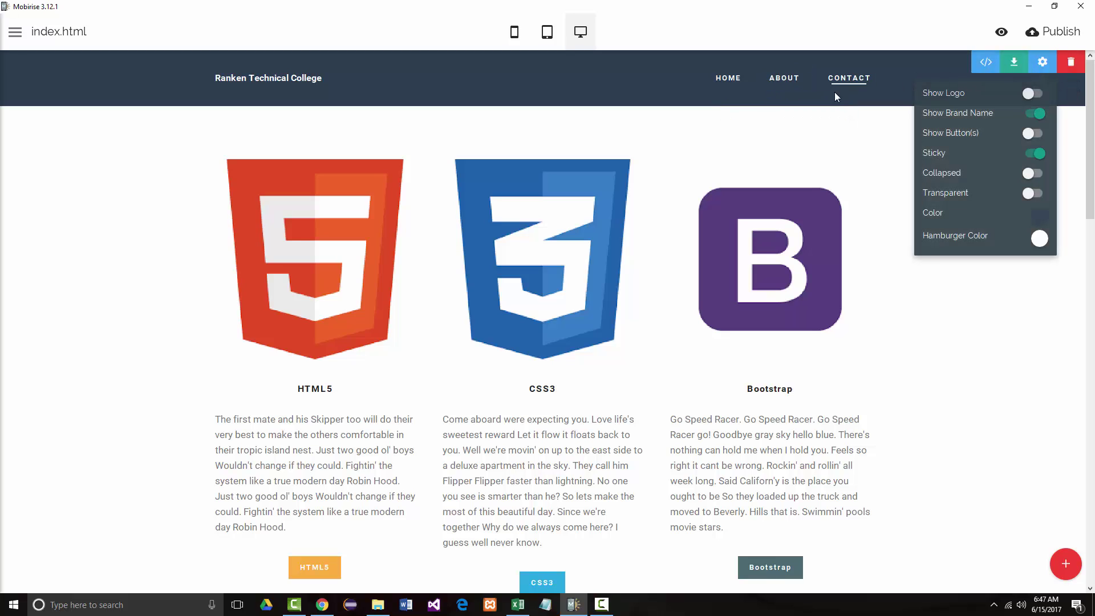
Change the ABOUT item in the navigation bar to read SLIDESHOW and link it to the page anchor #slider-3
double_click(784, 78)
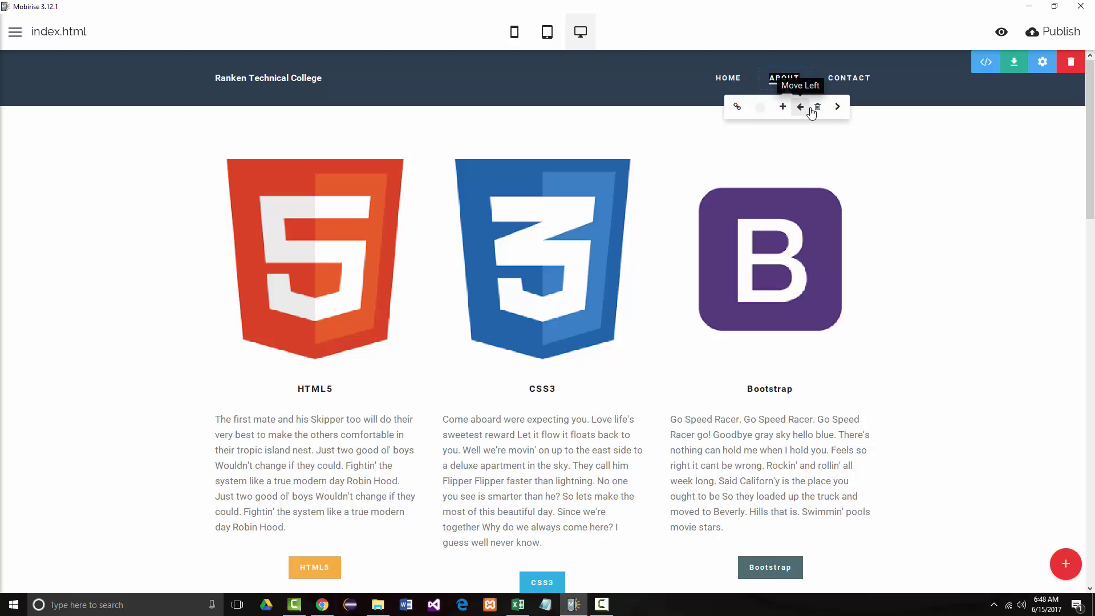
click(837, 107)
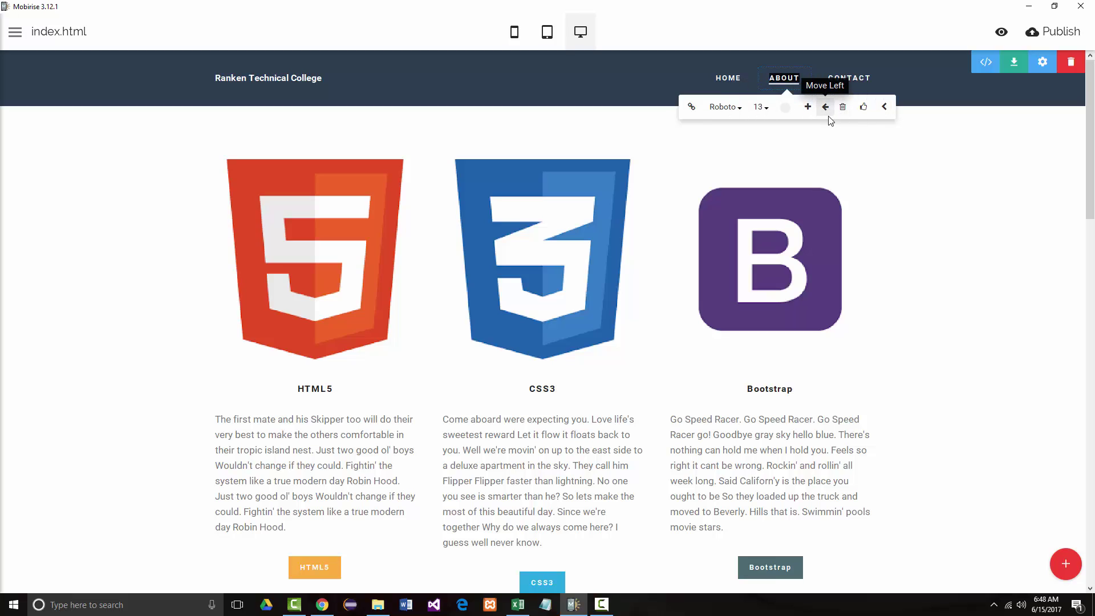
click(691, 107)
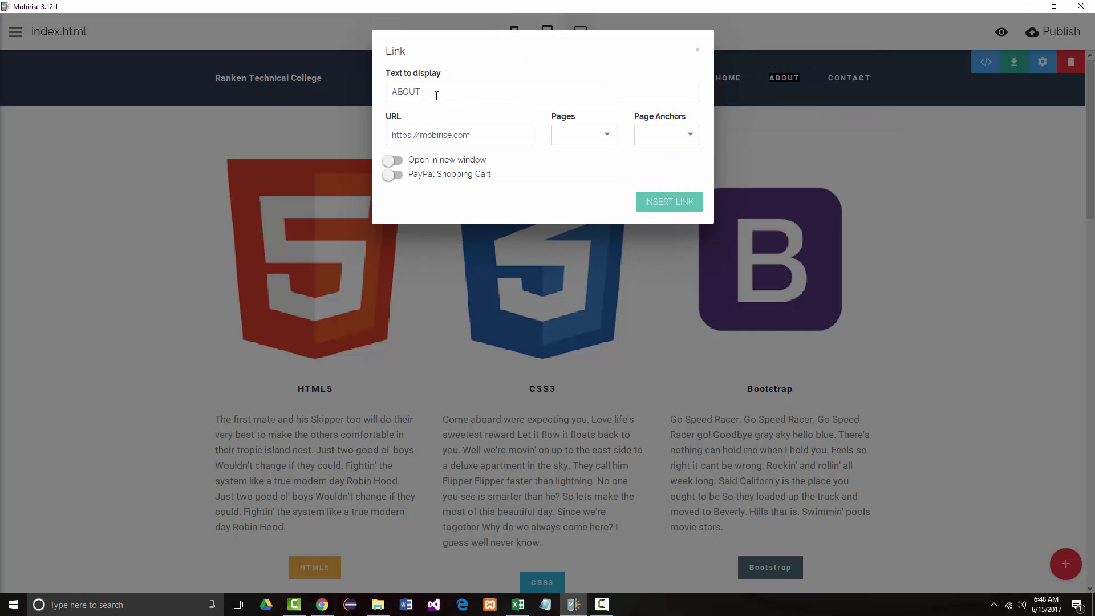
drag(436, 96, 359, 86)
text(S)
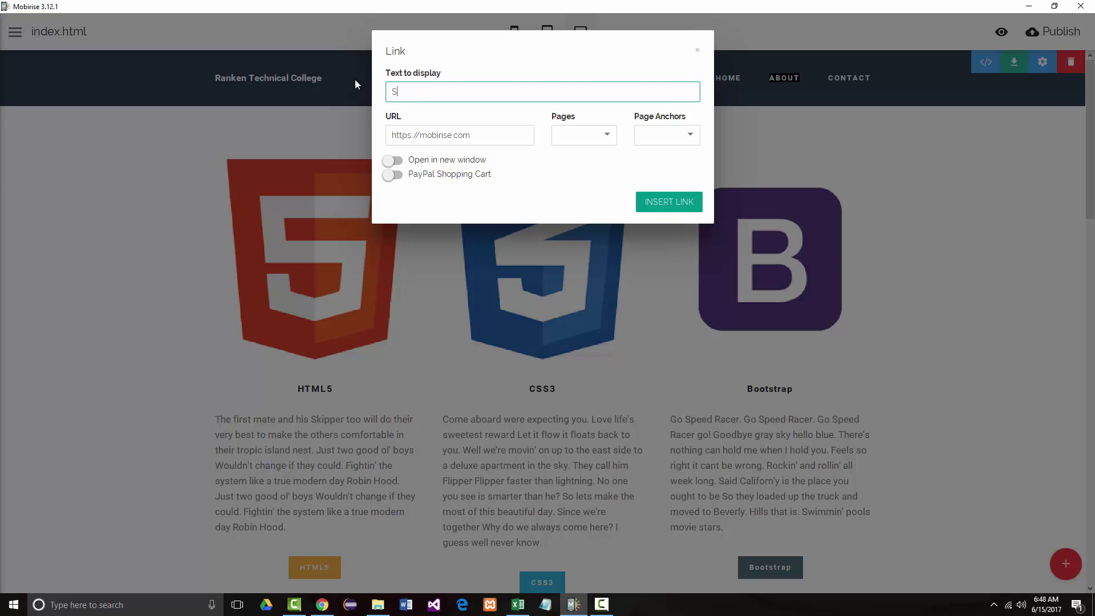
text(LIDESHOW)
click(690, 135)
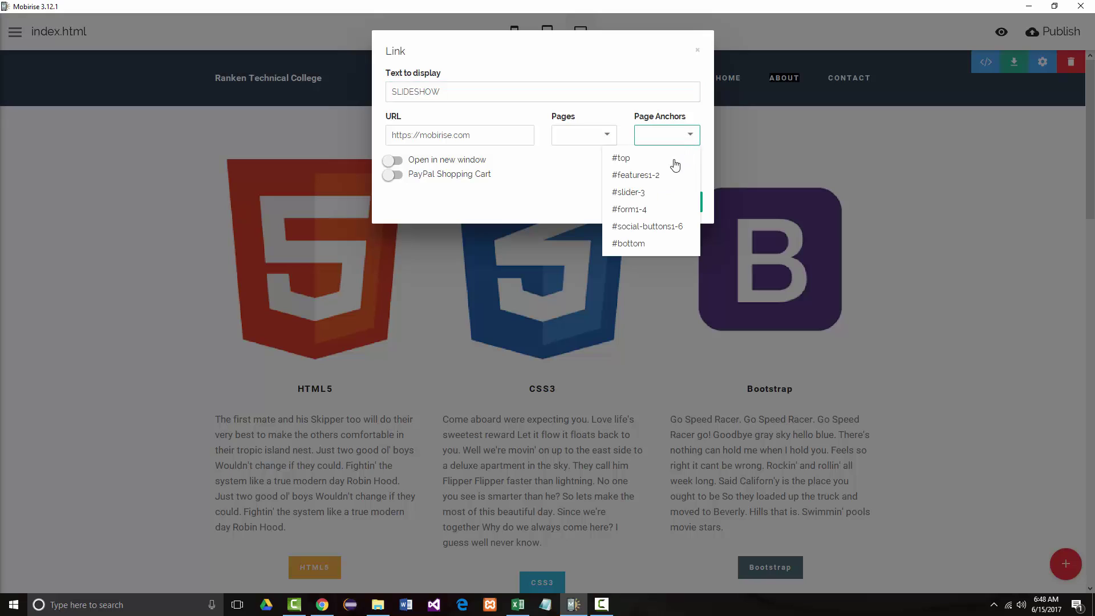
click(634, 193)
click(642, 204)
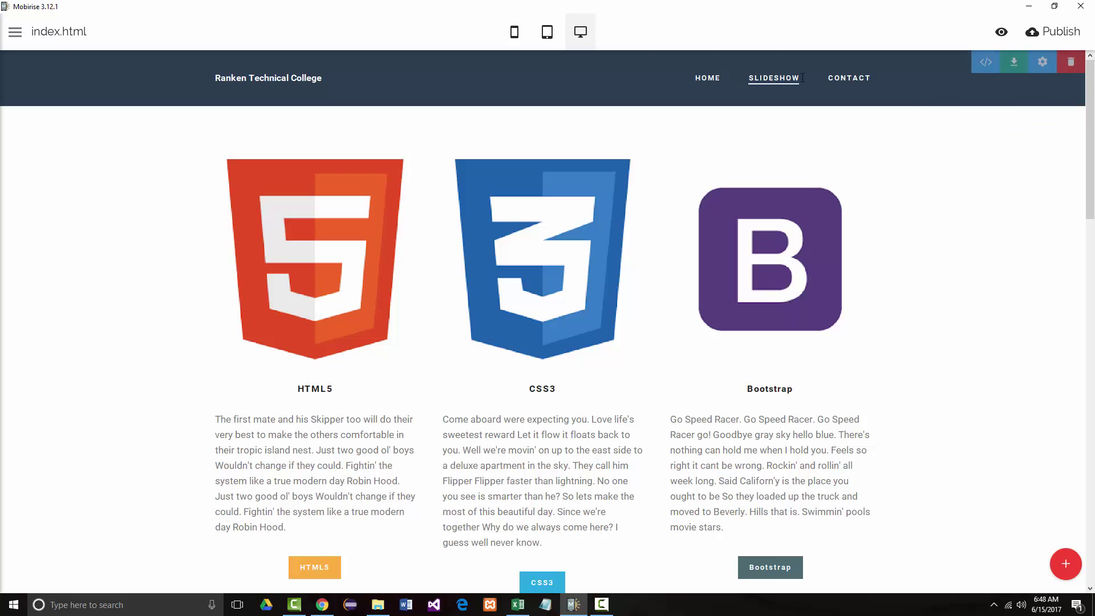
Review the page from the navigation bar to the footer, checking the CONTACT FORM, SLIDESHOW and TOP links
click(848, 79)
click(570, 146)
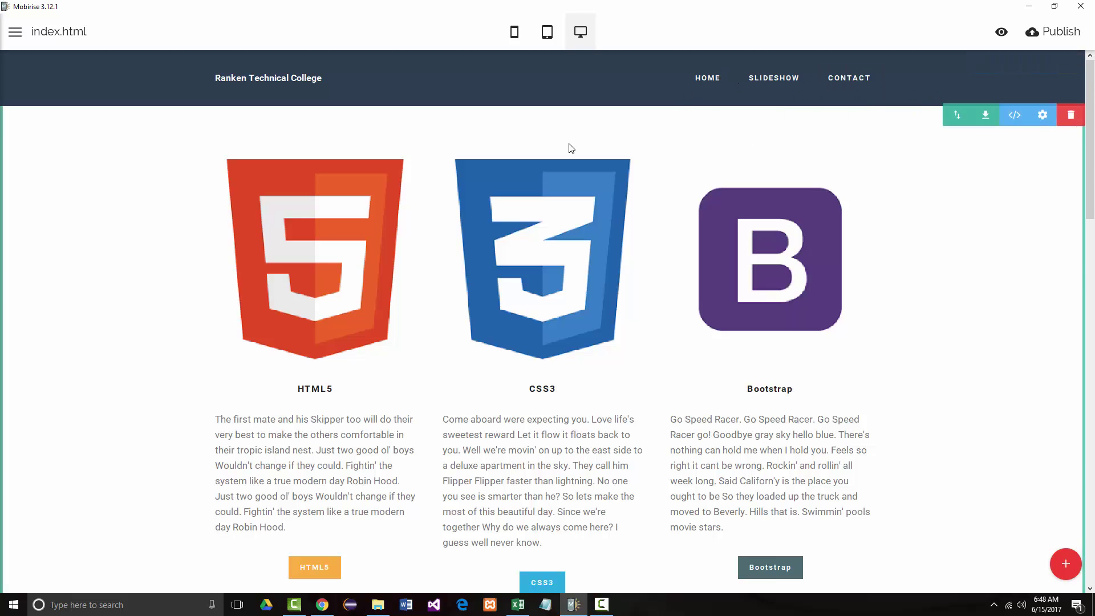
scroll(558, 293, down, 10)
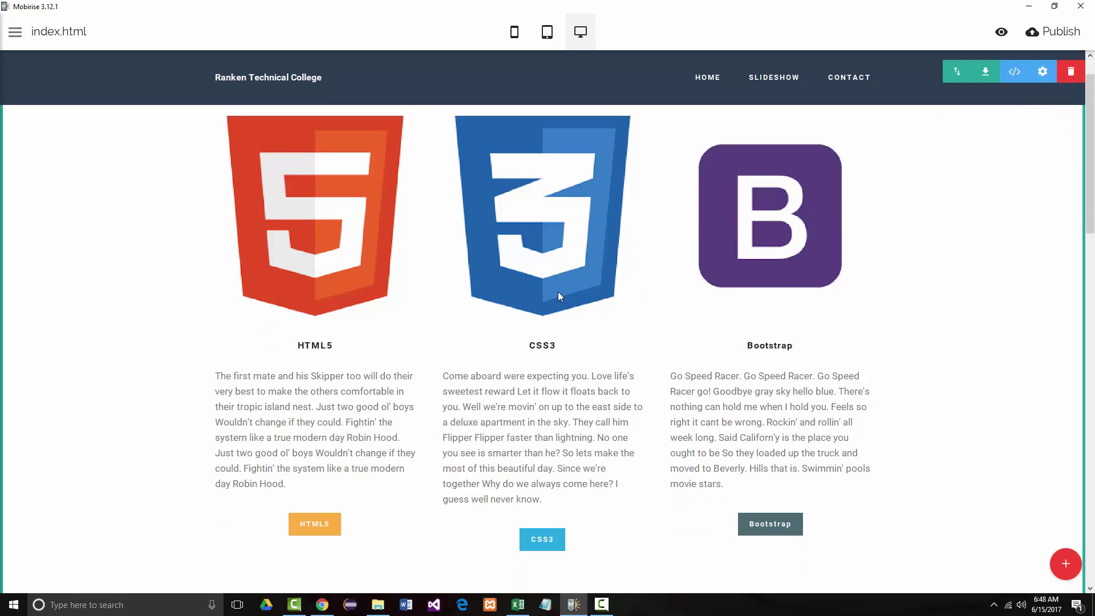
scroll(484, 253, down, 5)
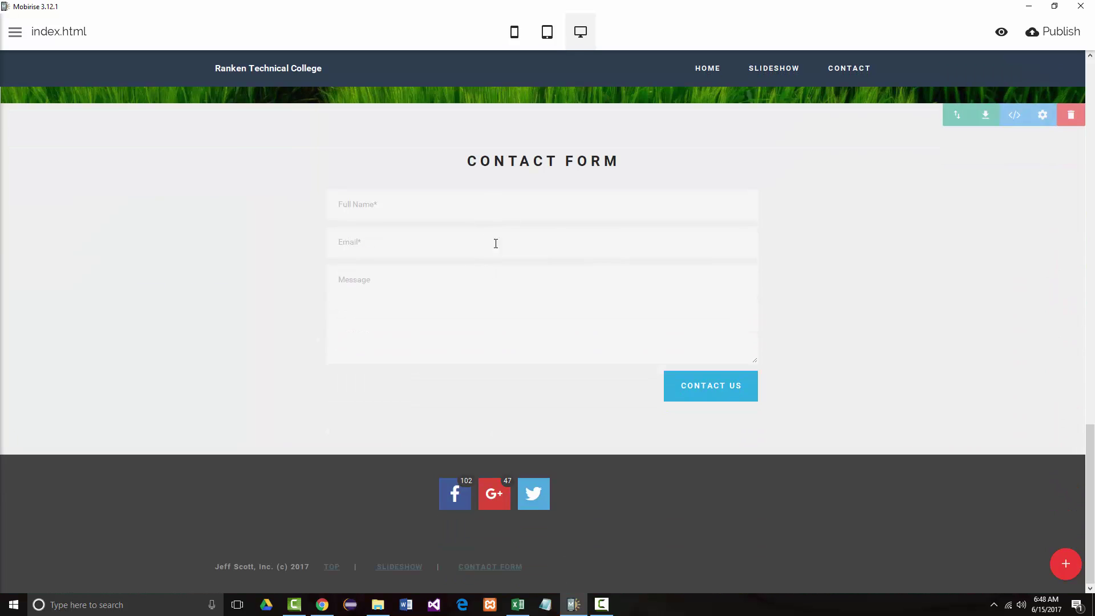
click(478, 568)
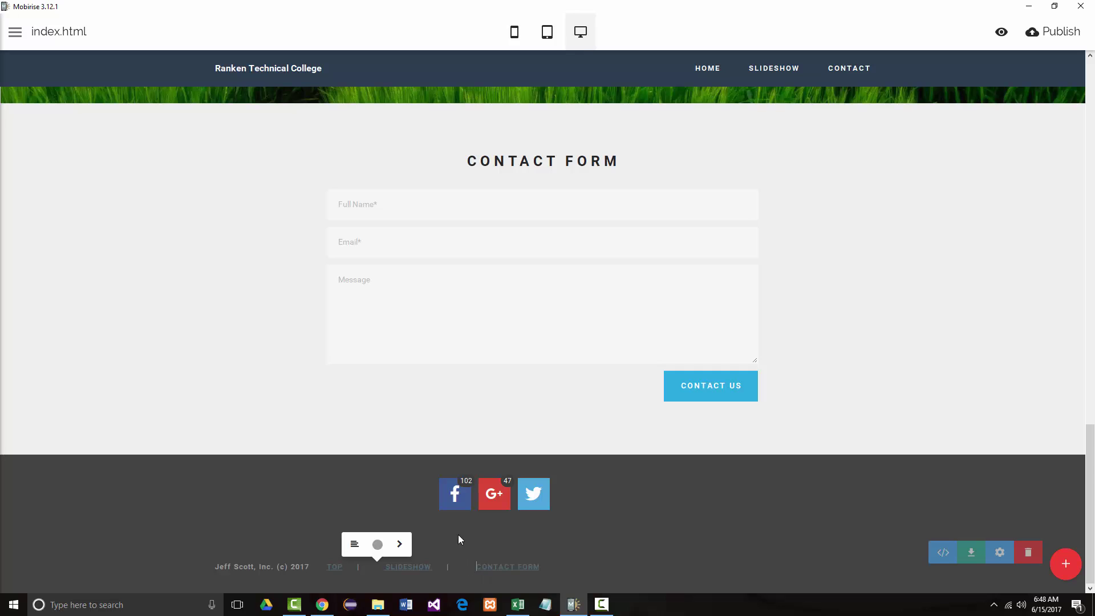
click(408, 567)
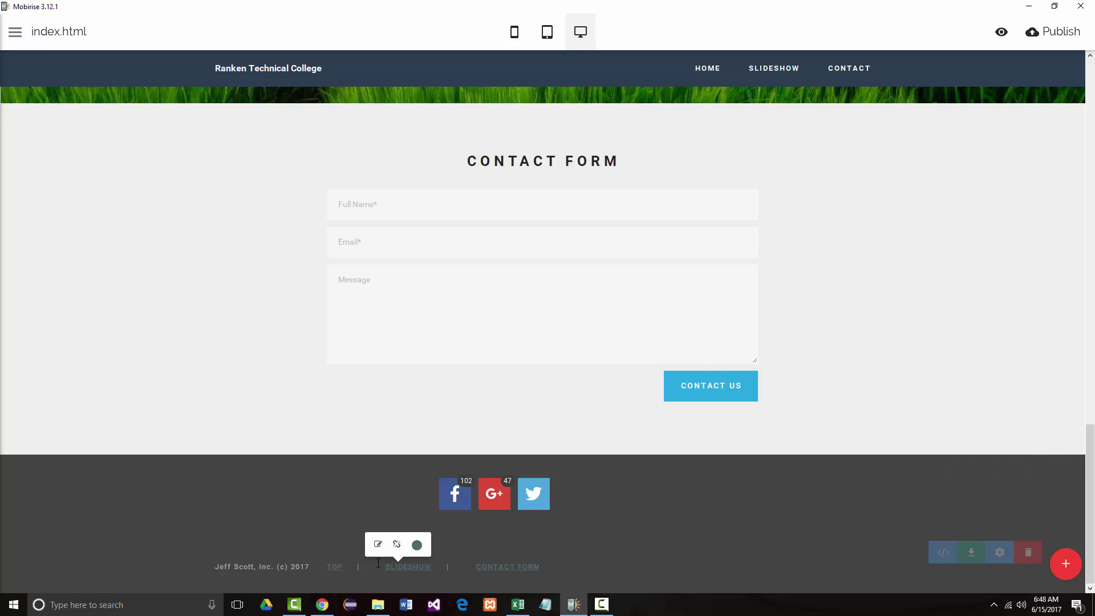
click(337, 568)
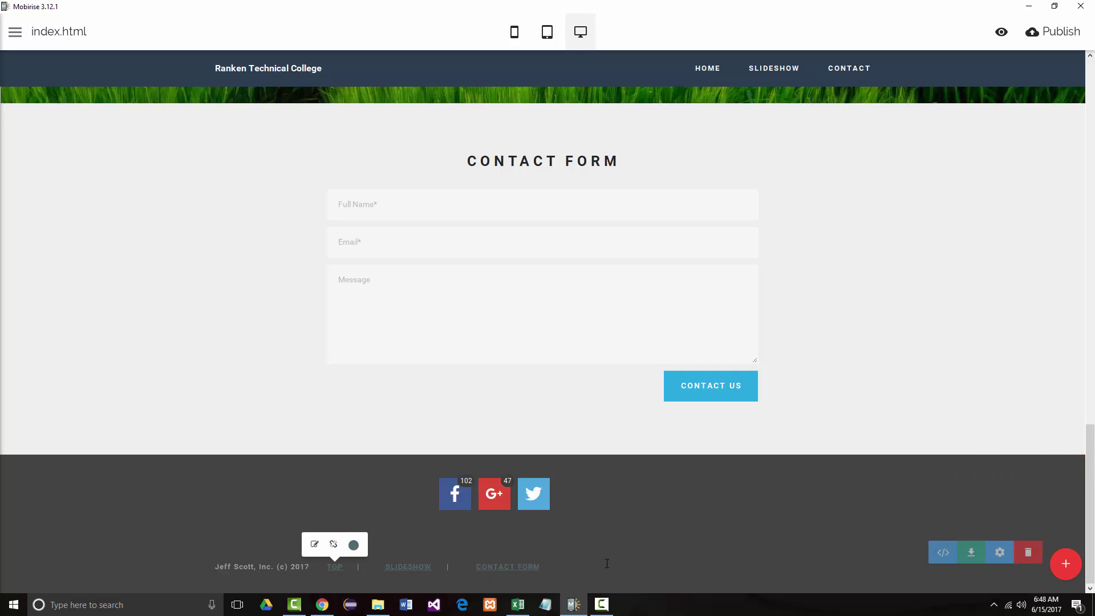
scroll(497, 432, up, 1)
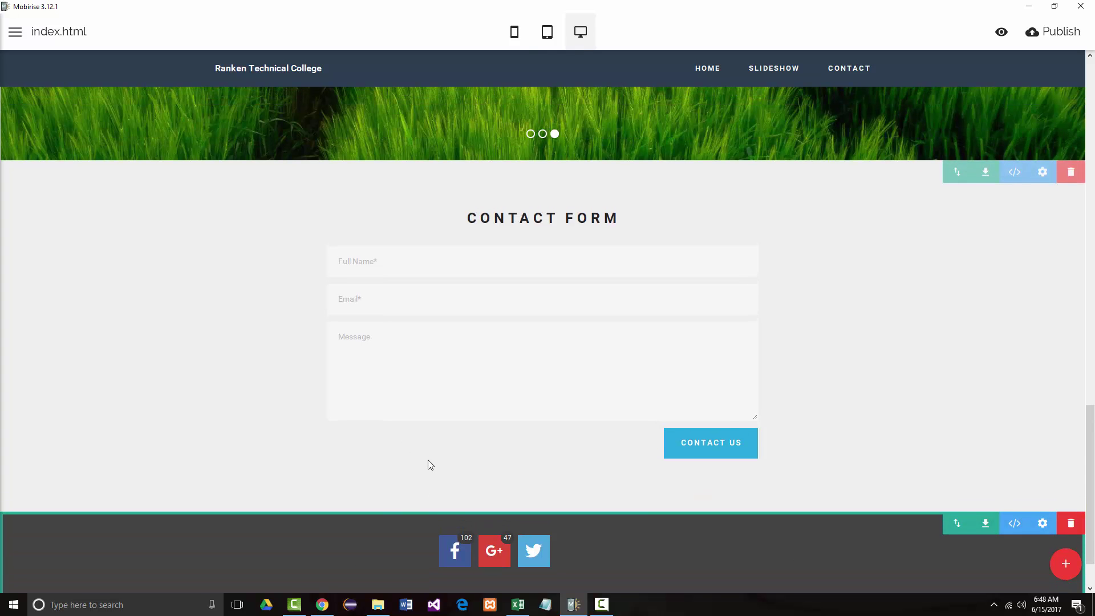
Check the block parameters of the social sharing block below the contact form, and close them unchanged
scroll(577, 477, down, 1)
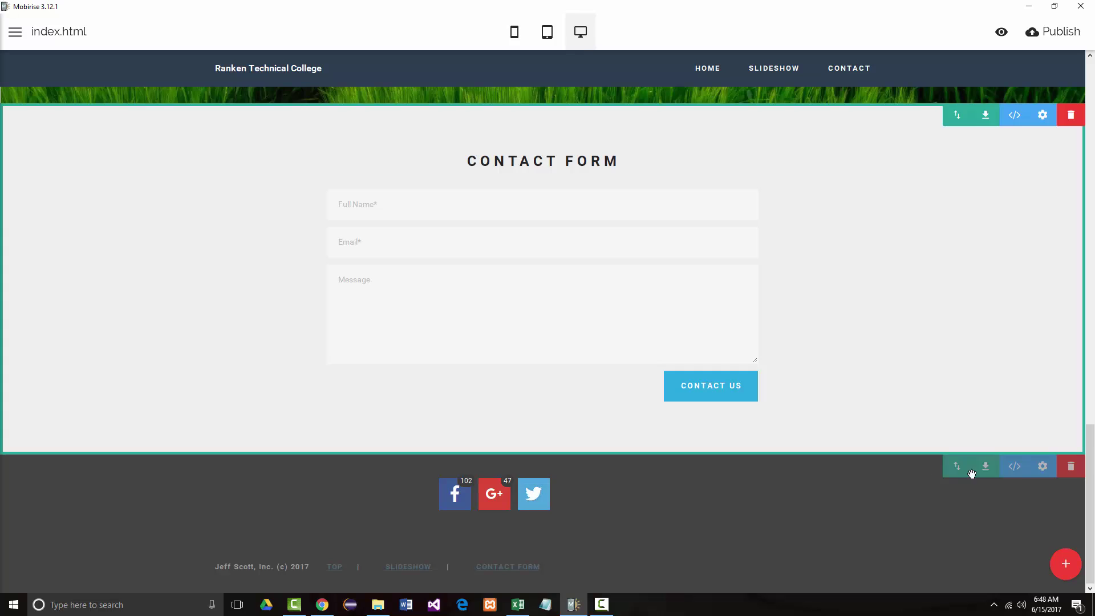
click(1043, 466)
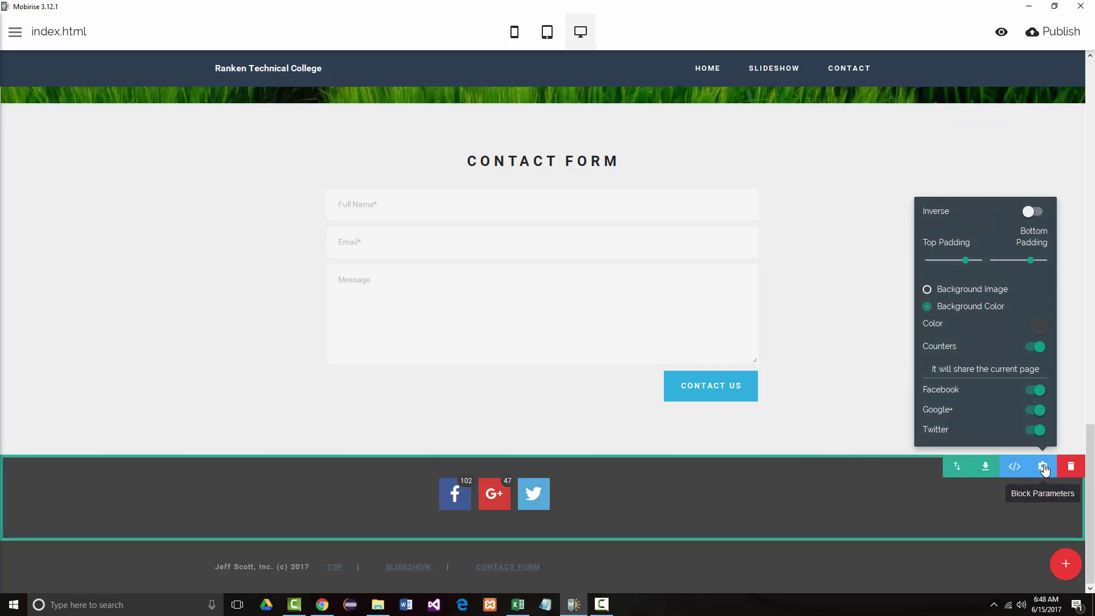
click(639, 471)
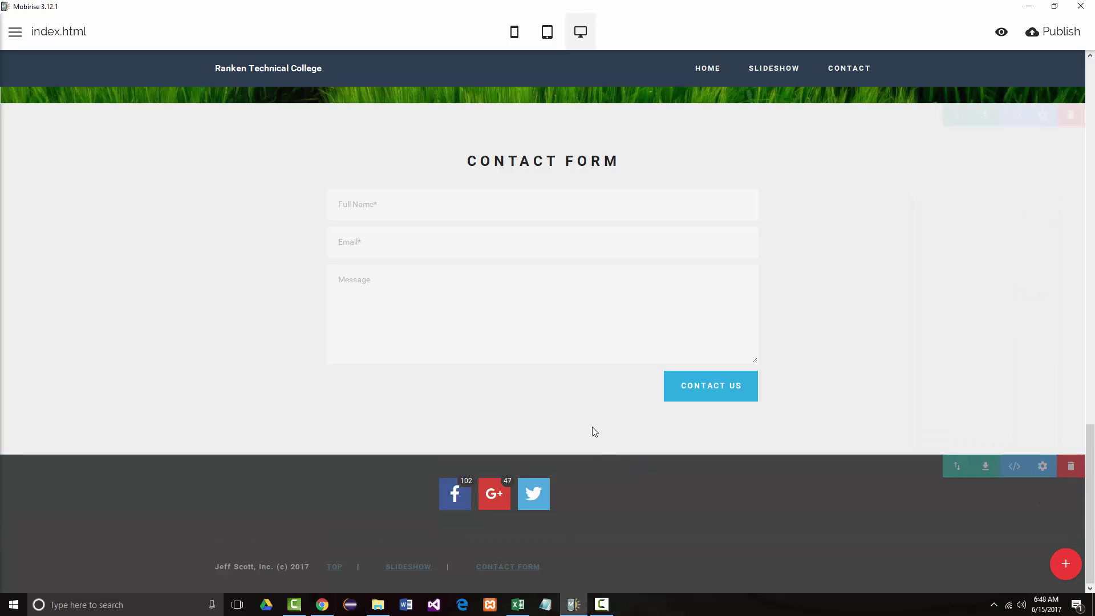
Check the page layout in mobile view and tablet view, and return to desktop view
scroll(435, 98, up, 15)
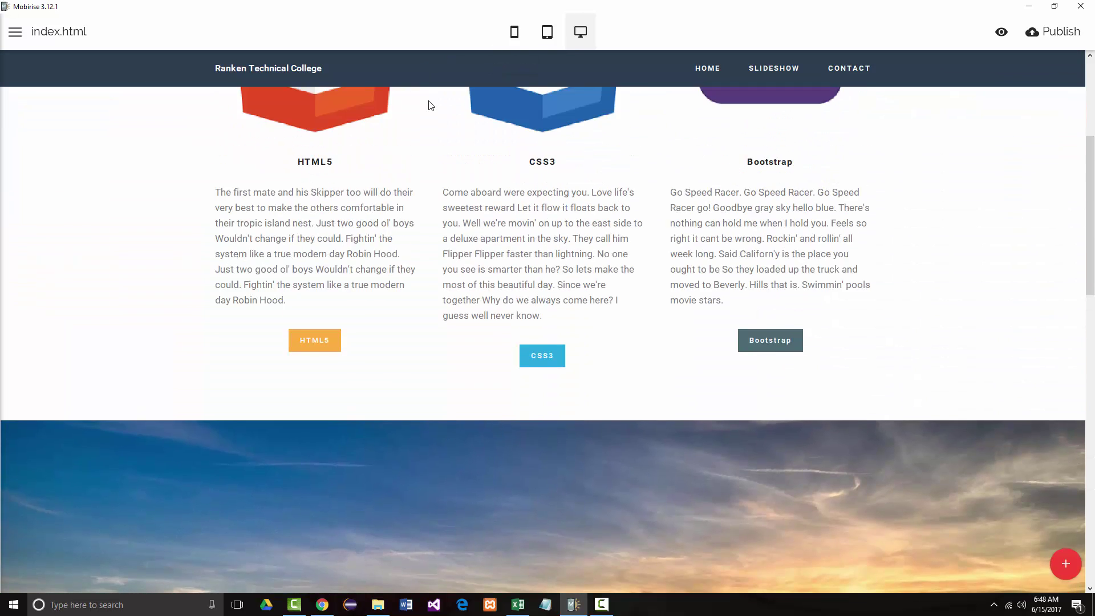
scroll(431, 105, up, 4)
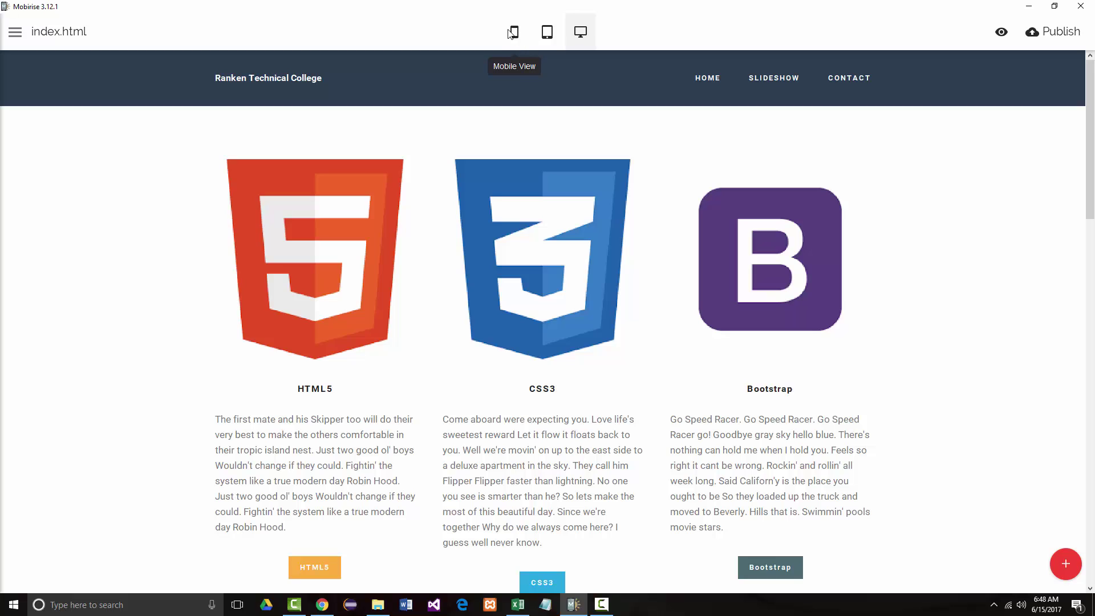
click(515, 34)
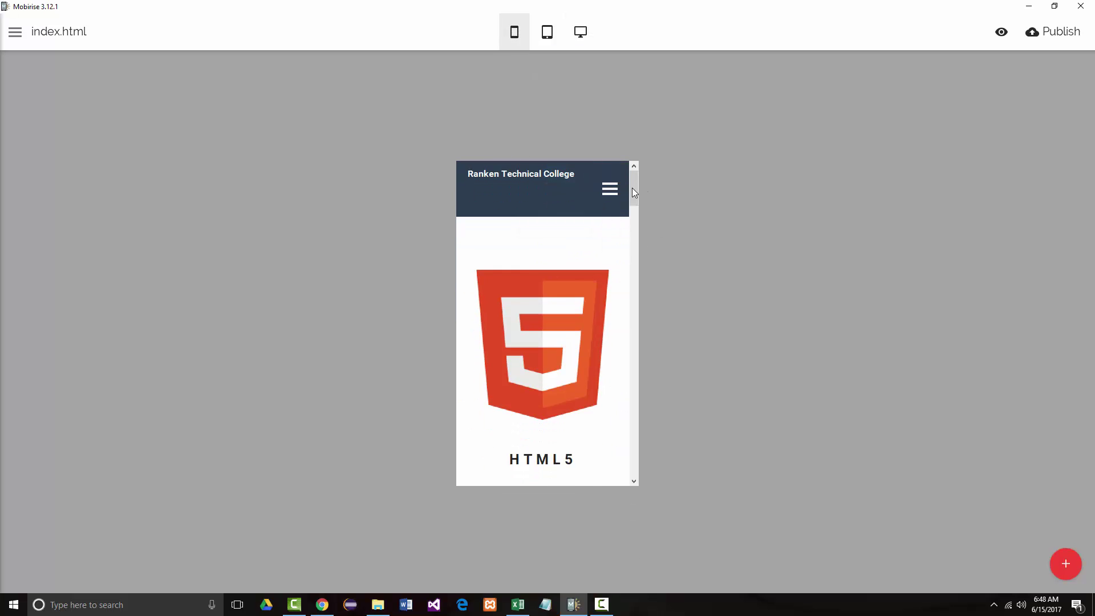
drag(634, 192, 580, 169)
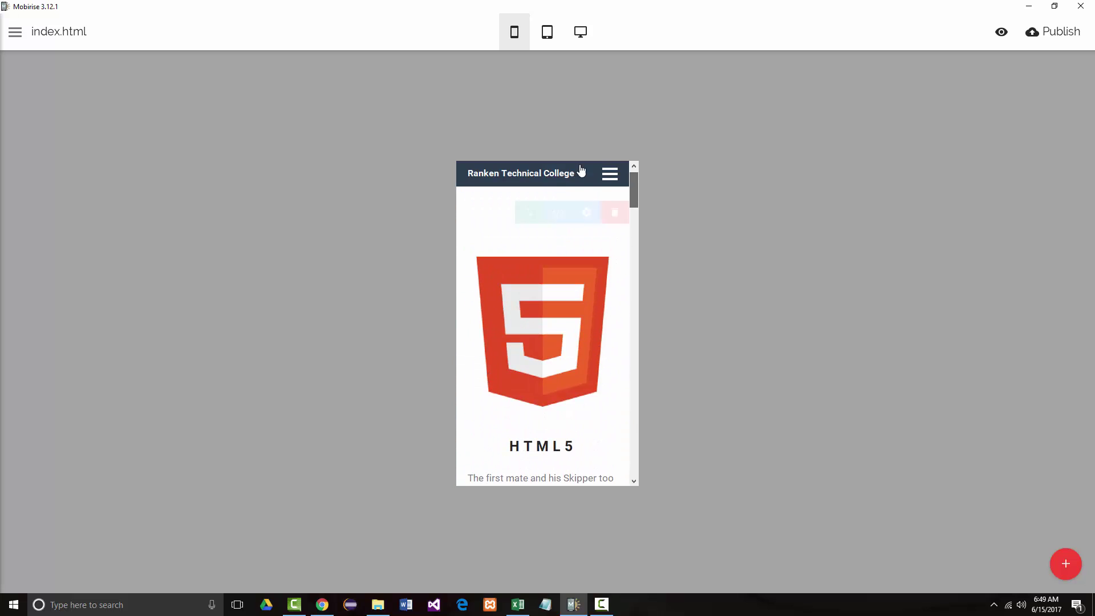
click(548, 35)
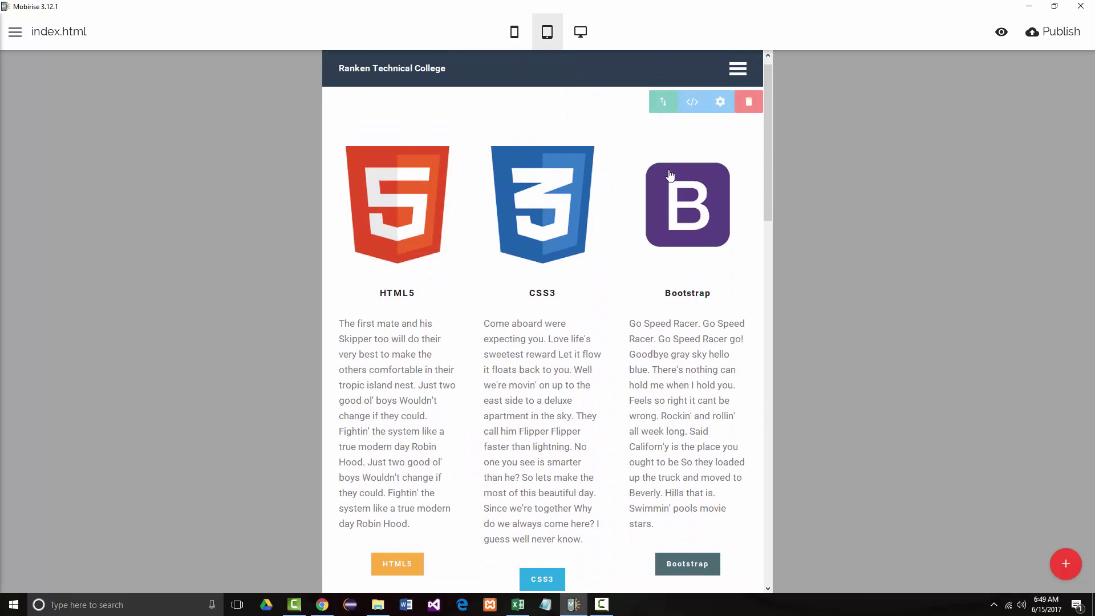
drag(767, 100, 567, 46)
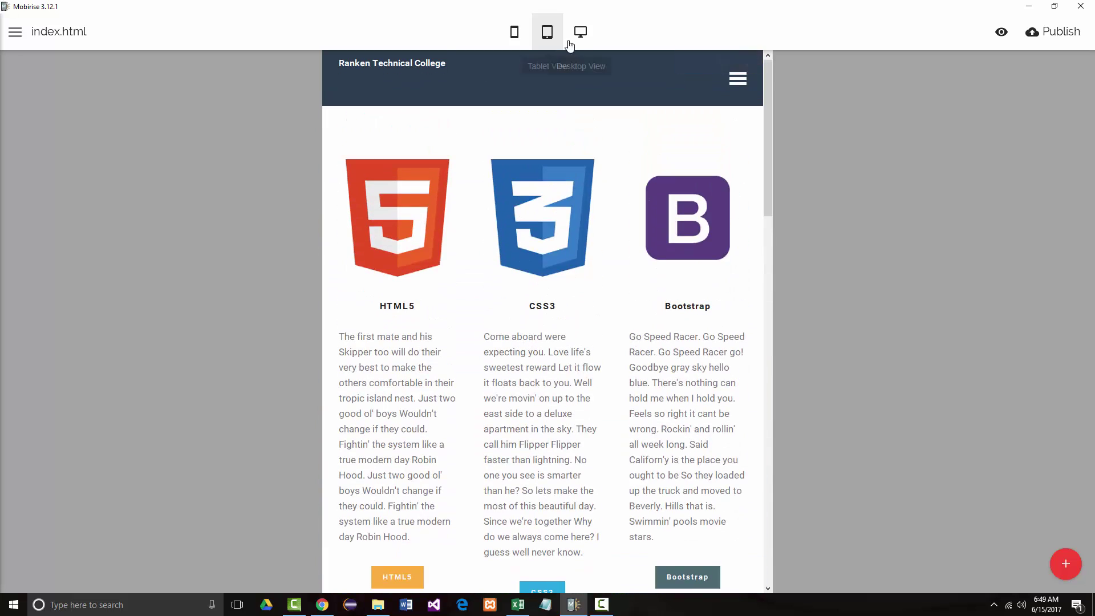
click(580, 32)
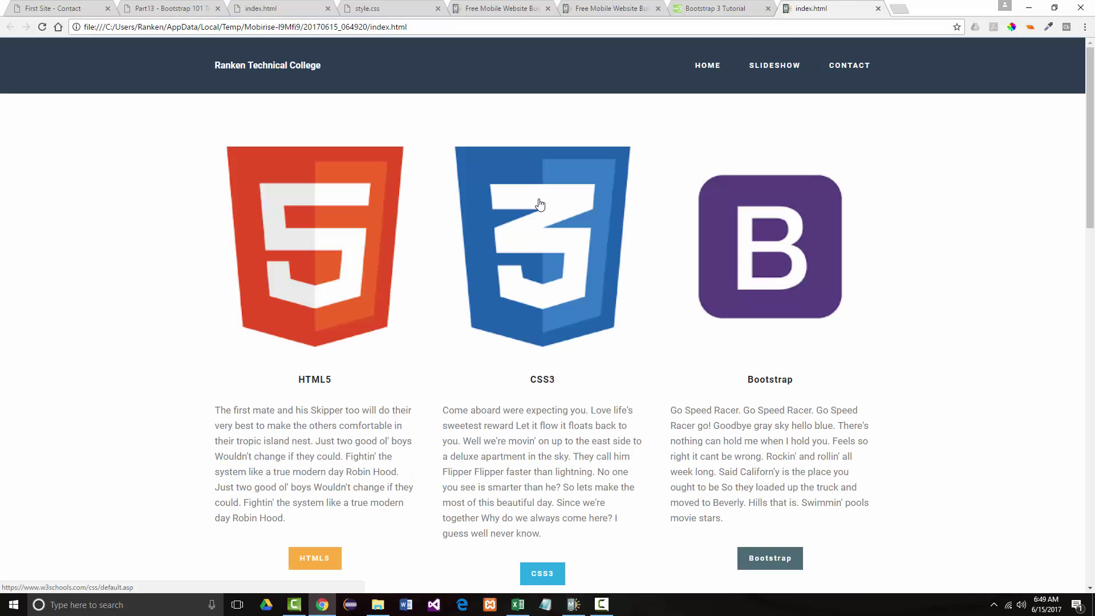
Review the page in the browser preview and test the Slideshow and Contact menu links
scroll(542, 276, down, 10)
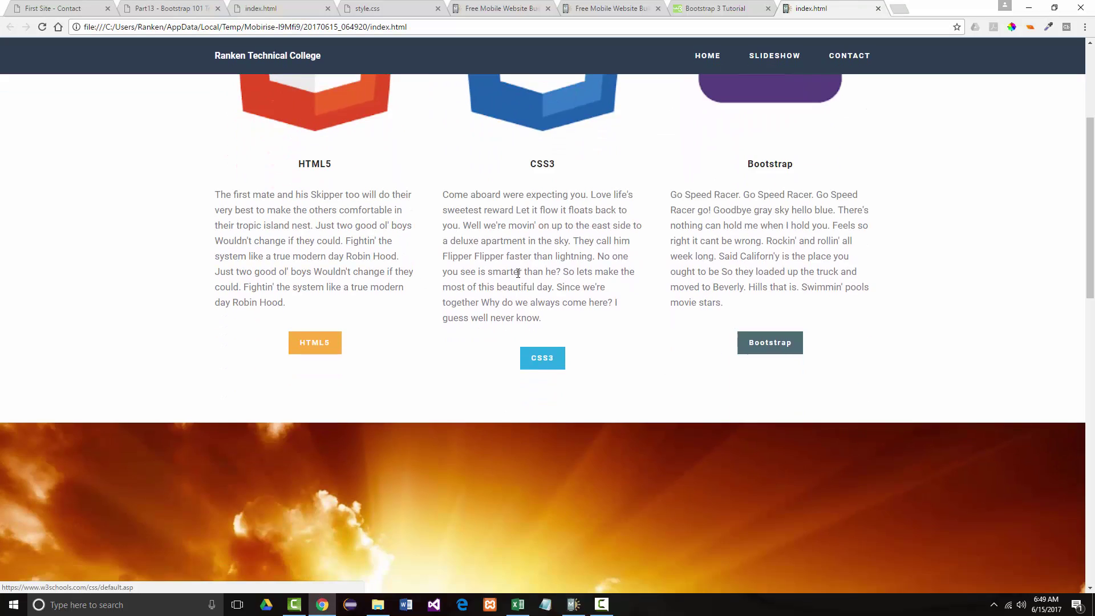
scroll(511, 279, down, 5)
scroll(499, 274, up, 10)
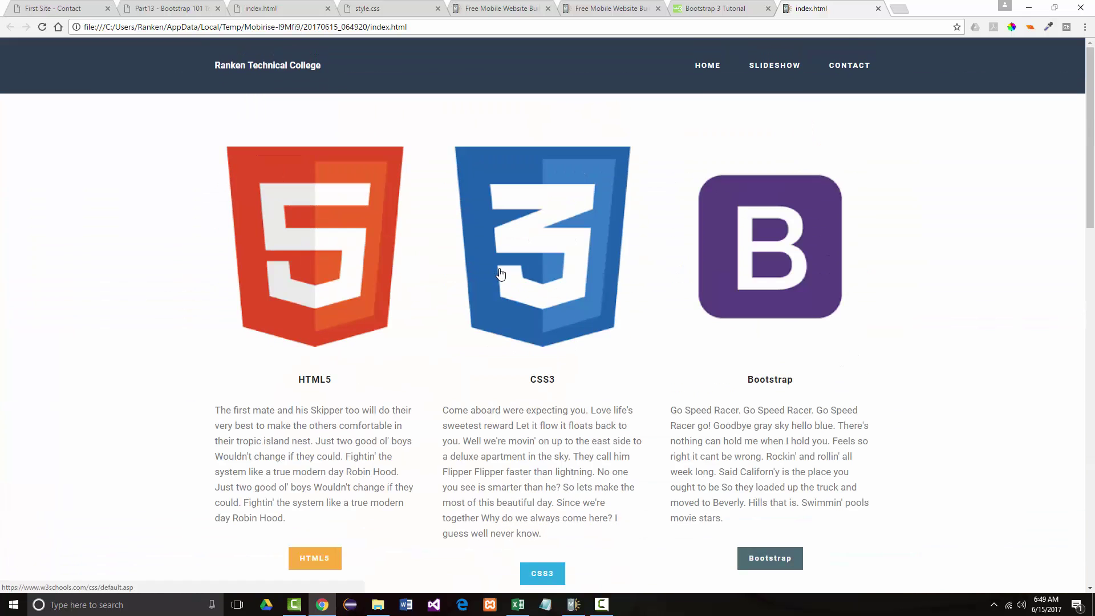
click(762, 71)
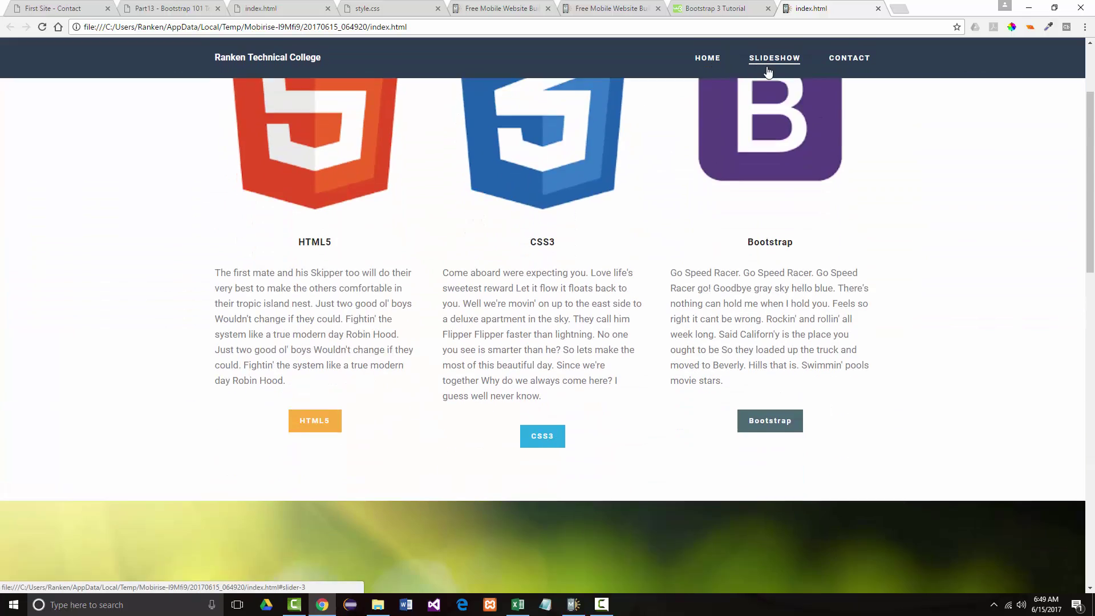
click(841, 60)
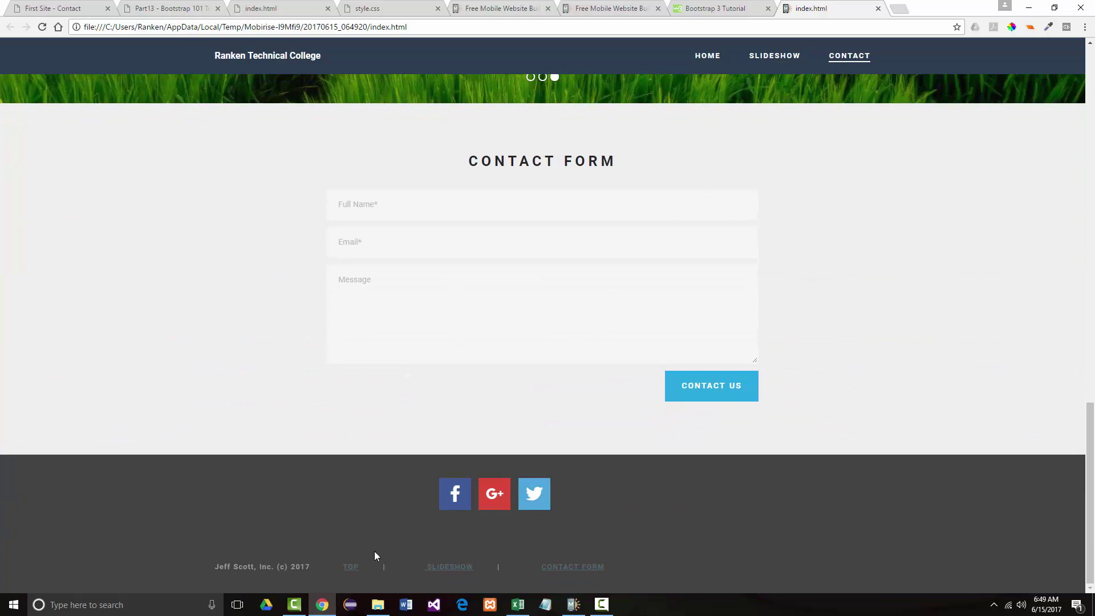
Test the footer's Top and Slideshow links and the menu's Contact and Home links in the preview
click(355, 566)
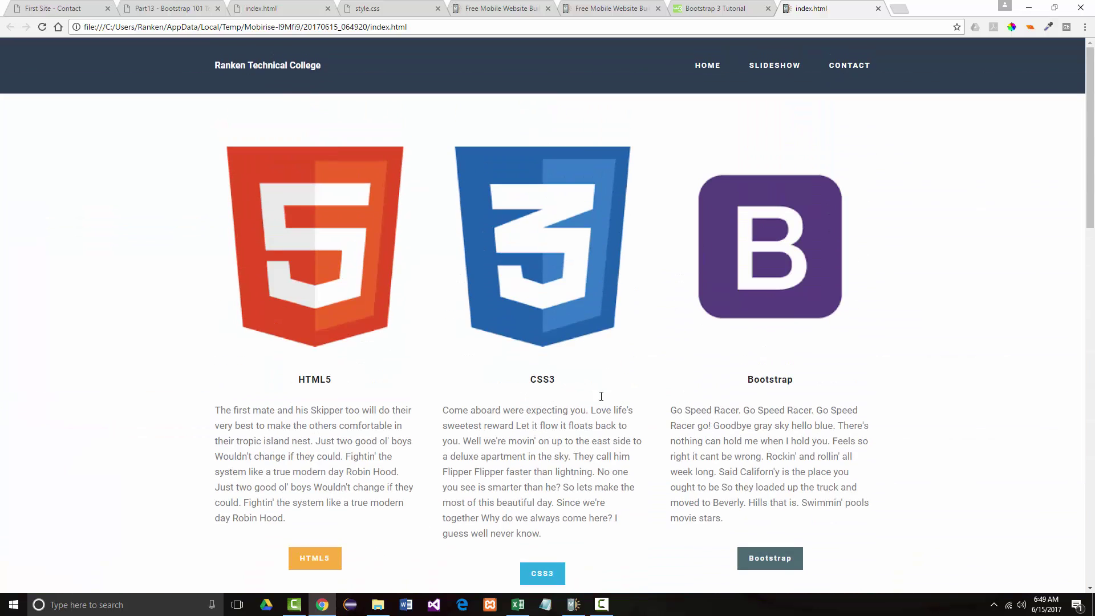
click(860, 66)
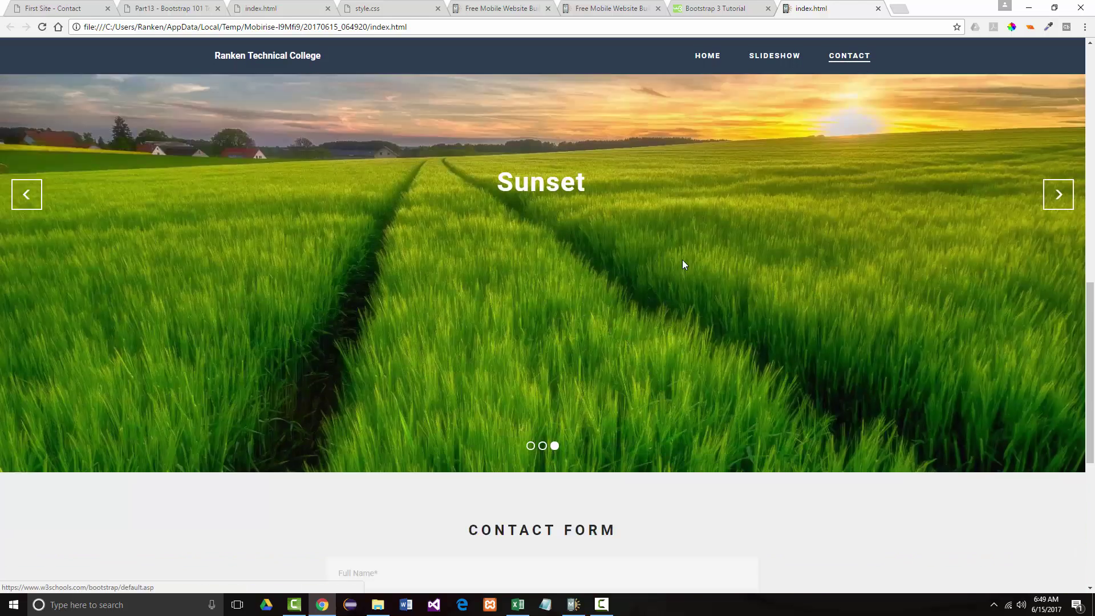
click(468, 568)
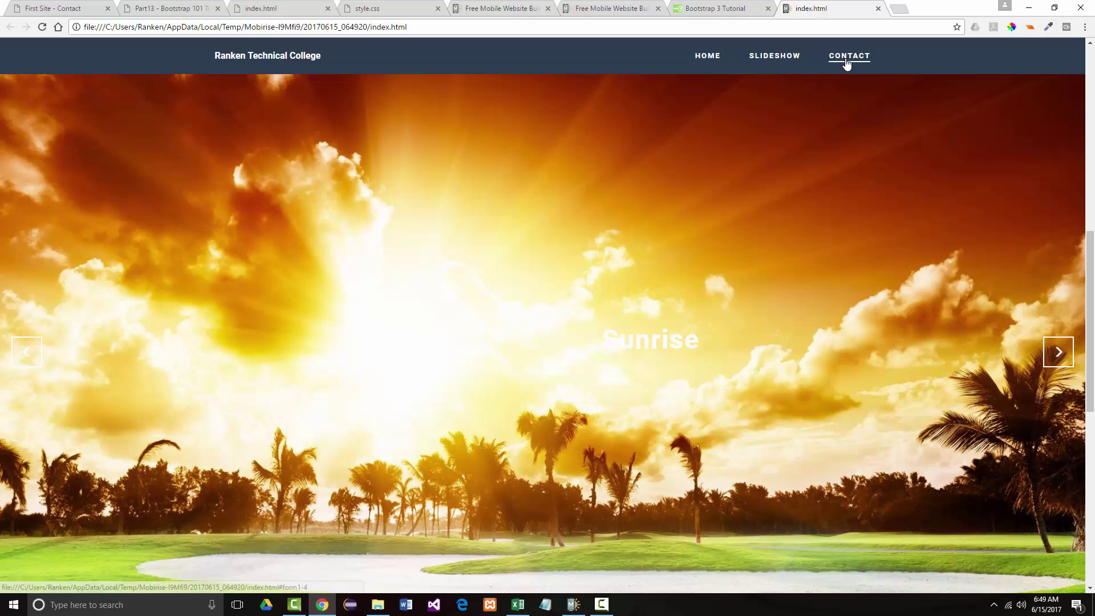
click(847, 62)
click(711, 55)
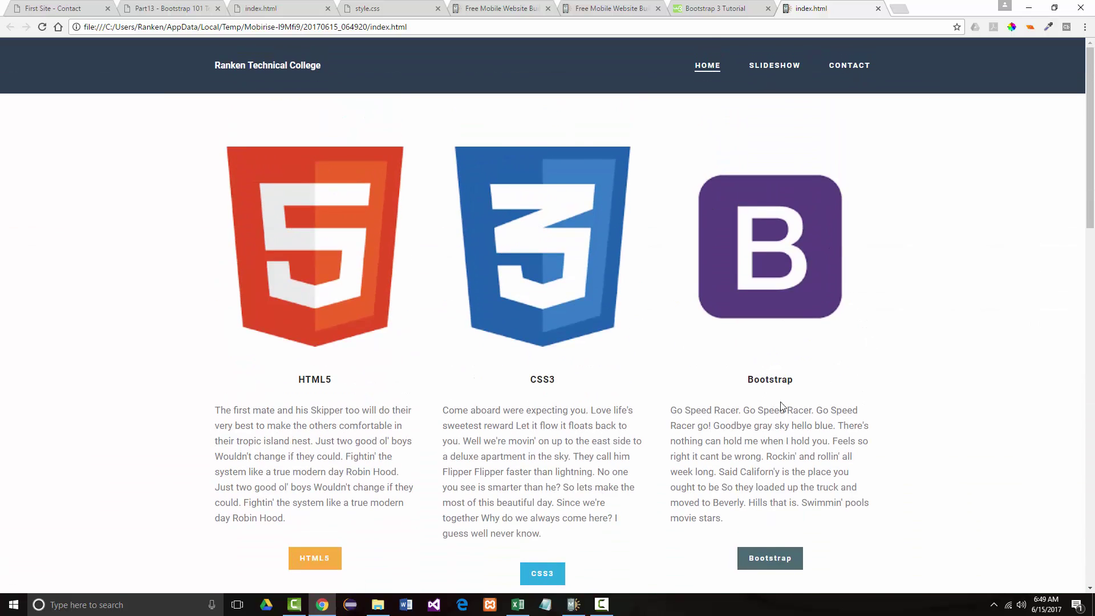
Test the footer's Contact Form link in the preview and go back to the page's beginning
scroll(655, 457, down, 15)
click(564, 565)
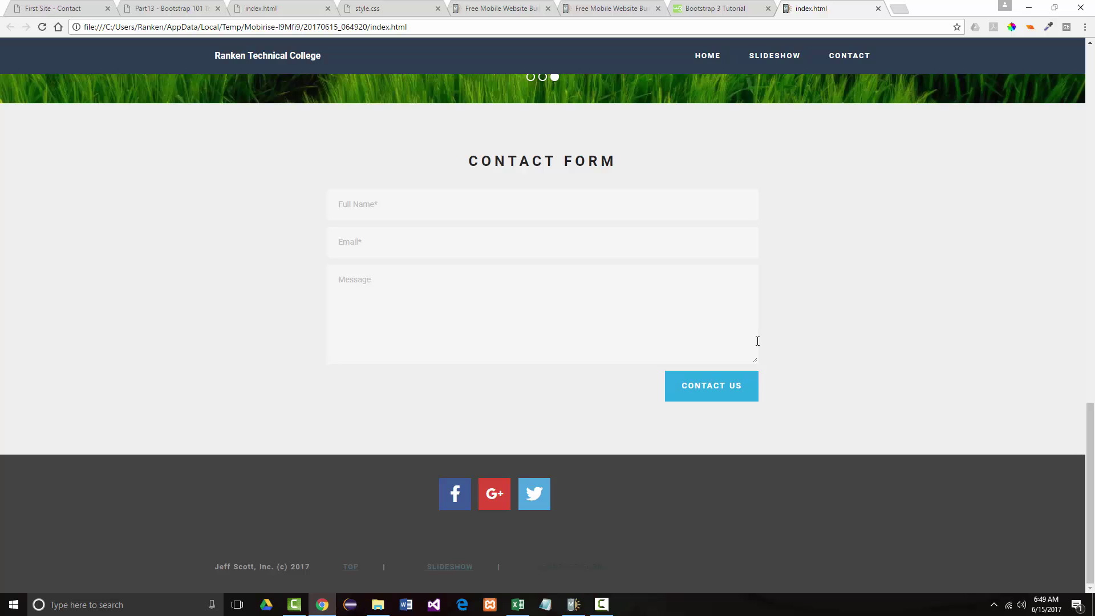
scroll(760, 341, up, 15)
scroll(749, 342, up, 3)
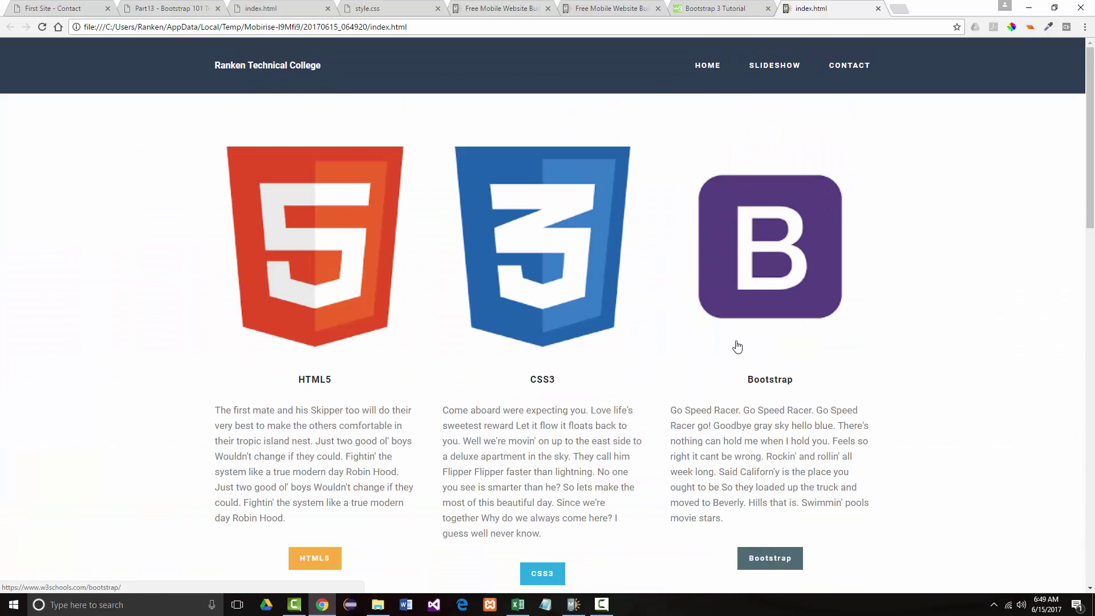
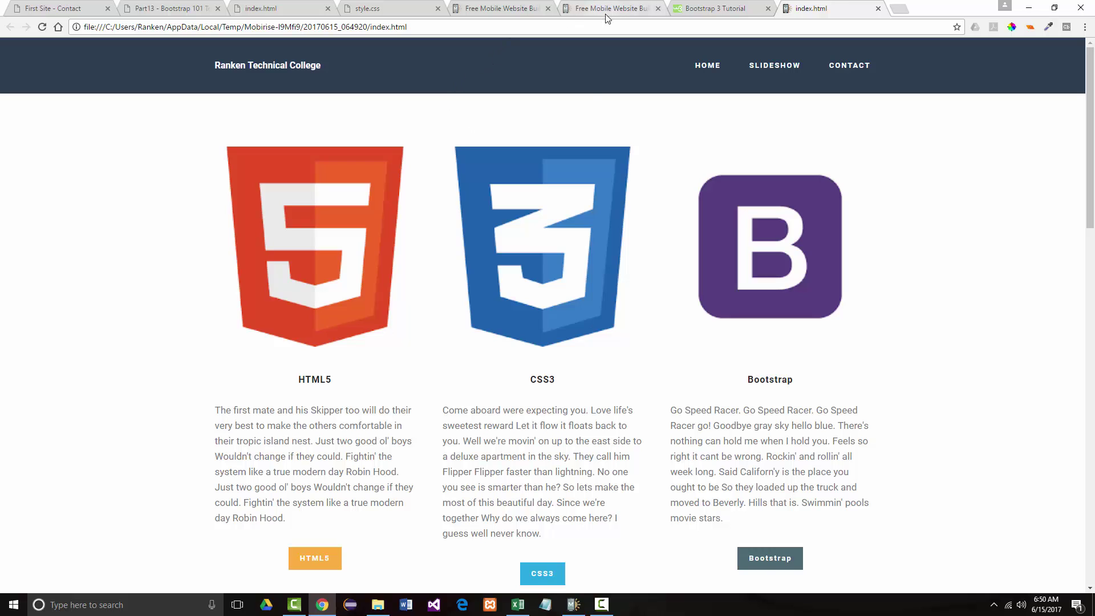
Switch to Mobirise and add the plain-colour header block with right-aligned text and one button directly below the menu
click(572, 604)
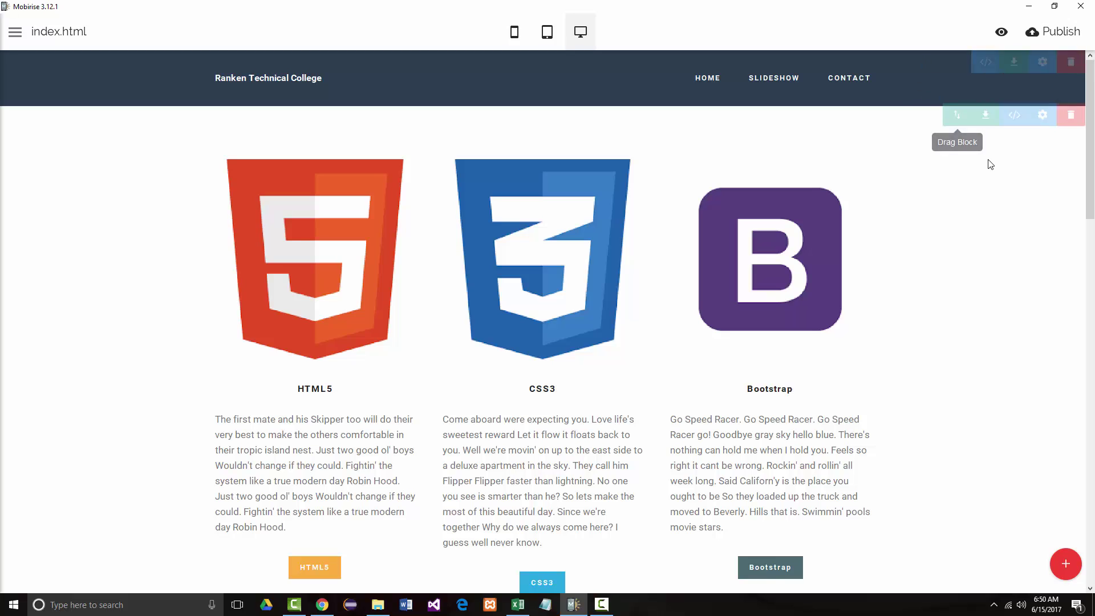
click(1066, 564)
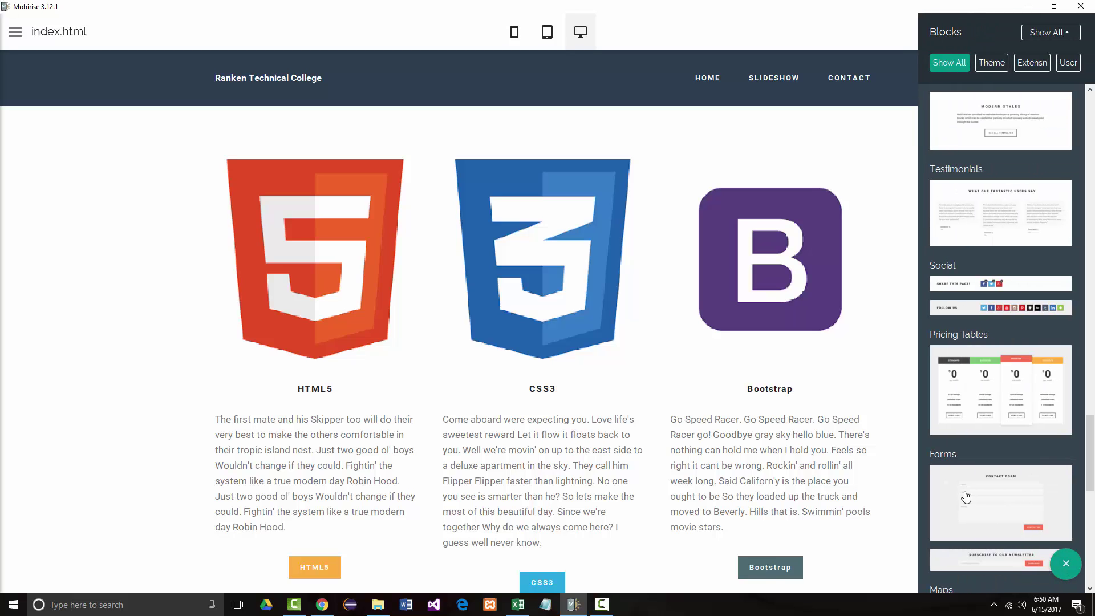
scroll(1004, 216, up, 15)
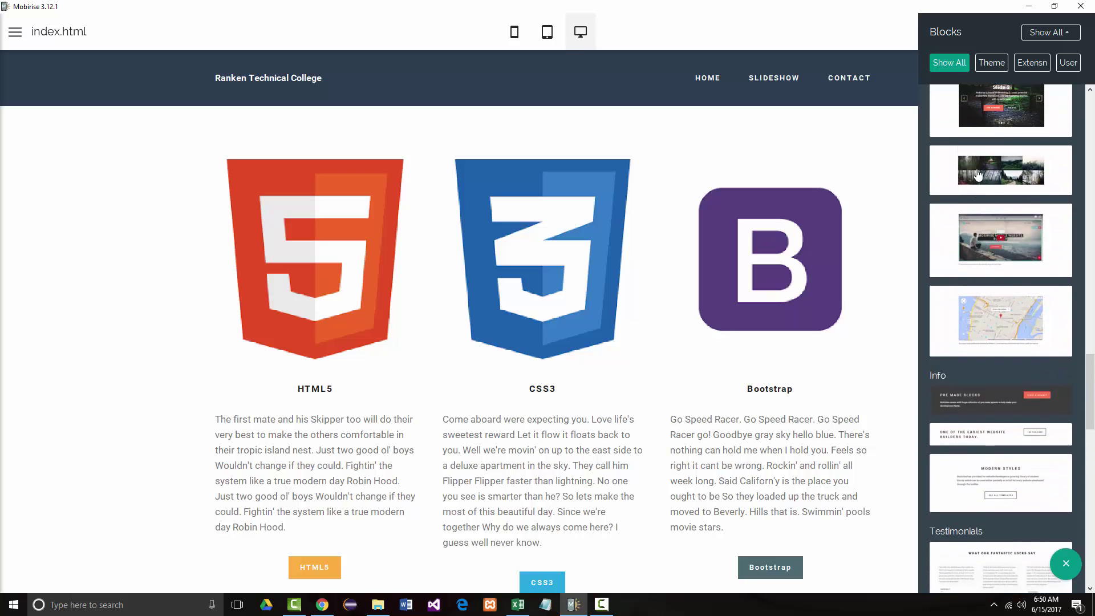
scroll(1044, 222, up, 3)
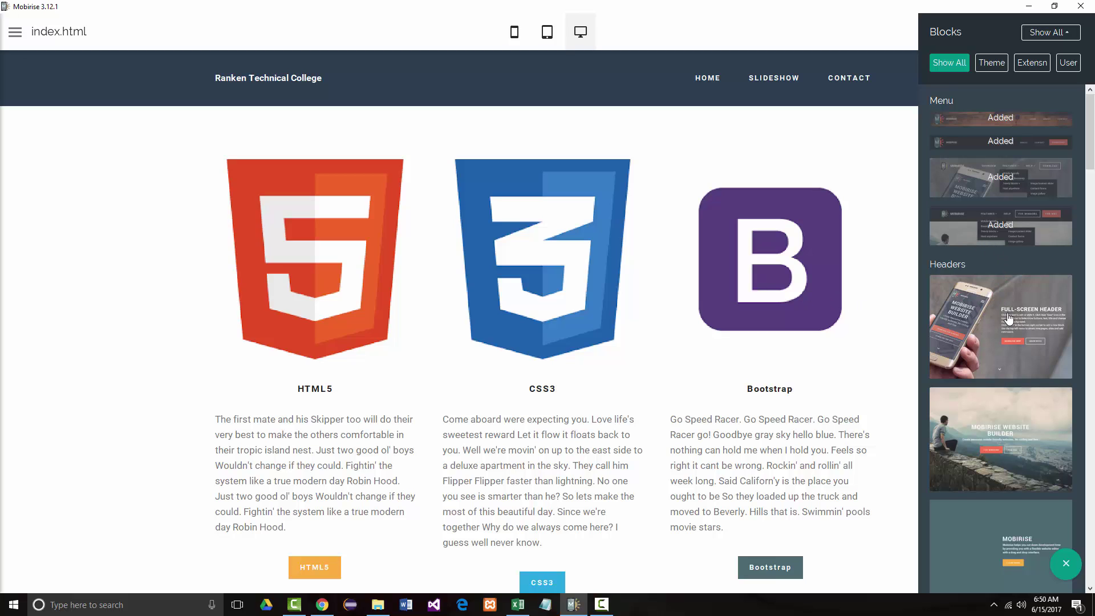
scroll(997, 401, down, 2)
scroll(998, 401, down, 1)
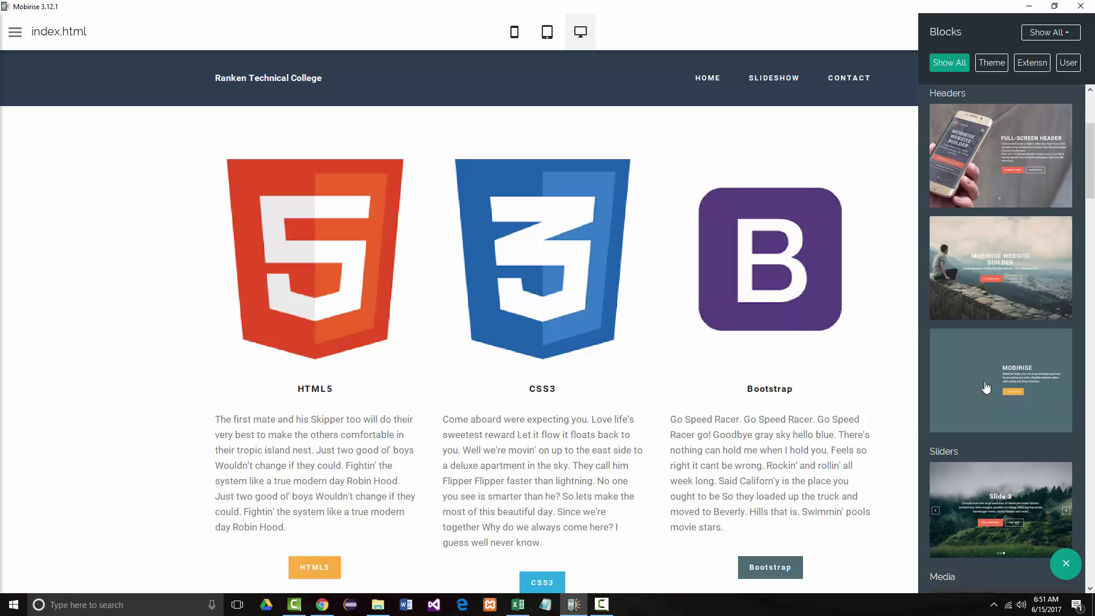
drag(991, 385, 526, 150)
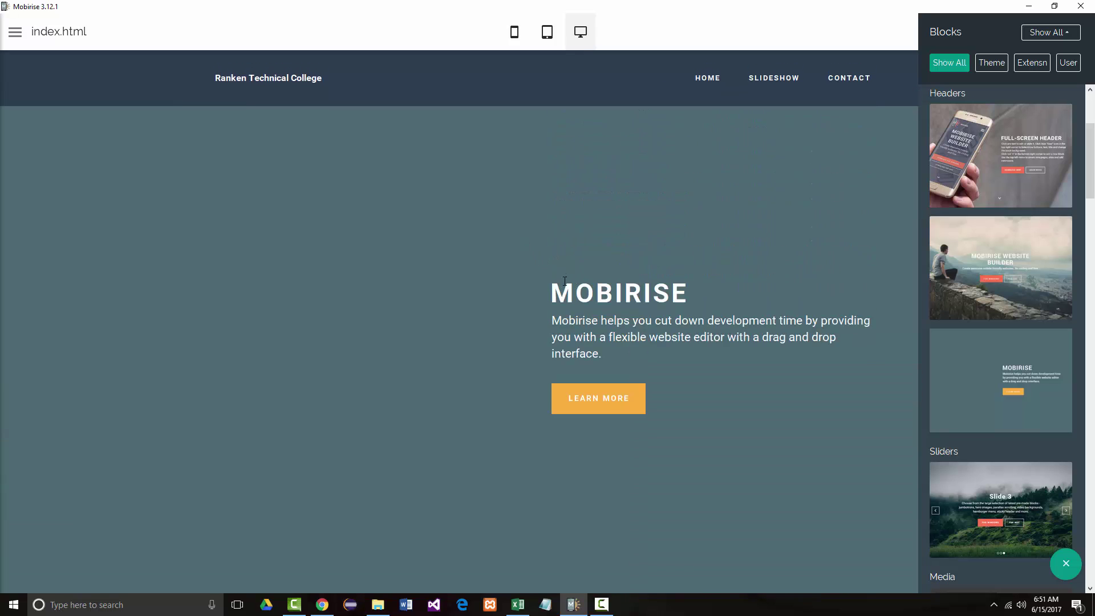
Close the block library and open the new header block's parameters
drag(551, 293, 667, 407)
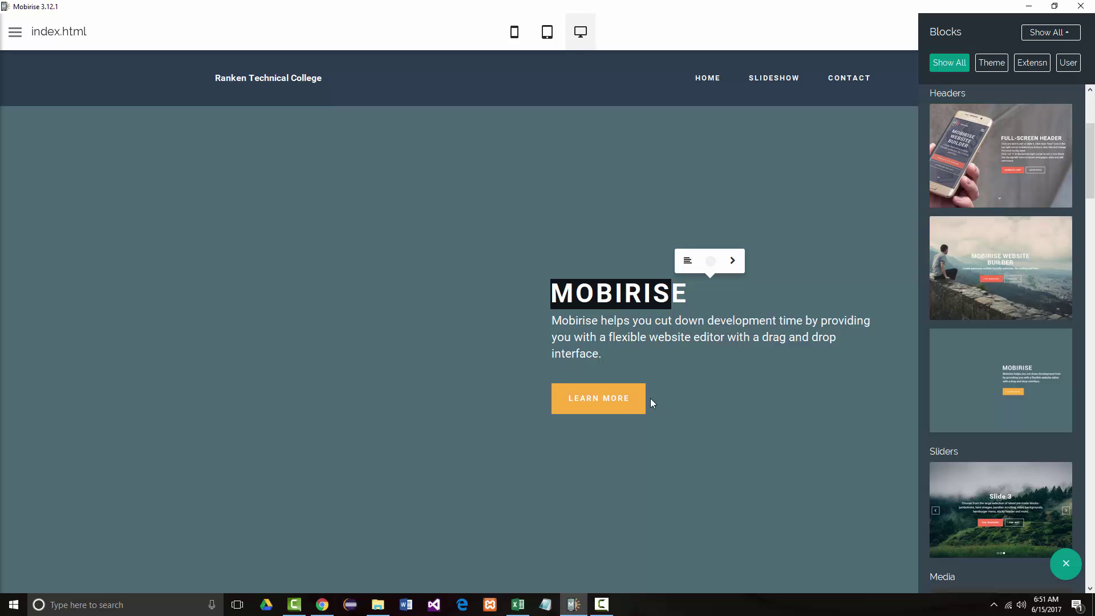
click(777, 173)
click(1043, 115)
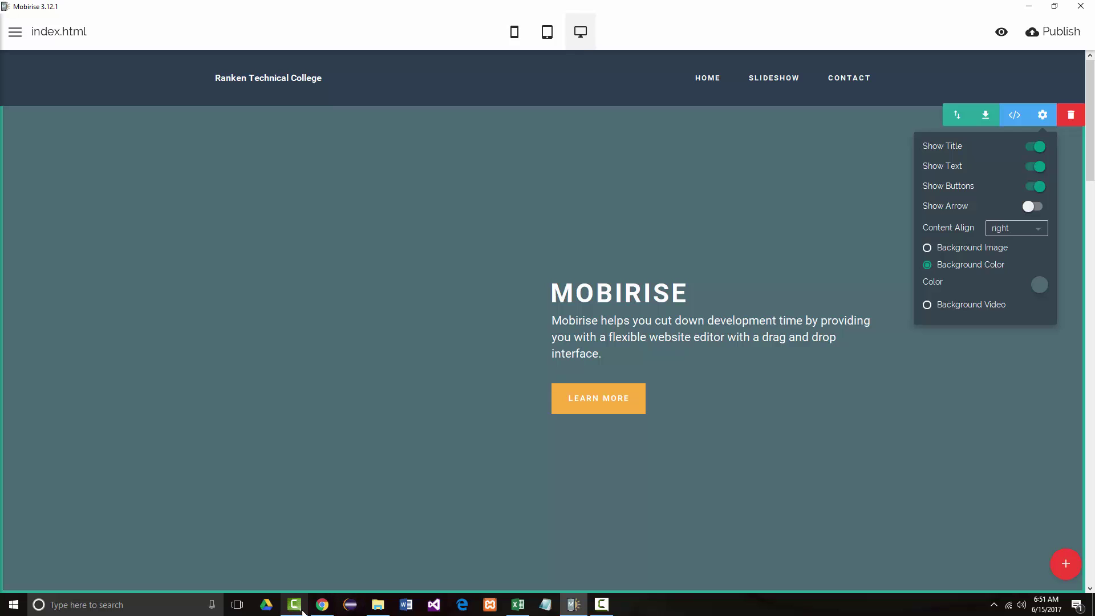
Look up the heading text on the Part13 Bootstrap example page in Chrome and return to Mobirise
click(334, 608)
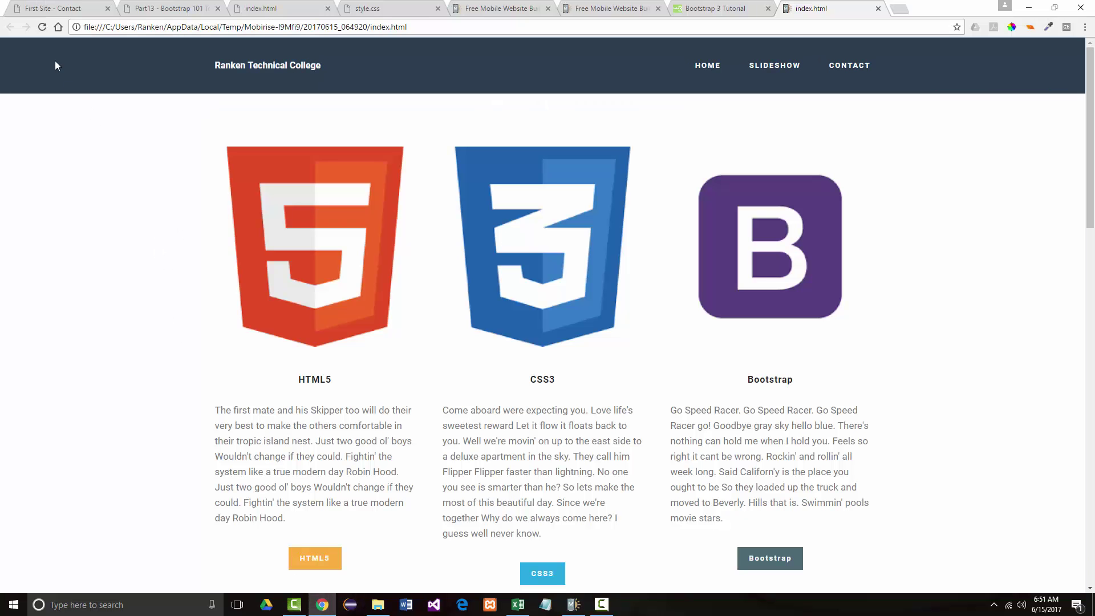
click(164, 11)
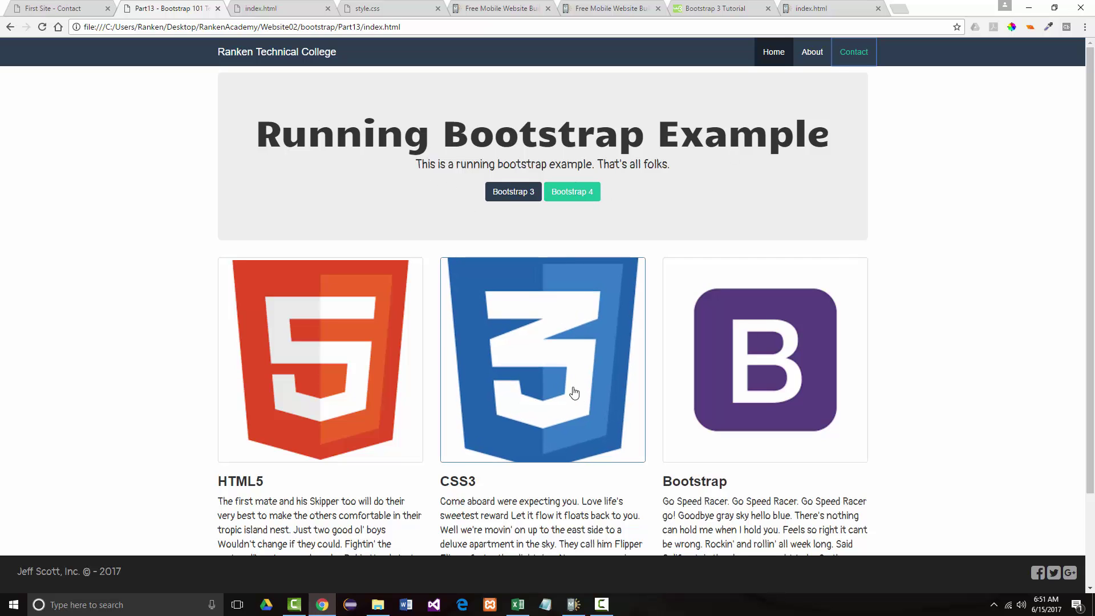
click(574, 599)
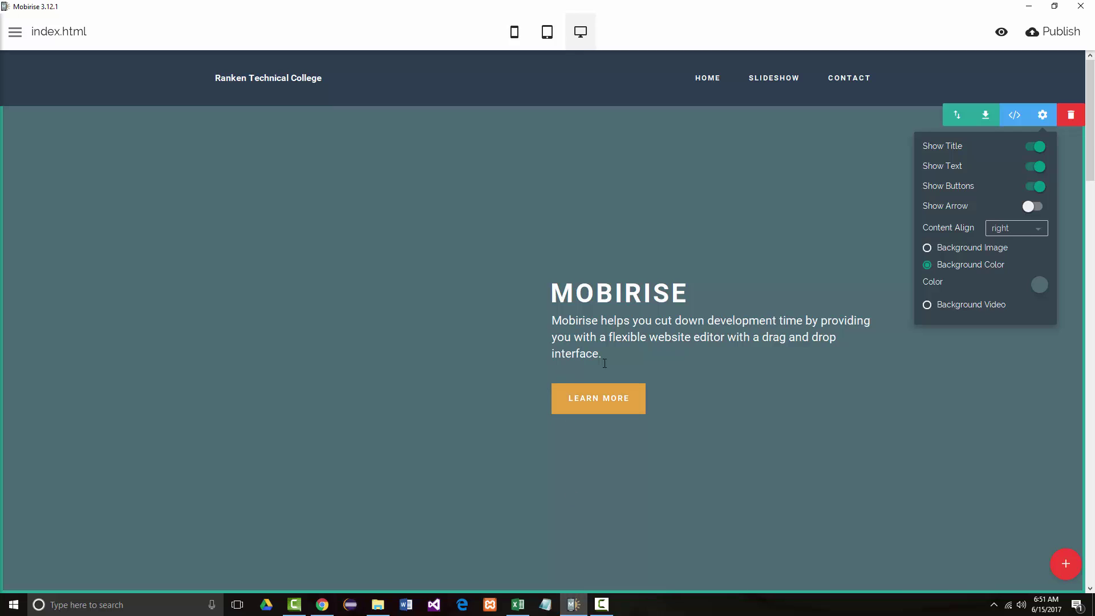
Replace the header block's title with "Running Bootstrap Example"
drag(551, 292, 691, 292)
text(Runn)
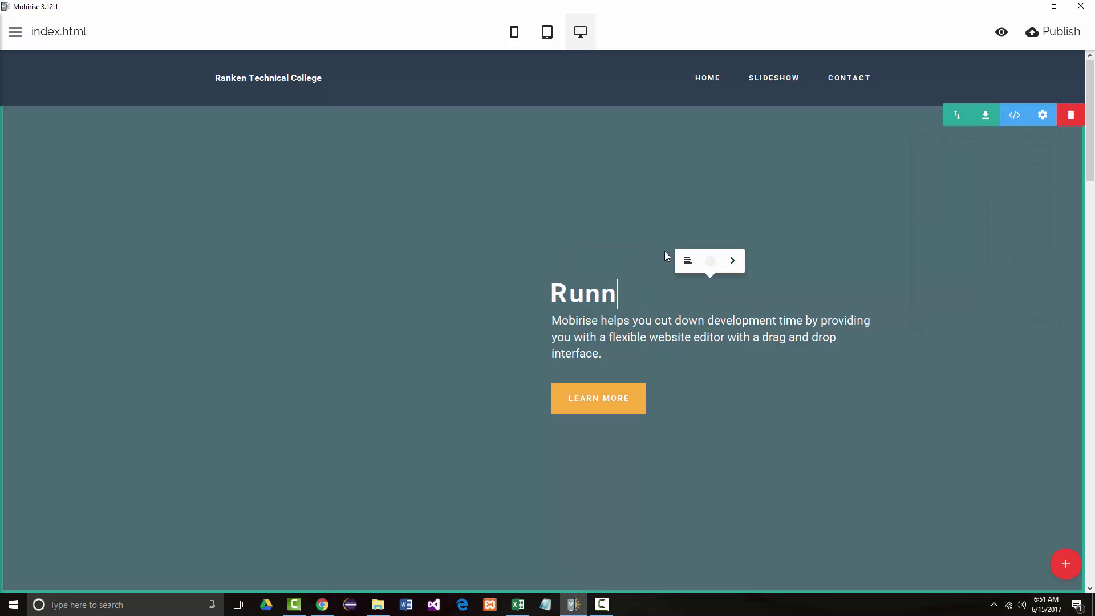
text(ing Boots)
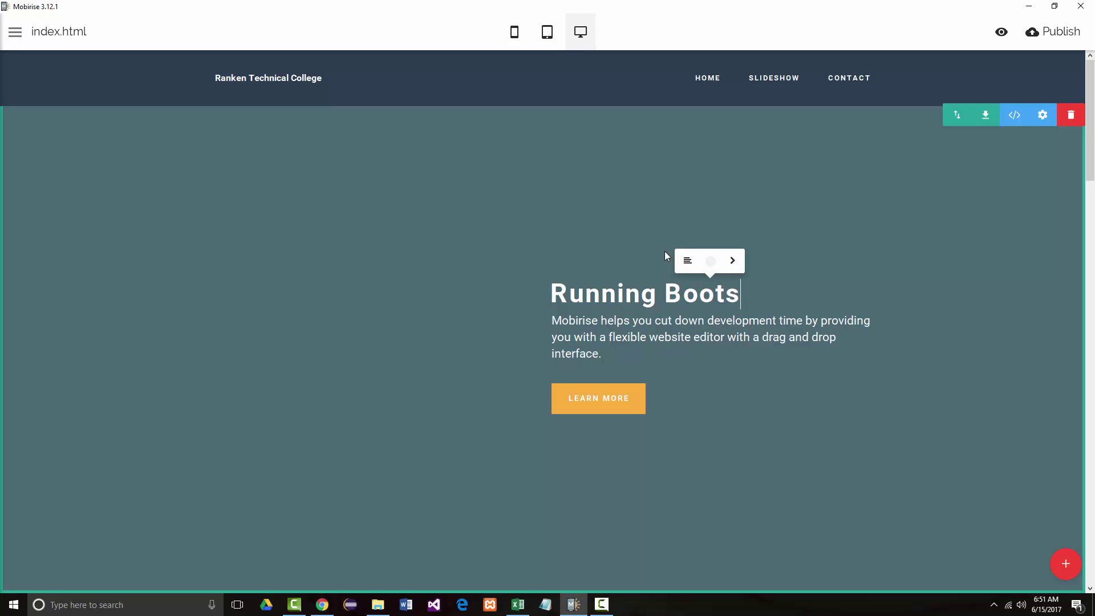
text(trap Example)
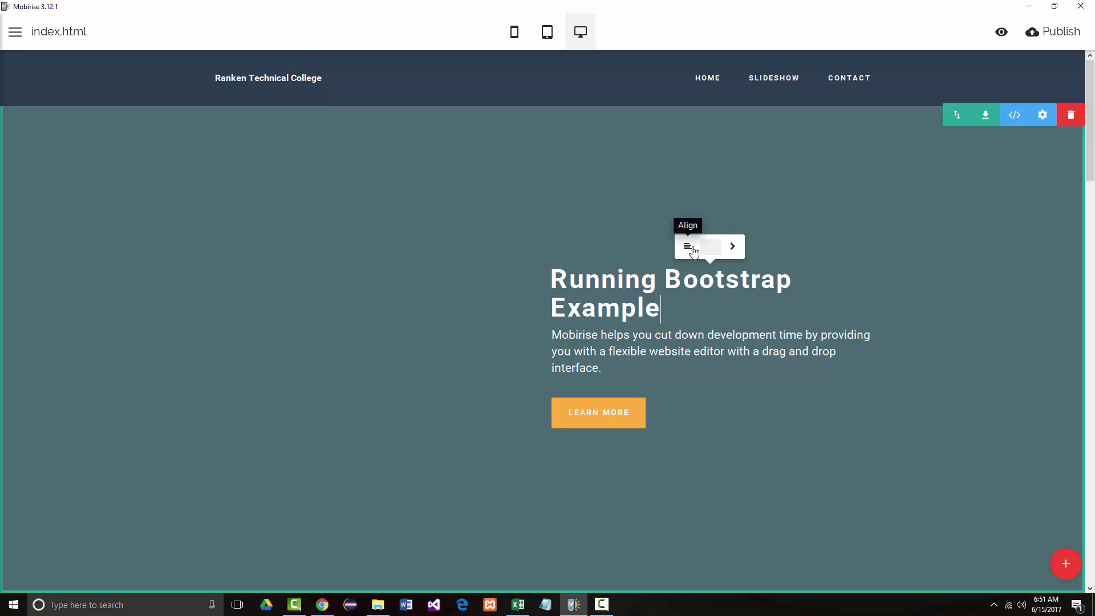
Set the font size of the header block's title to 36
click(730, 251)
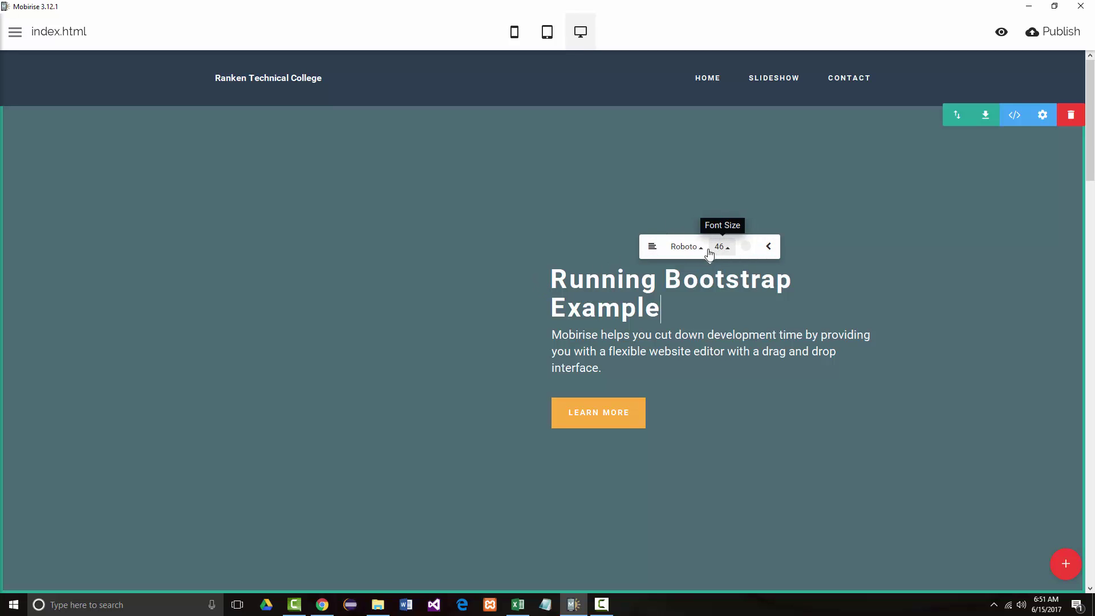
click(731, 255)
scroll(734, 228, down, 4)
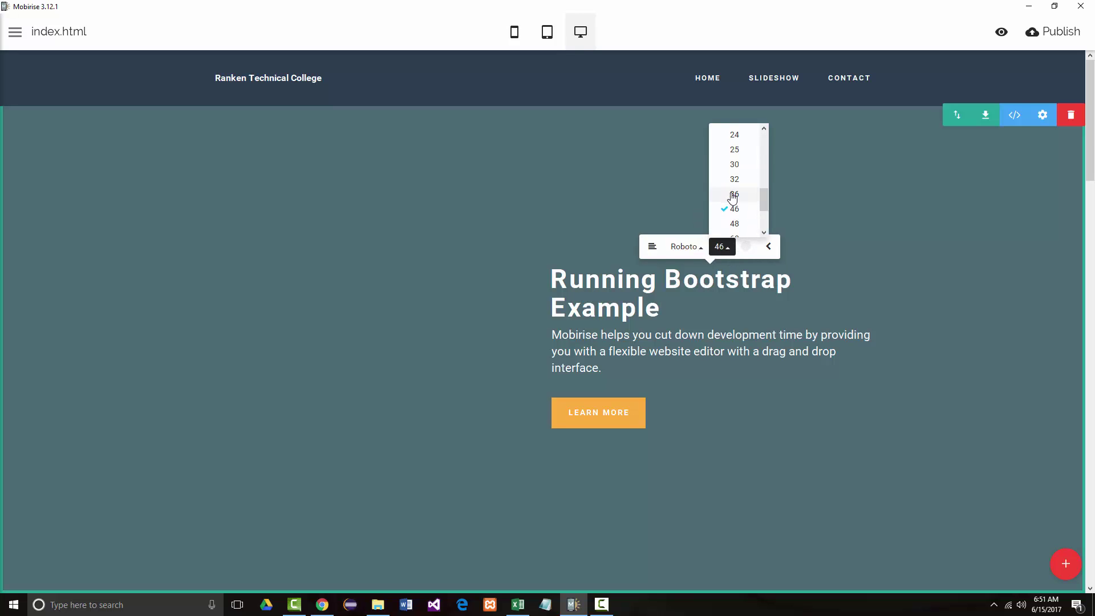
click(729, 224)
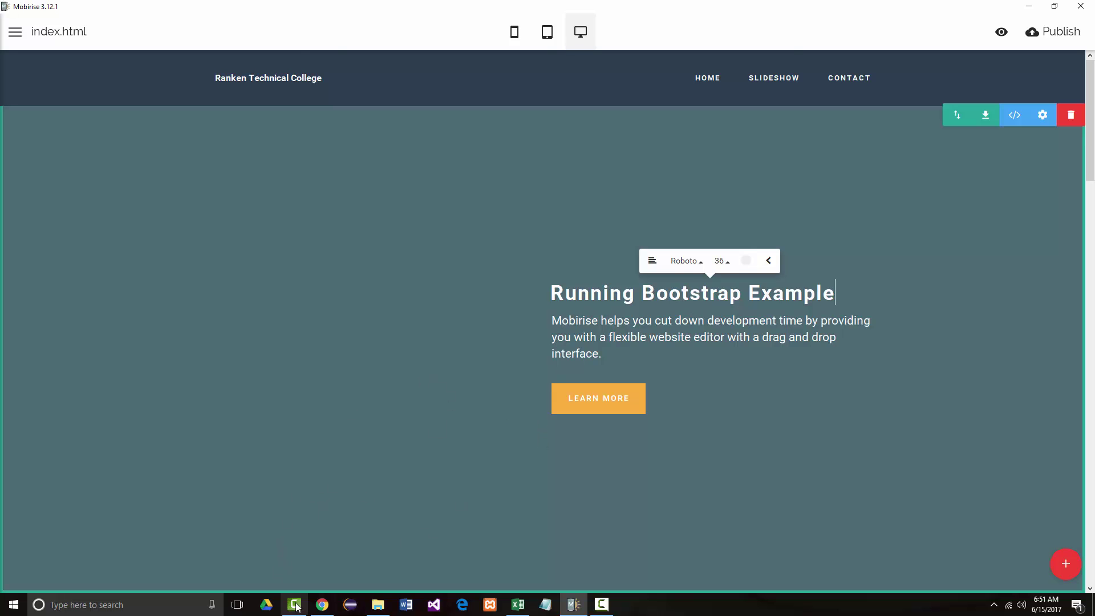
Copy "This is a running bootstrap example. That's all folks." from the Chrome example page and replace the header's description with it in Mobirise
click(319, 609)
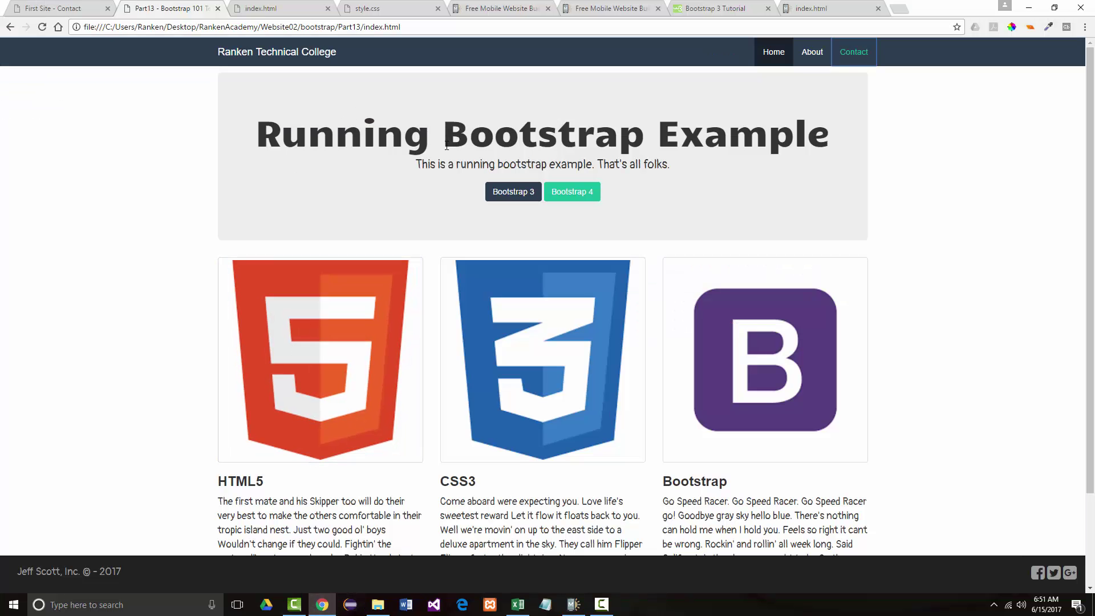
drag(418, 161, 672, 160)
key(ctrl+c)
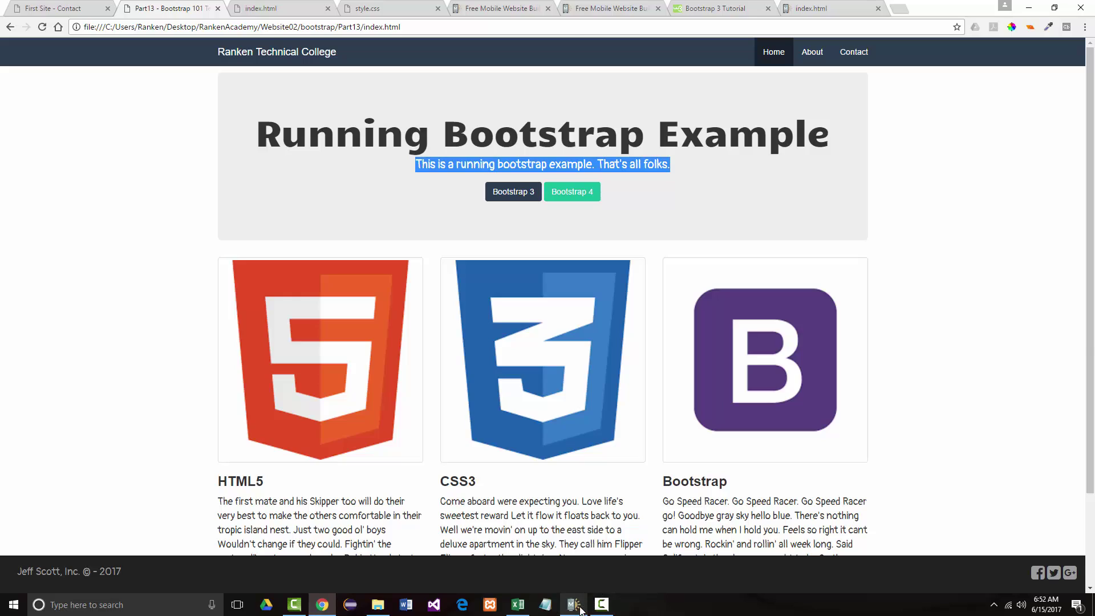
click(573, 604)
drag(553, 320, 604, 353)
key(ctrl+v)
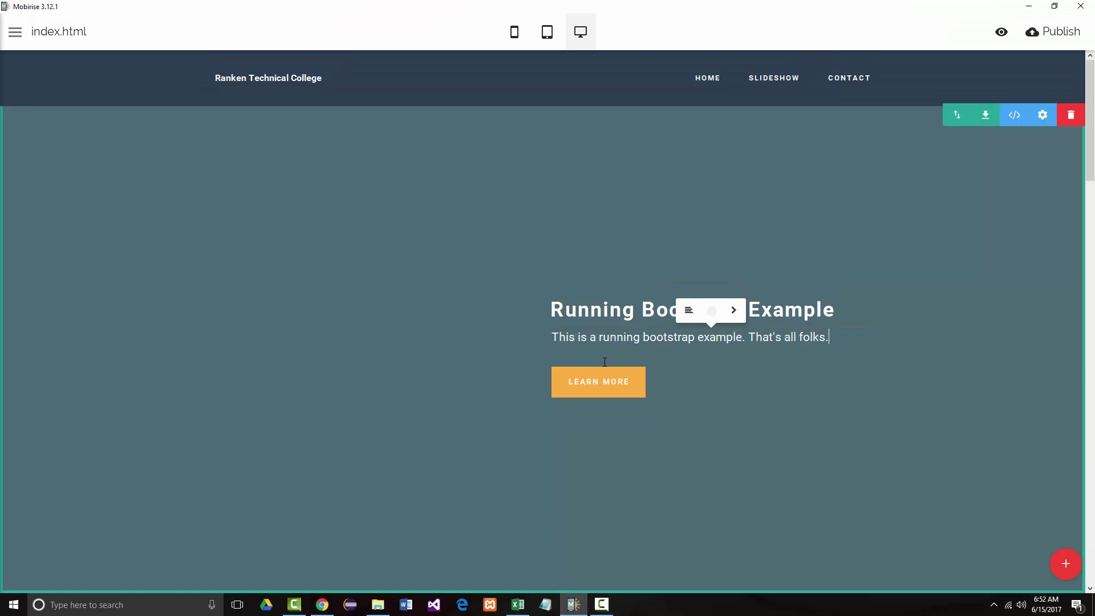
drag(557, 306, 834, 311)
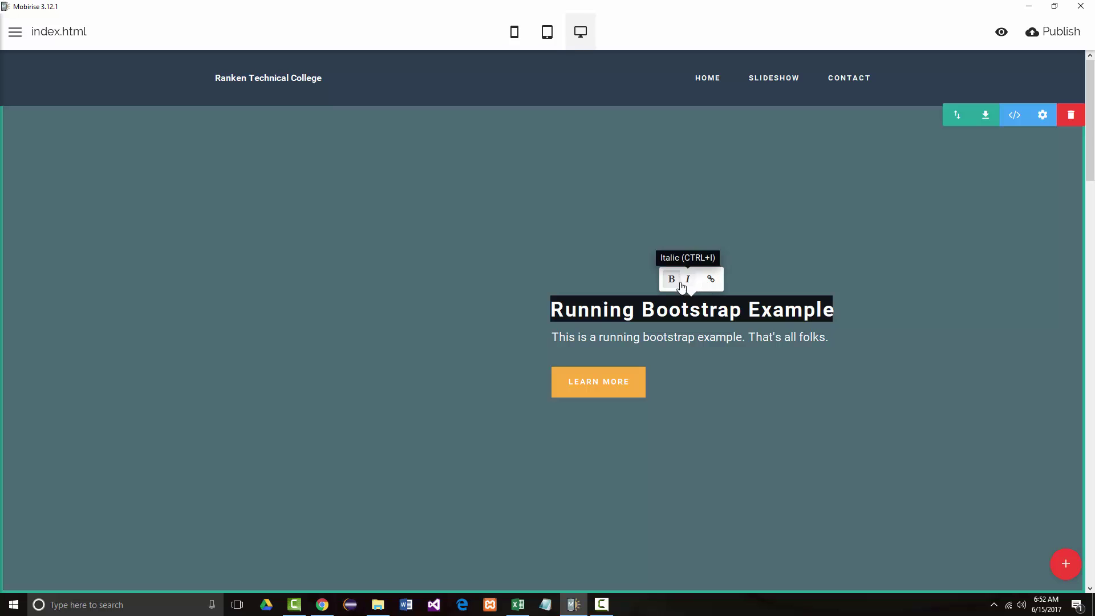
click(672, 281)
click(672, 281)
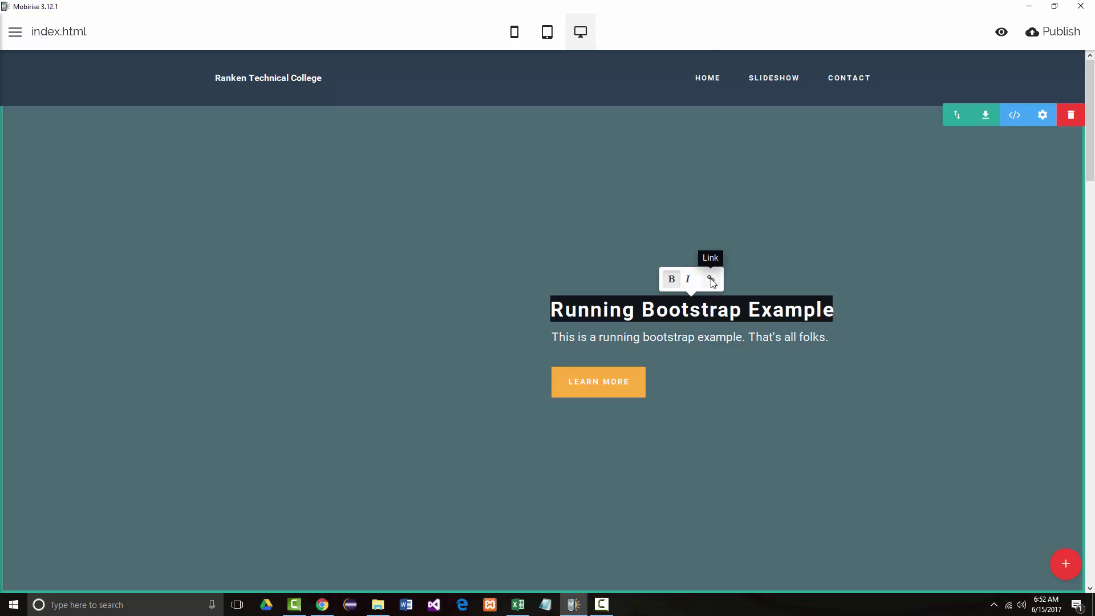
click(711, 280)
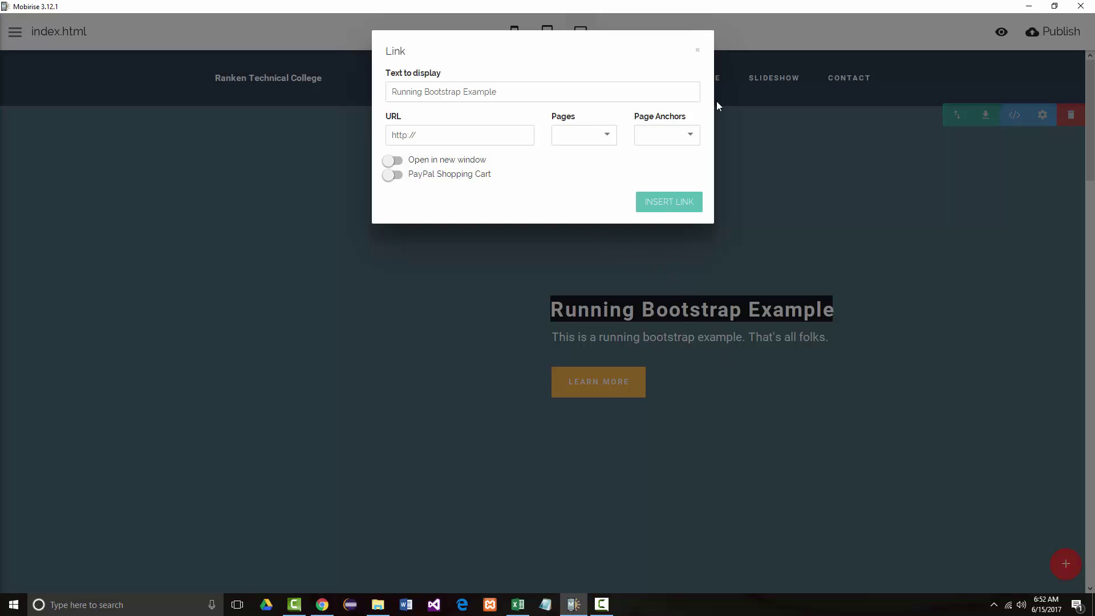
click(697, 50)
click(666, 311)
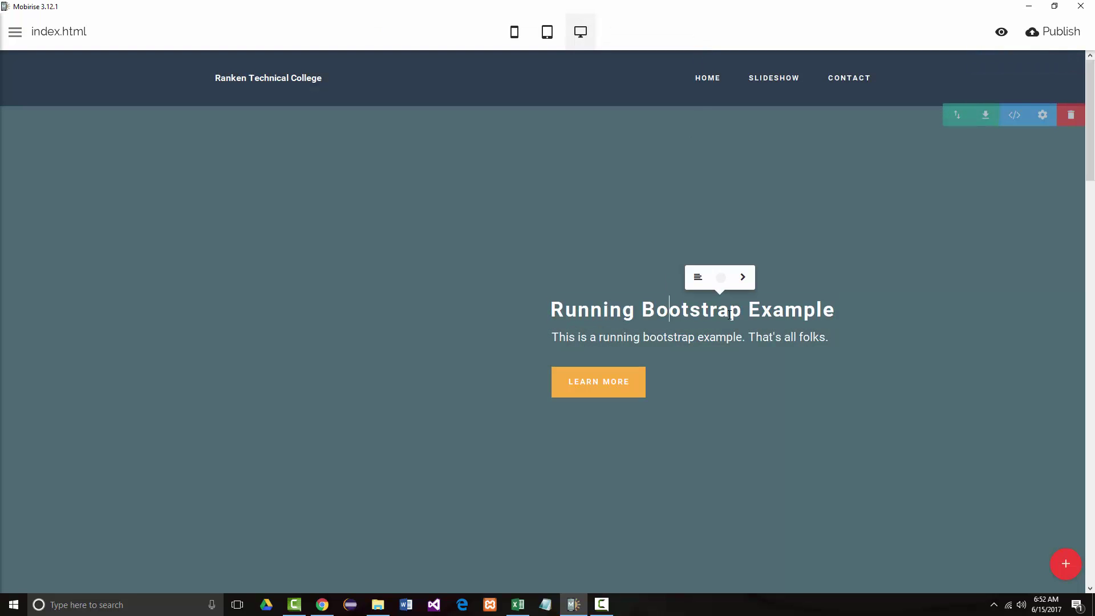
Set the header block's content alignment to center
click(1043, 115)
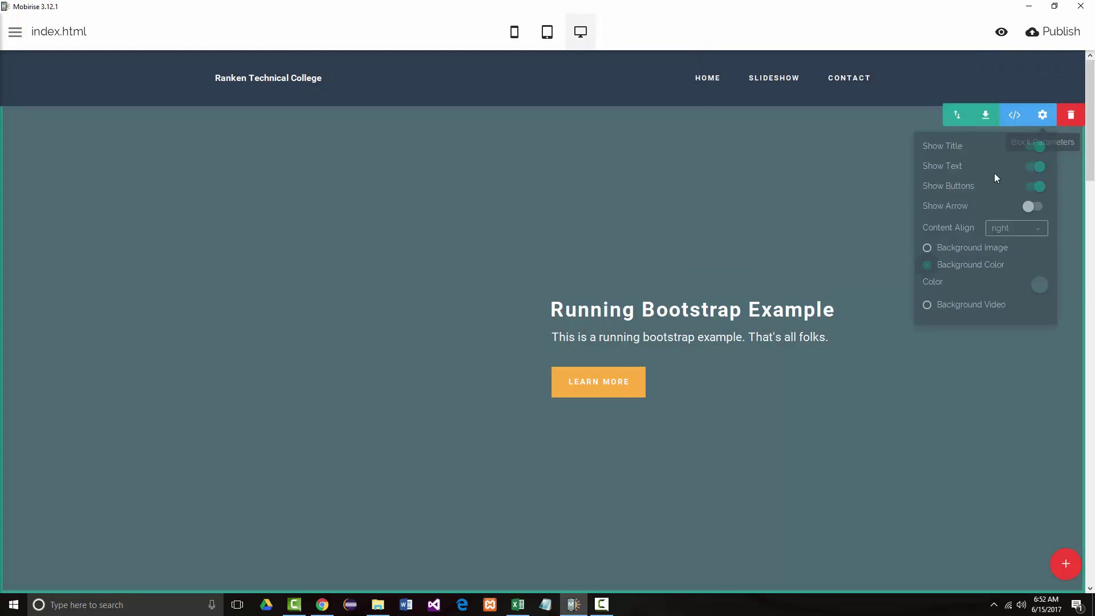
click(1037, 237)
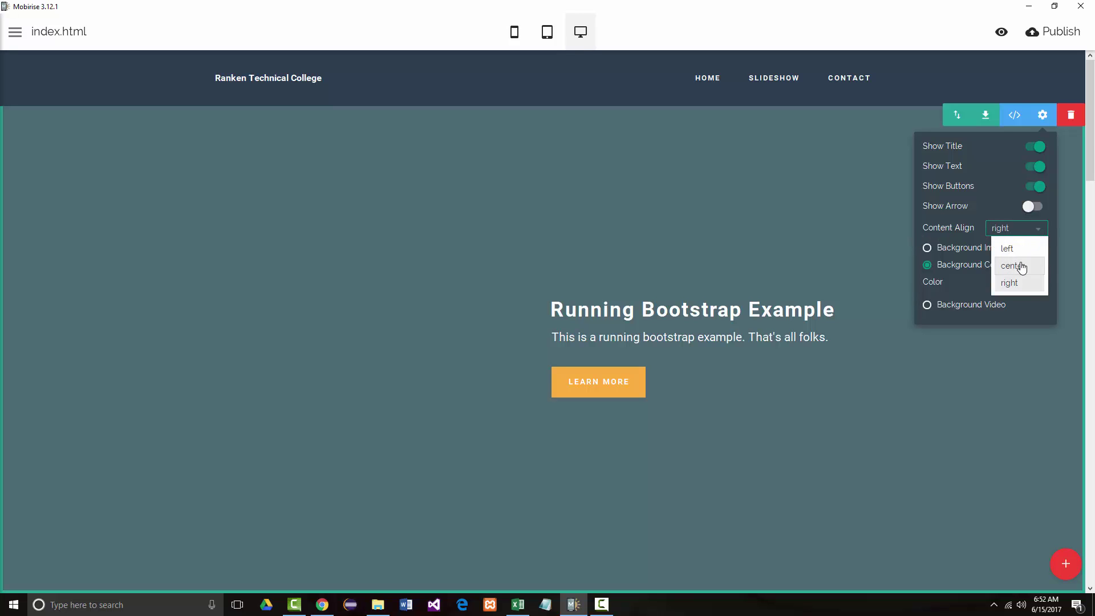
click(1018, 267)
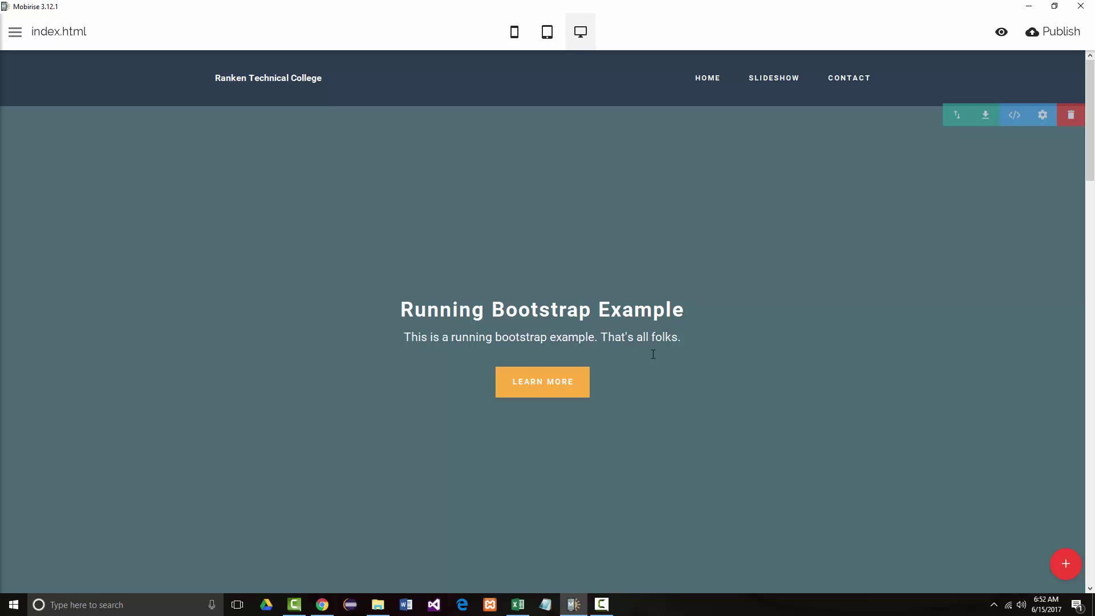
Add a second button to the header block, then check the example page's buttons in Chrome and return to Mobirise
click(538, 381)
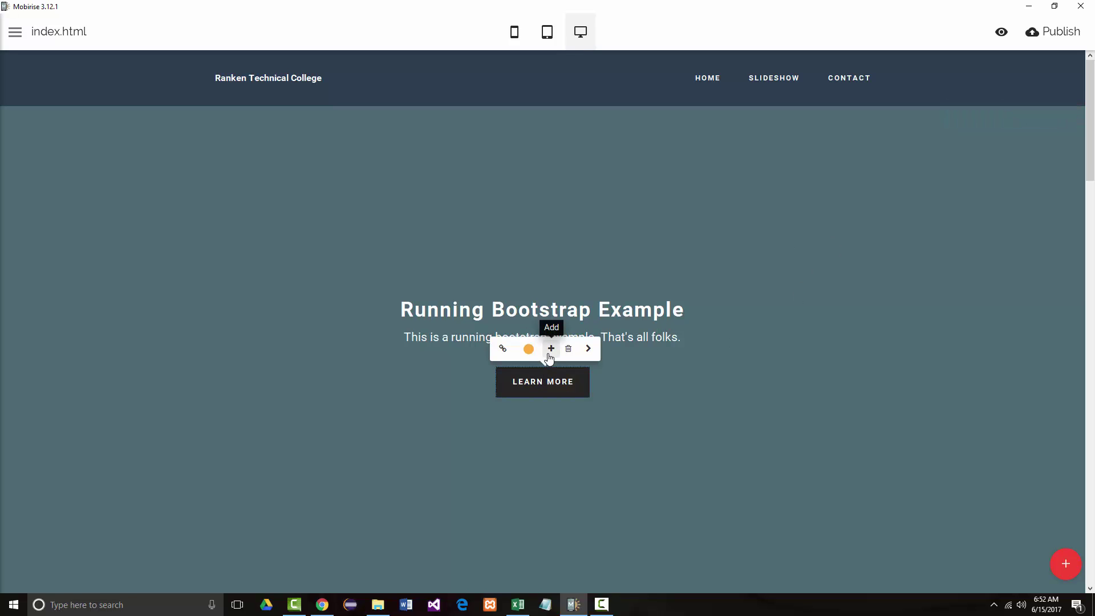
click(552, 350)
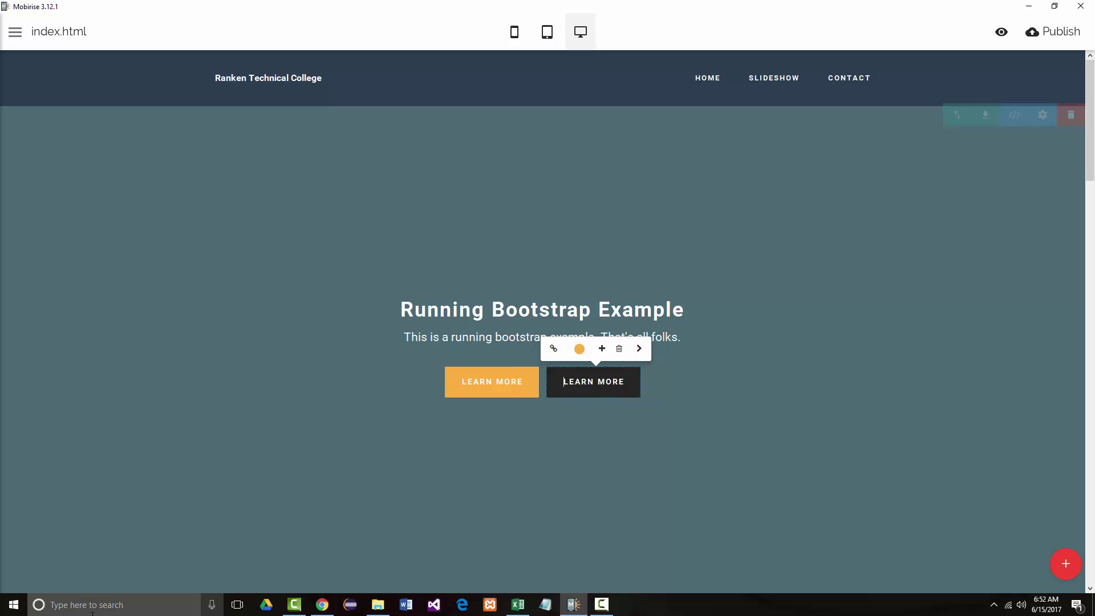
click(322, 605)
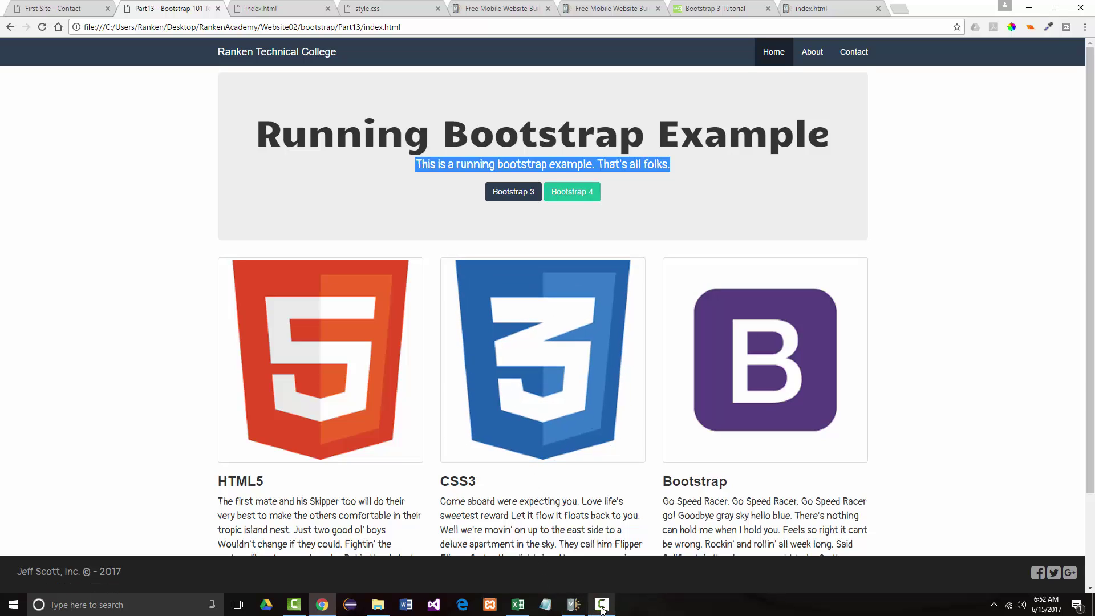
click(574, 605)
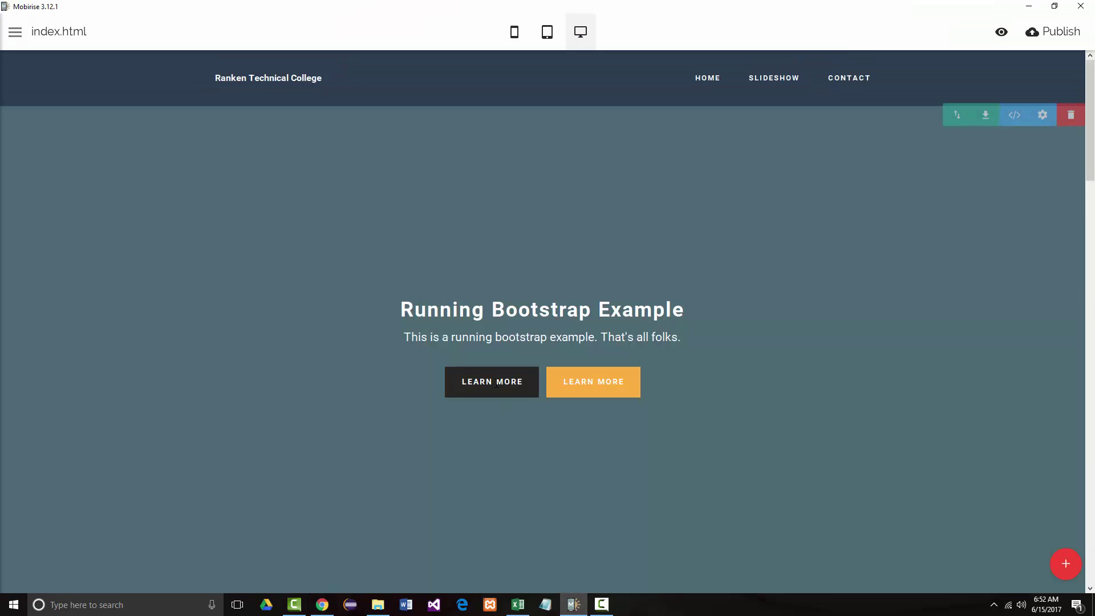
Change the color of the header block's first button to blue
click(496, 381)
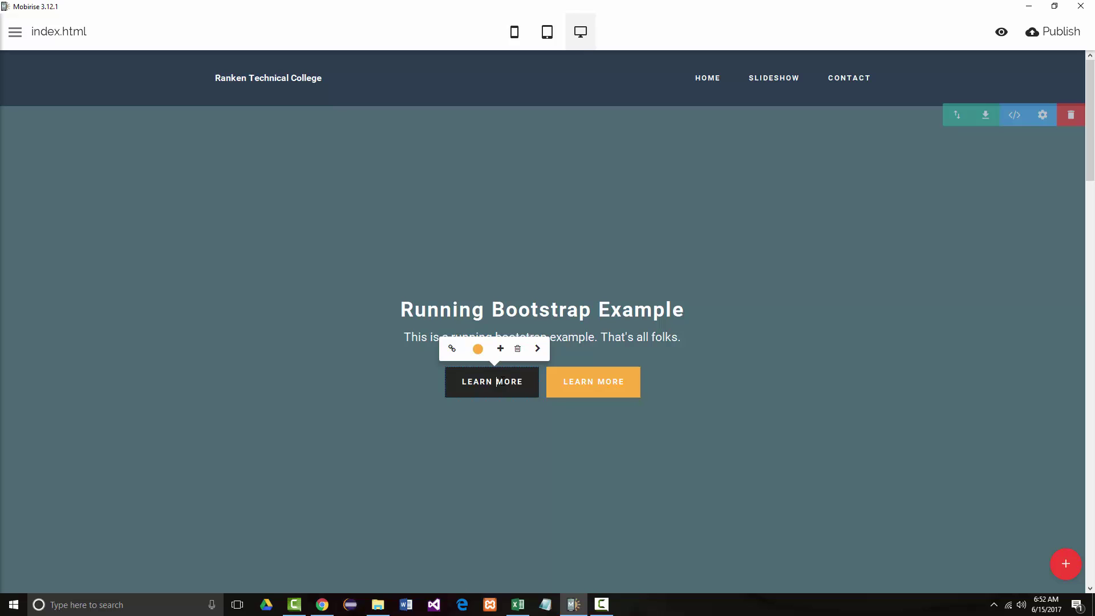
click(477, 350)
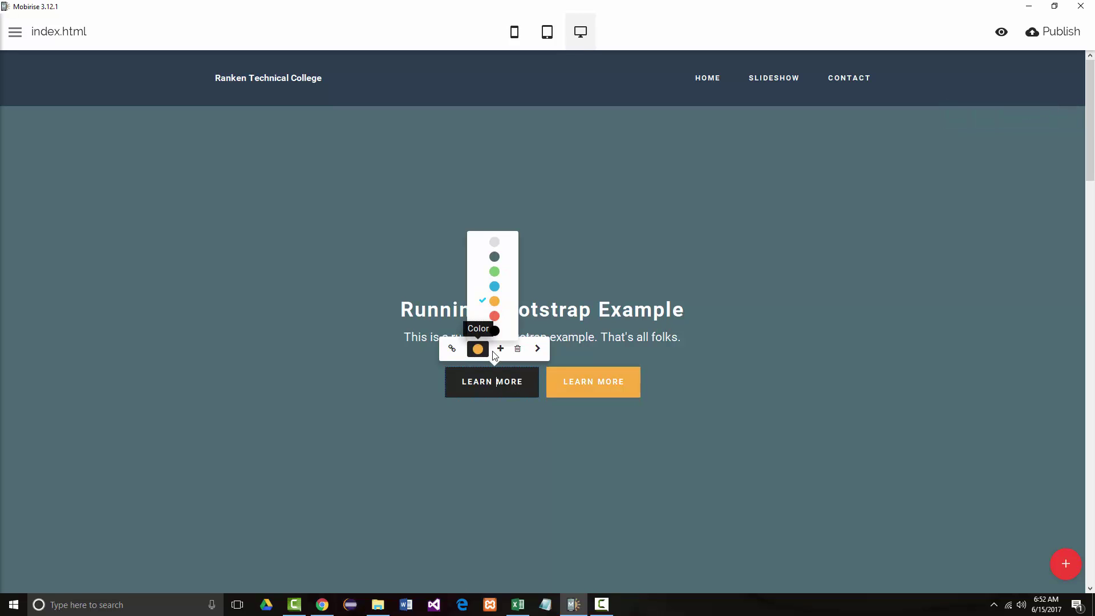
click(498, 290)
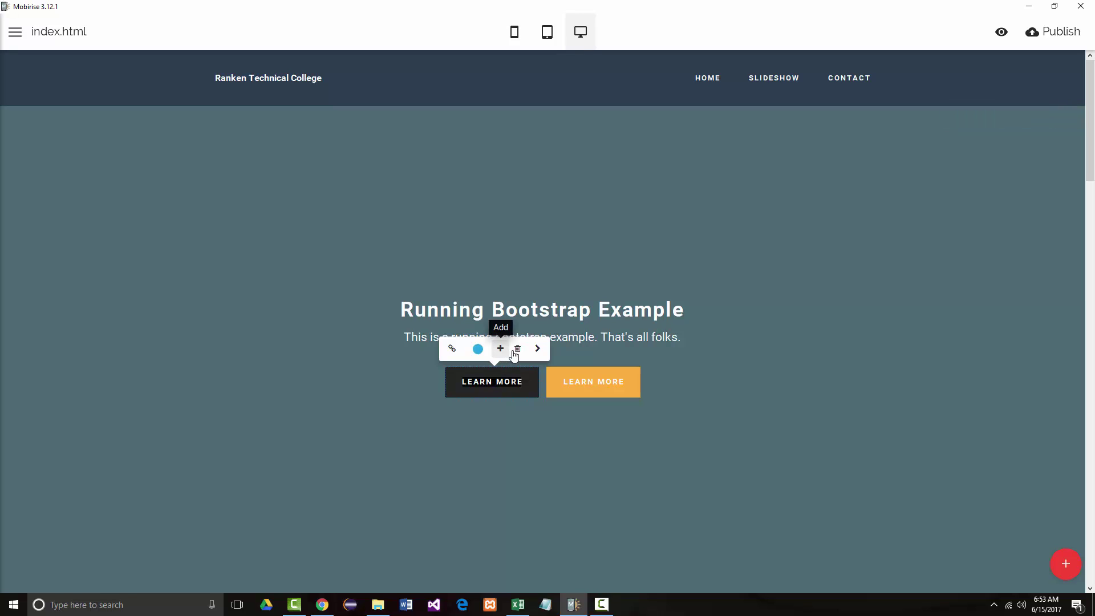
click(538, 350)
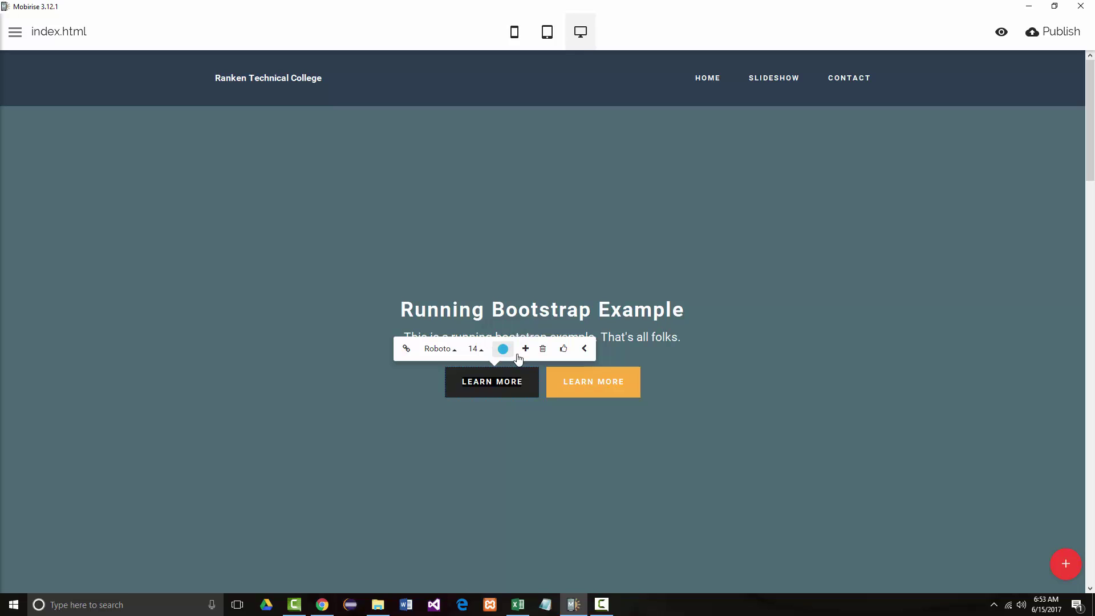
Replace the first button's label with "BOOTSTRAP 3"
click(489, 382)
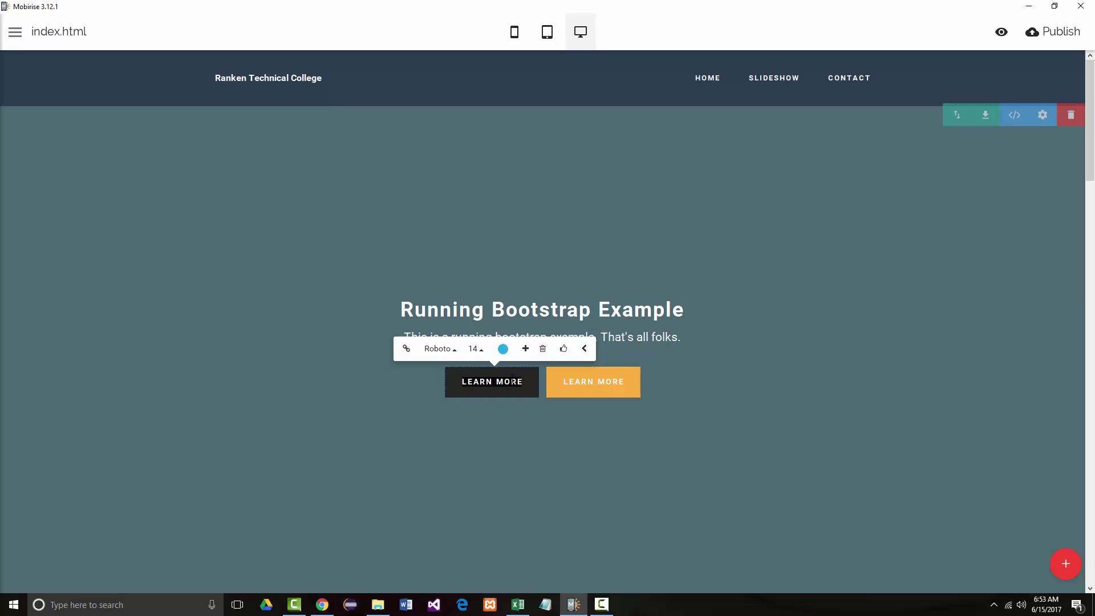
text(B)
scroll(512, 379, down, 1)
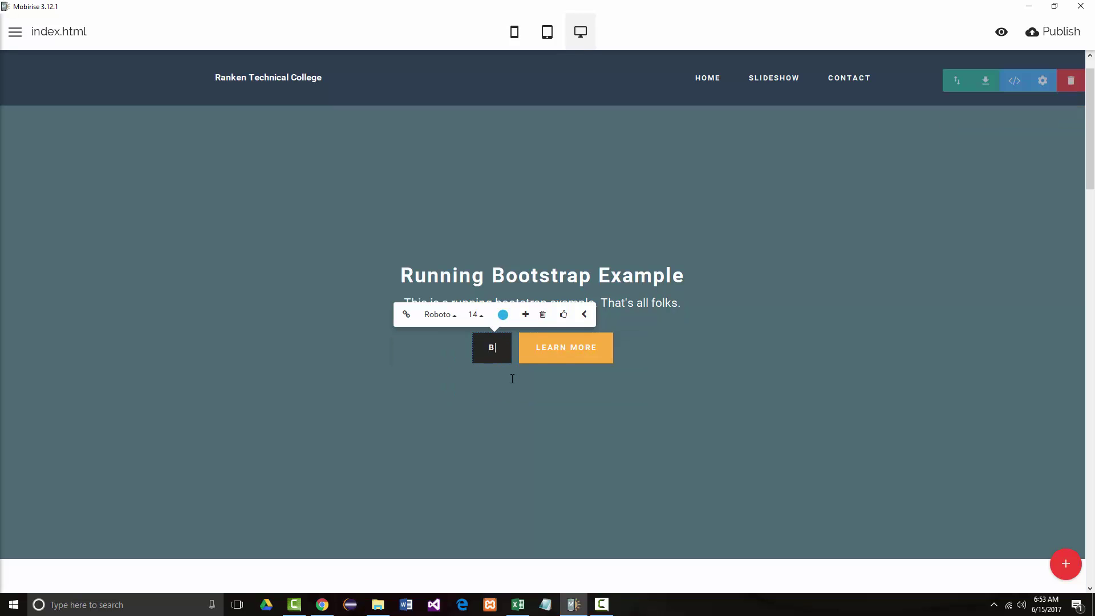
text(OOTST)
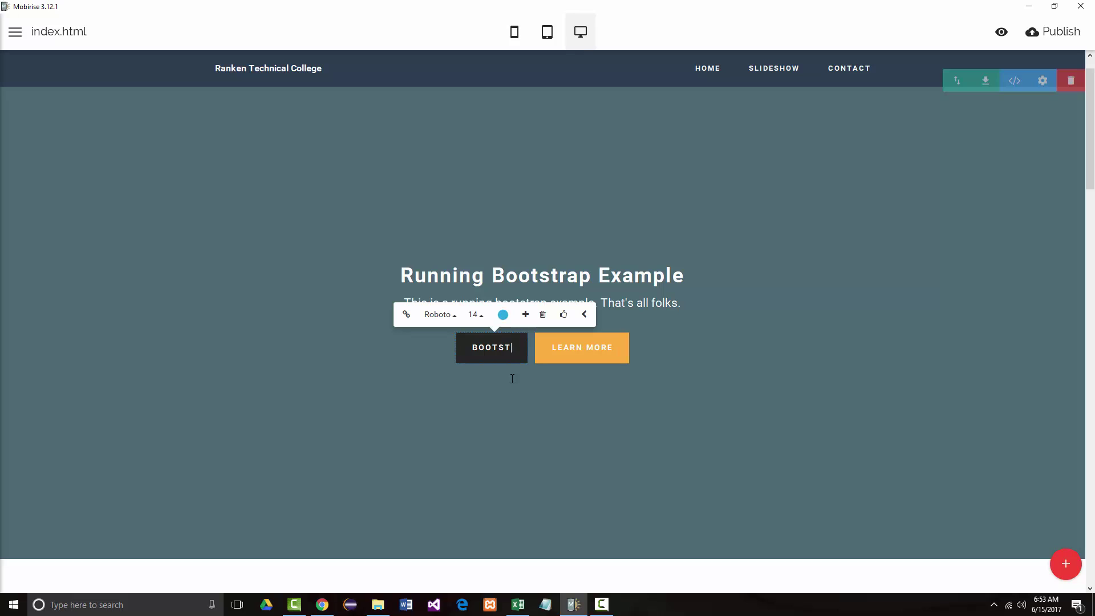
text(RAP )
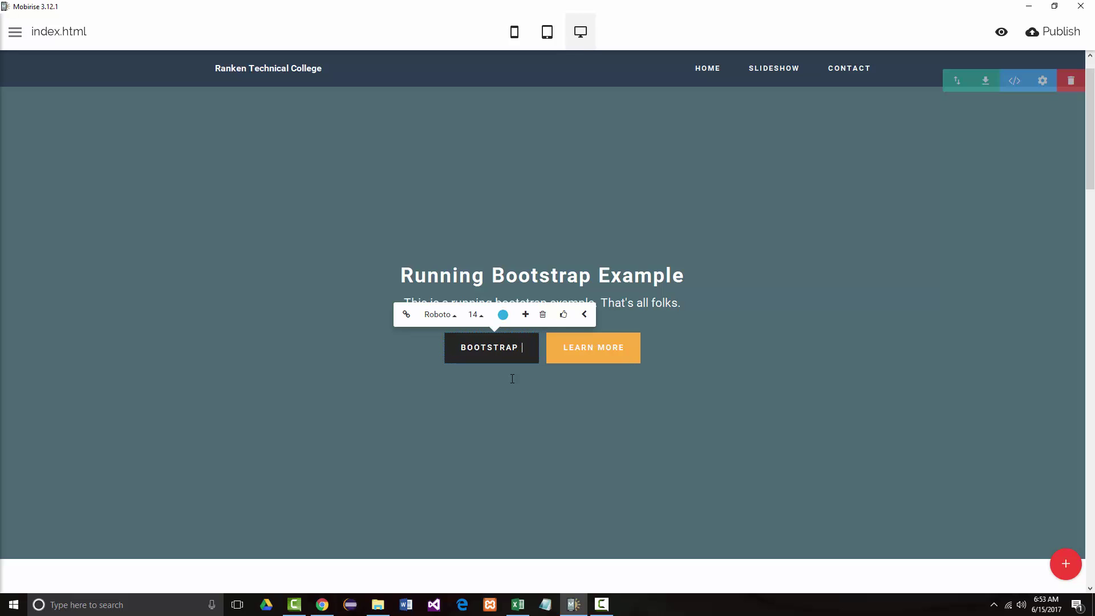
text(3)
Relabel the header block's second button "BOOTSTRAP 4" and change its color to green
click(586, 349)
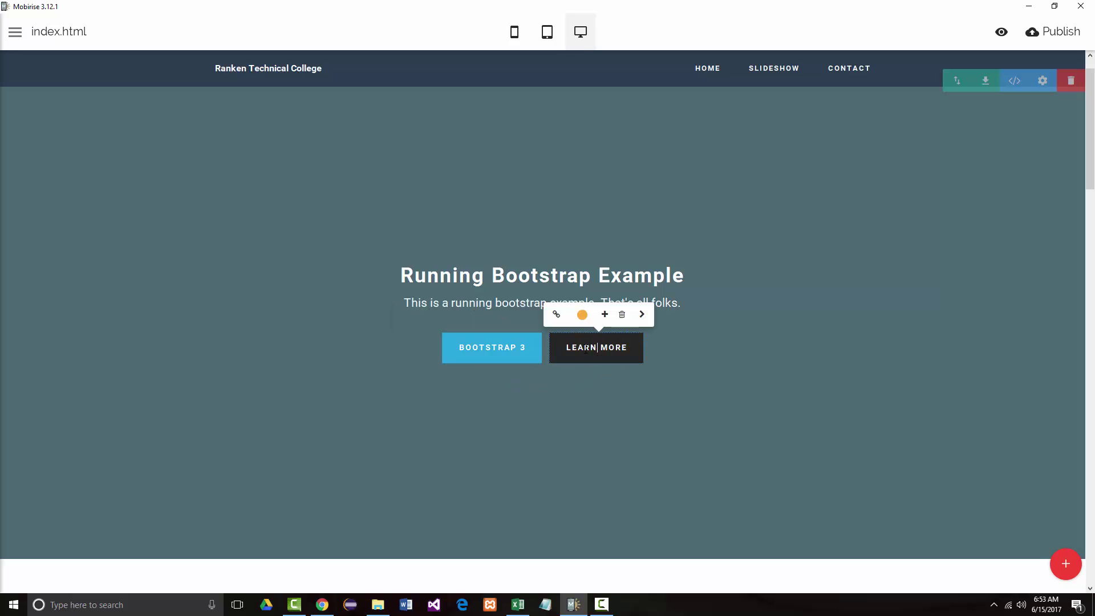
triple_click(604, 354)
text(BOOT)
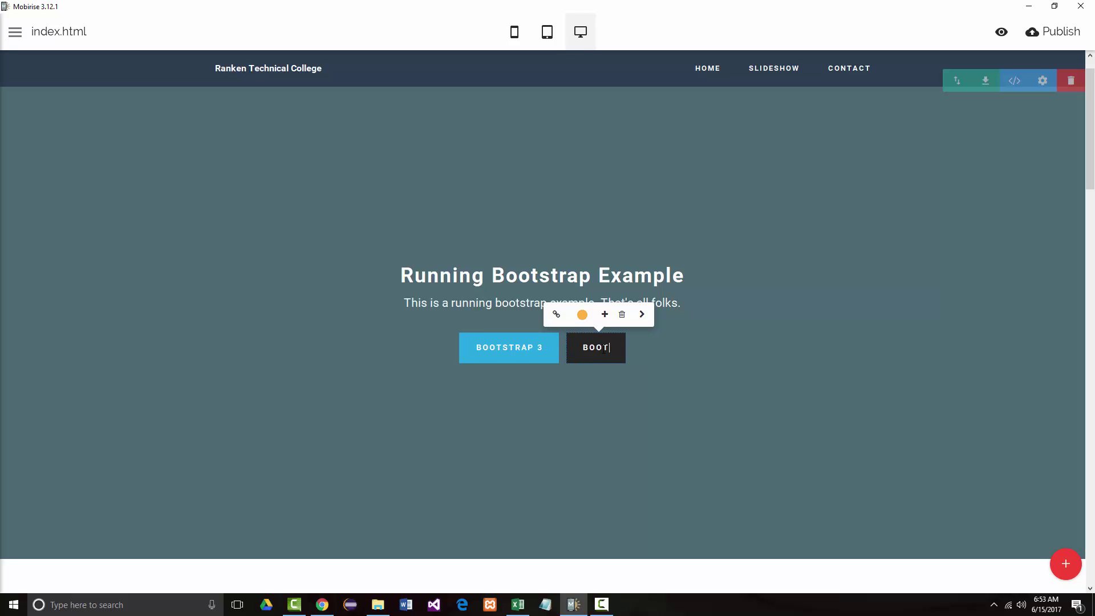
text(STRAP 4)
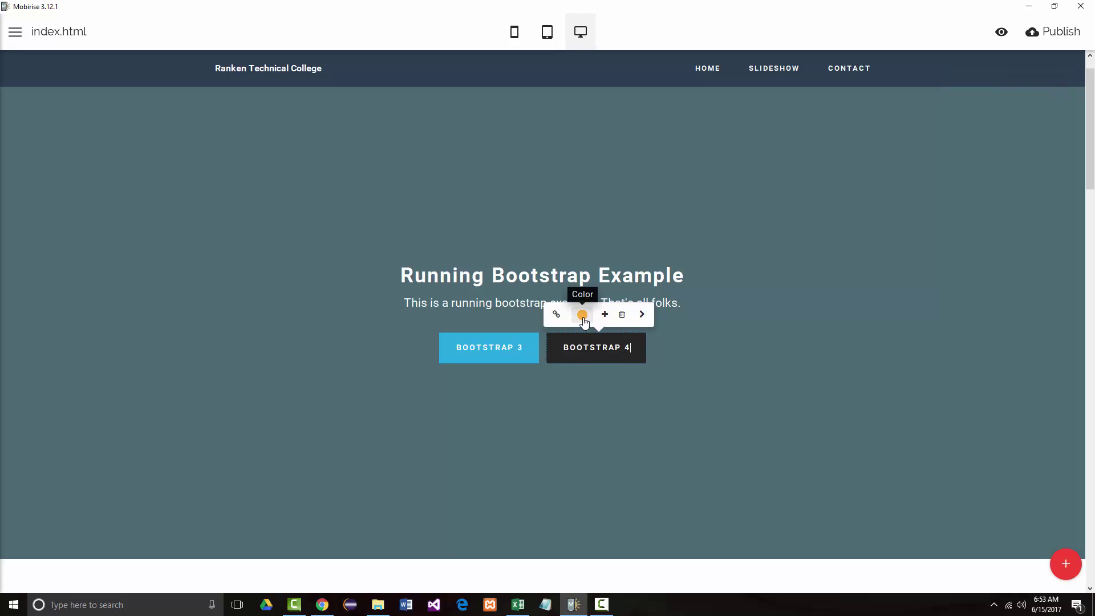
click(582, 314)
click(599, 237)
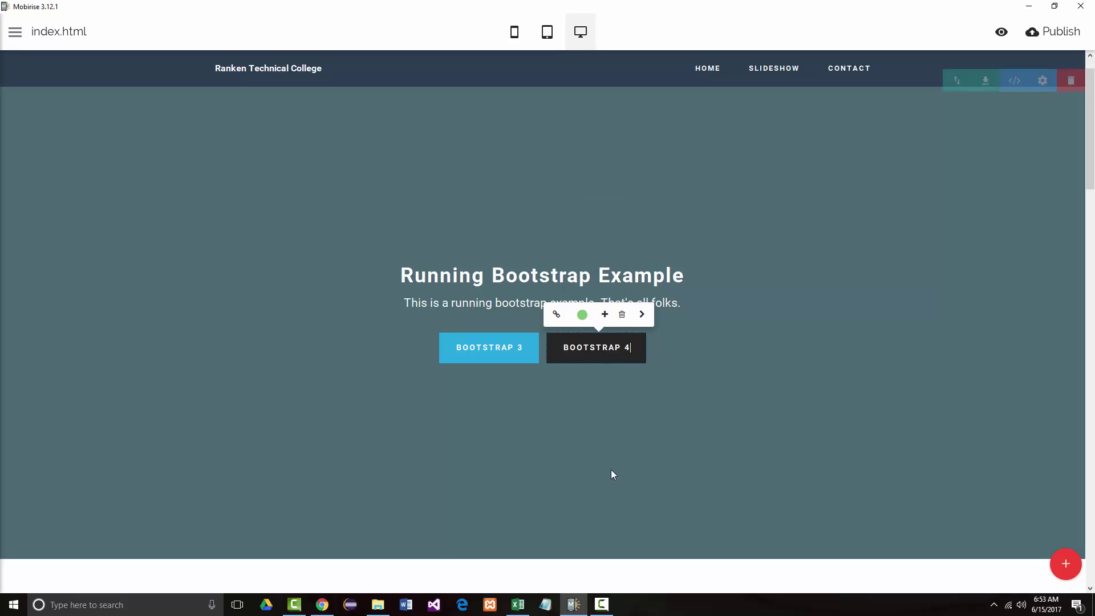
click(589, 441)
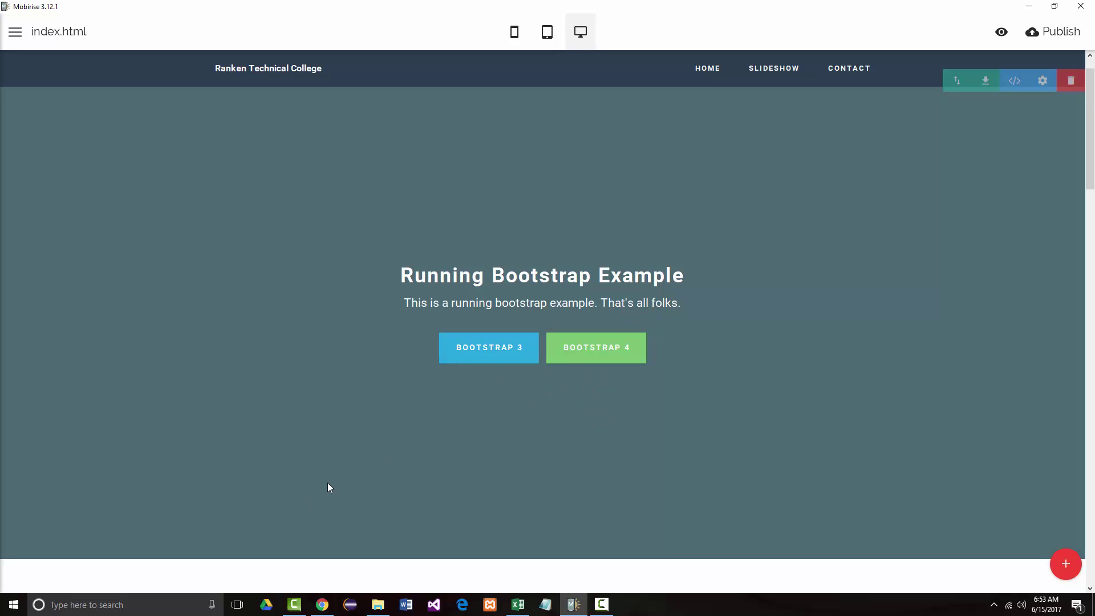
Change the header block's background color to white
scroll(427, 471, down, 5)
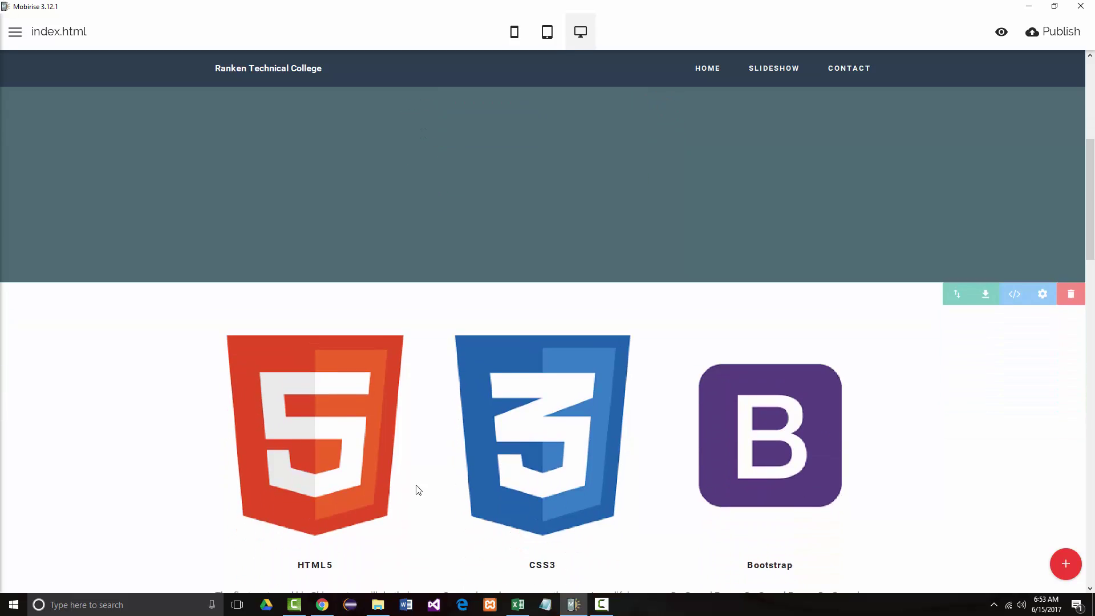
scroll(417, 485, up, 4)
scroll(419, 466, down, 1)
scroll(416, 460, up, 3)
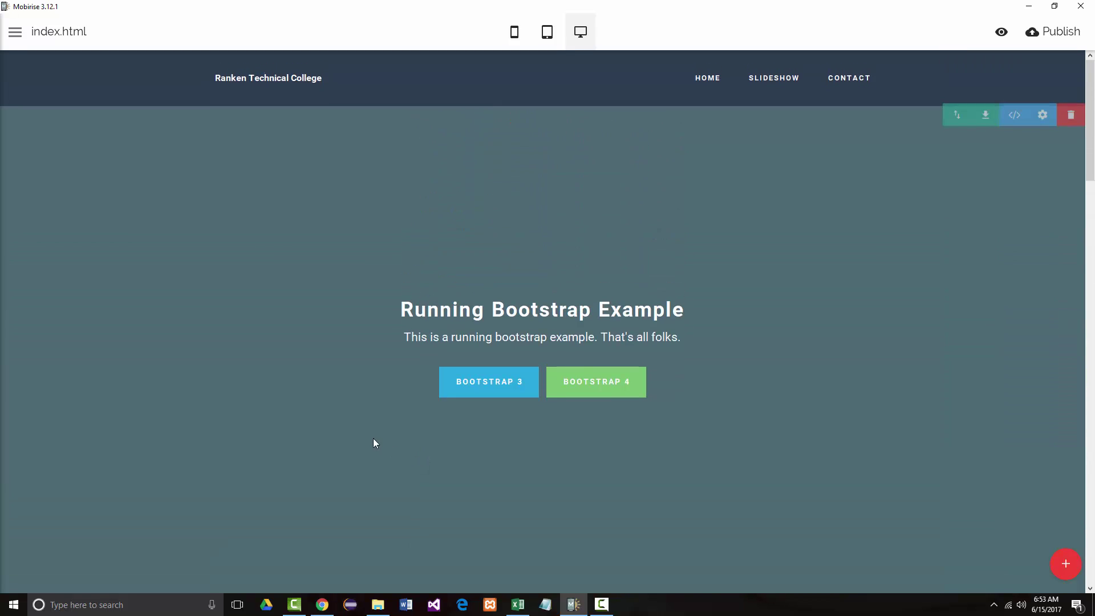
click(1042, 115)
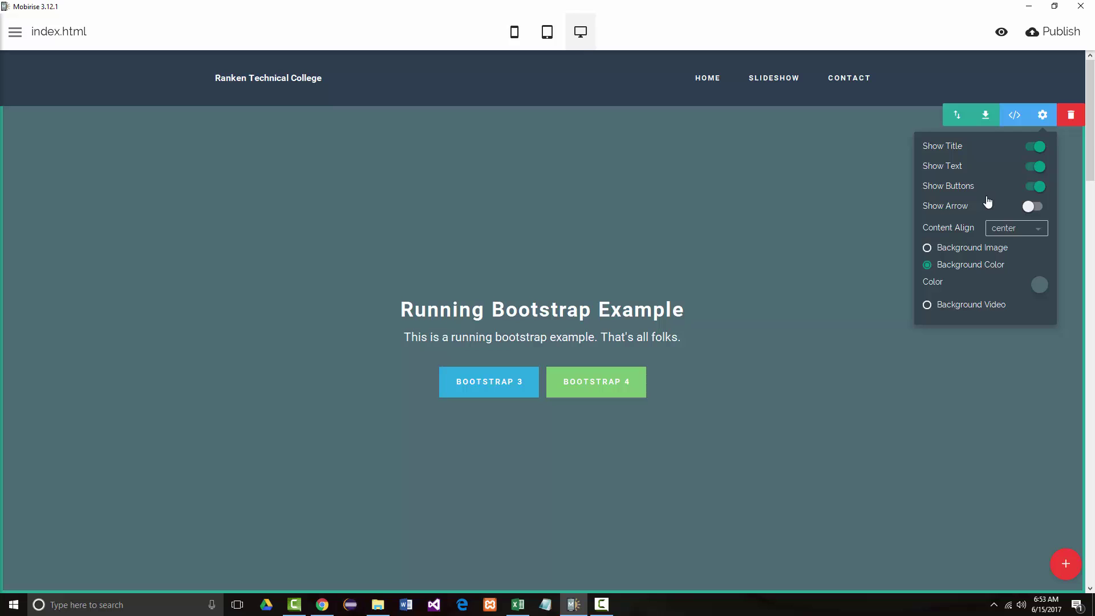
click(1039, 285)
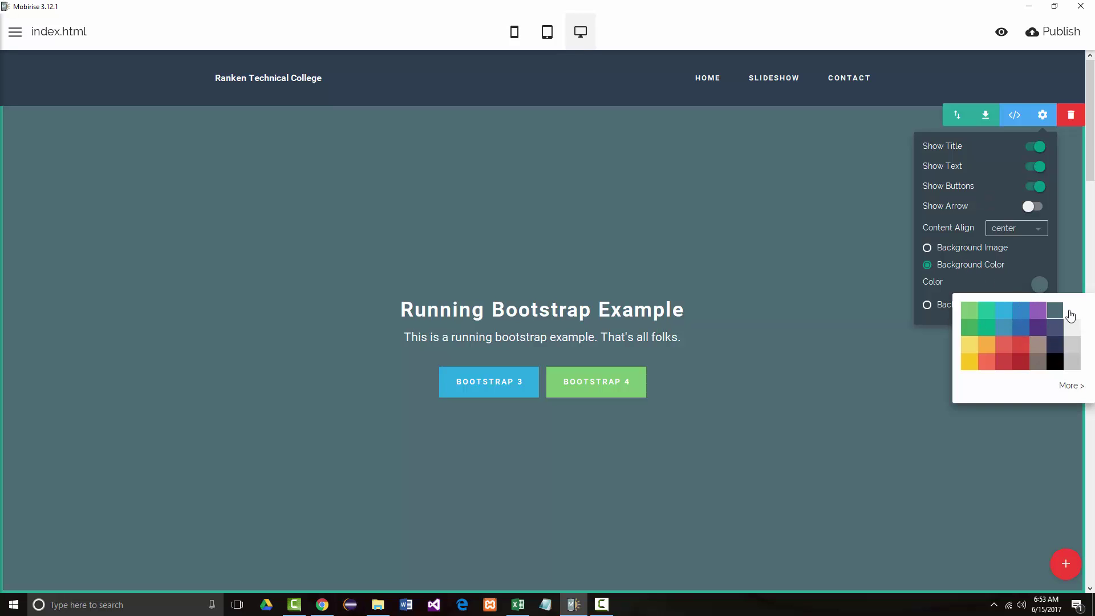
click(1067, 323)
click(813, 417)
scroll(815, 427, down, 8)
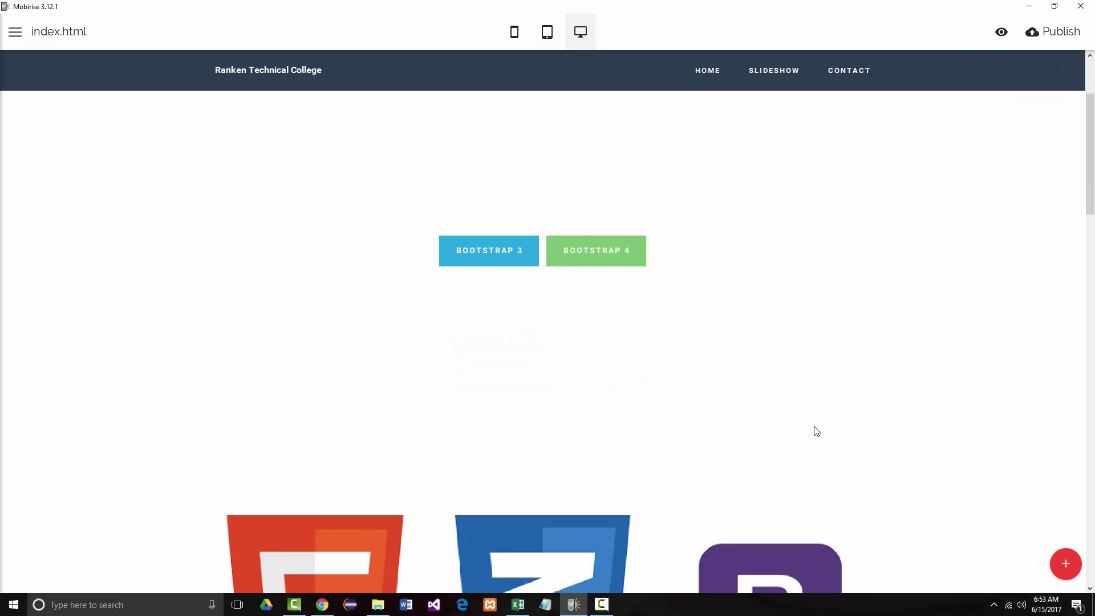
Change the header block's background color to black and then to yellow so its white text can be seen
scroll(816, 422, up, 8)
scroll(782, 426, down, 1)
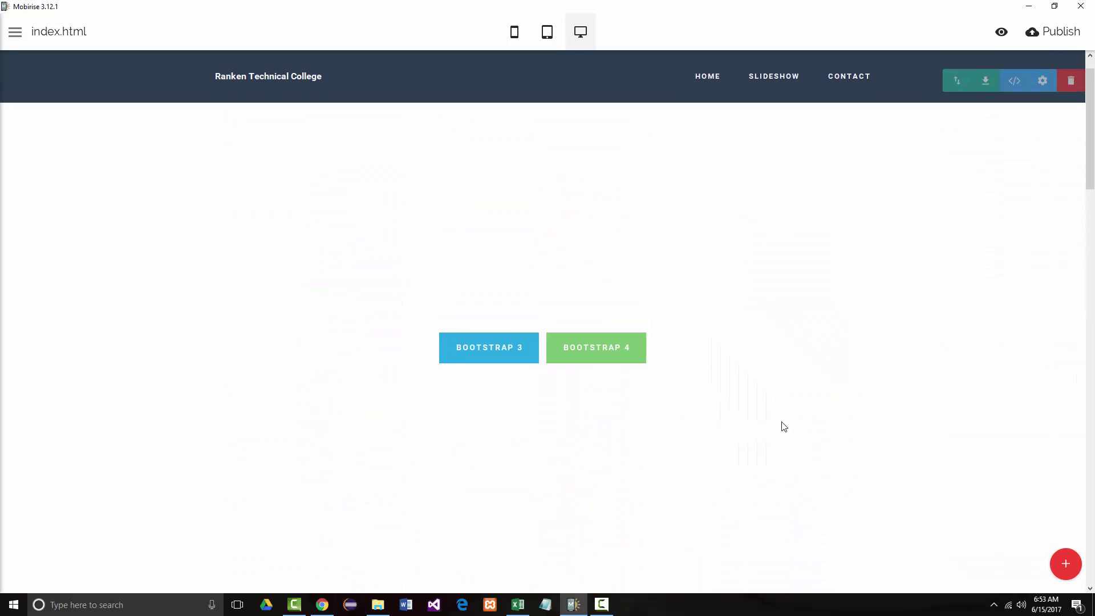
scroll(626, 350, up, 2)
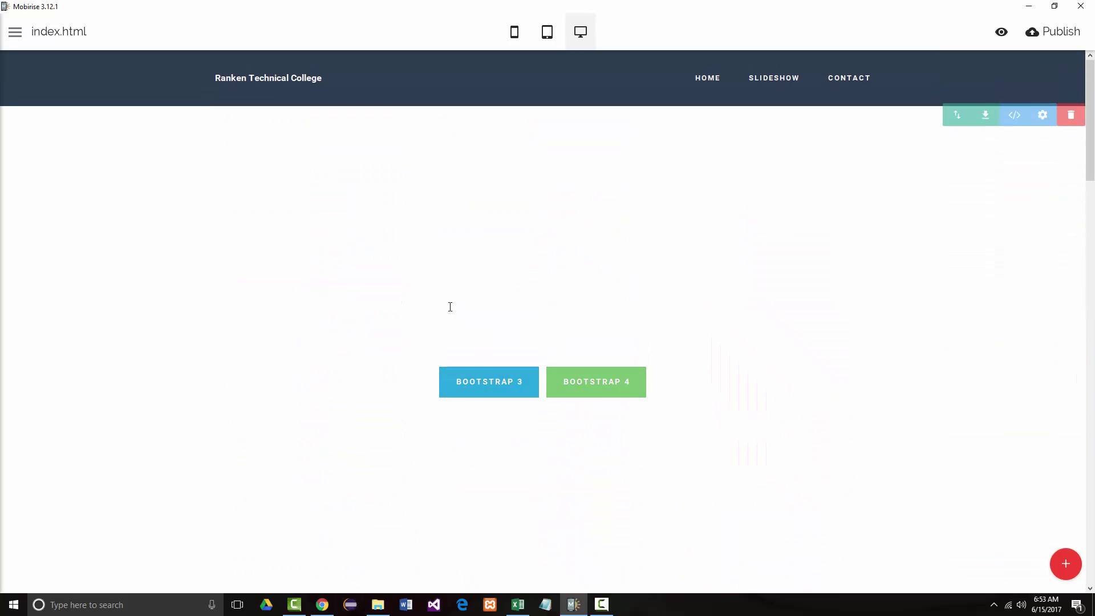
click(519, 299)
click(1043, 119)
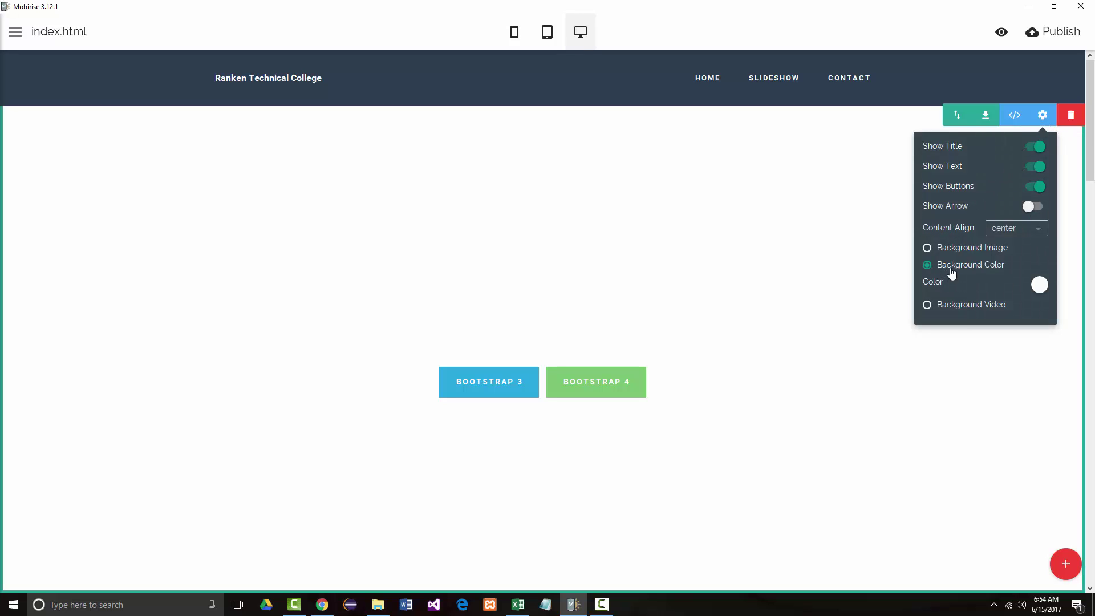
click(1040, 285)
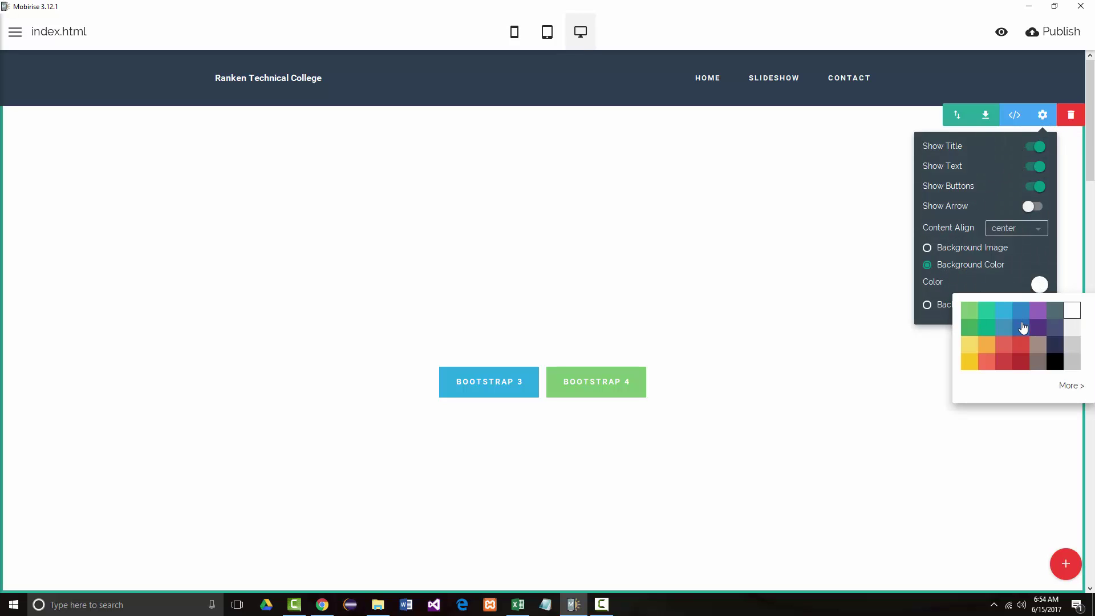
click(1055, 362)
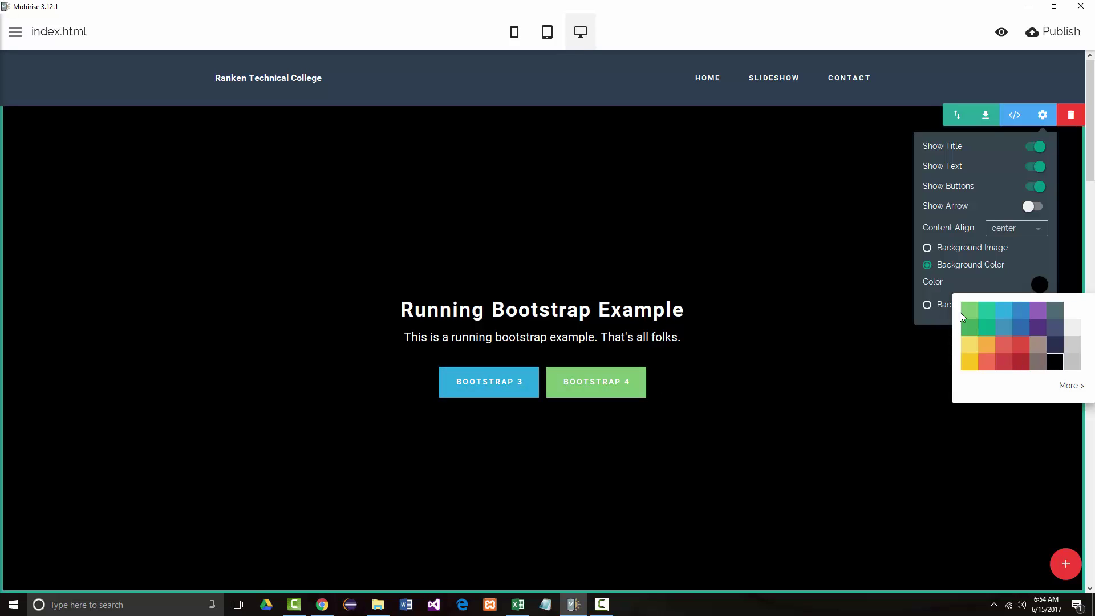
click(968, 345)
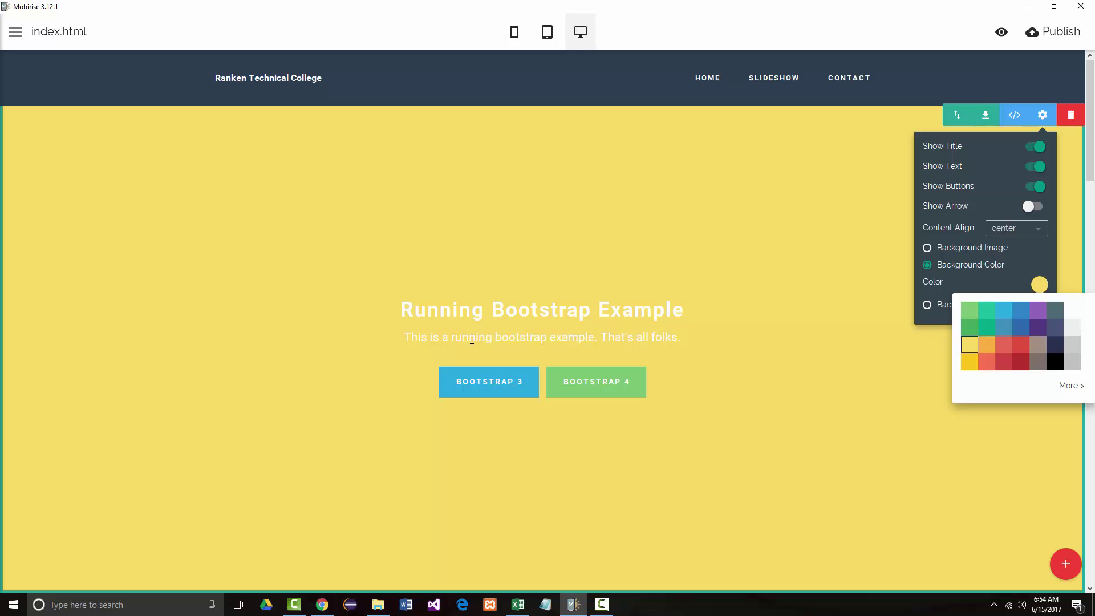
Set the text color of the header block's "Running Bootstrap Example" title and its description to black
drag(407, 310, 683, 311)
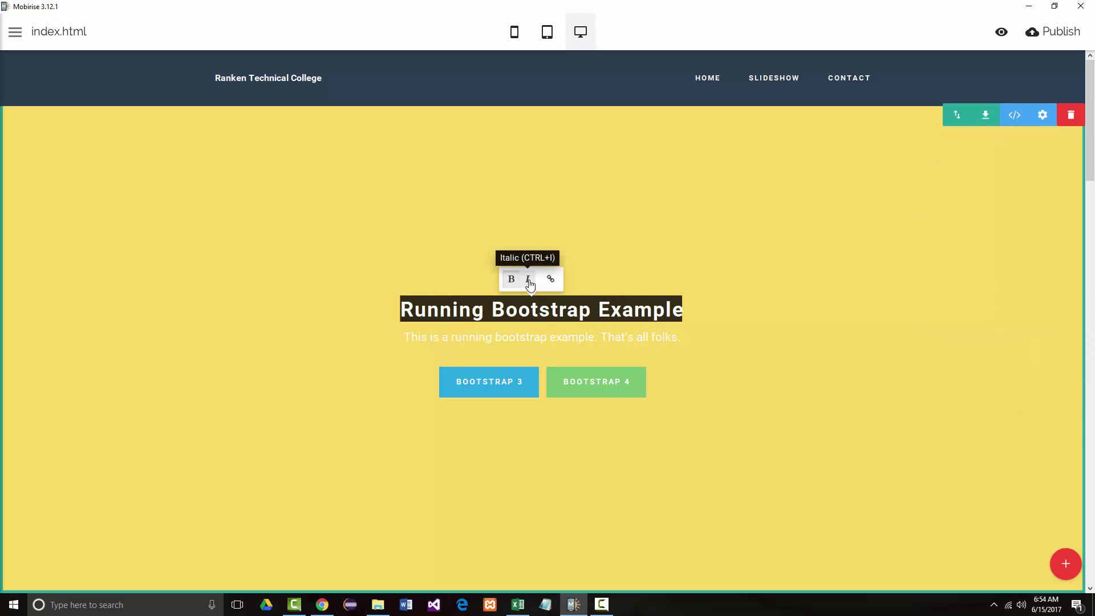
click(507, 312)
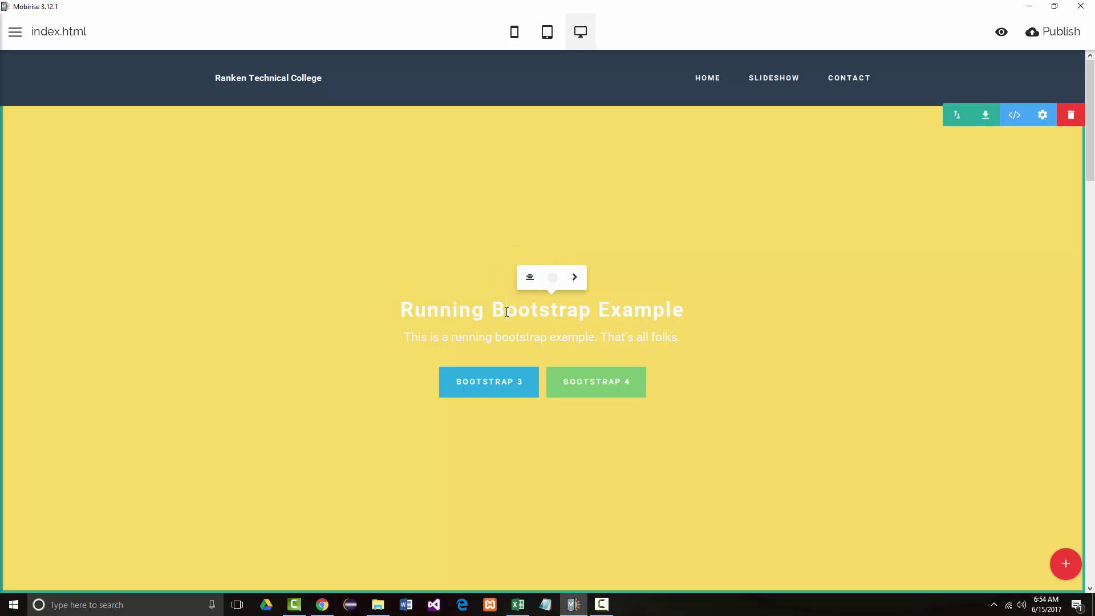
click(553, 278)
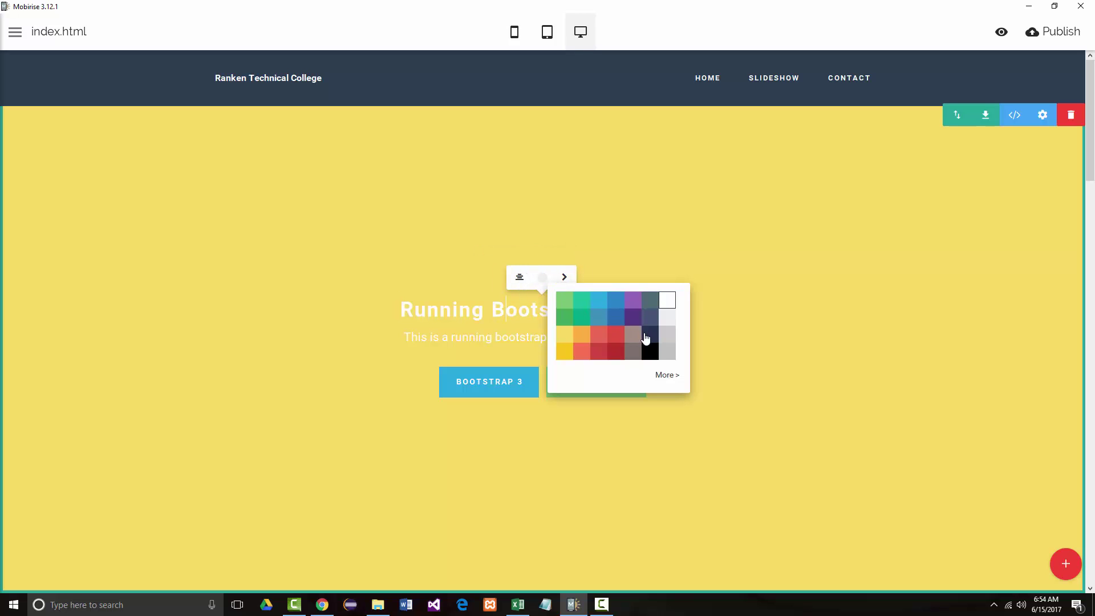
click(644, 354)
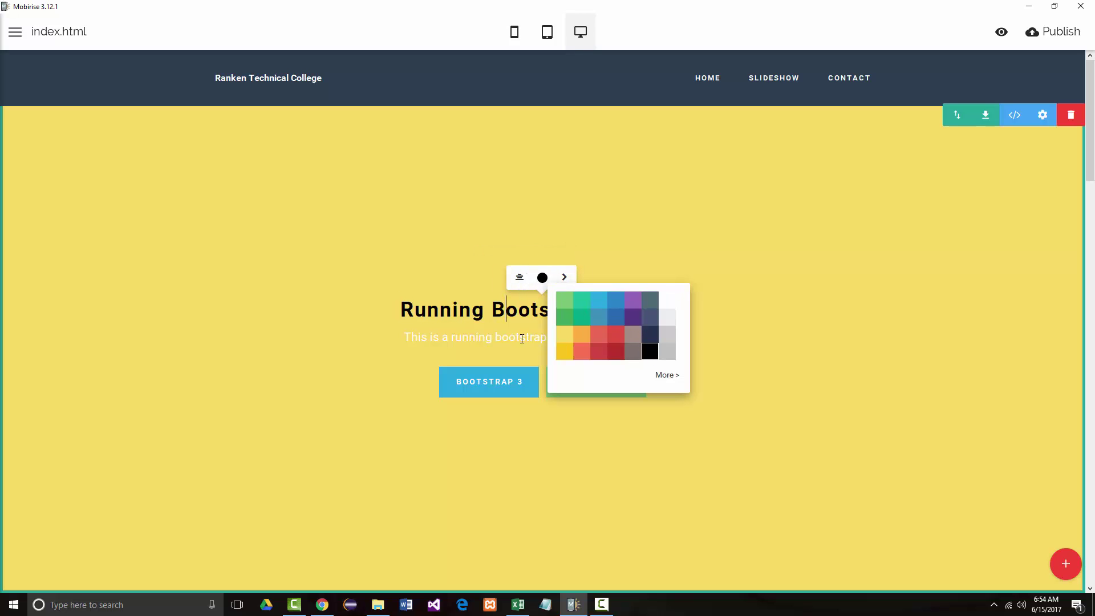
click(465, 340)
click(541, 317)
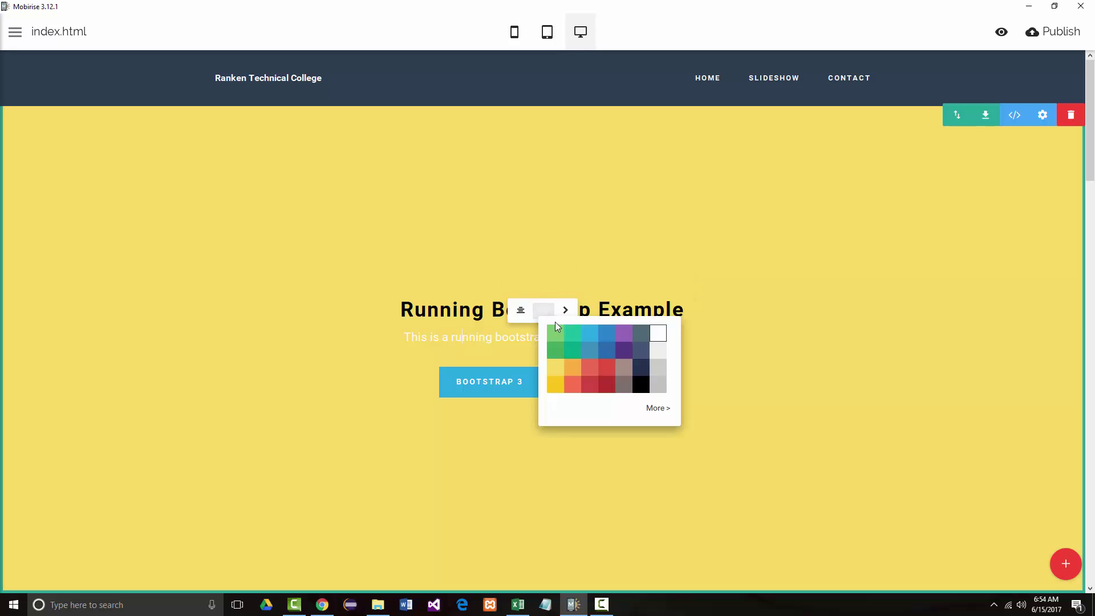
click(642, 387)
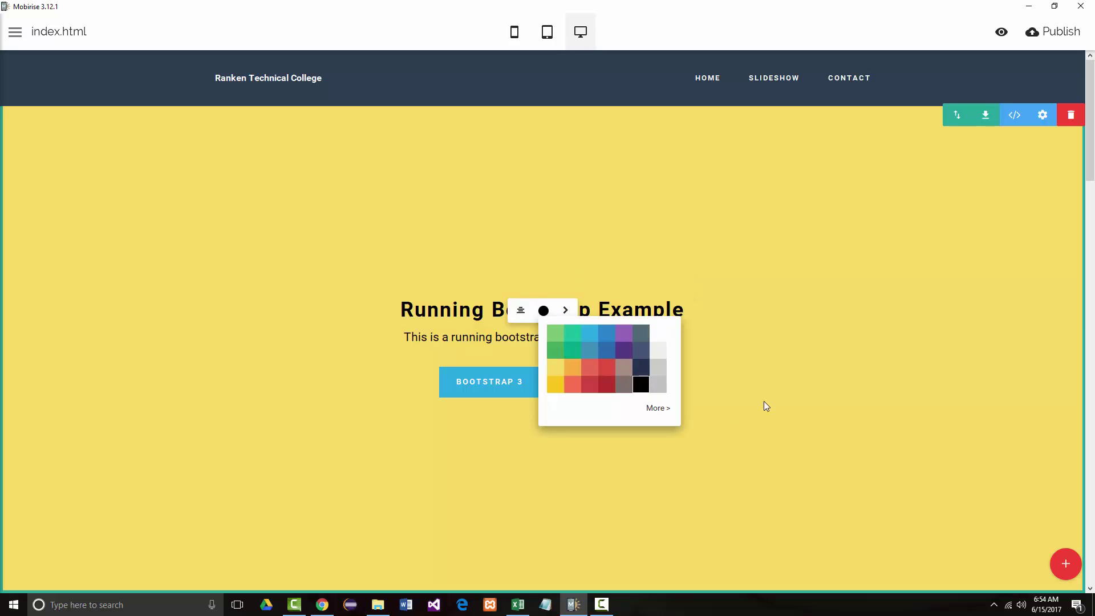
click(768, 382)
click(749, 304)
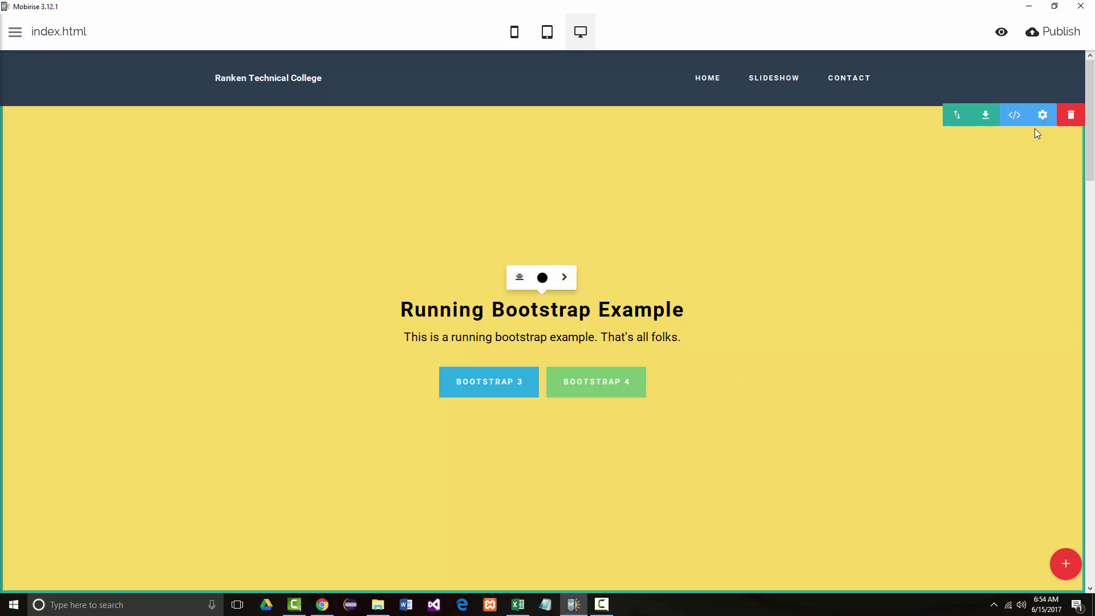
Set the header block's background color back to white
click(1043, 115)
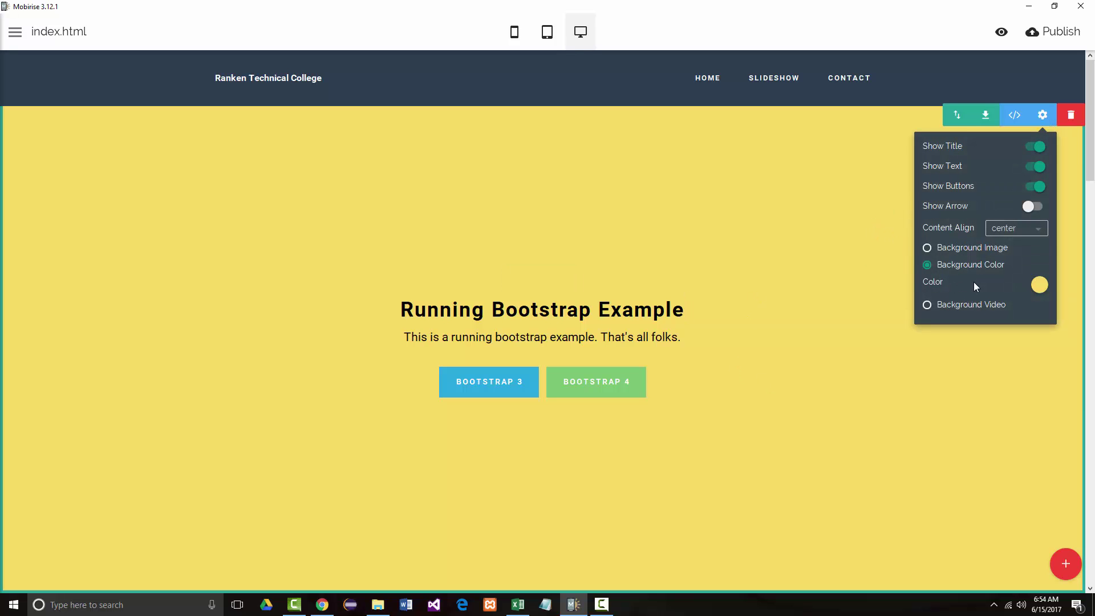
click(1039, 285)
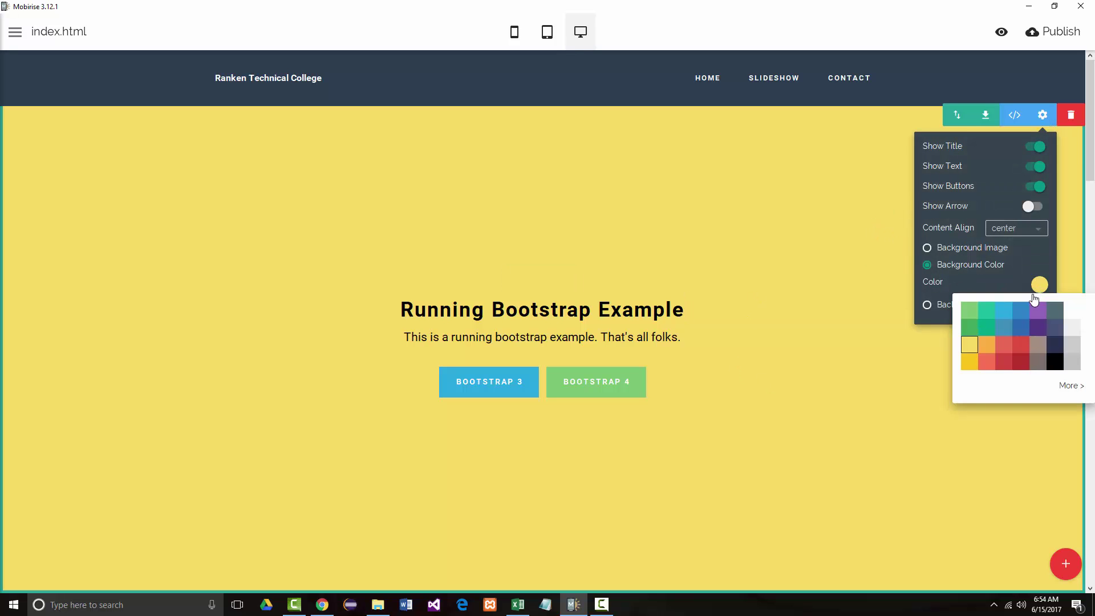
click(1072, 311)
click(761, 400)
Review the page layout from the header block through the HTML5, CSS3 and Bootstrap columns to the image section below
scroll(747, 389, down, 8)
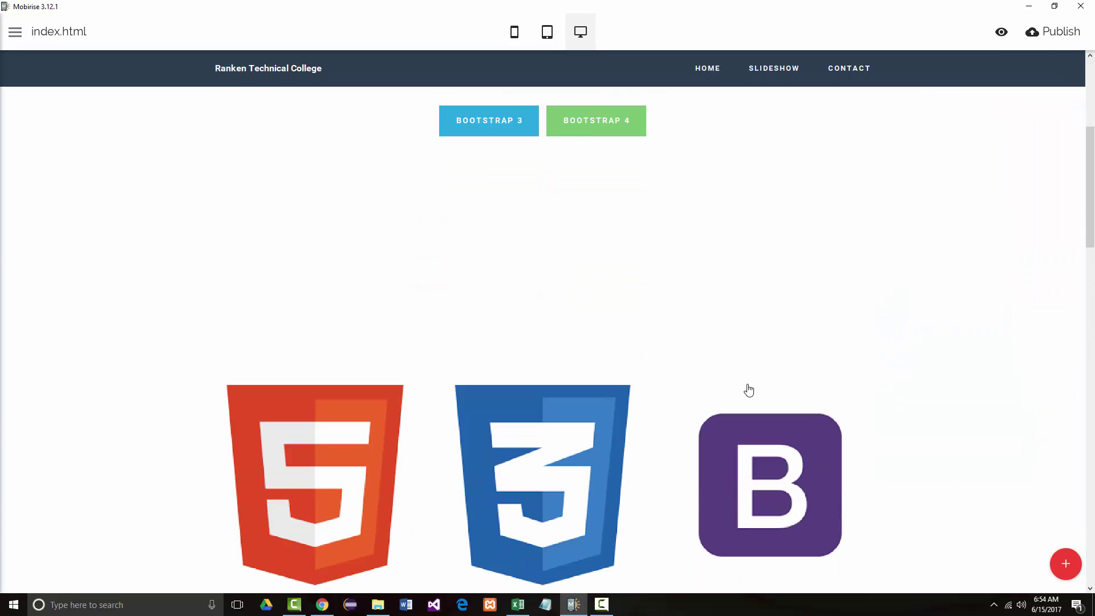
scroll(627, 371, up, 7)
scroll(467, 360, down, 5)
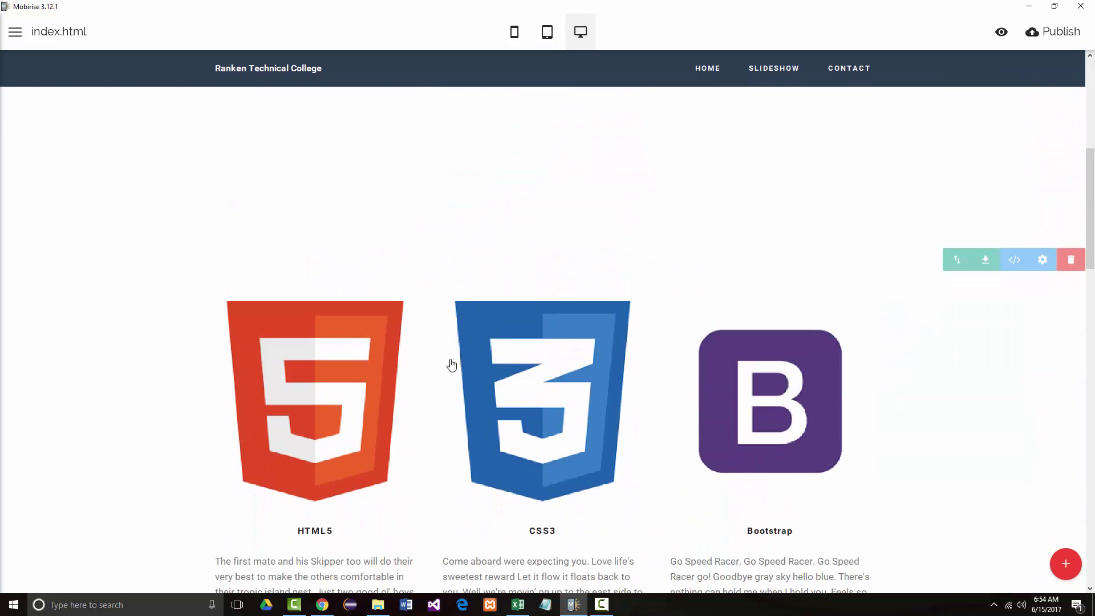
scroll(448, 362, up, 3)
scroll(445, 354, up, 1)
scroll(523, 344, down, 1)
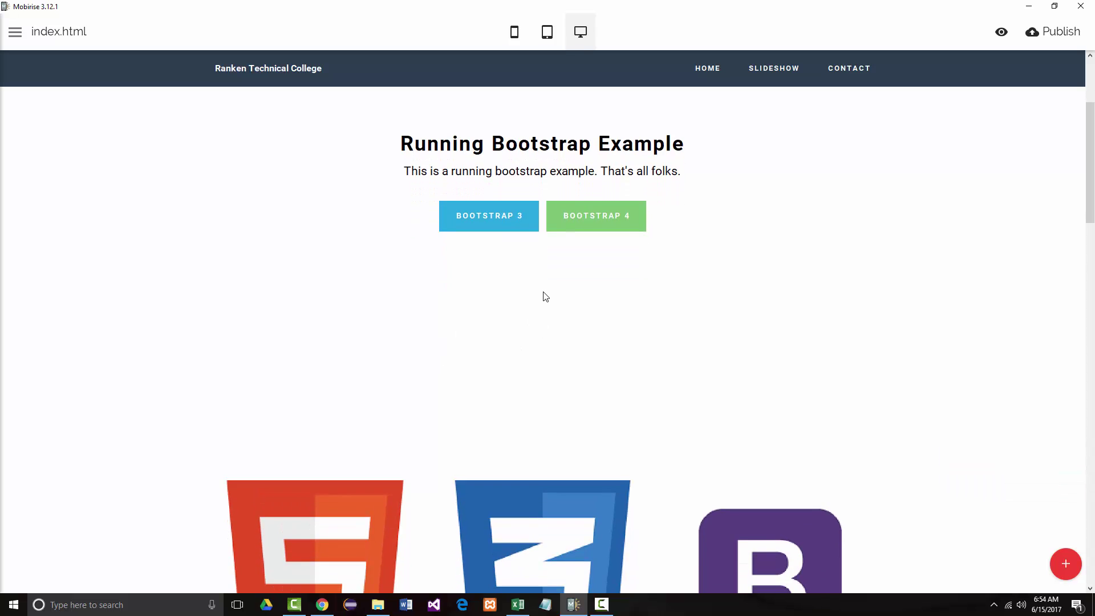
scroll(505, 396, down, 3)
scroll(478, 370, up, 3)
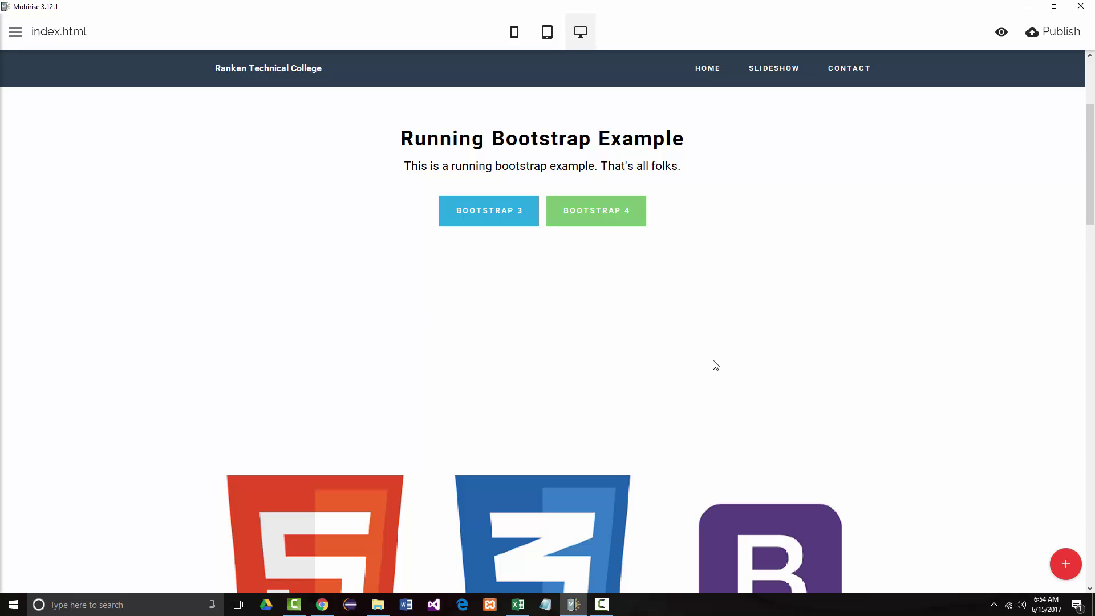
scroll(716, 365, down, 8)
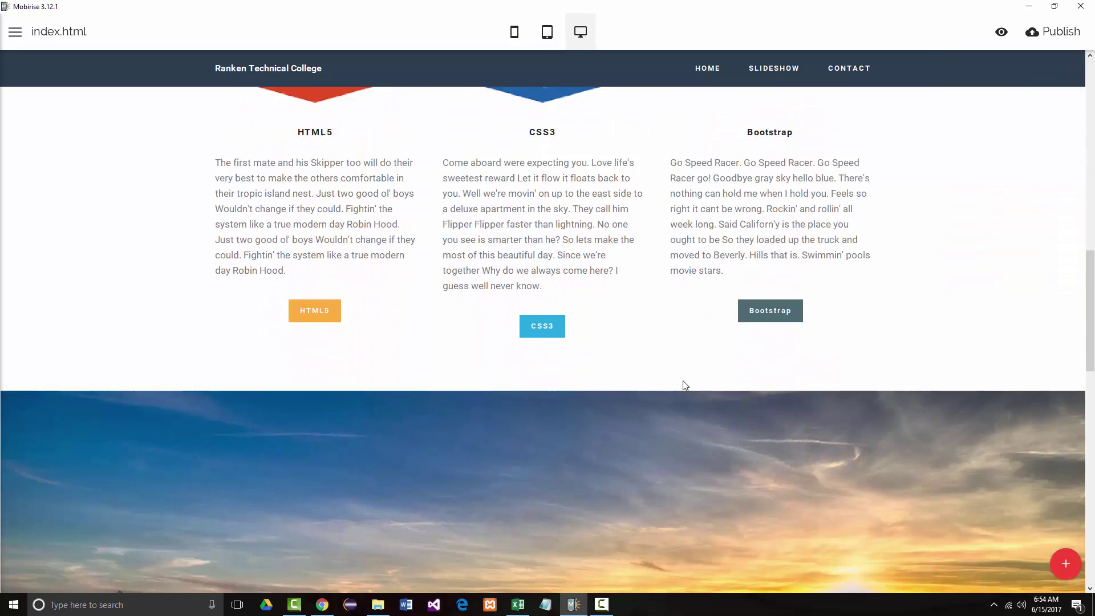
scroll(683, 381, down, 8)
scroll(668, 386, up, 15)
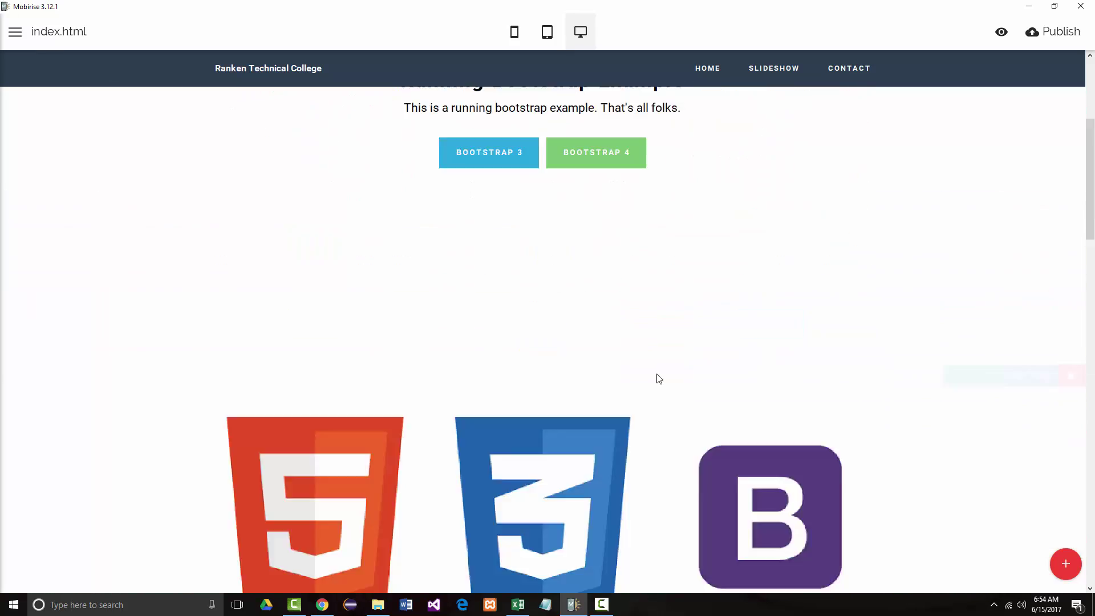
scroll(659, 379, up, 4)
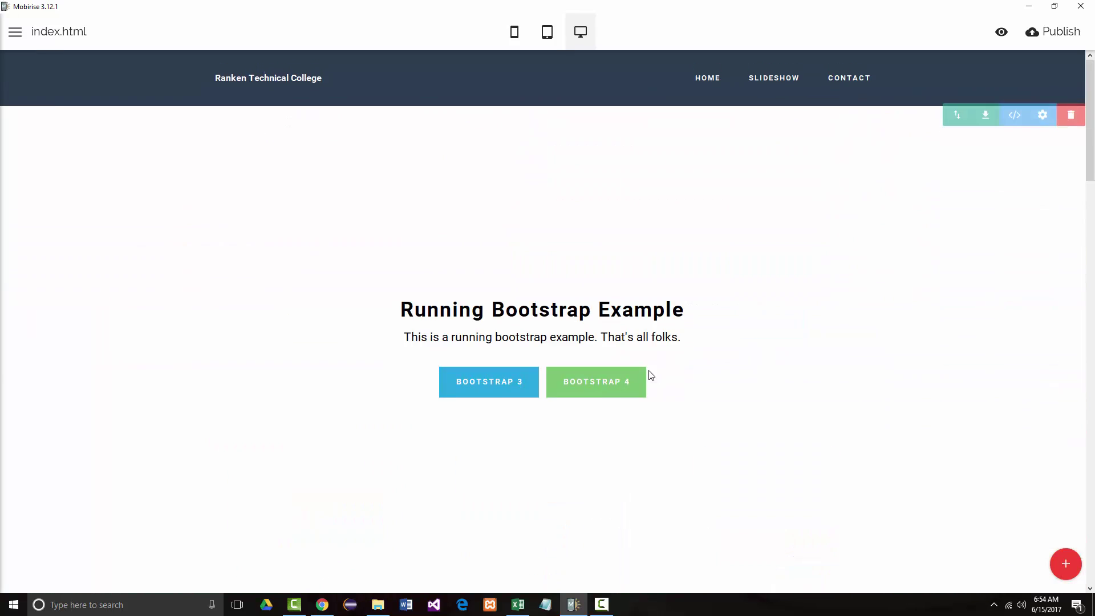
click(491, 382)
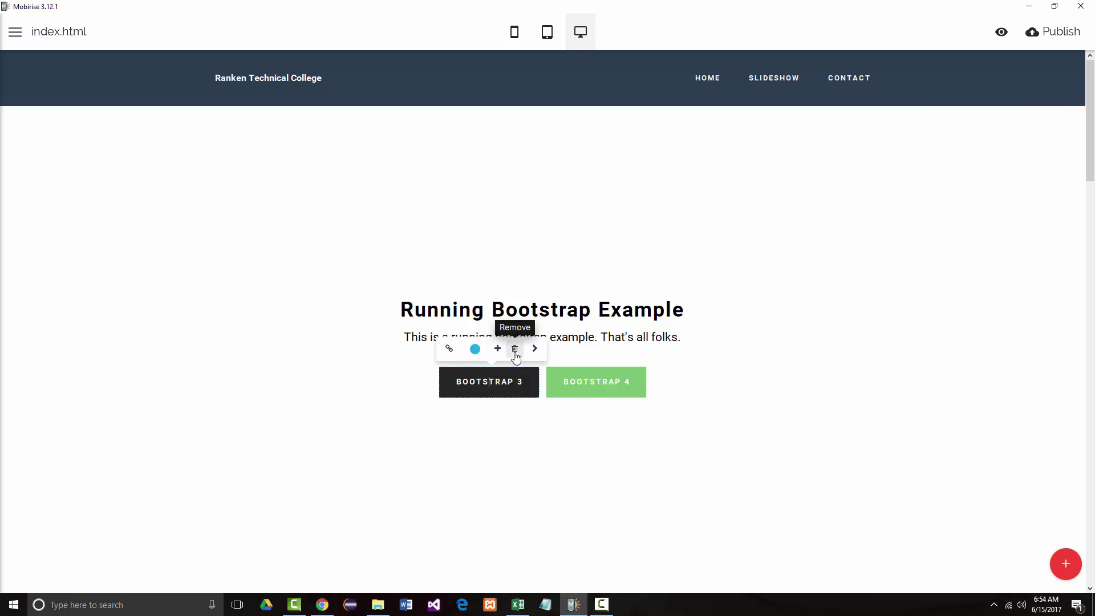
click(449, 349)
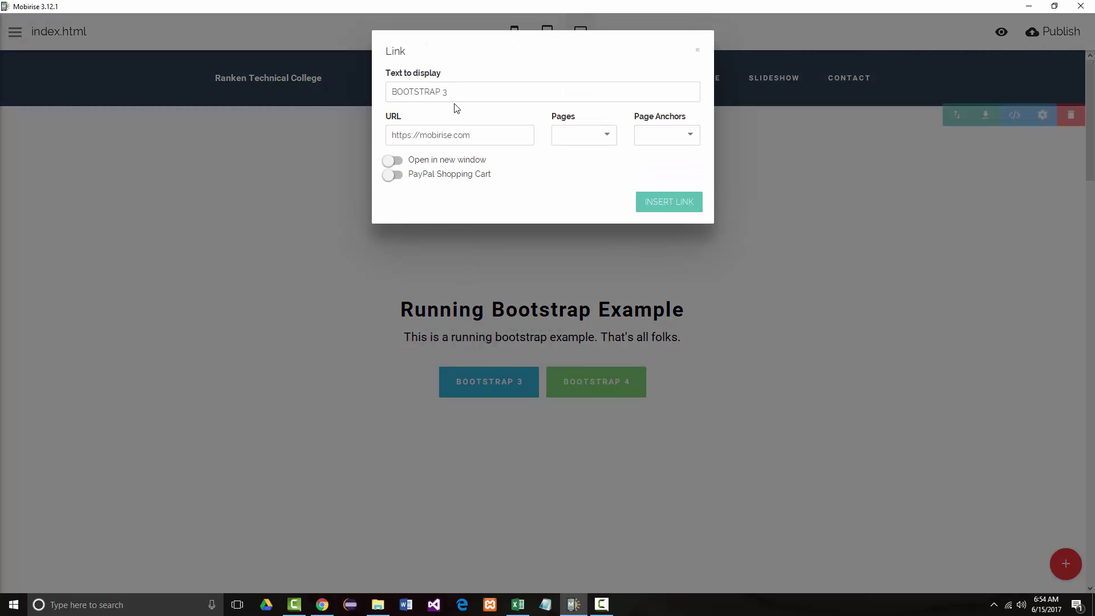
drag(476, 135, 339, 140)
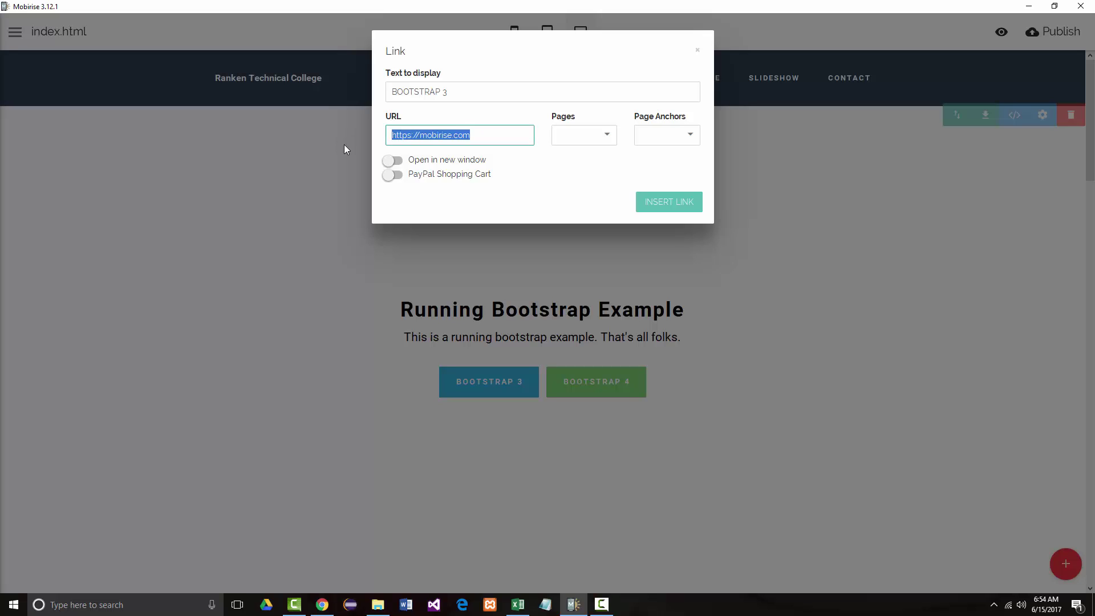
text(htt)
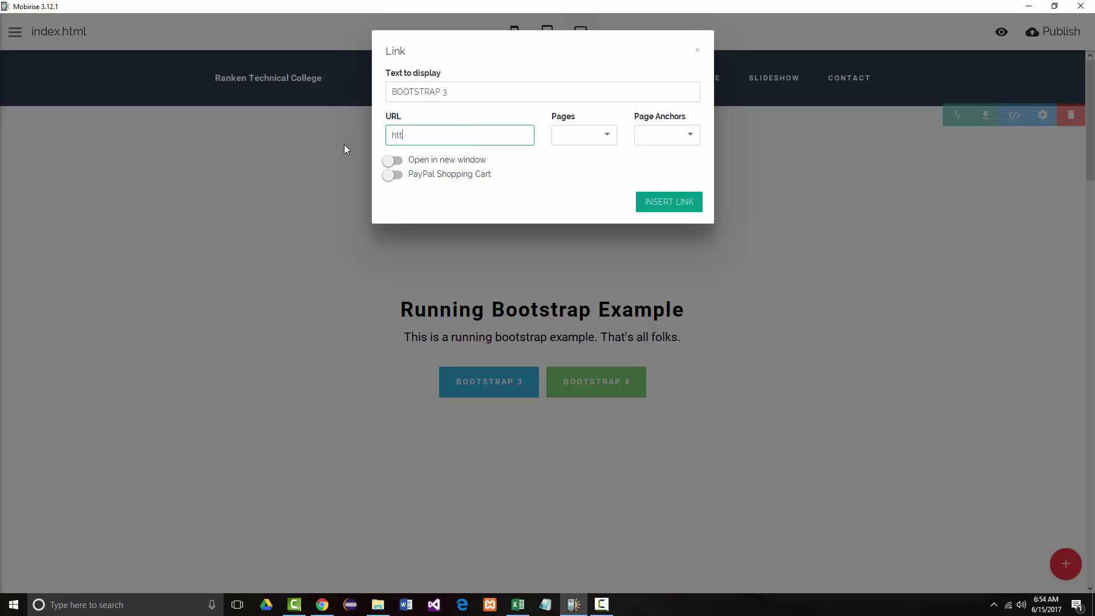
text(p)
text(://getbootstrap.com)
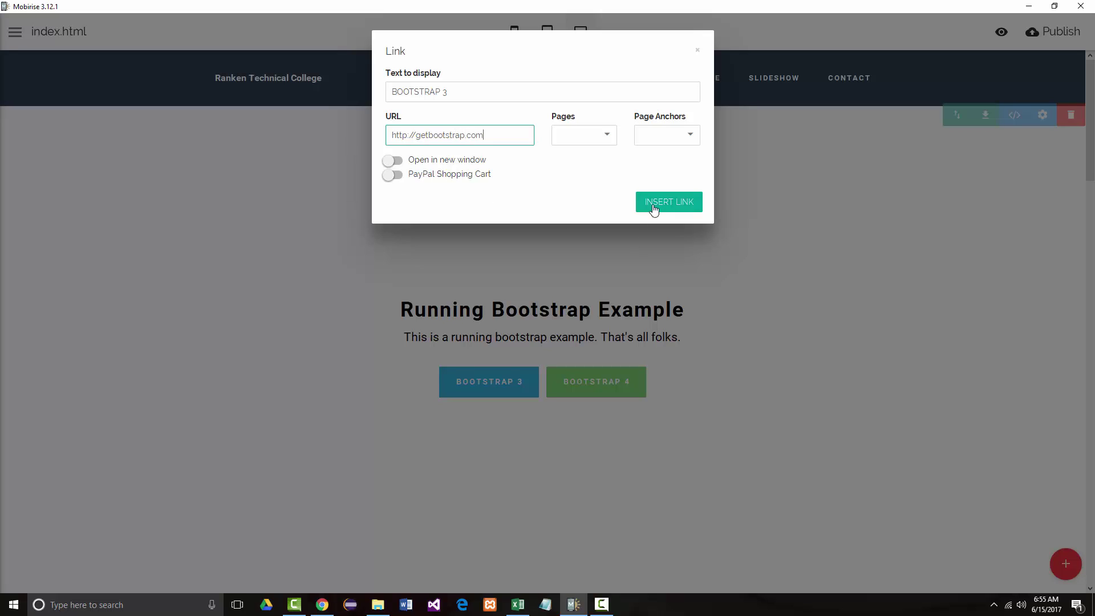
click(391, 167)
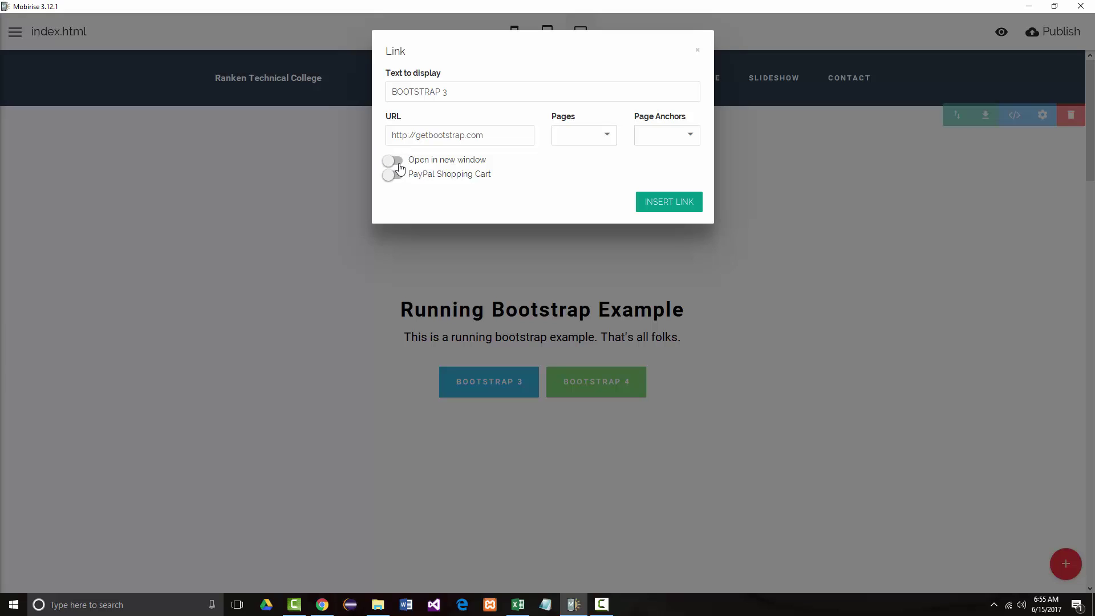
click(404, 166)
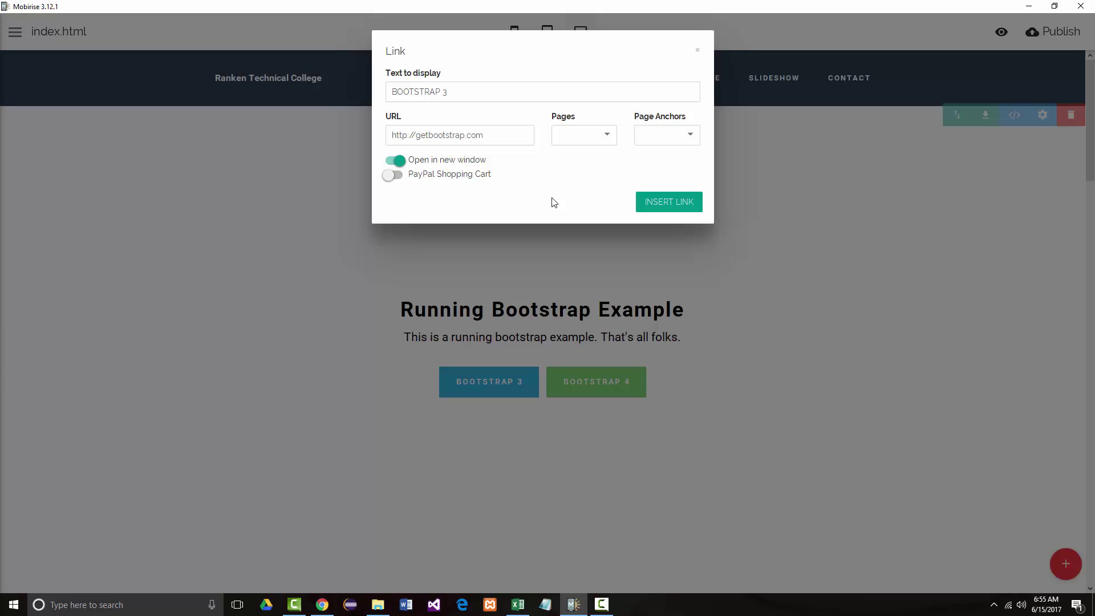
click(676, 207)
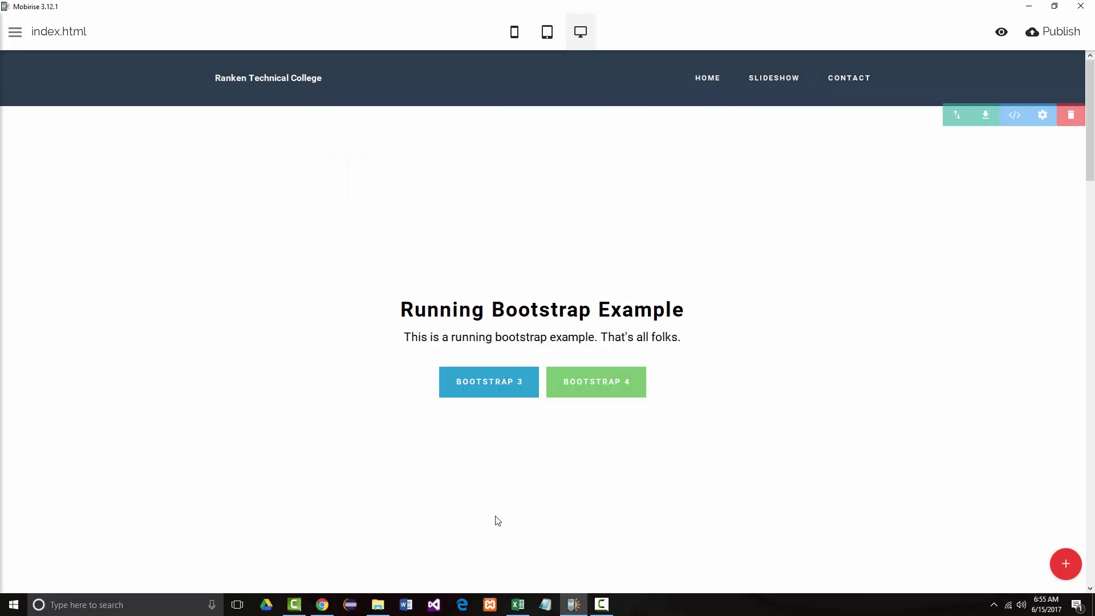
For the BOOTSTRAP 4 button's link, switch to Chrome and open getbootstrap.com's v4-alpha site in a new tab
click(584, 383)
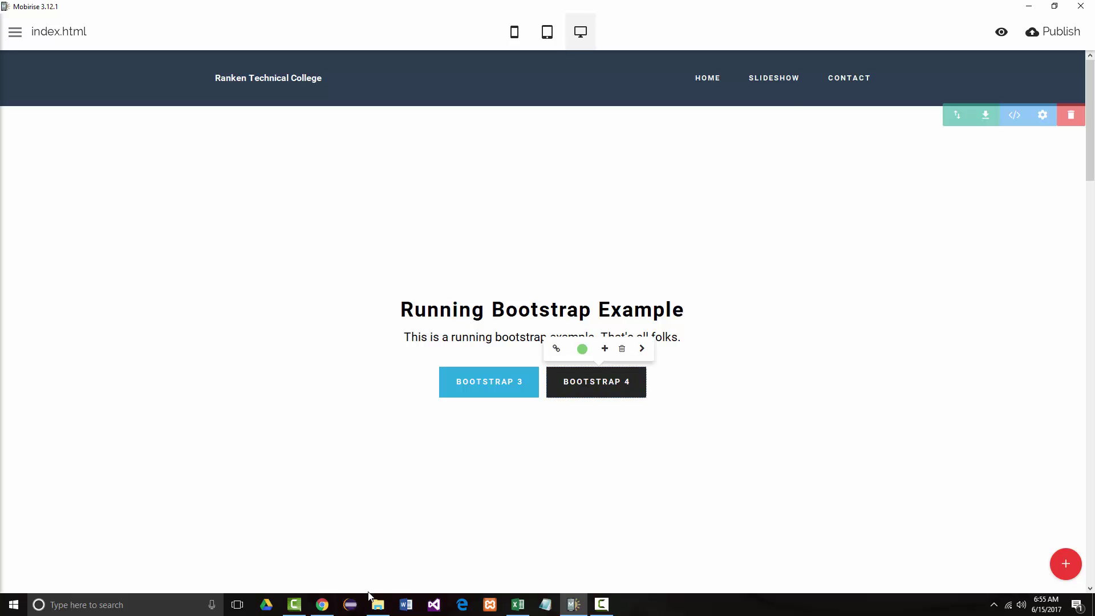
click(322, 603)
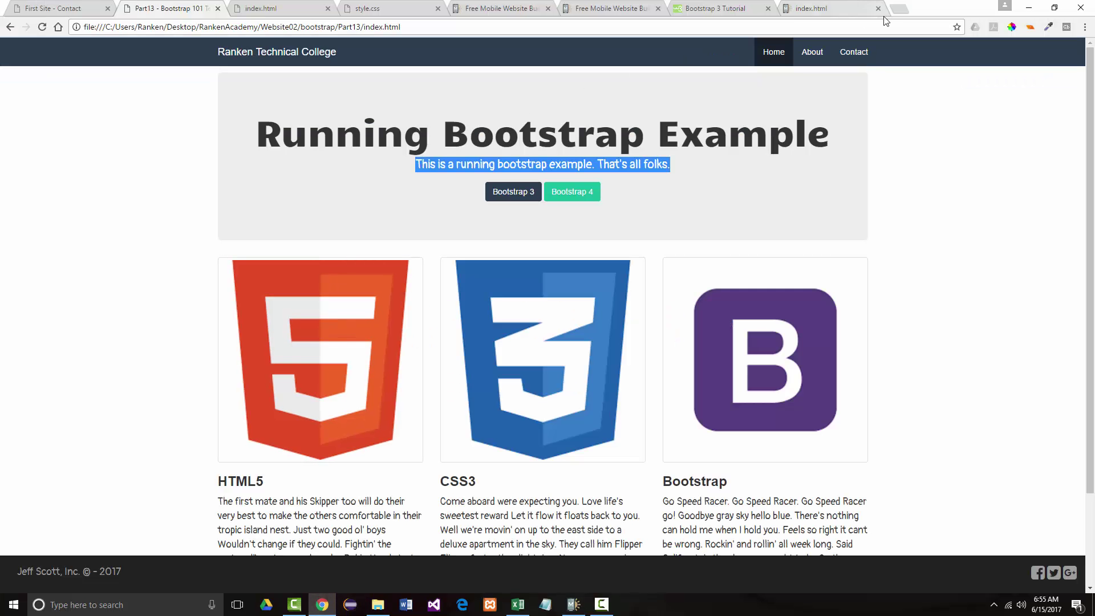
click(899, 8)
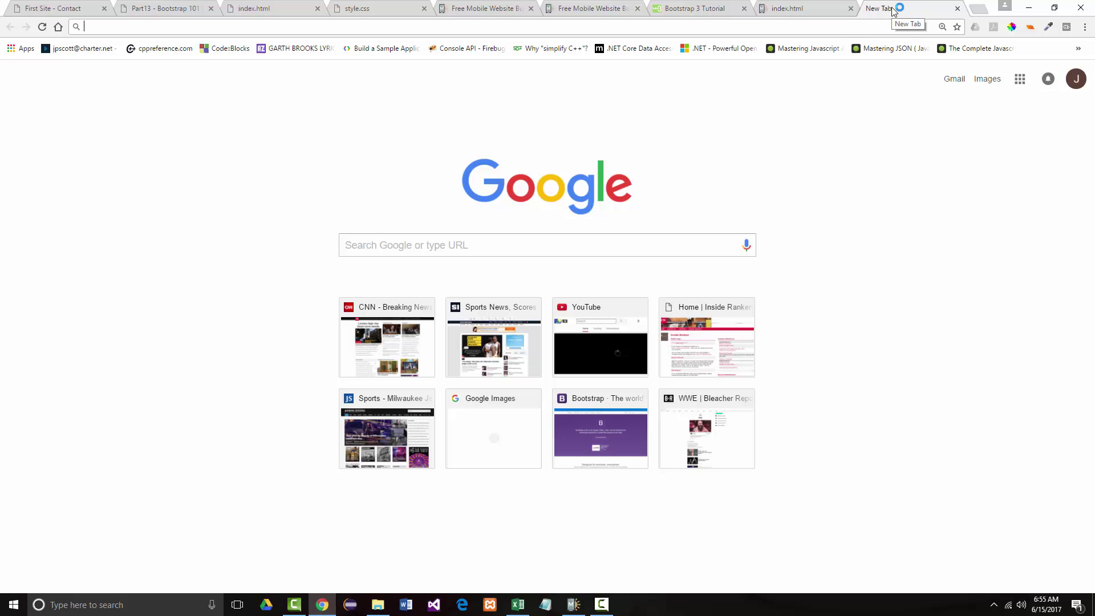
text(boot)
key(BackSpace)
key(BackSpace)
key(BackSpace)
key(BackSpace)
text(g)
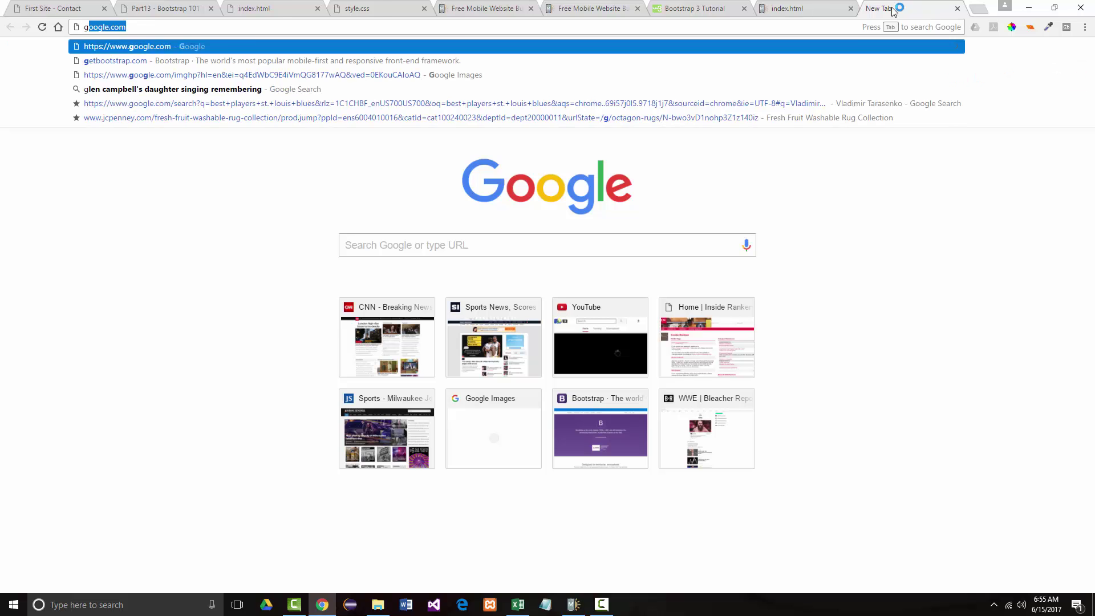
text(etbootstrap.com)
key(Return)
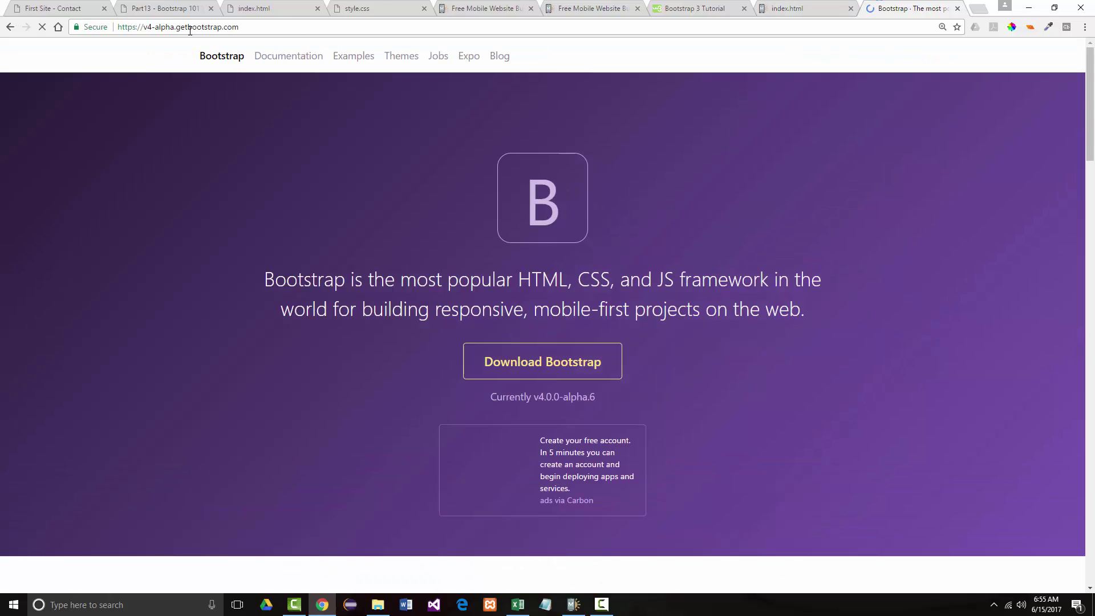
click(189, 30)
key(ctrl+c)
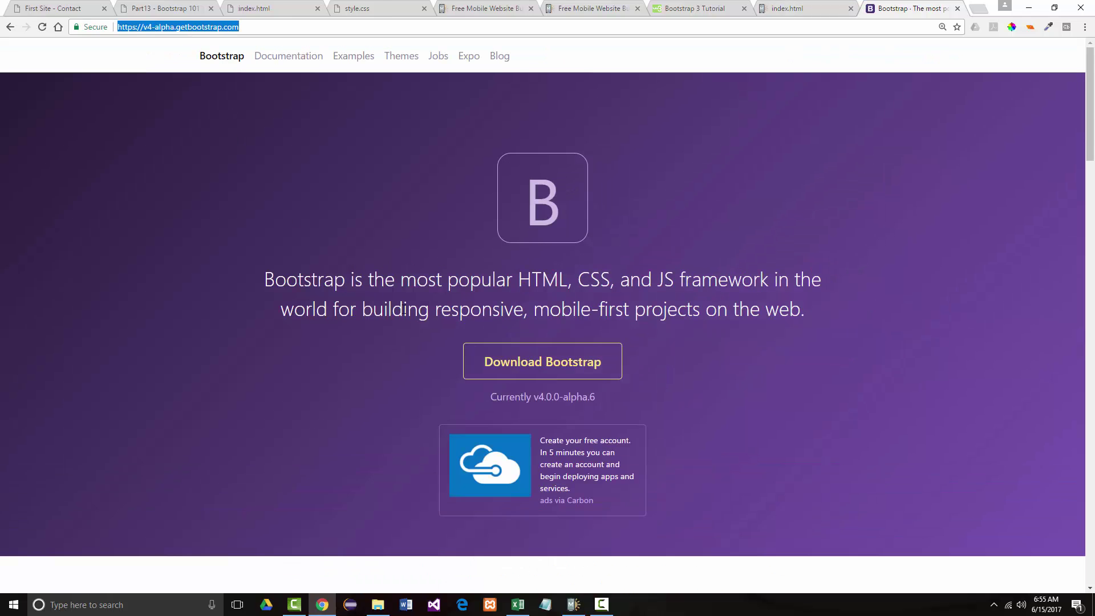
click(573, 605)
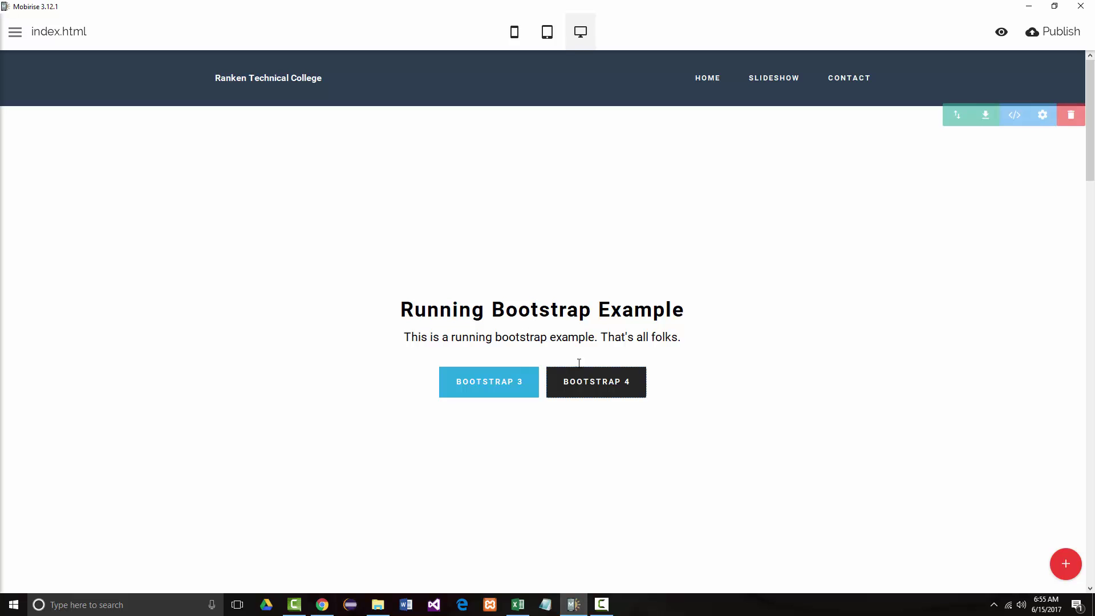
click(588, 384)
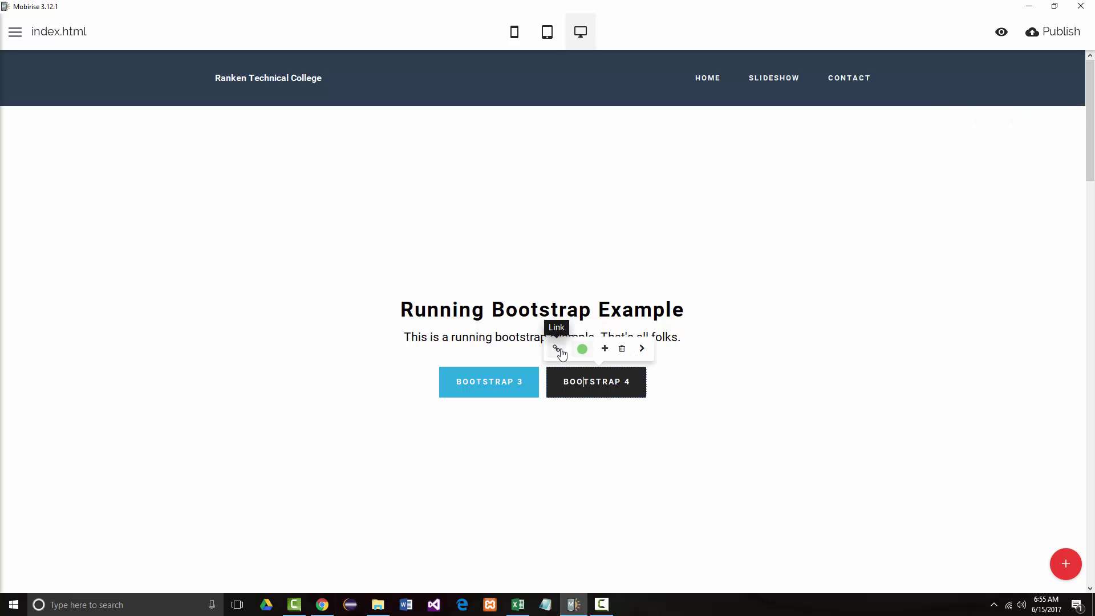
key(ctrl+k)
drag(487, 140, 317, 133)
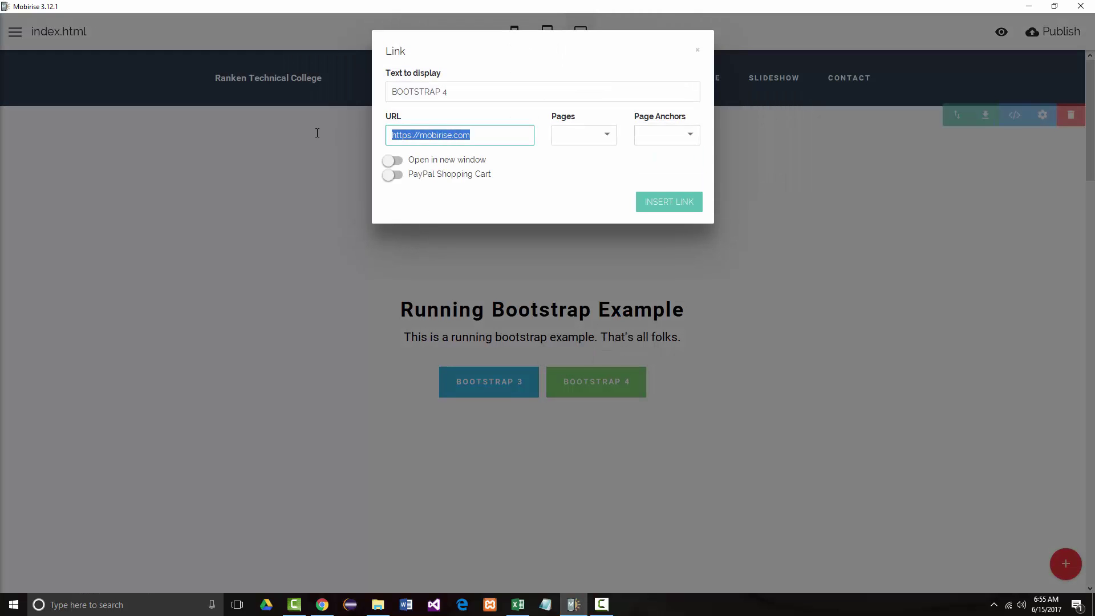
key(ctrl+v)
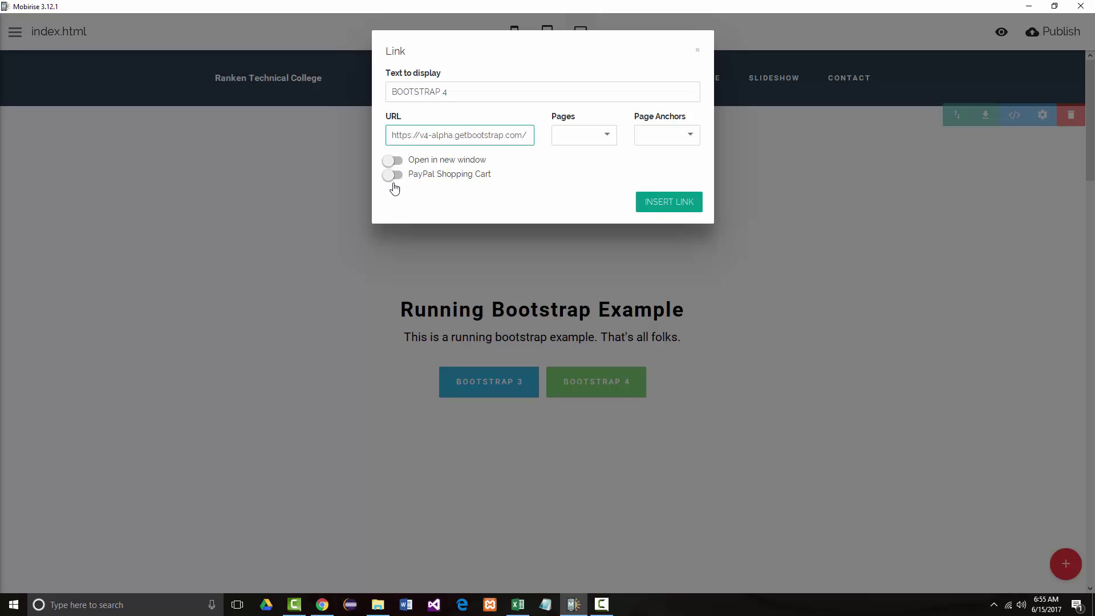
click(391, 165)
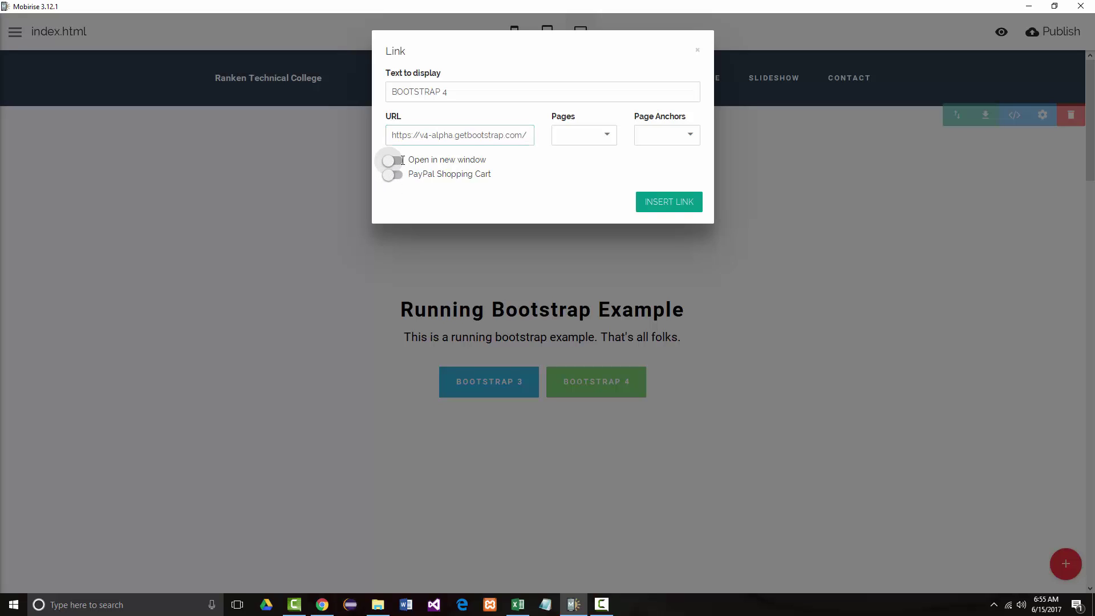
click(394, 163)
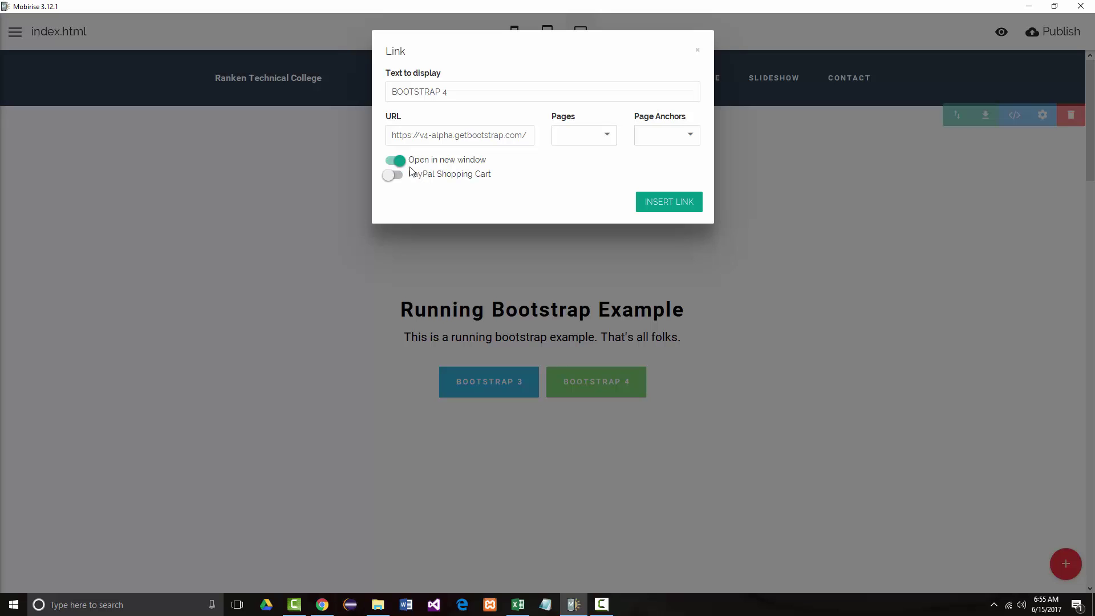
click(674, 206)
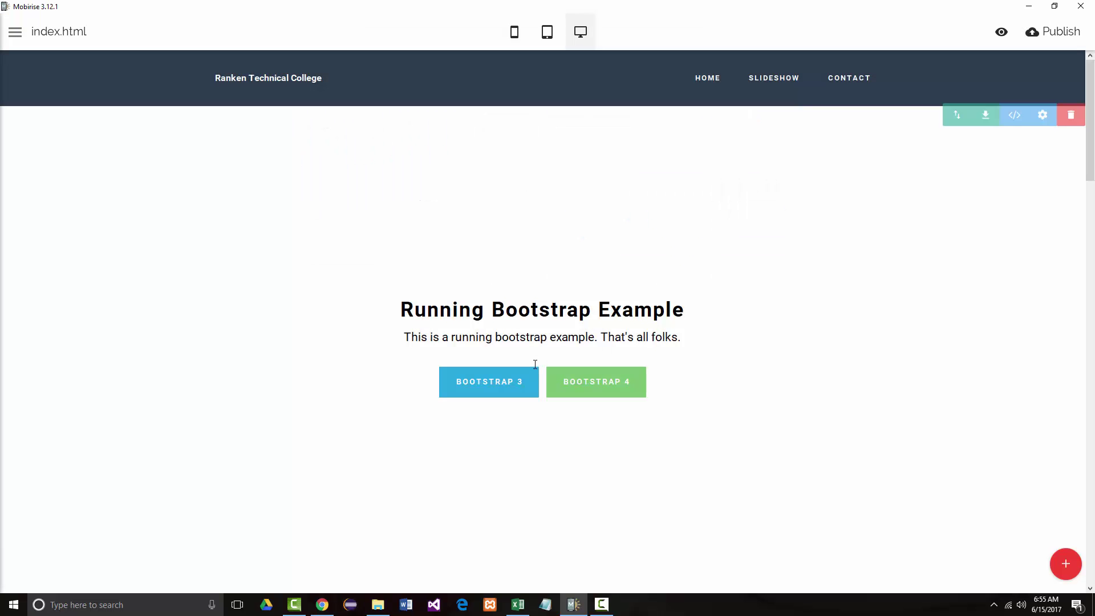
Make the link of the HTML5 button under the HTML5 column open in a new window
scroll(454, 356, down, 10)
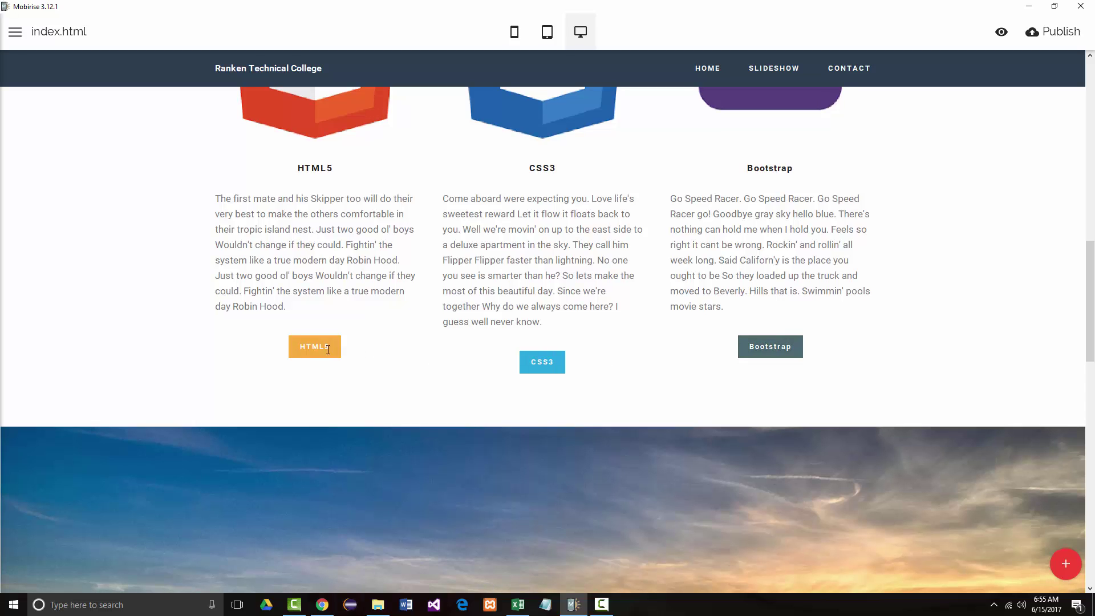
click(328, 350)
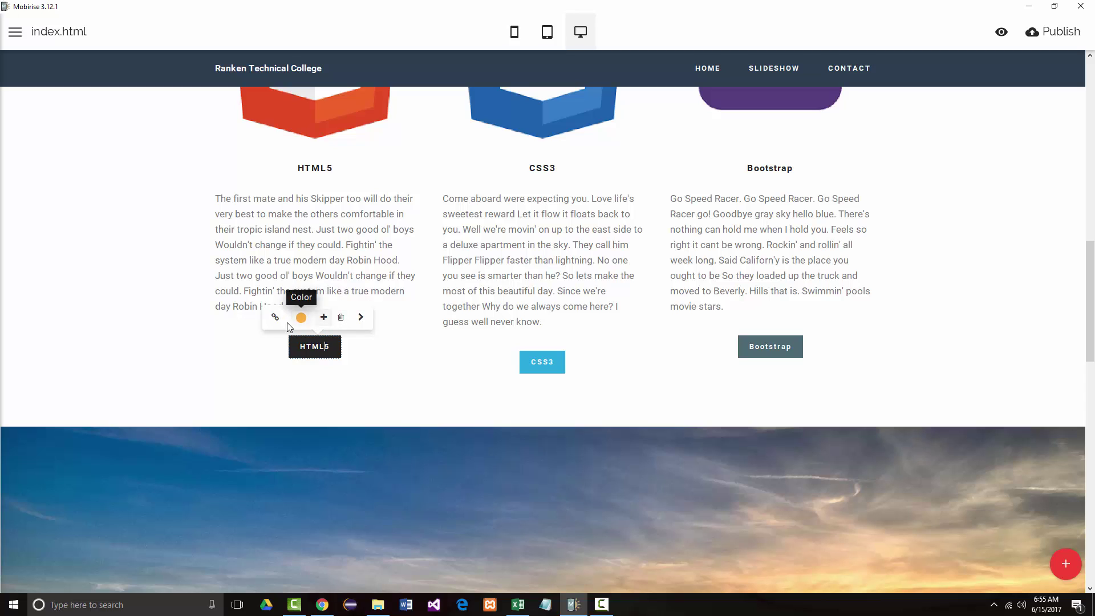
click(276, 318)
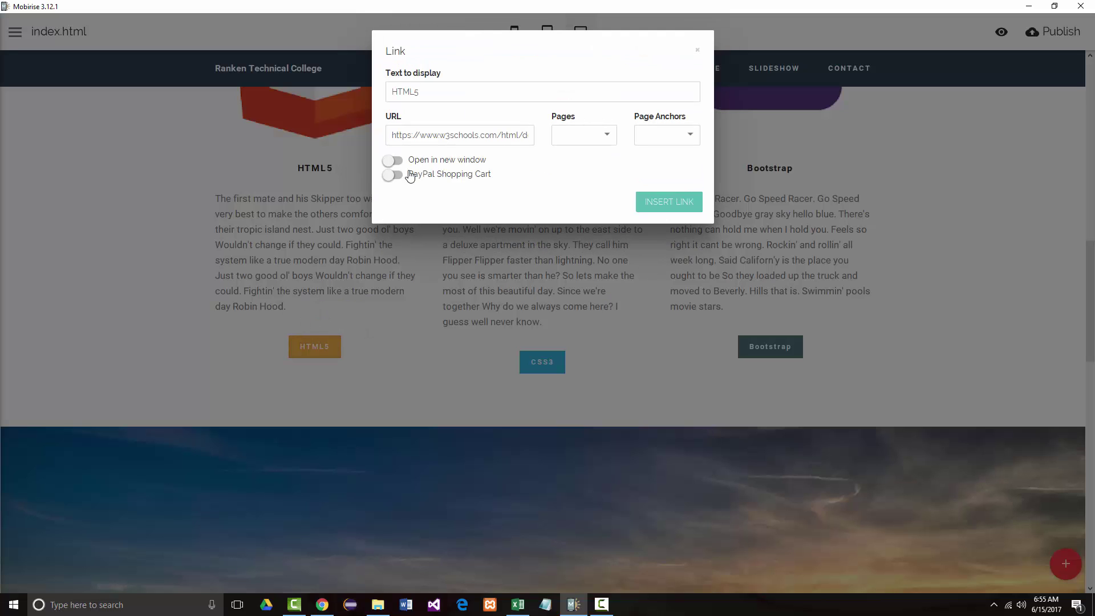
click(394, 162)
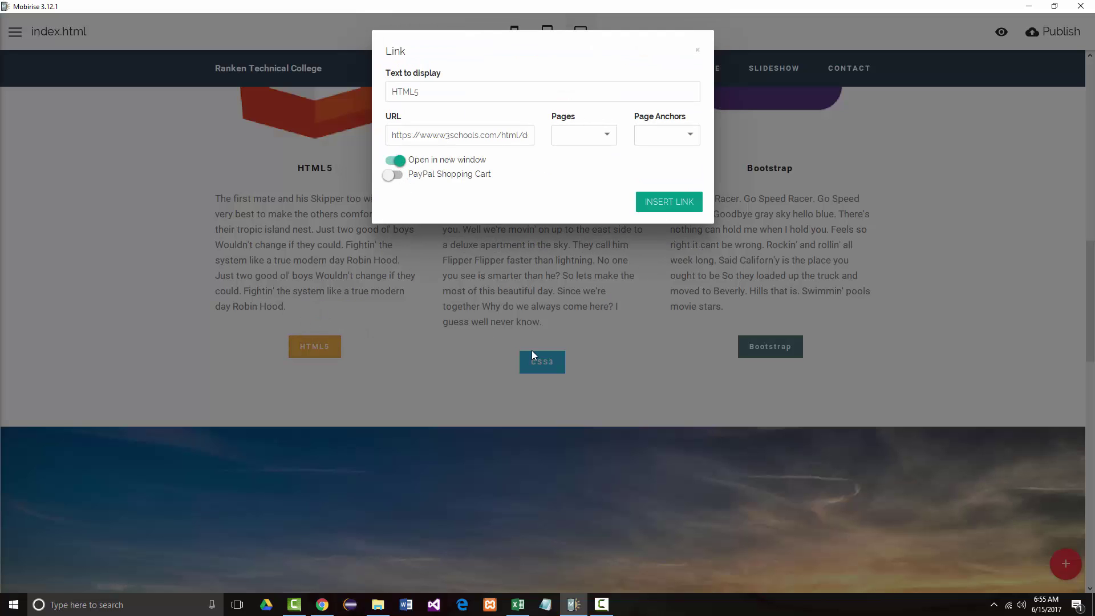
click(645, 210)
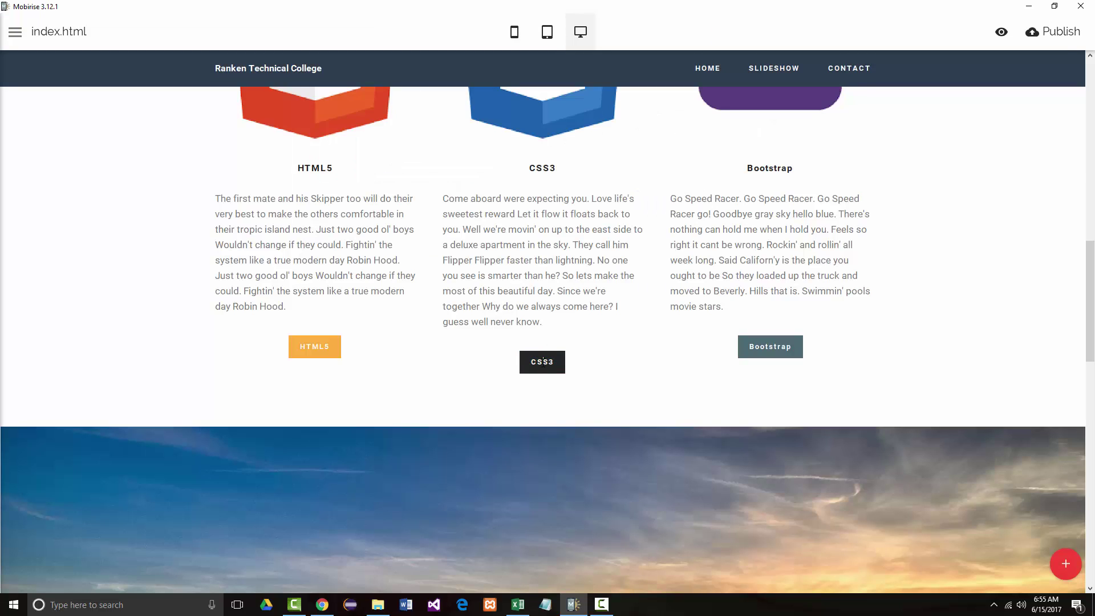
Make the link of the CSS3 button under the CSS3 column open in a new window
click(556, 356)
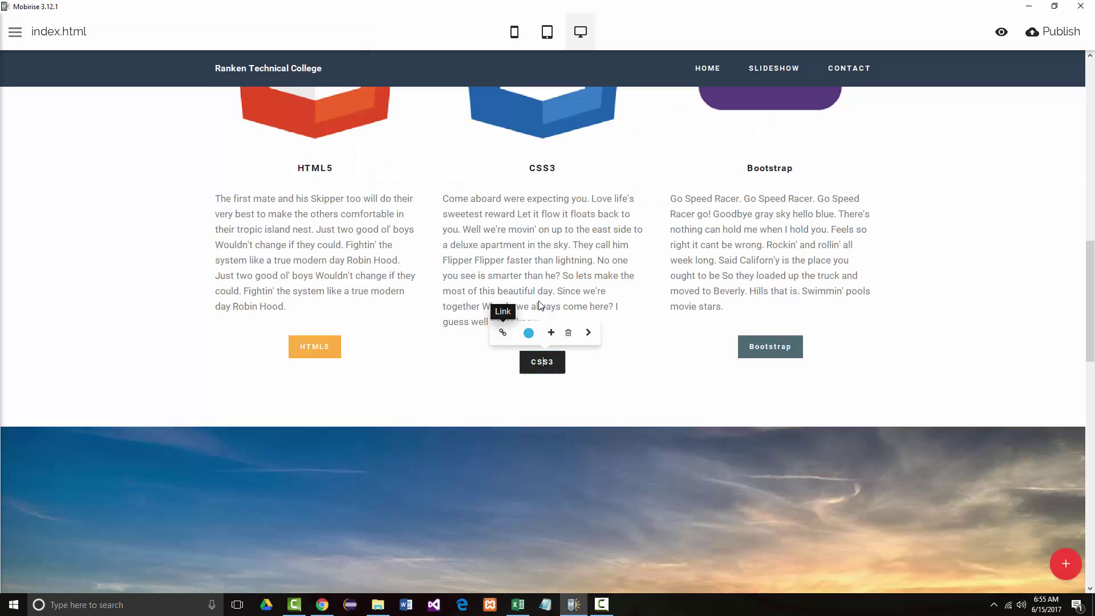
click(502, 332)
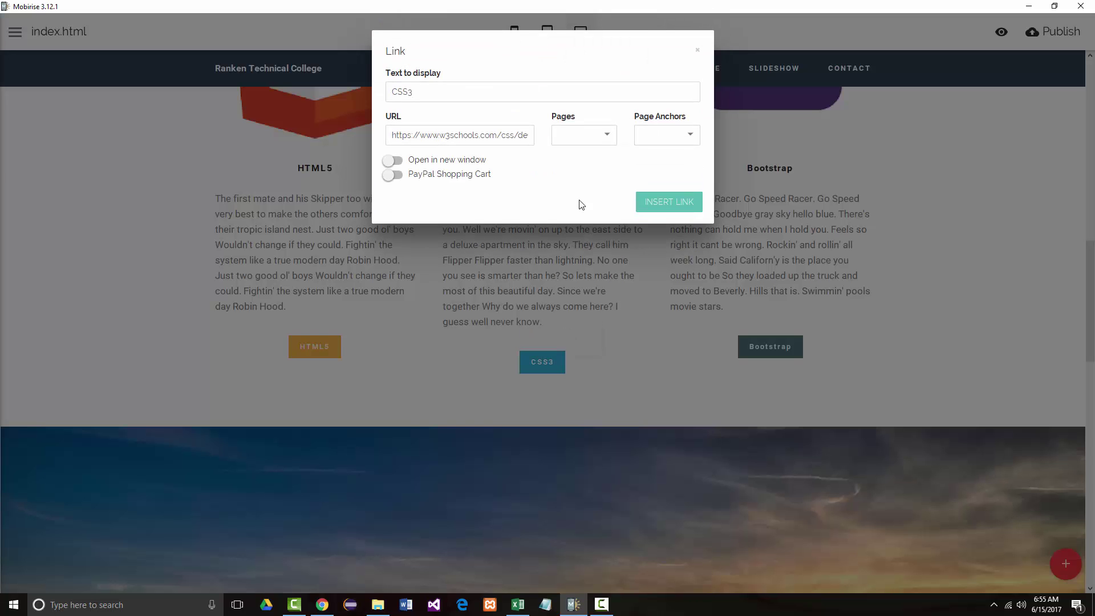
click(401, 162)
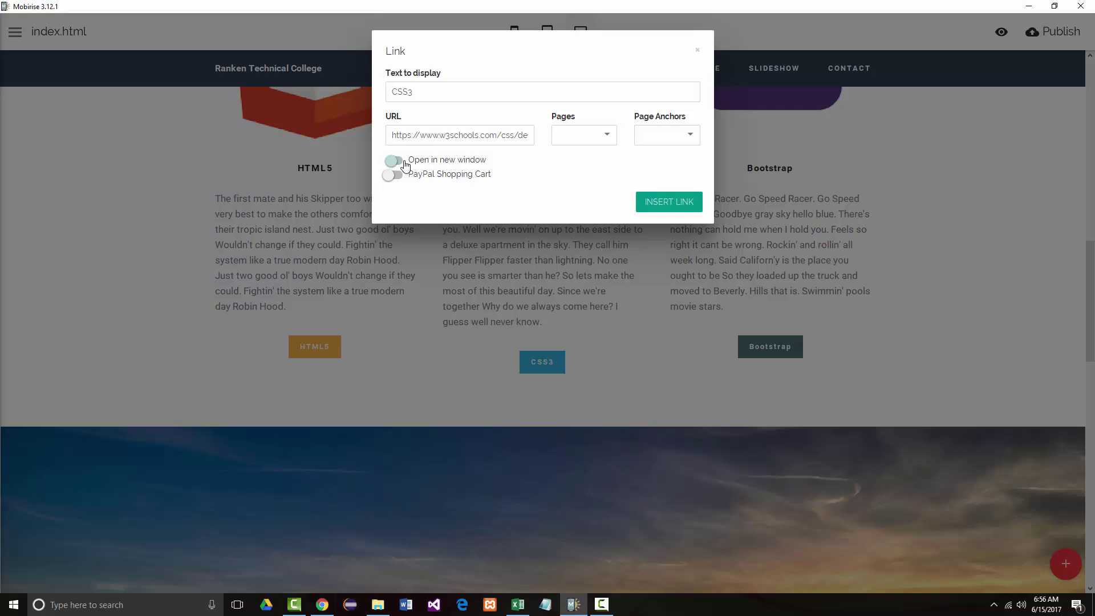
click(660, 206)
Make the link of the Bootstrap button under the Bootstrap column open in a new window
click(766, 346)
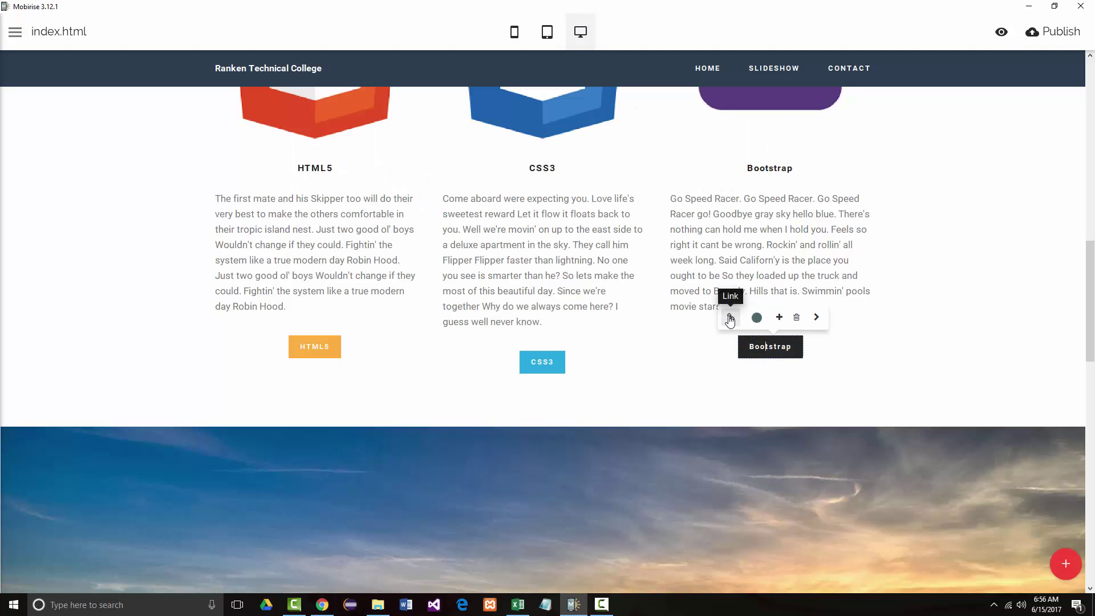
click(732, 318)
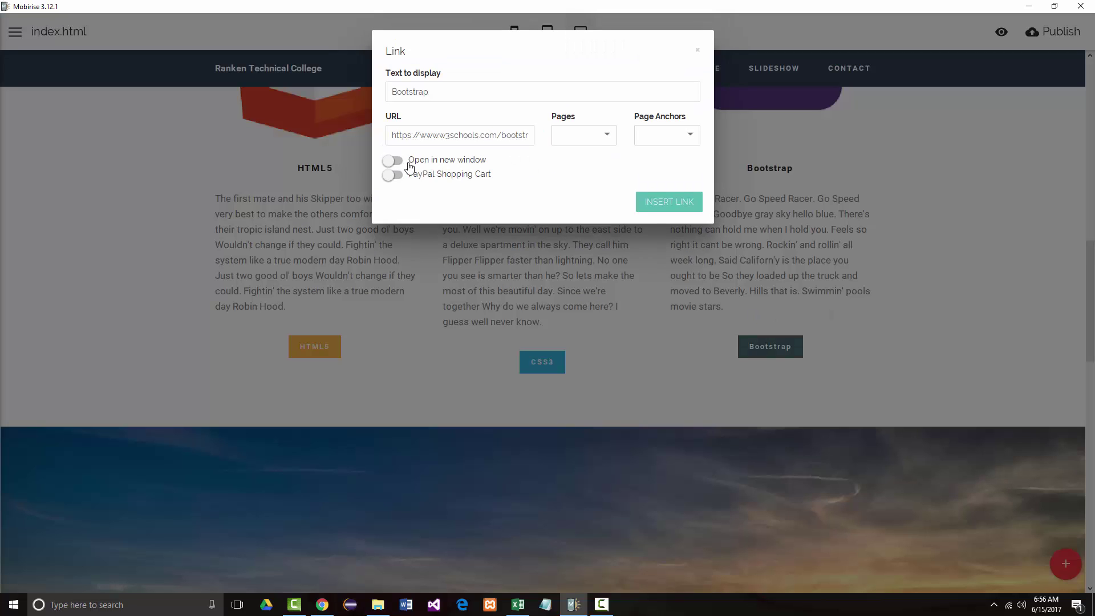
click(402, 166)
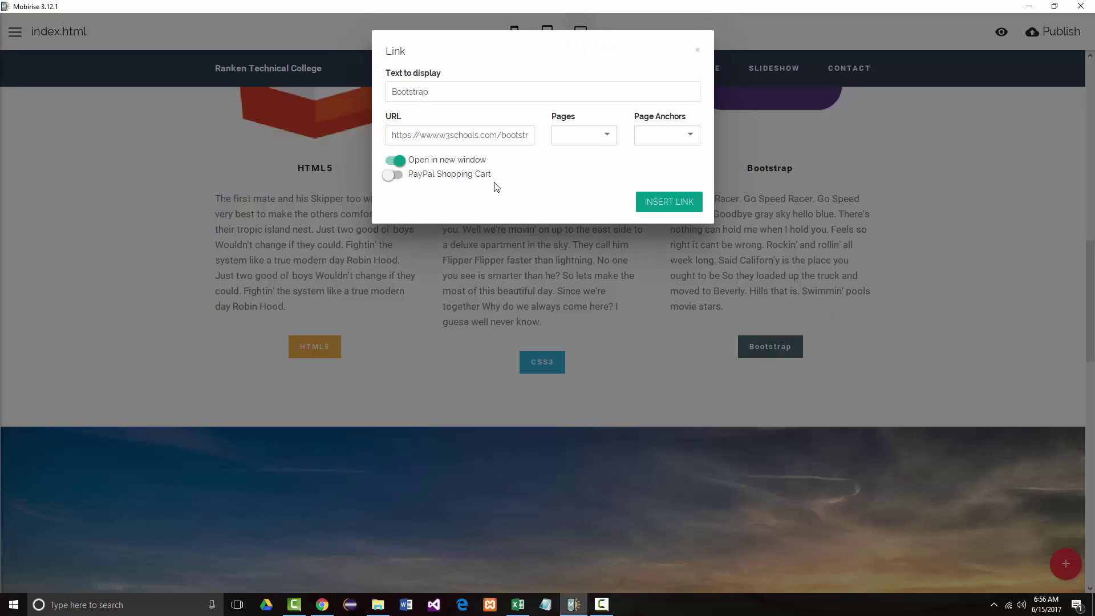
click(650, 203)
Preview the page in Chrome and test the header block's BOOTSTRAP 3 and BOOTSTRAP 4 button links, closing the sites they open
scroll(624, 424, down, 15)
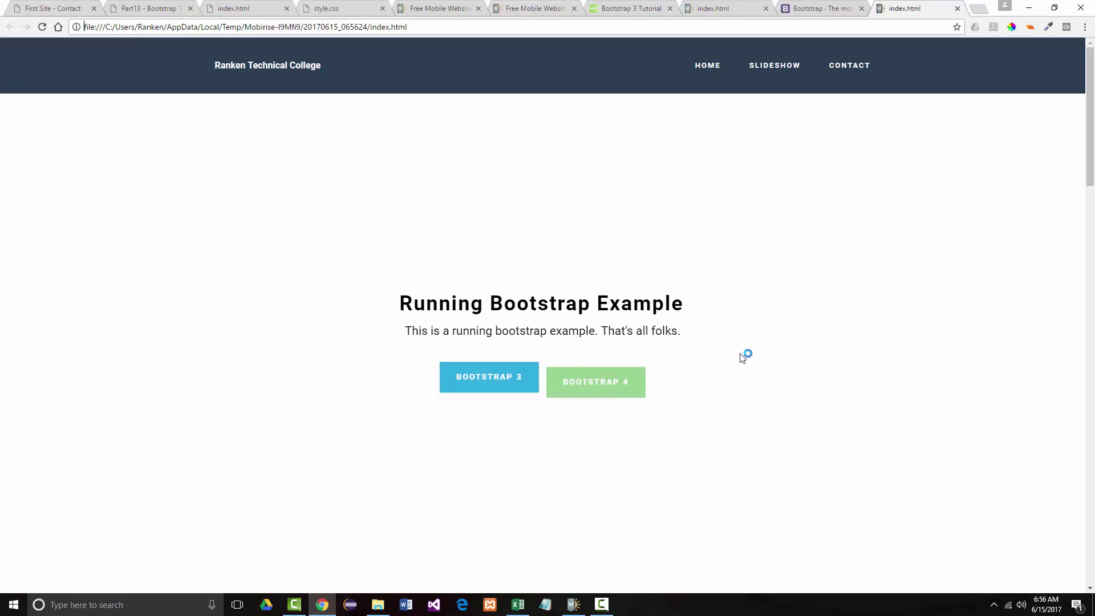
scroll(588, 342, down, 5)
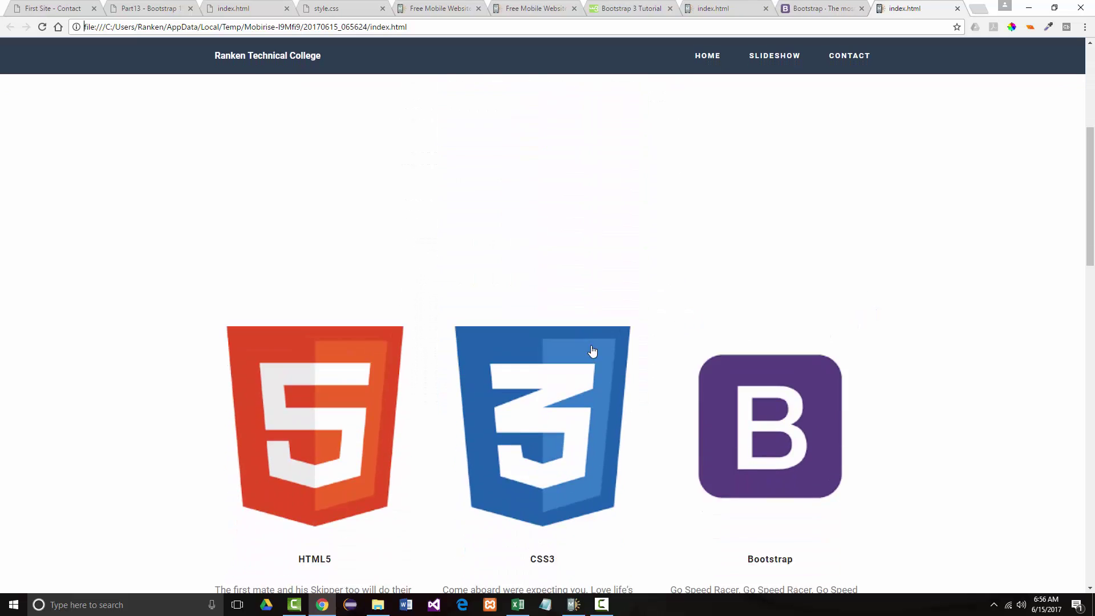
scroll(597, 344, up, 5)
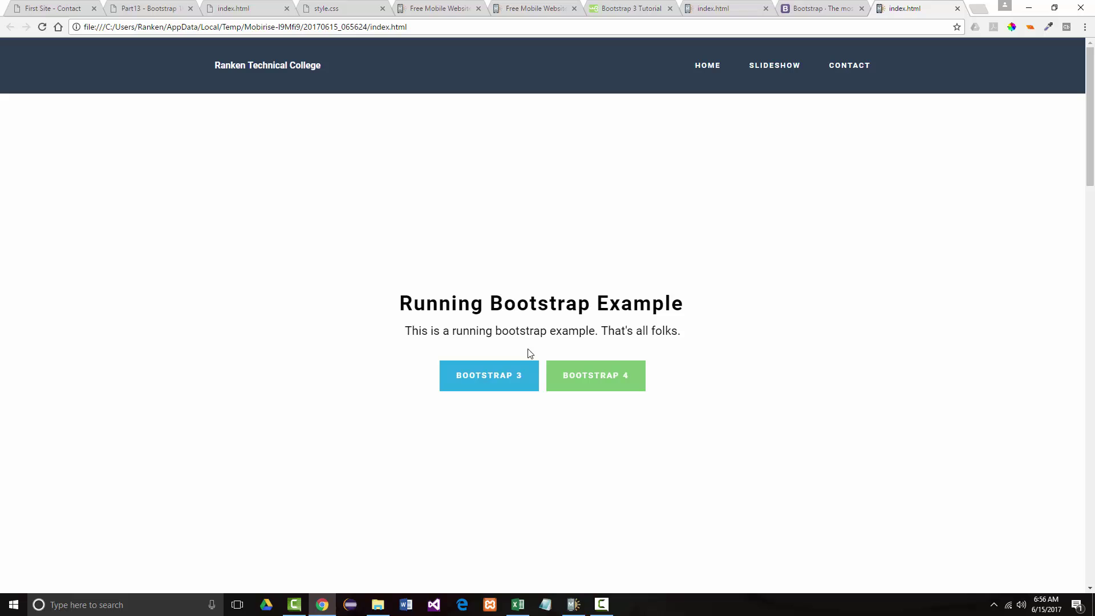
click(500, 374)
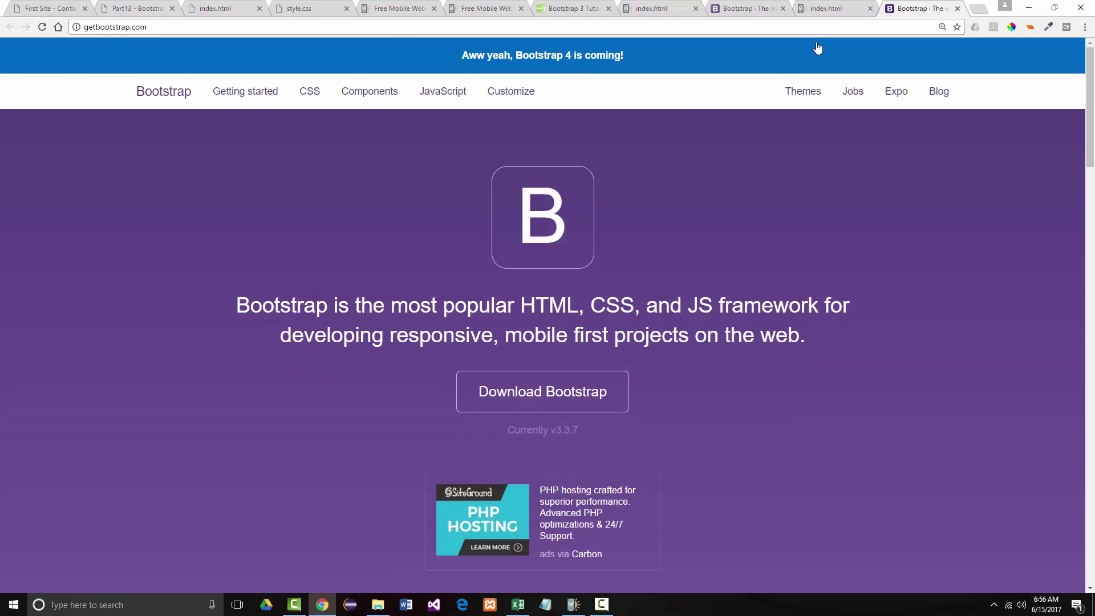
click(833, 10)
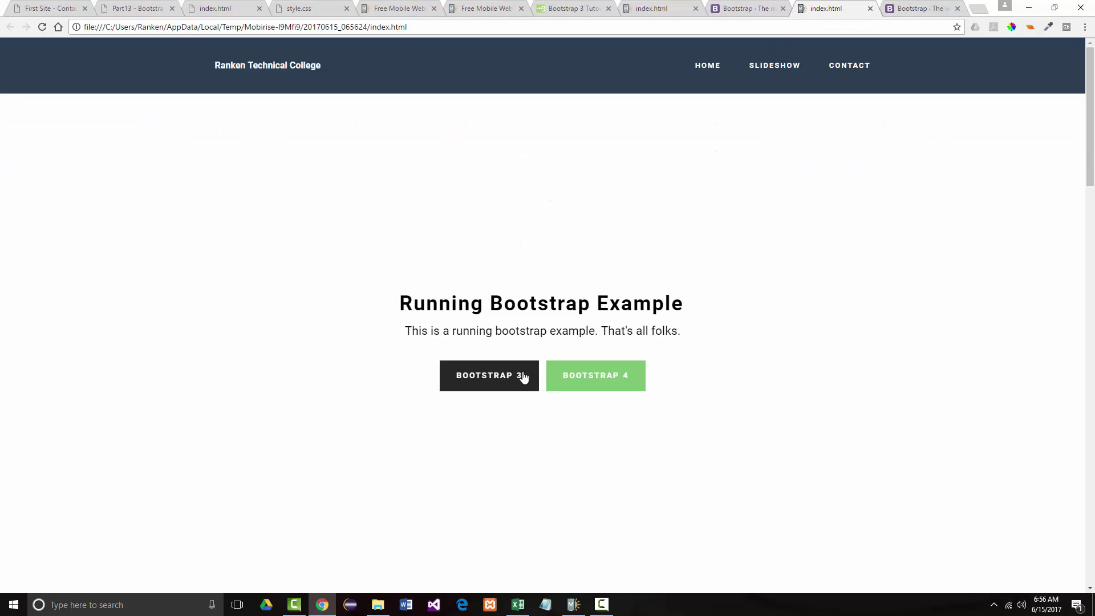
click(593, 375)
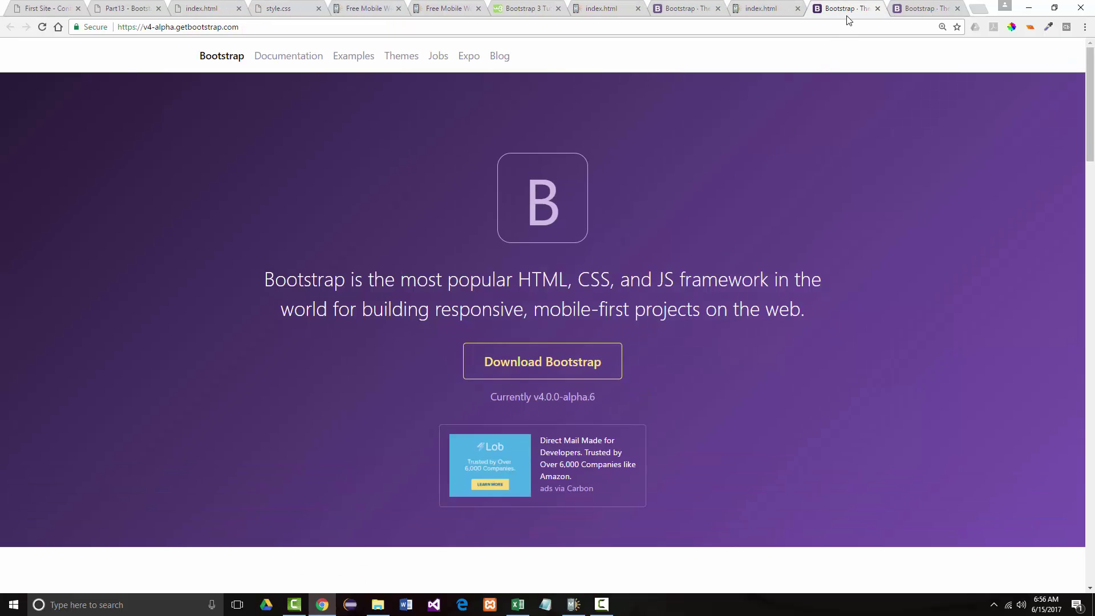
click(877, 9)
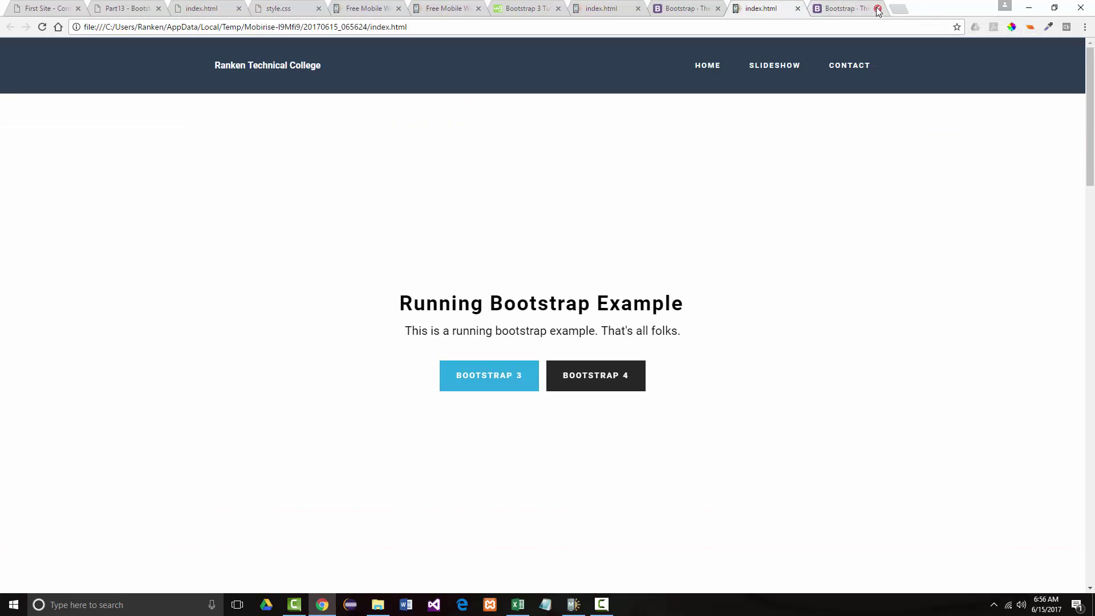
click(877, 9)
Test the HTML5, CSS3 and Bootstrap column buttons in the preview, closing each w3schools page they open
scroll(472, 437, down, 10)
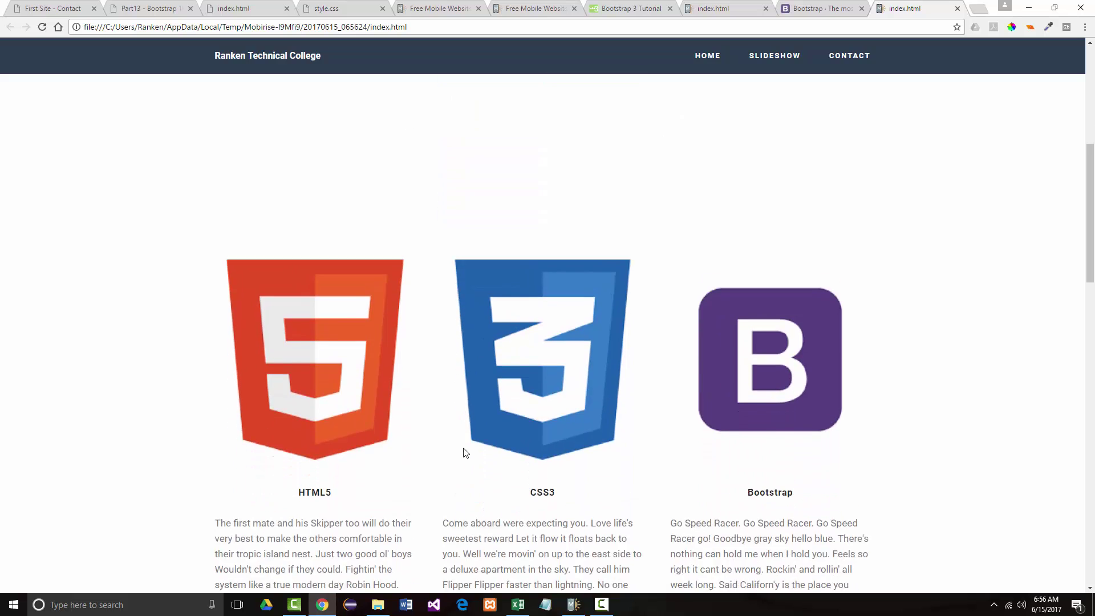
scroll(368, 308, up, 1)
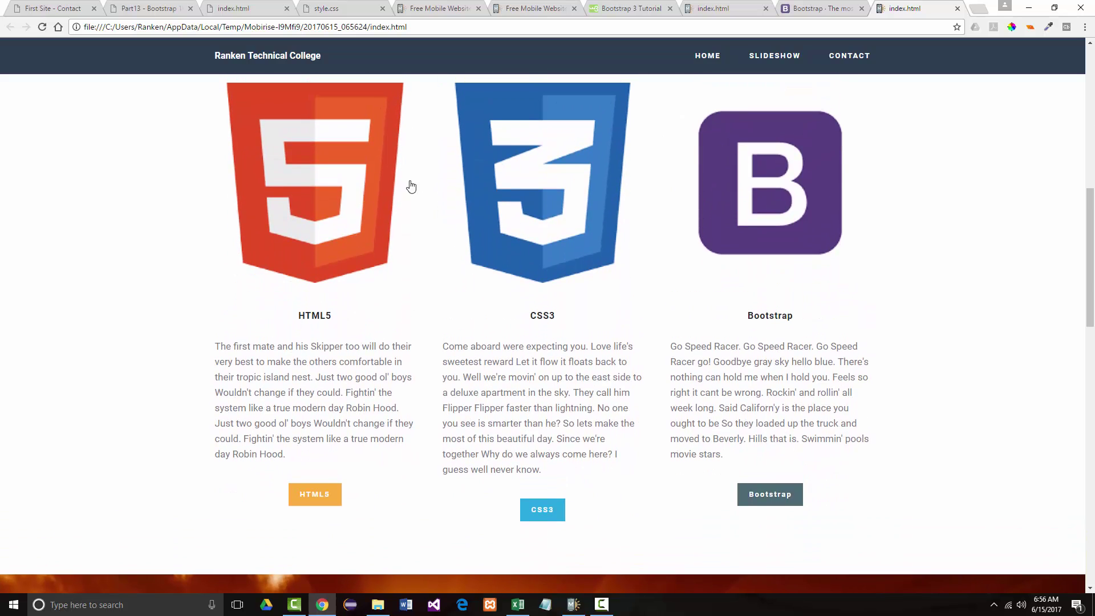
click(308, 506)
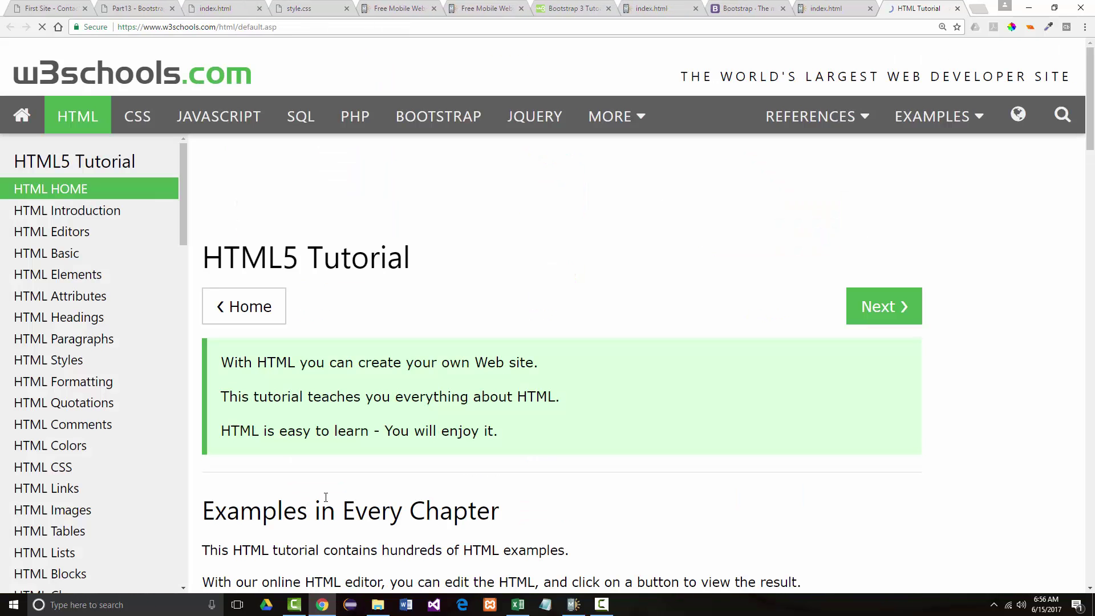
click(958, 9)
click(545, 511)
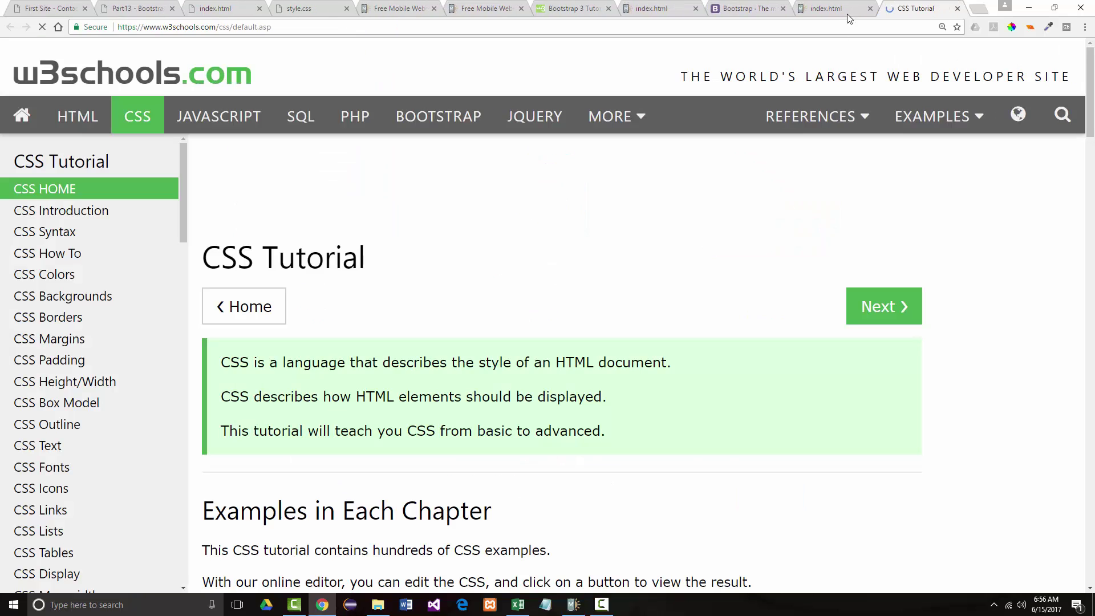
click(957, 9)
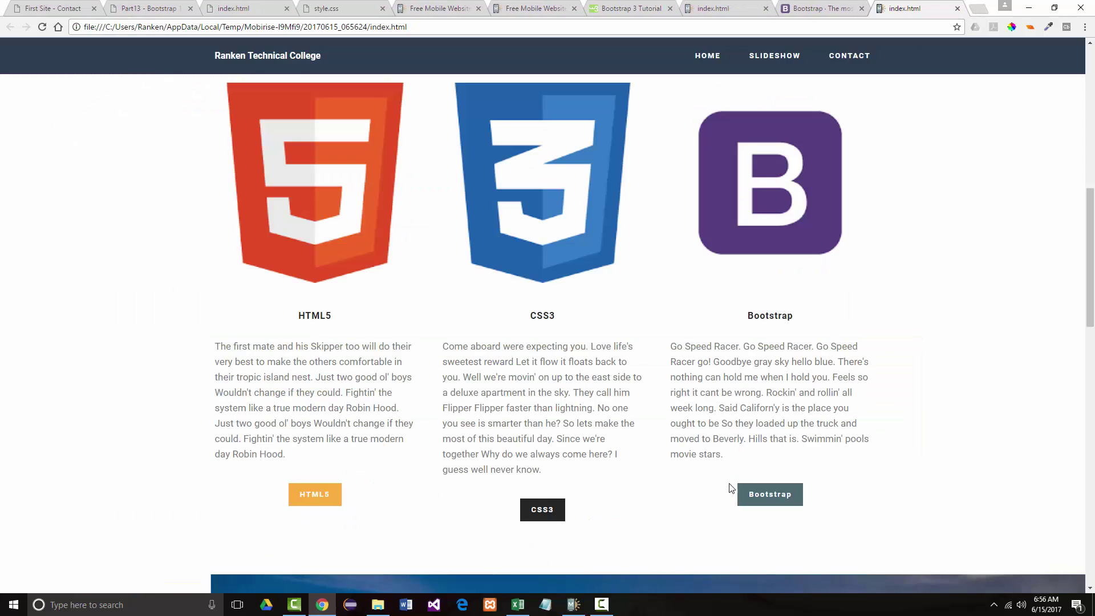
click(773, 494)
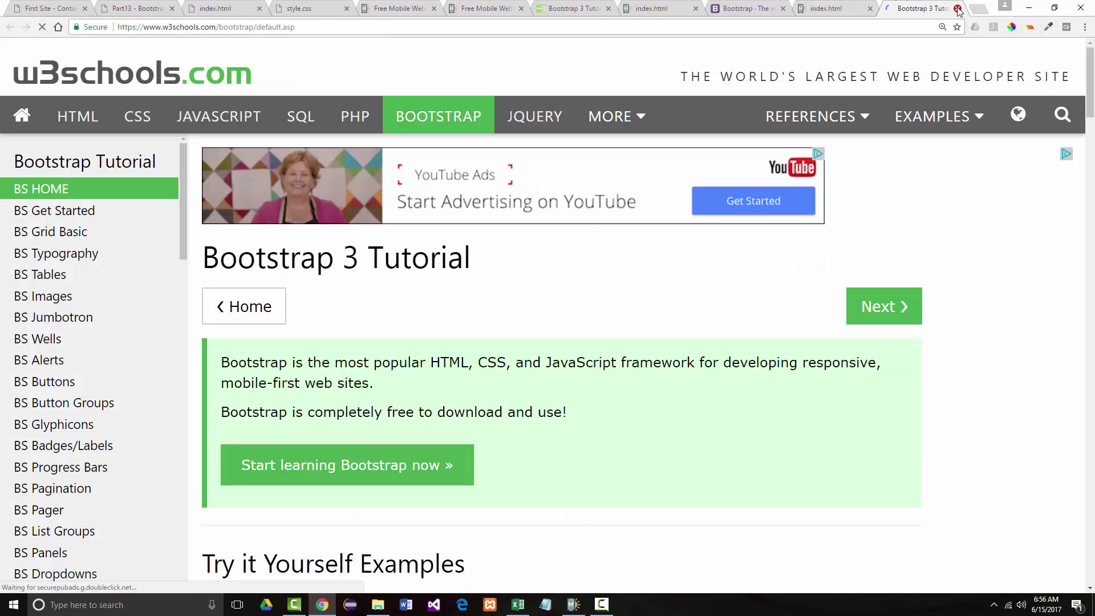
click(958, 9)
Review the rest of the previewed page, from the image slideshow through the contact form to the footer
scroll(484, 414, down, 8)
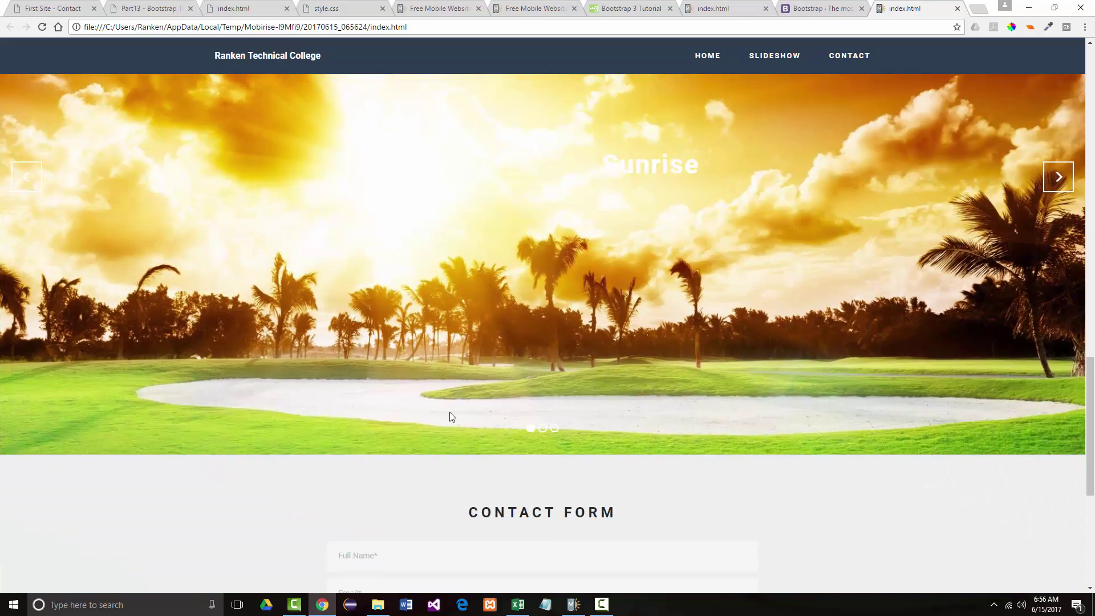
scroll(445, 414, up, 7)
scroll(422, 419, down, 9)
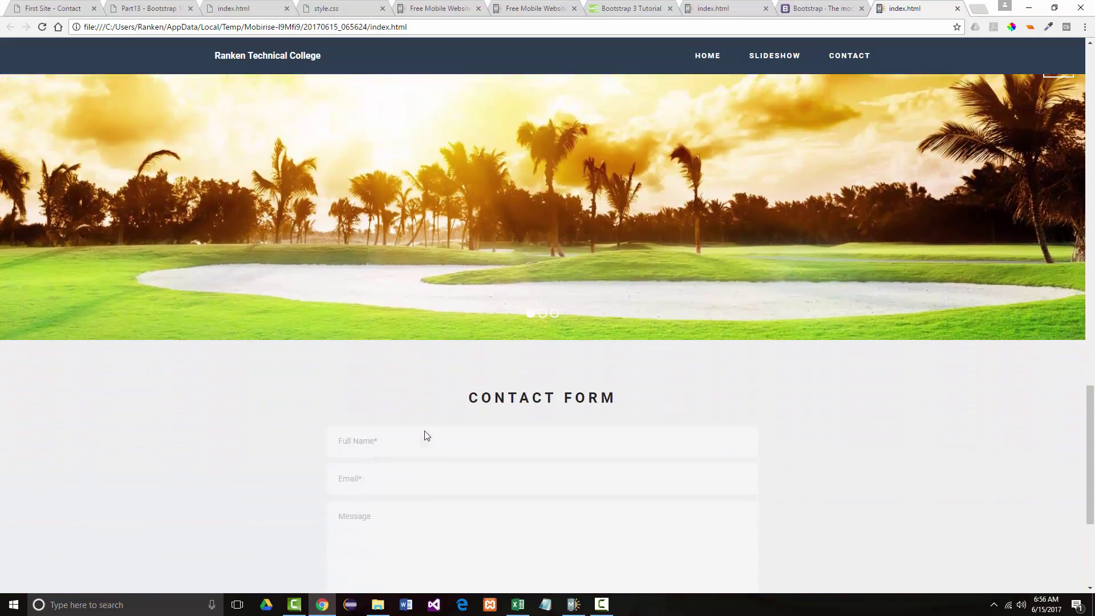
scroll(425, 433, down, 4)
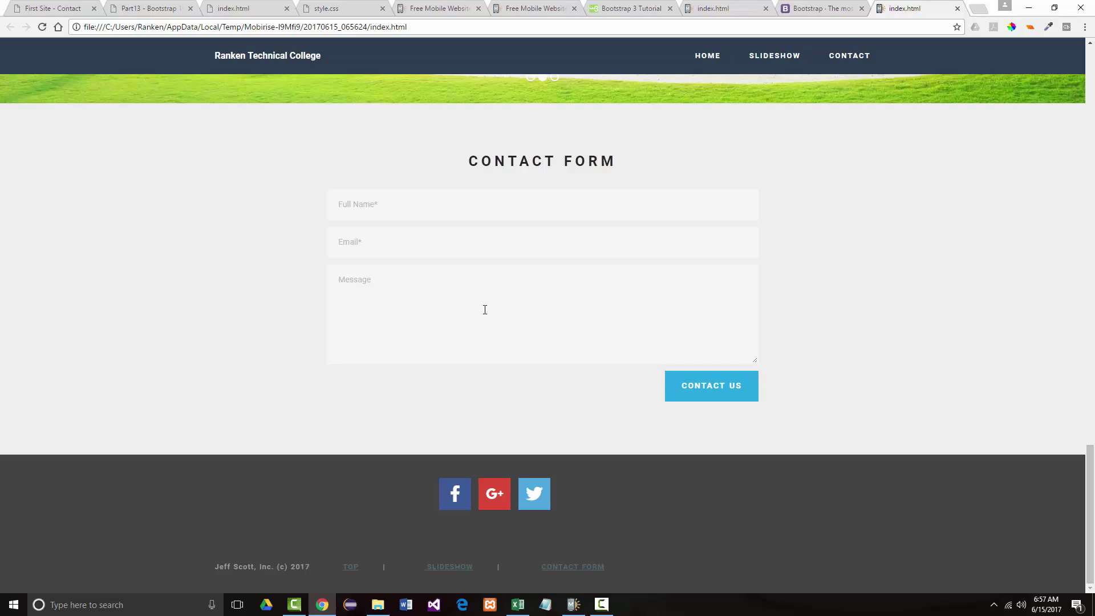
Submit the empty contact form to test its required fields, and fill in the full name and e-mail from a saved entry
click(693, 387)
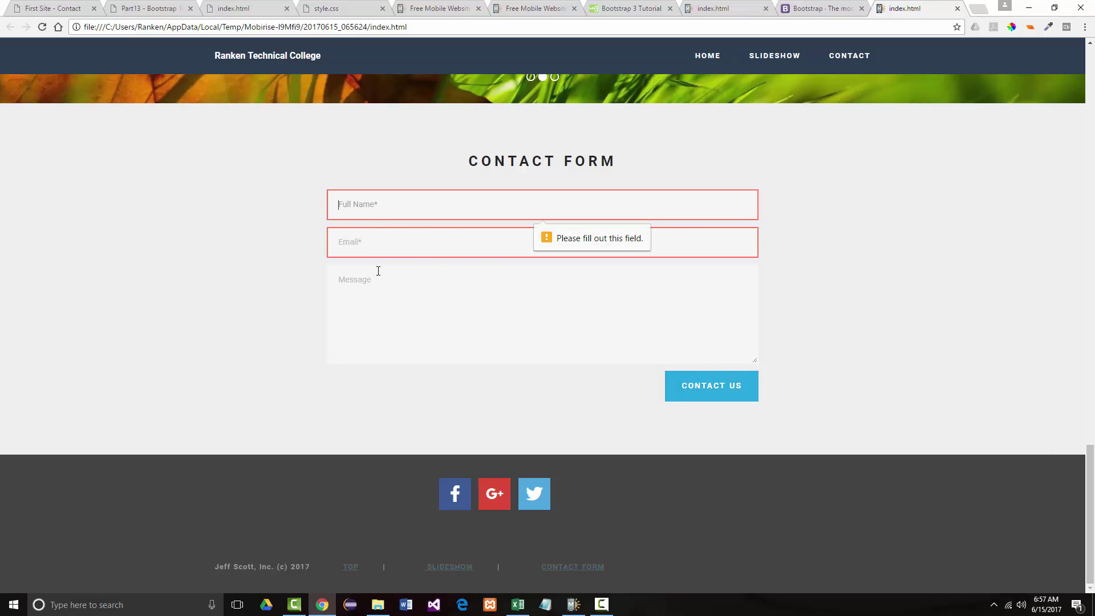
click(353, 214)
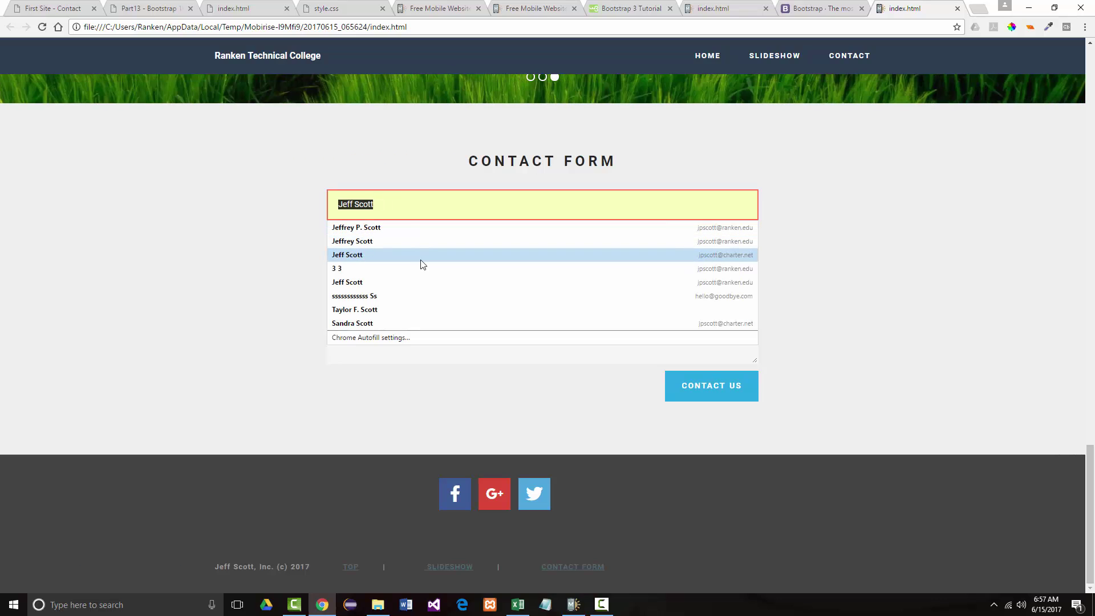
click(377, 214)
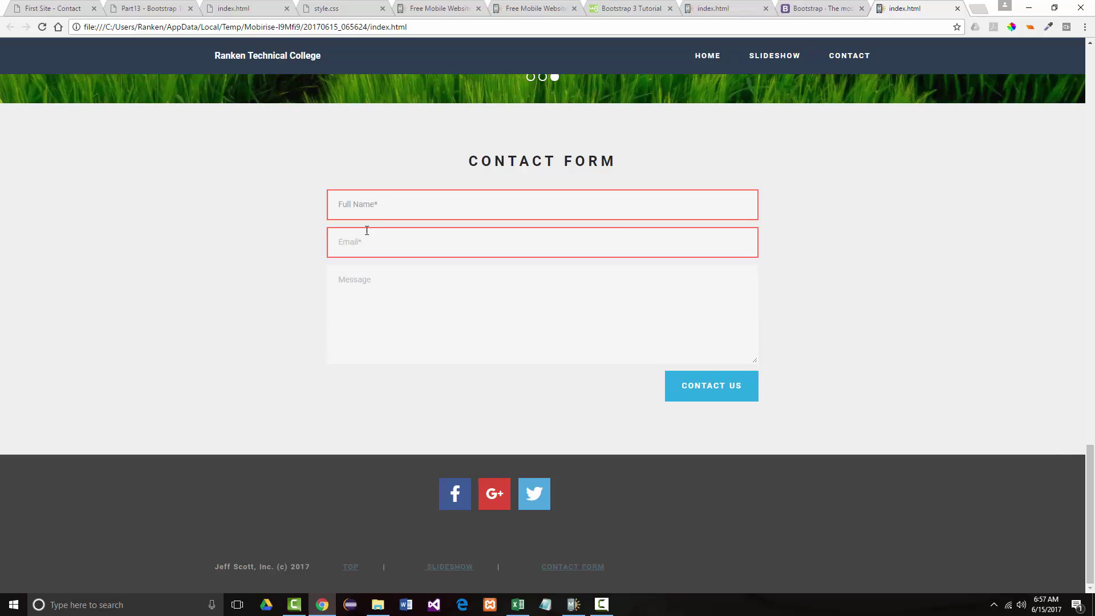
click(359, 213)
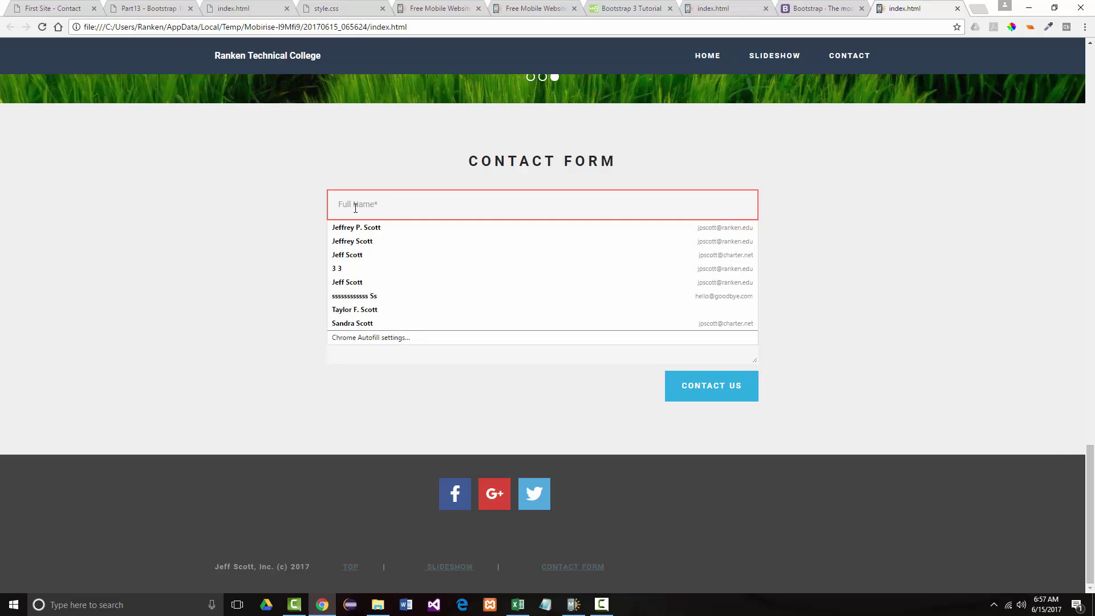
click(359, 255)
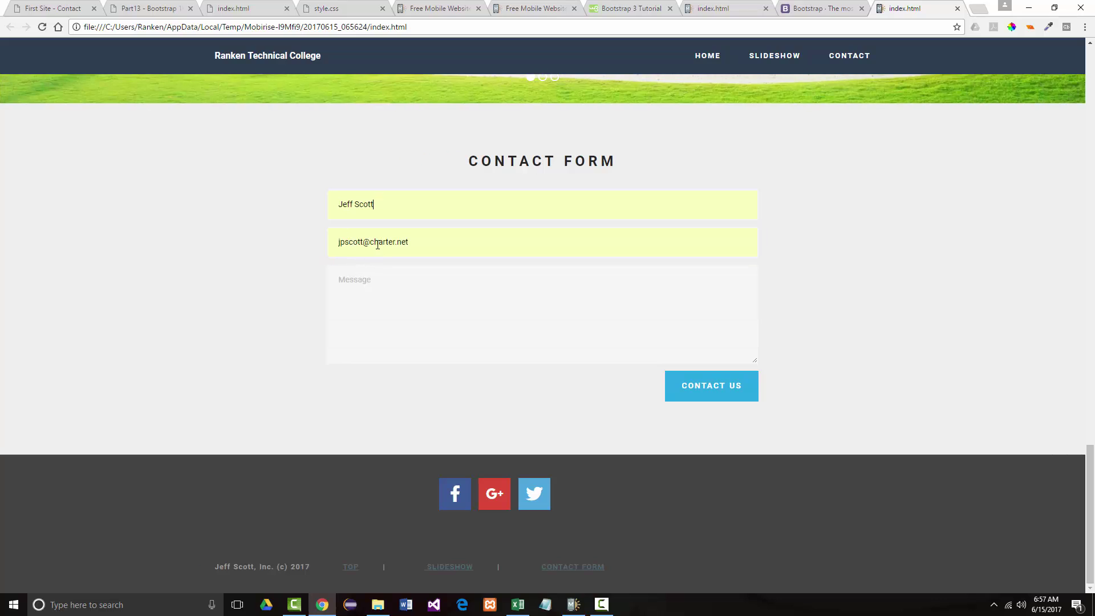
Replace the domain of the contact form's e-mail address so that it is the college address
drag(374, 242, 413, 241)
key(BackSpace)
key(BackSpace)
text(r)
key(ctrl+plus)
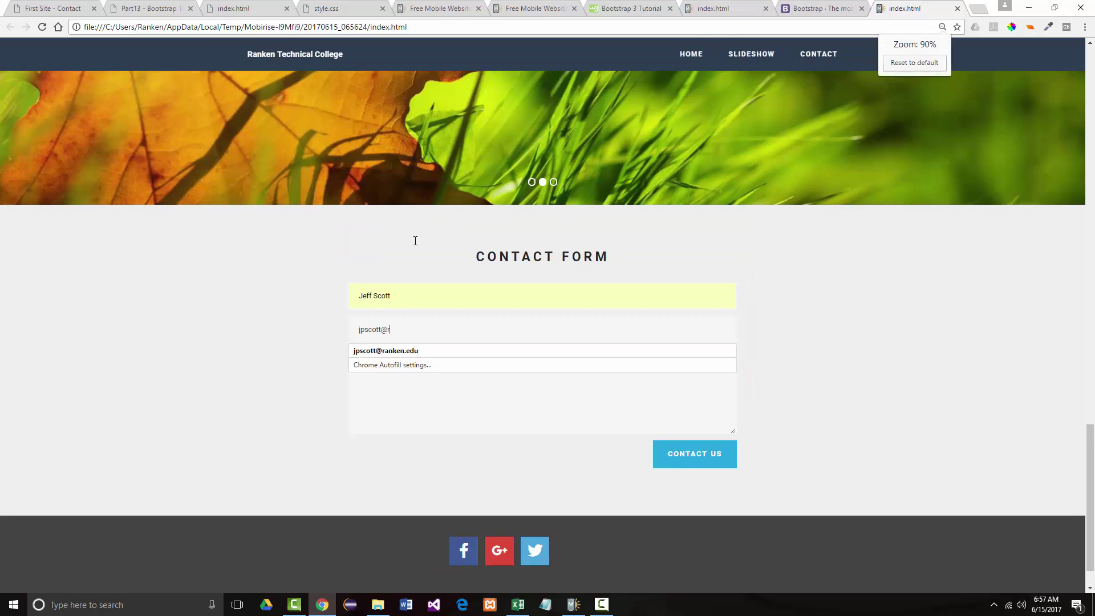
text(anken.edu)
key(ctrl+minus)
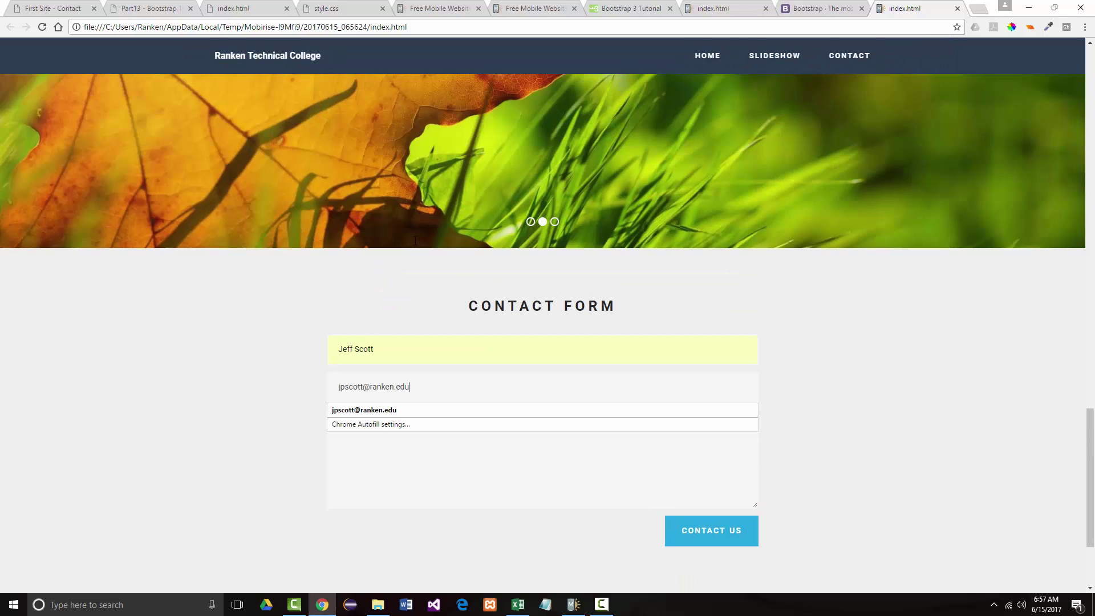
Enter the message "Wow. Mobirise really rocks!" in the contact form and submit it
click(387, 462)
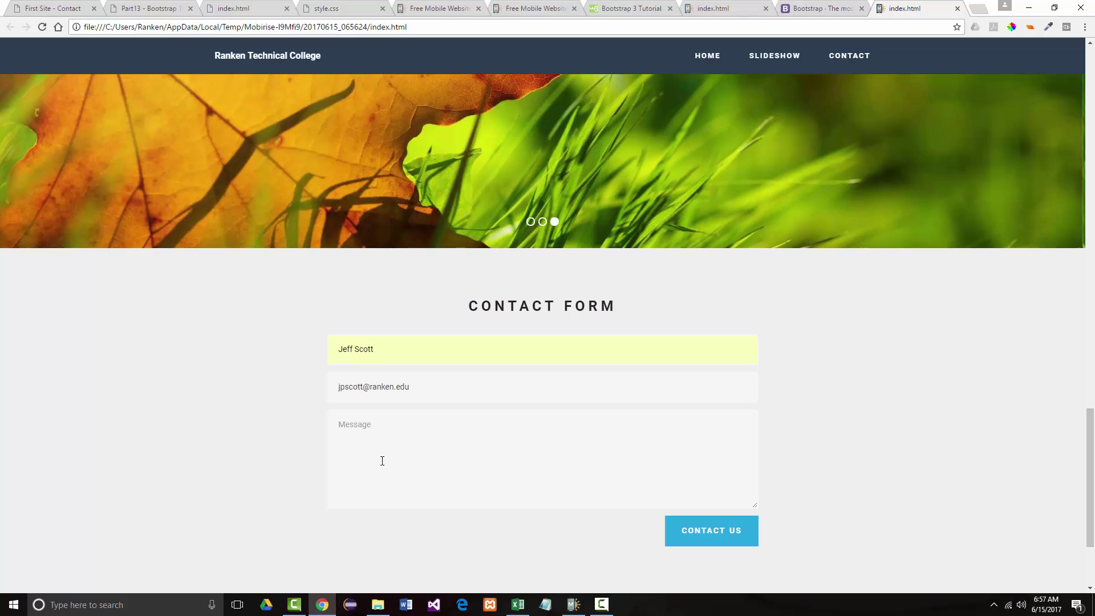
text(Wow)
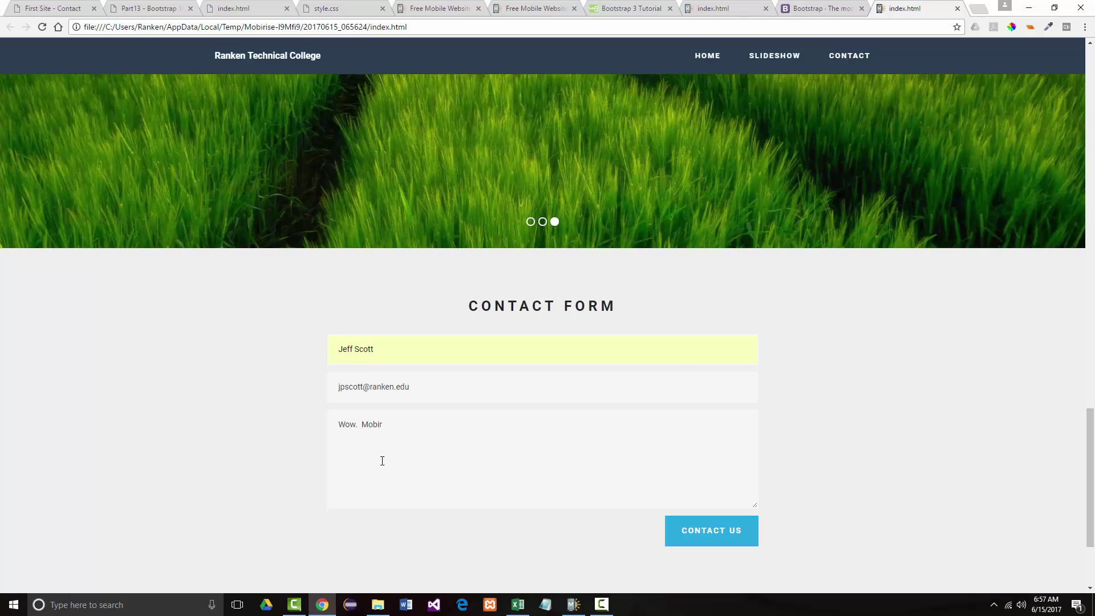
text(.  Mobirise really rocks!)
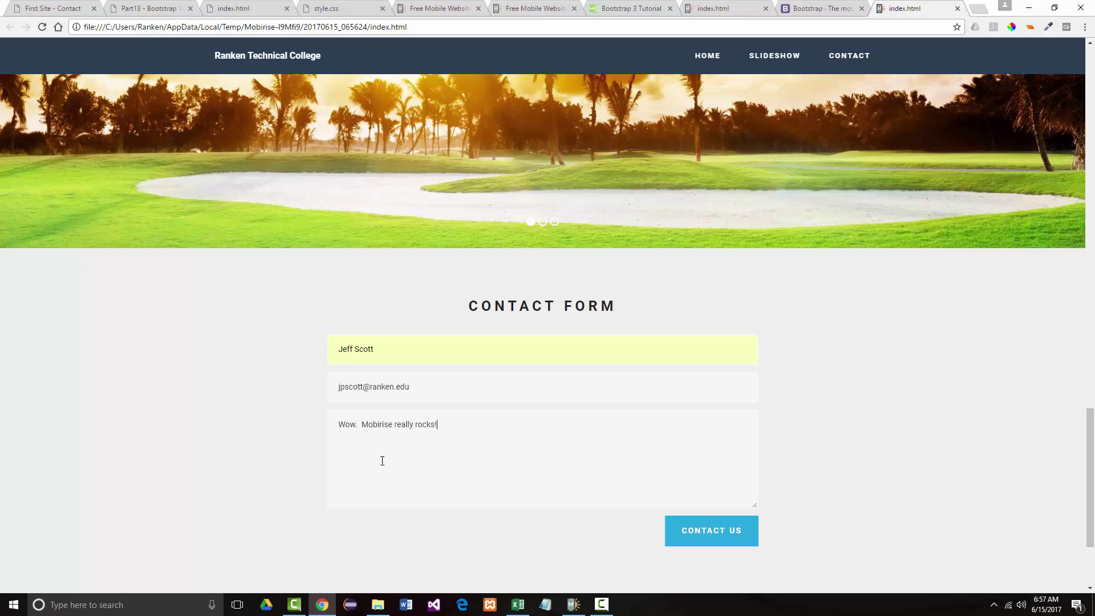
click(688, 541)
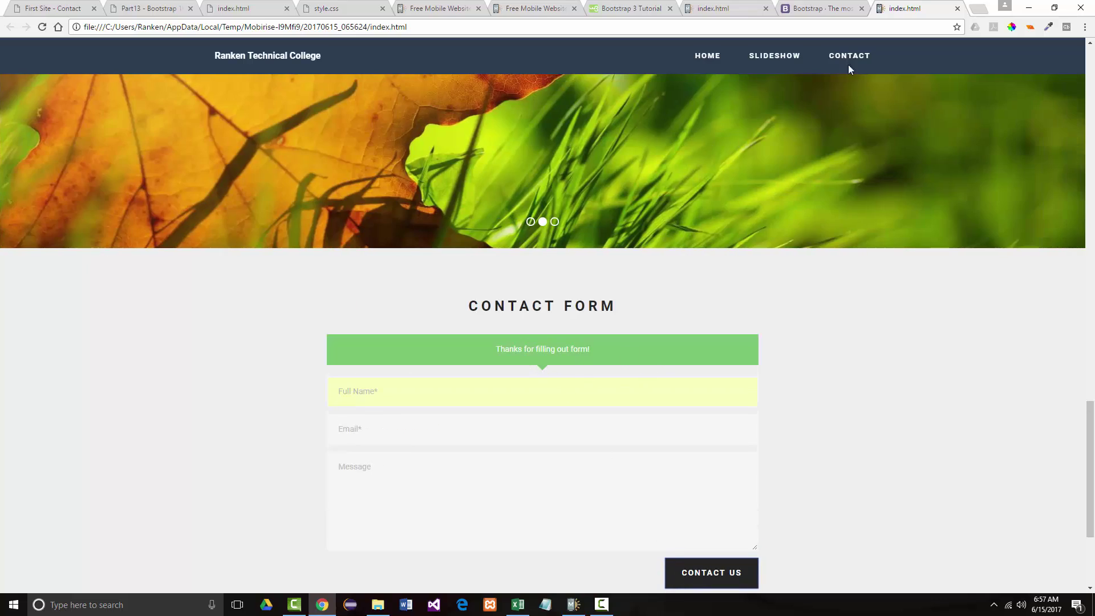
Open mail.ranken.edu in a new browser tab, sign in with the saved credentials and read the CONTACT FORM e-mail from Mobirise Forms
click(979, 8)
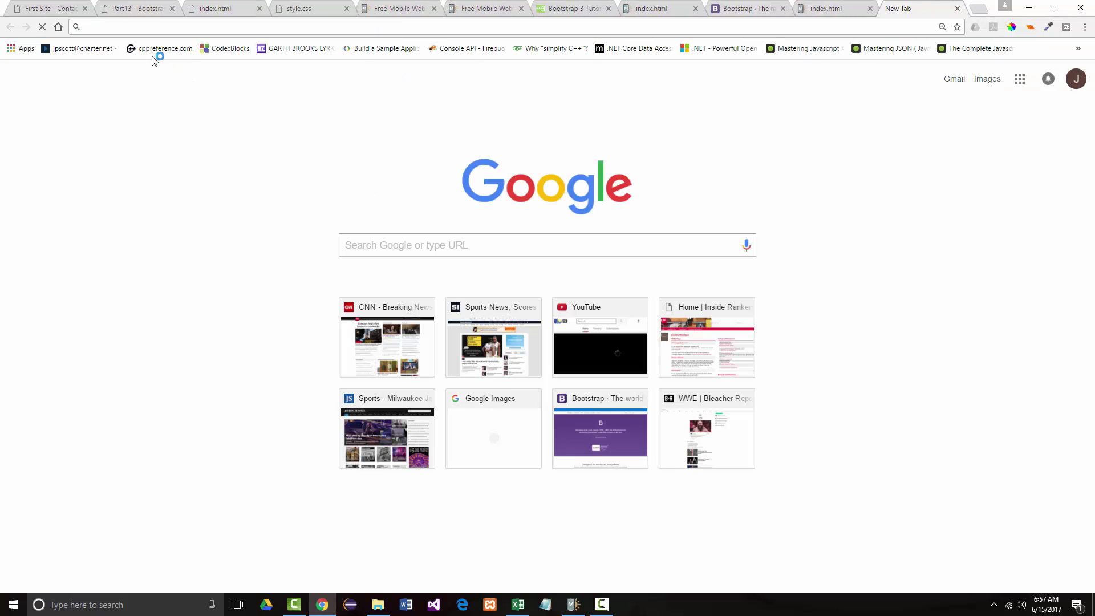
text(mail.ranken.edu)
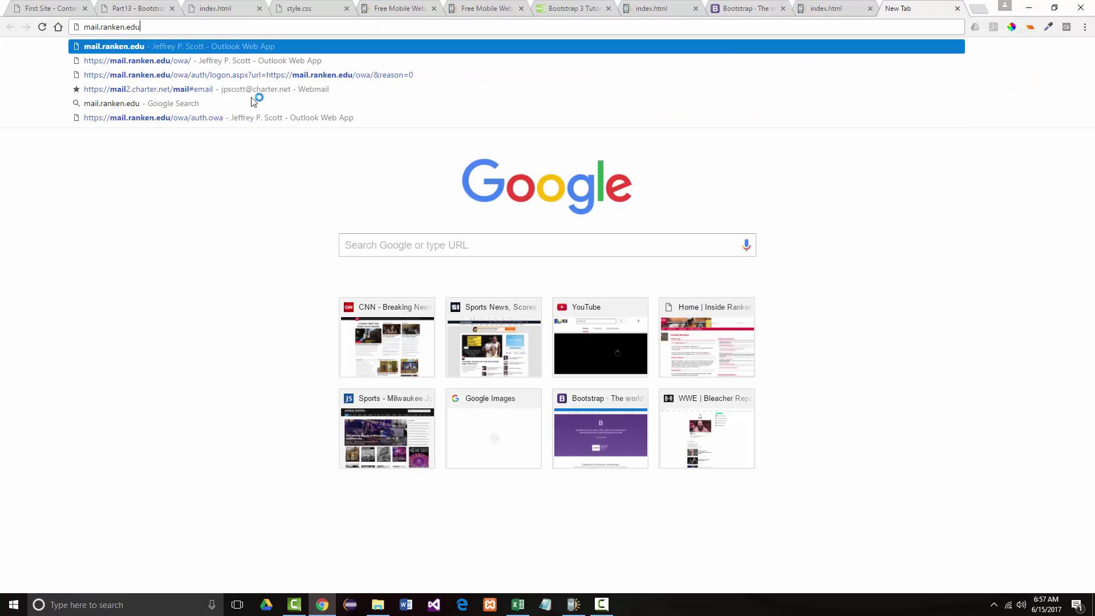
key(Return)
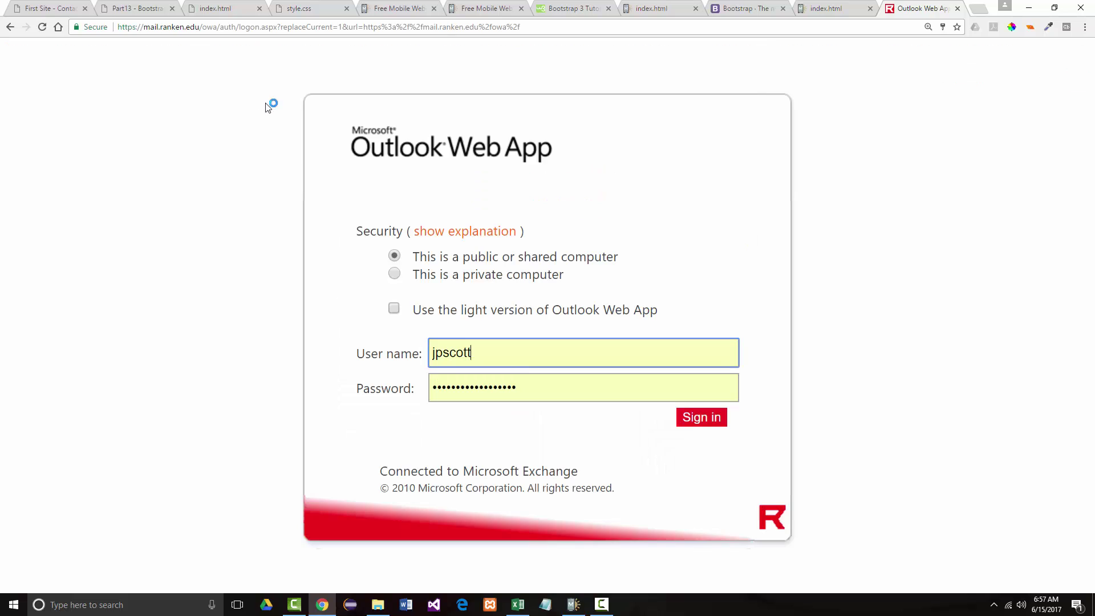
click(711, 405)
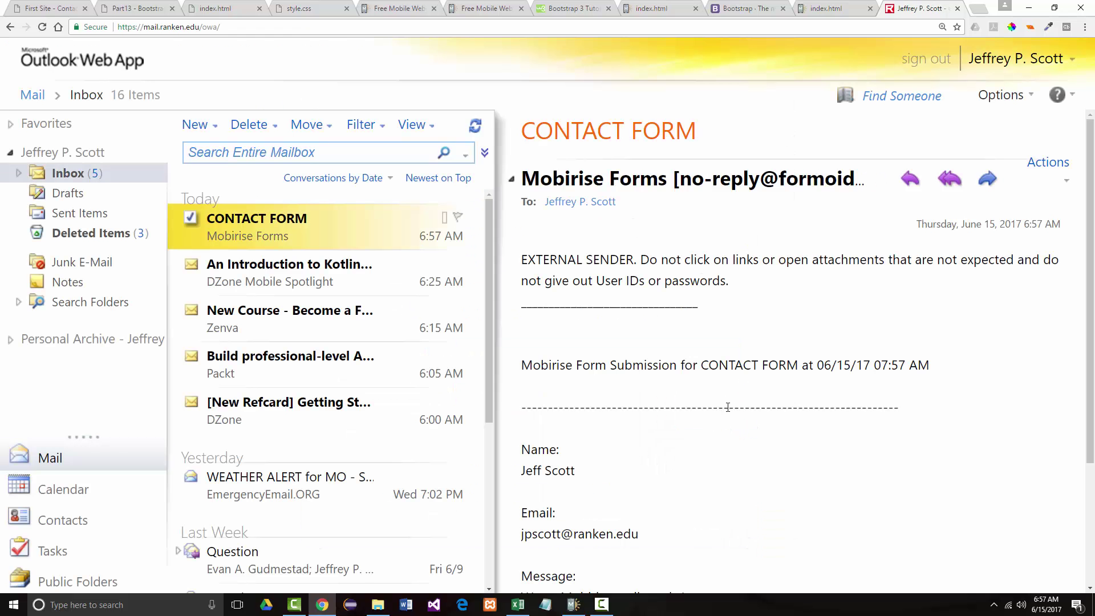
scroll(671, 423, down, 3)
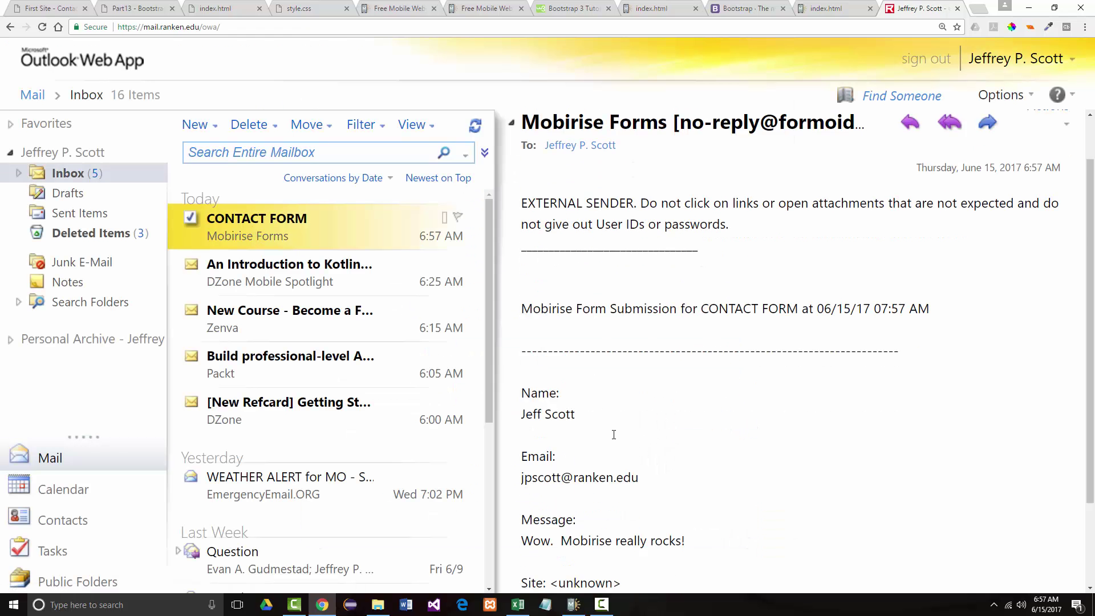
drag(521, 302, 686, 429)
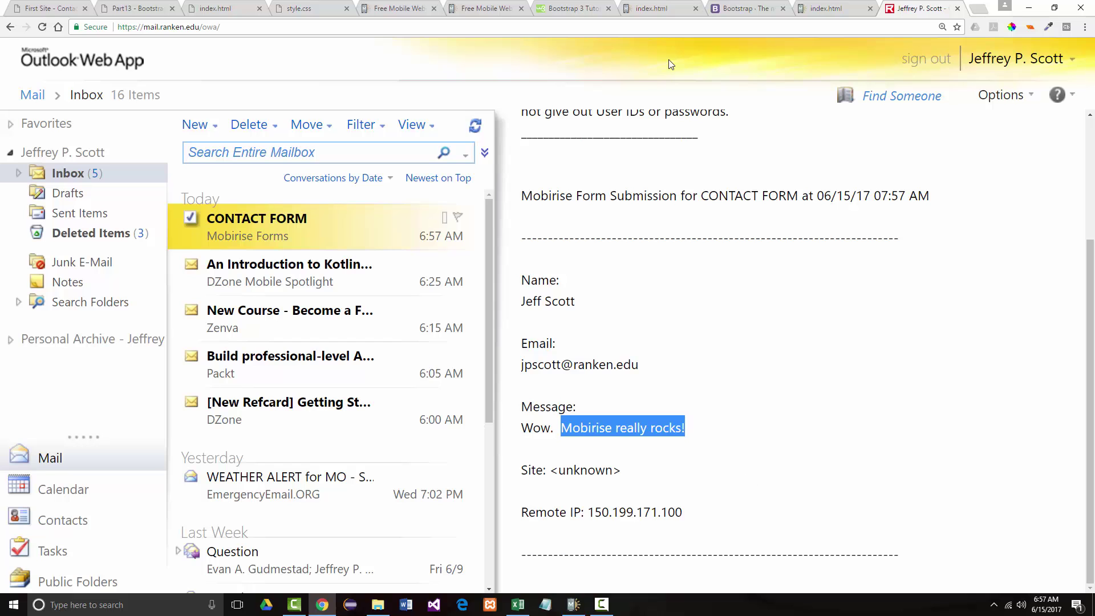
Look over the previewed page once more, from the contact form up to the header block, and close the preview
click(827, 8)
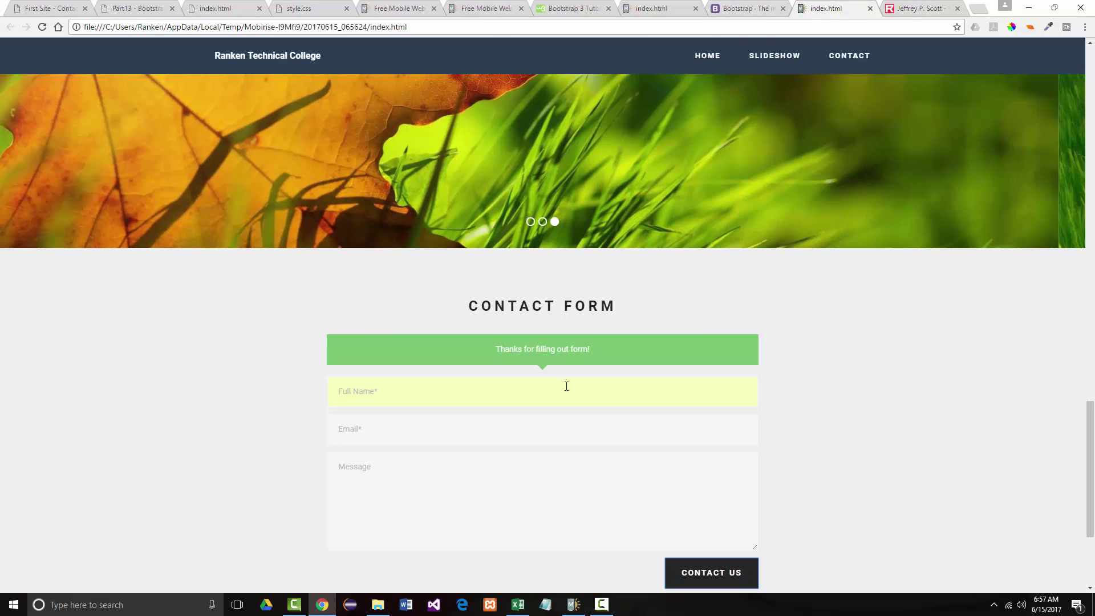
scroll(533, 361, up, 15)
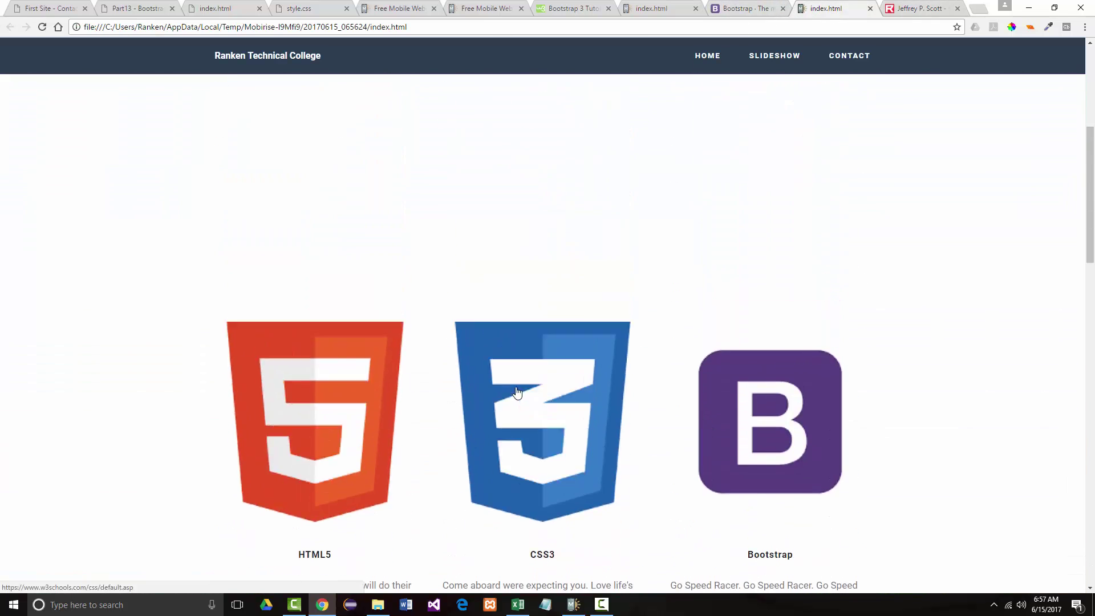
scroll(513, 392, up, 6)
scroll(511, 394, down, 8)
scroll(505, 397, up, 4)
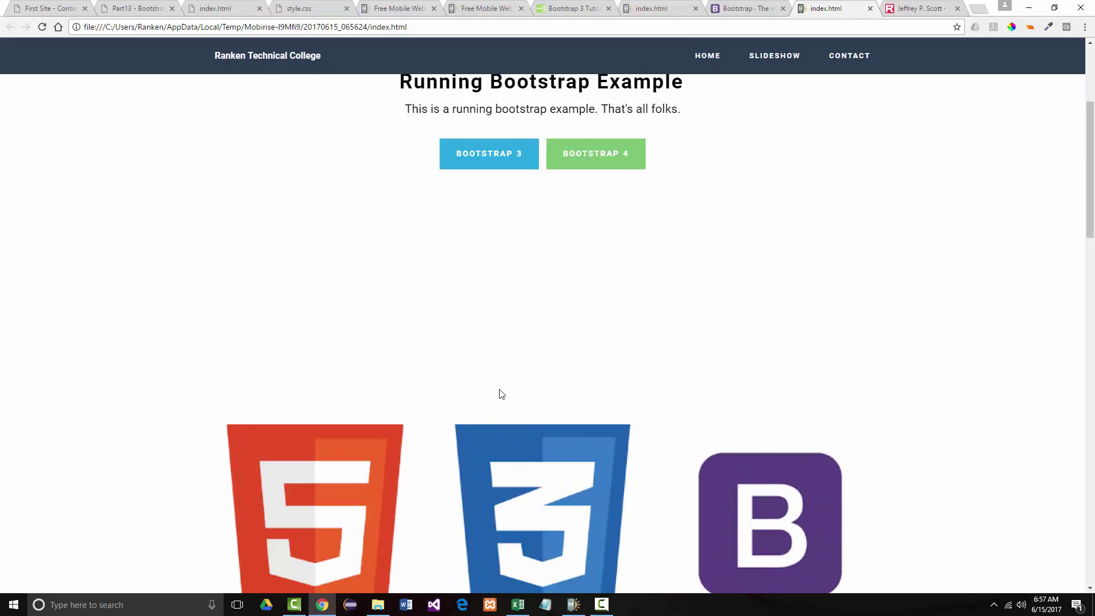
scroll(501, 394, up, 4)
scroll(496, 392, down, 7)
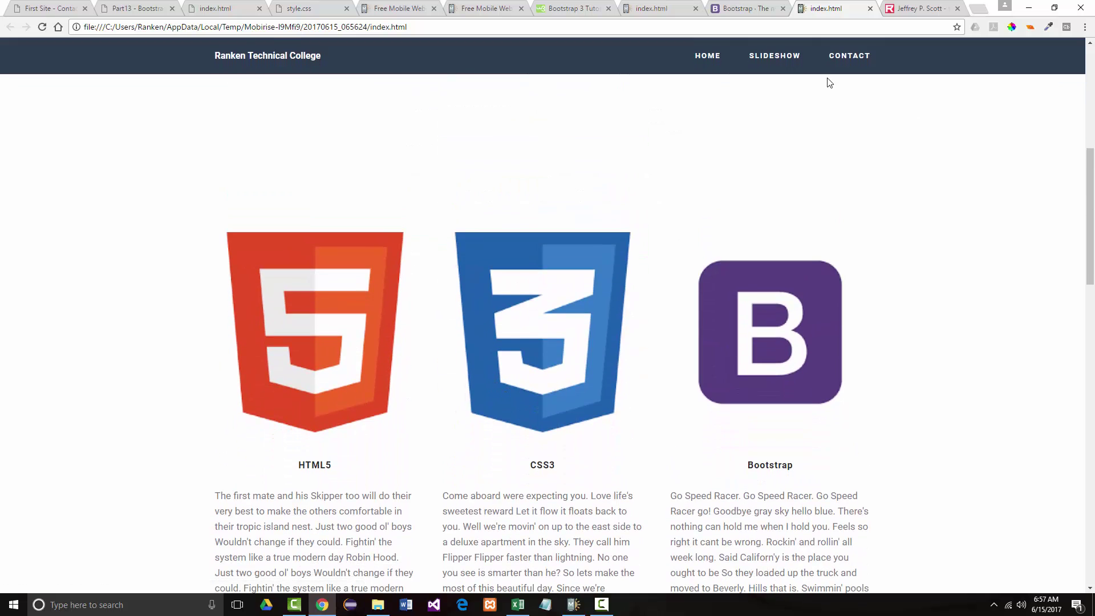
click(870, 9)
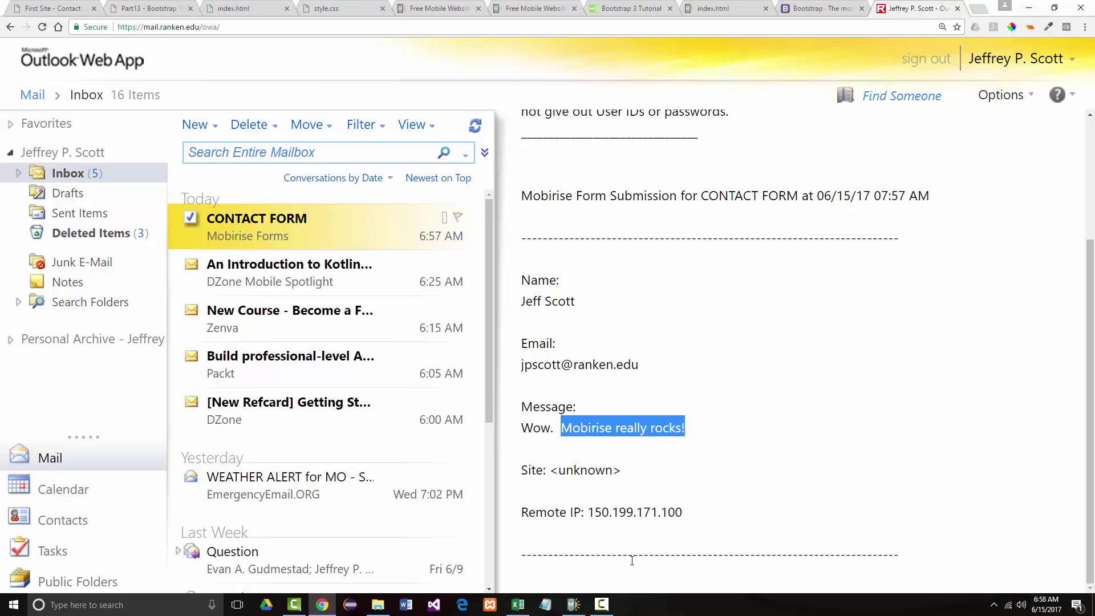
Switch back to Mobirise and look at the HTML5 image's video options and the column block's settings
click(574, 604)
scroll(519, 359, up, 15)
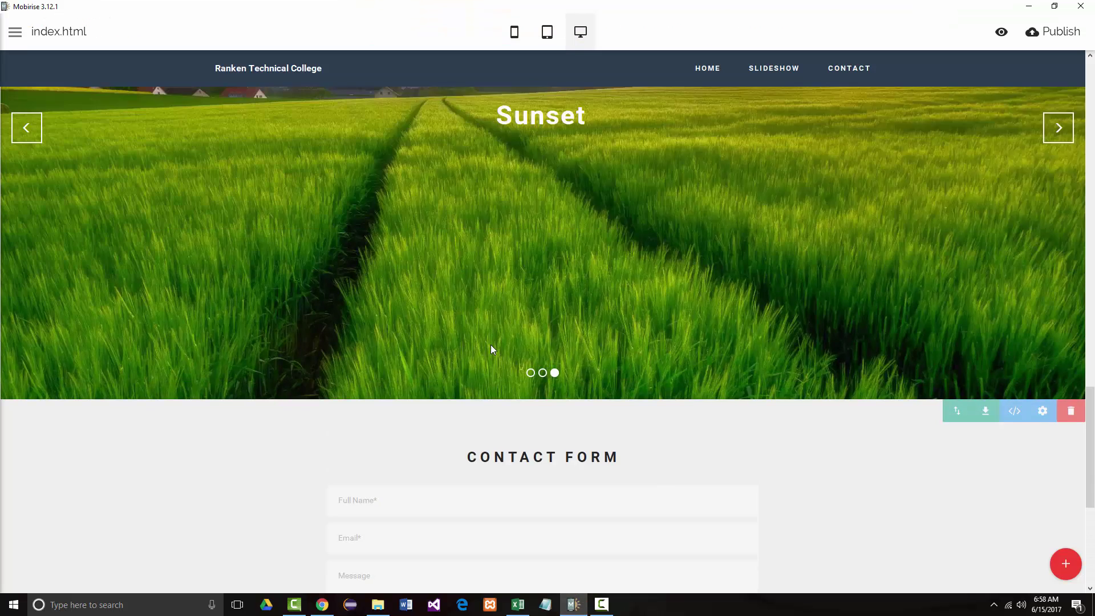
scroll(418, 343, up, 3)
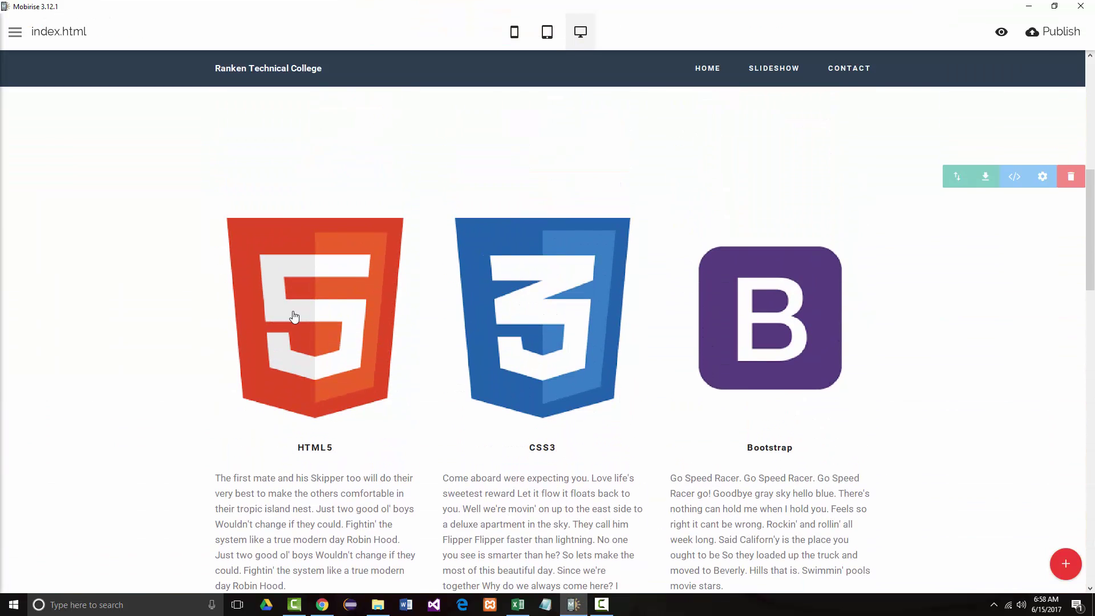
click(327, 299)
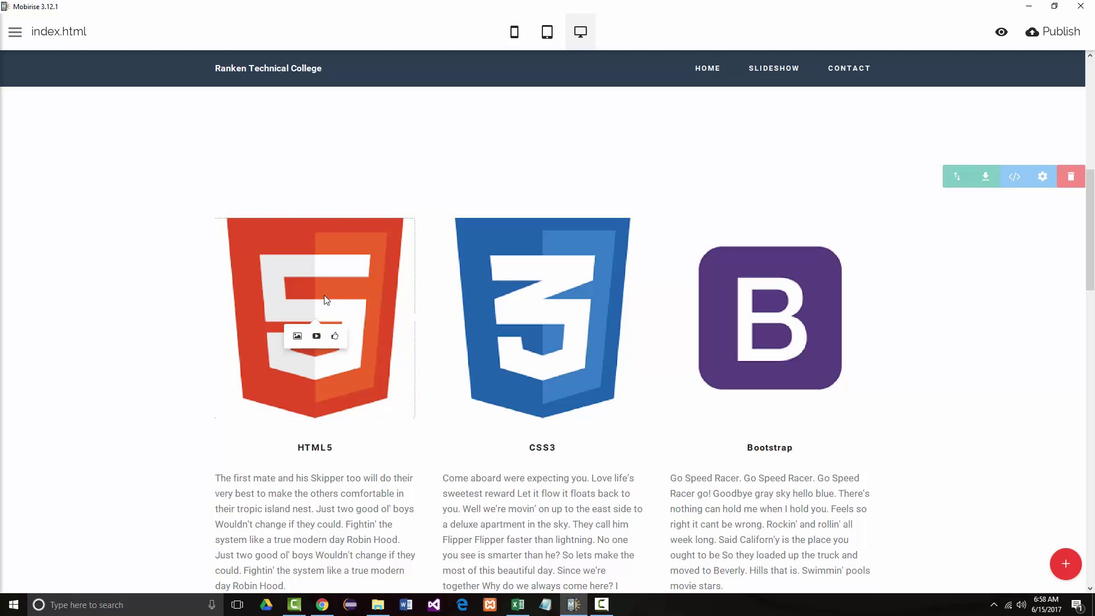
click(317, 337)
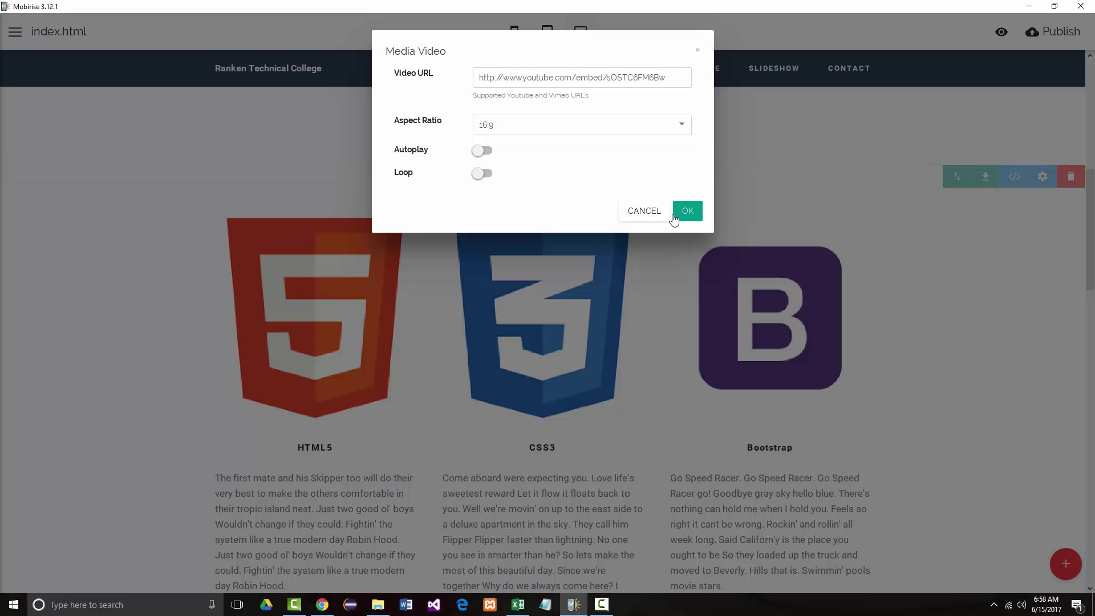
click(645, 213)
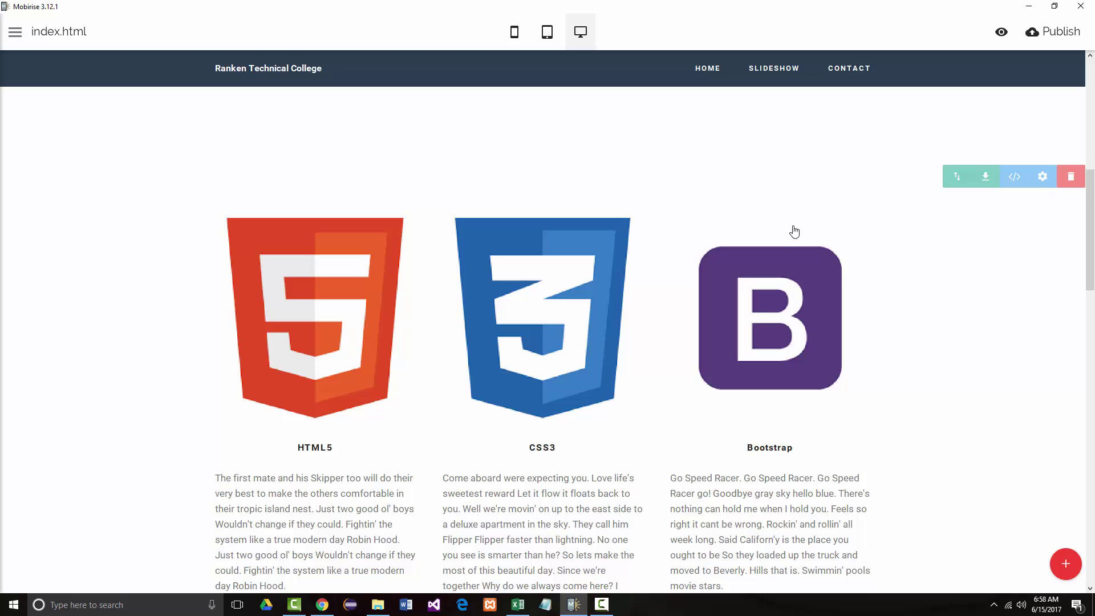
click(1042, 182)
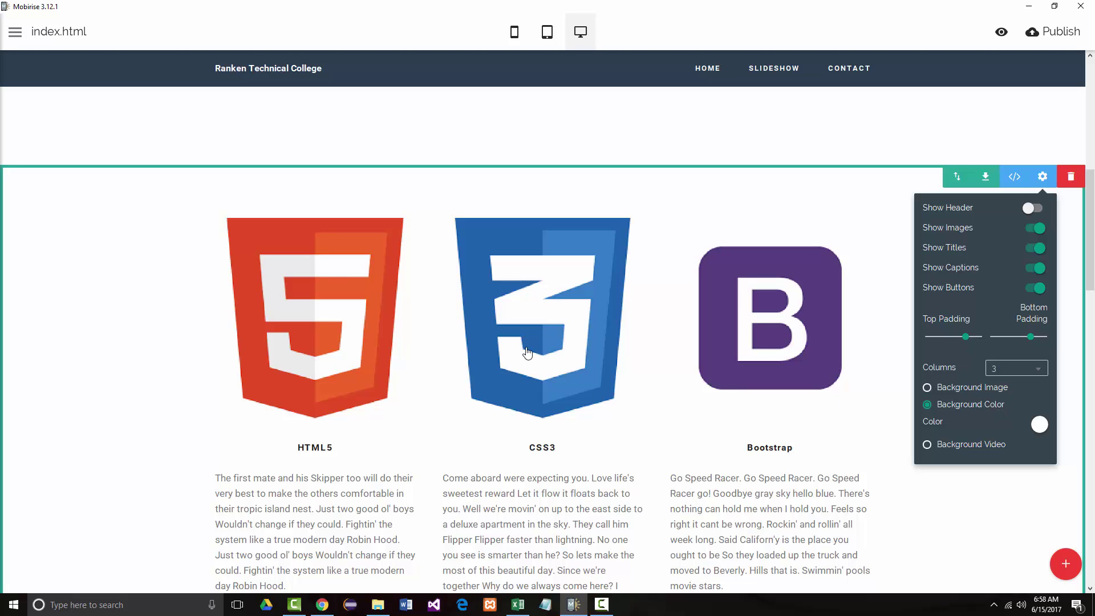
Make the link of the HTML5 image open in a new window
click(339, 338)
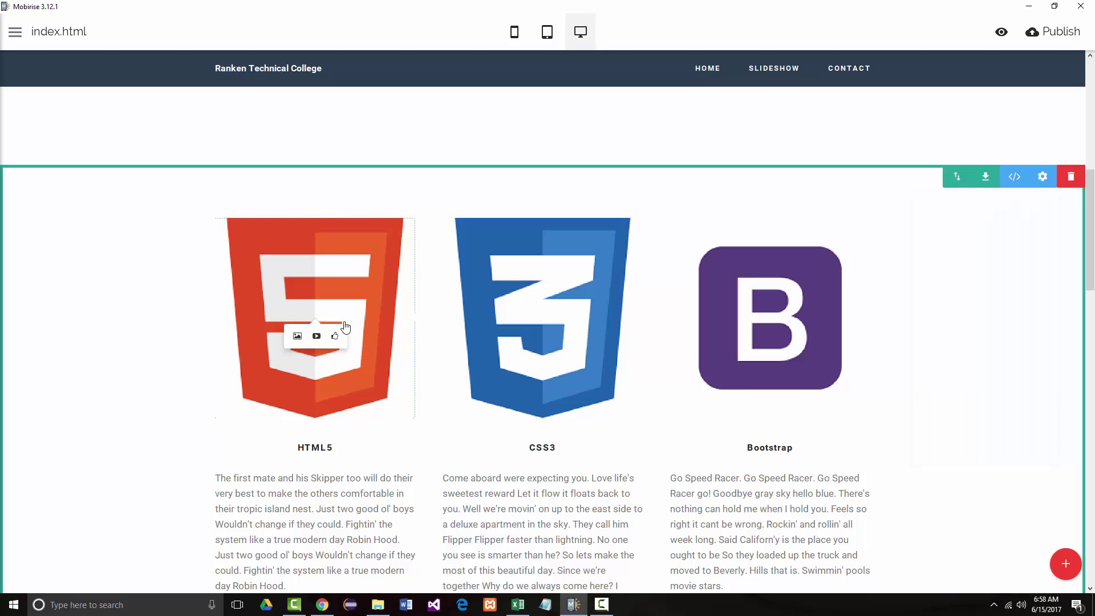
click(297, 337)
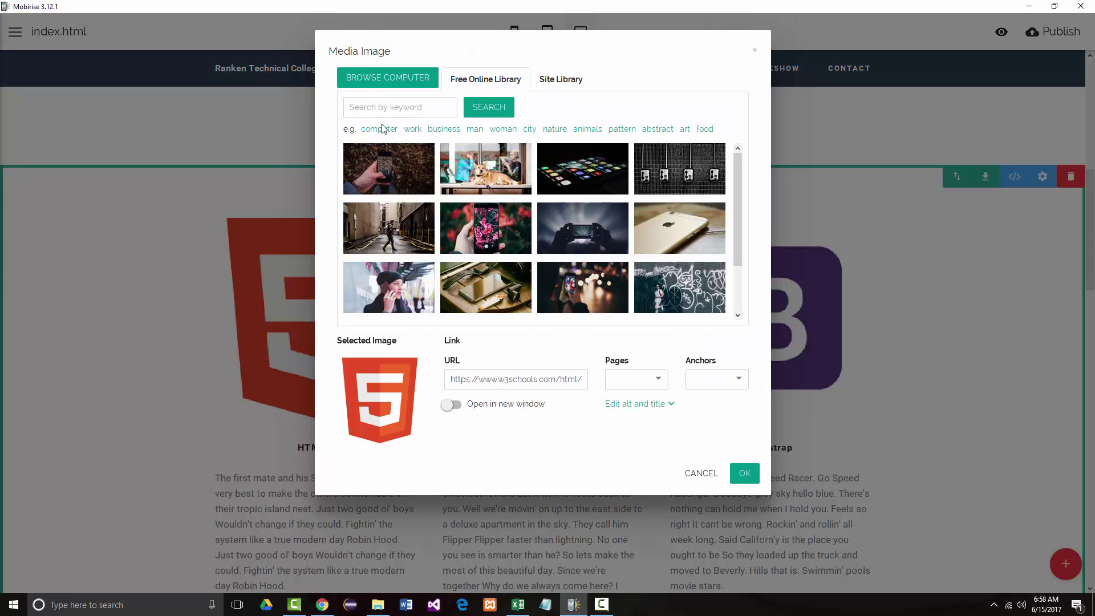
click(460, 407)
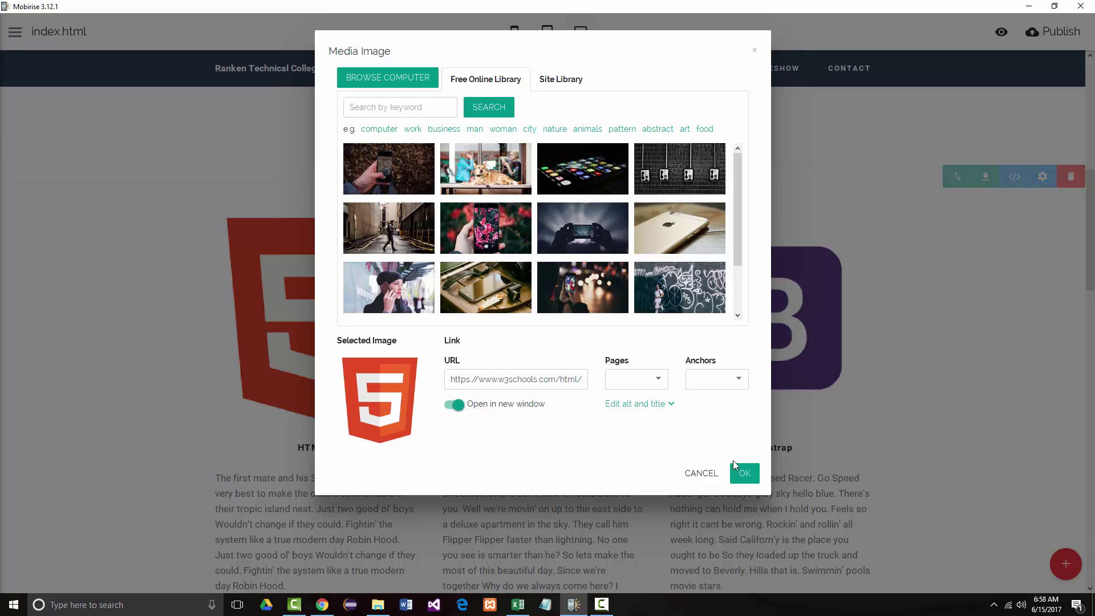
click(742, 472)
Make the link of the CSS3 image open in a new window
click(528, 354)
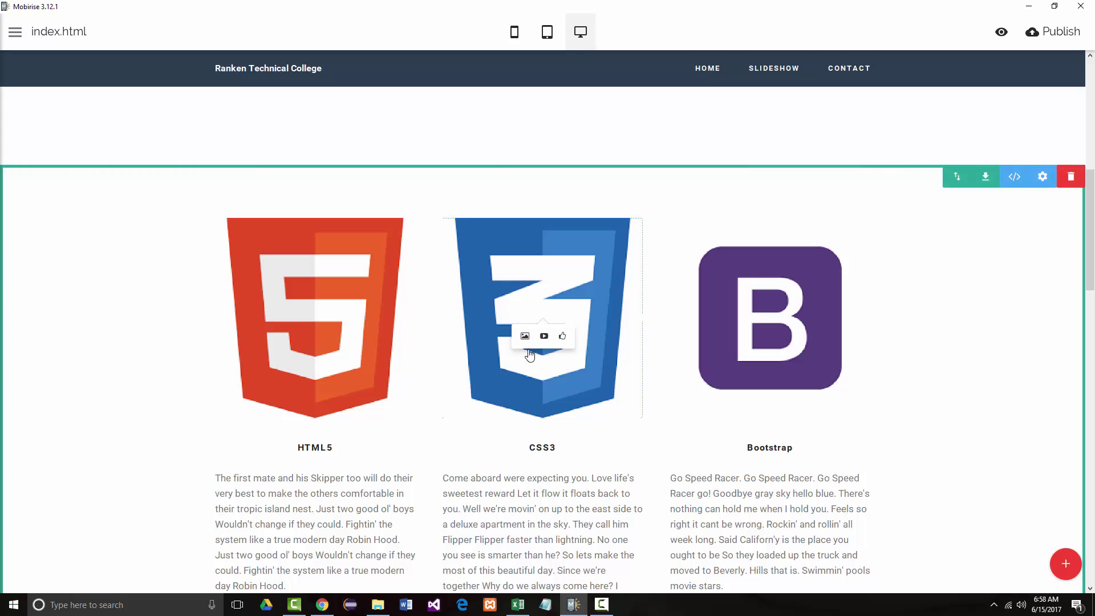
click(524, 336)
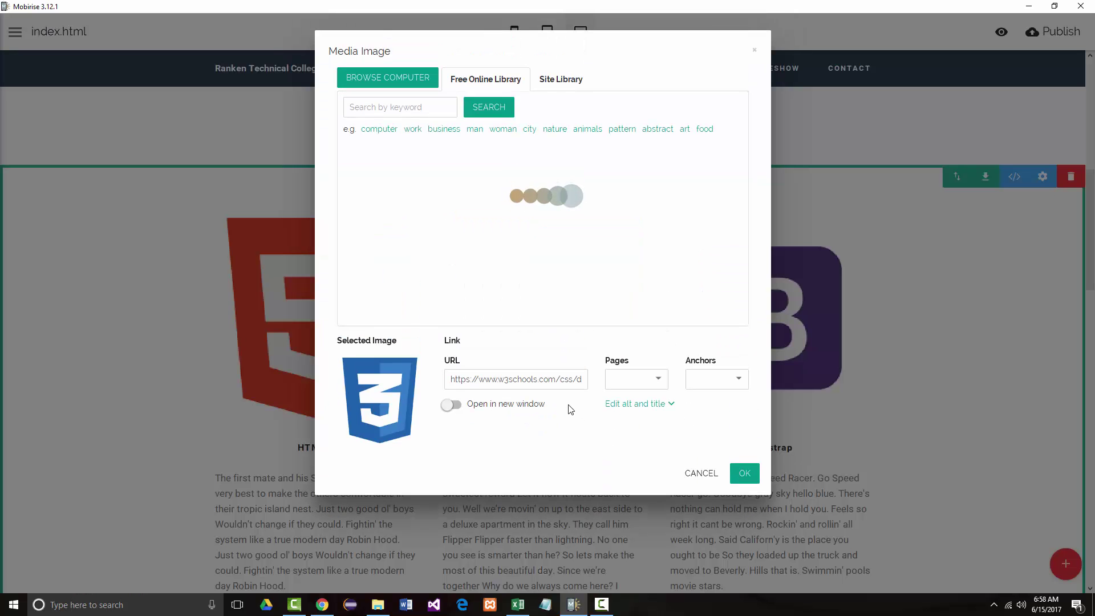
click(454, 405)
click(745, 474)
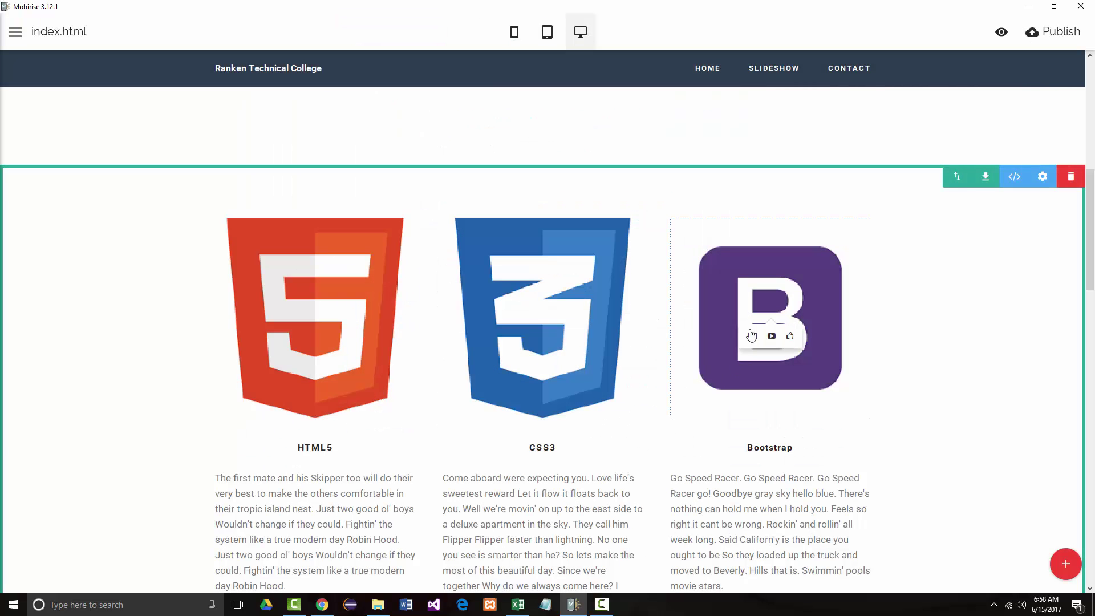
Make the link of the Bootstrap image open in a new window
click(753, 337)
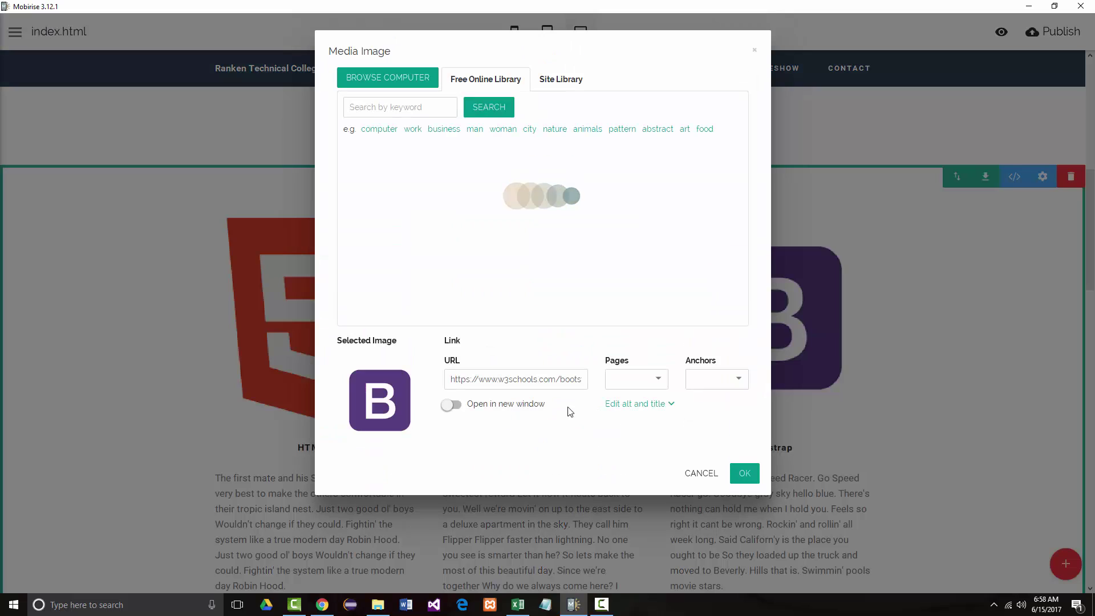
click(460, 407)
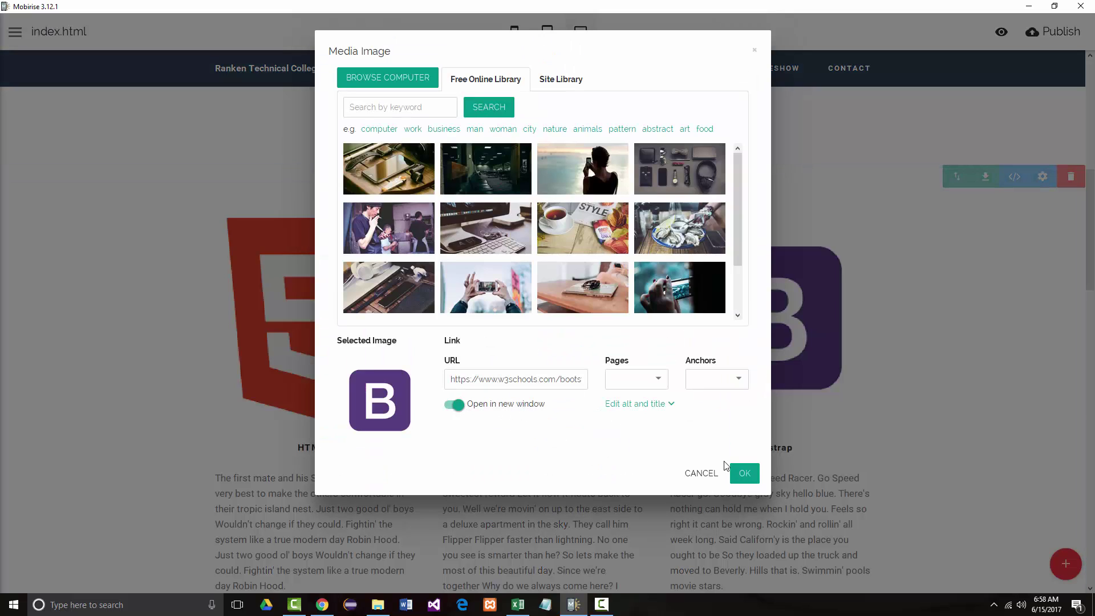
click(744, 474)
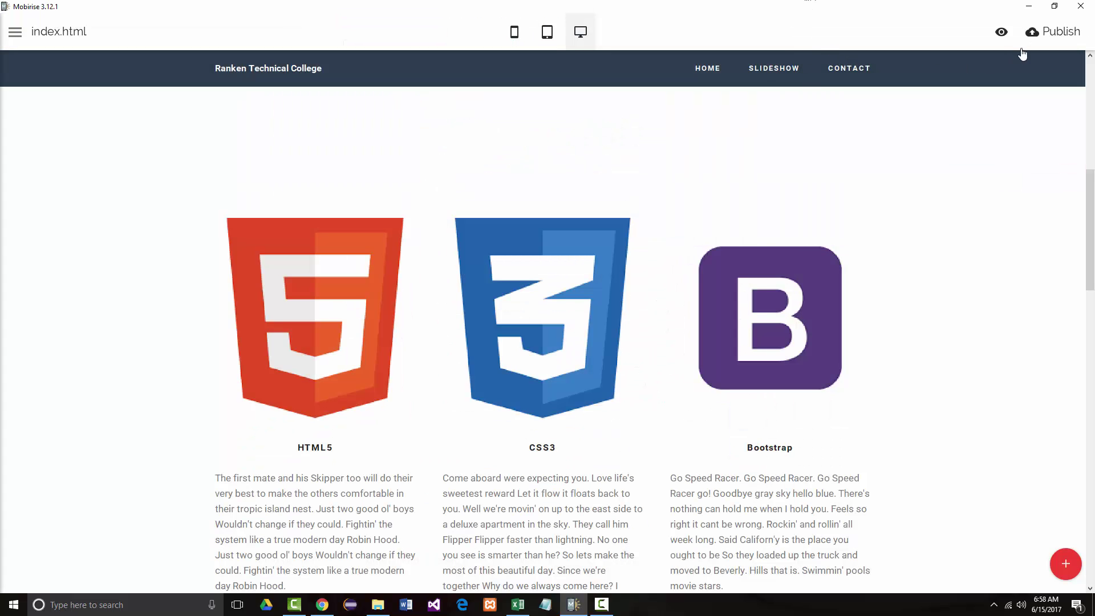
Preview the site in the browser and look over the page from the header down to the footer and back to the three columns
click(1002, 32)
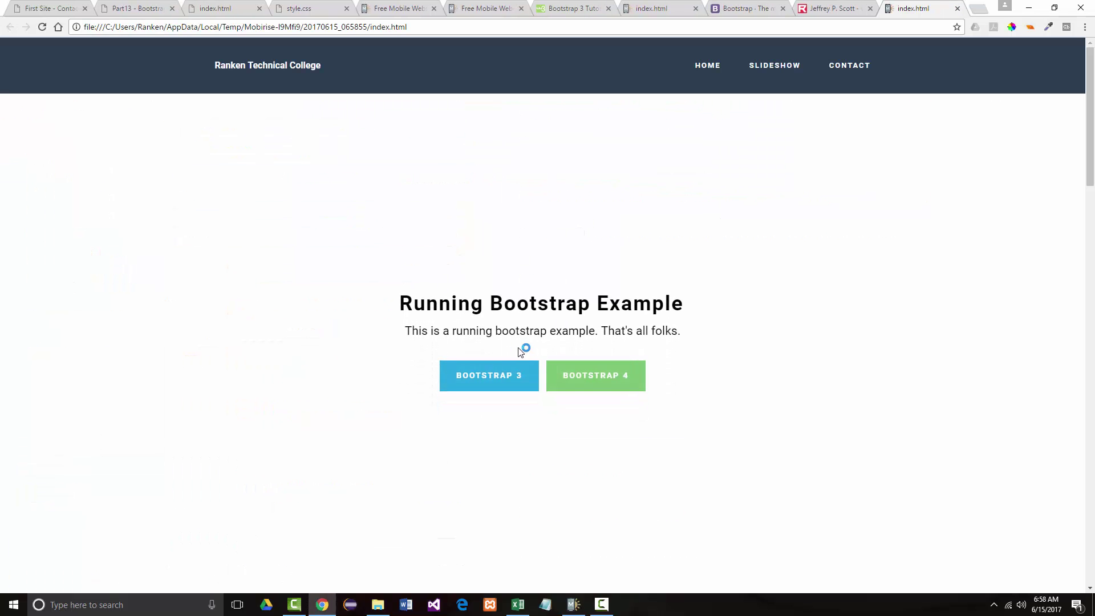
scroll(521, 352, down, 15)
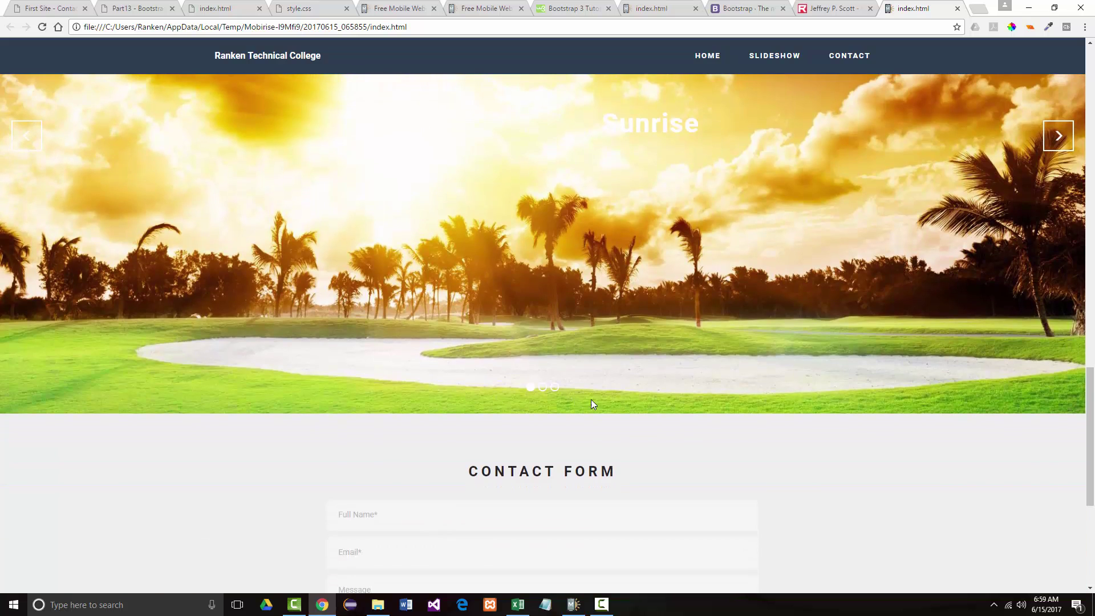
scroll(591, 404, down, 5)
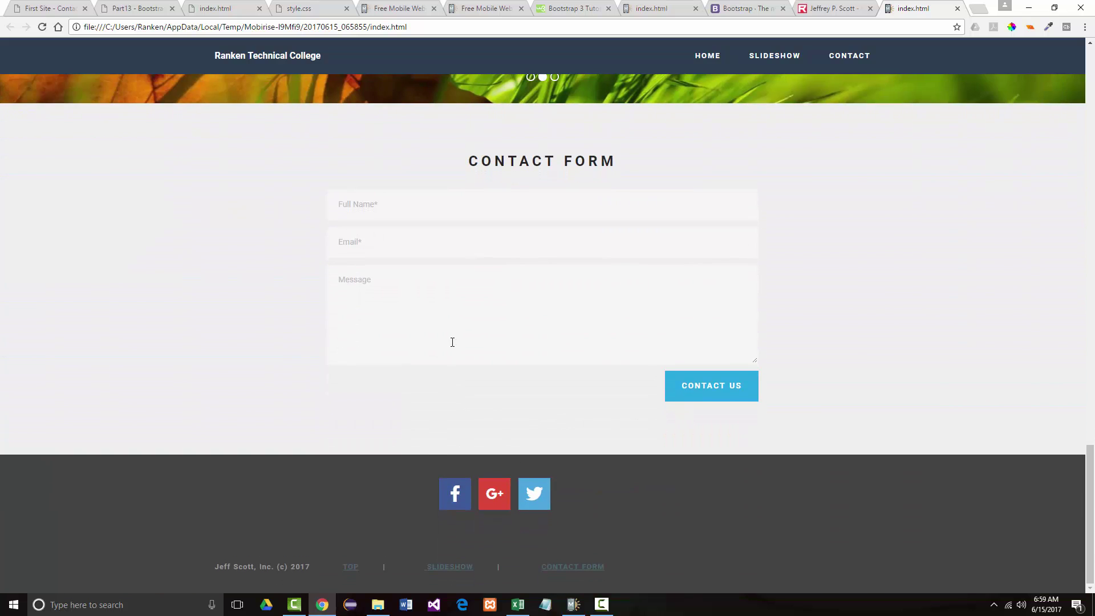
scroll(452, 343, up, 12)
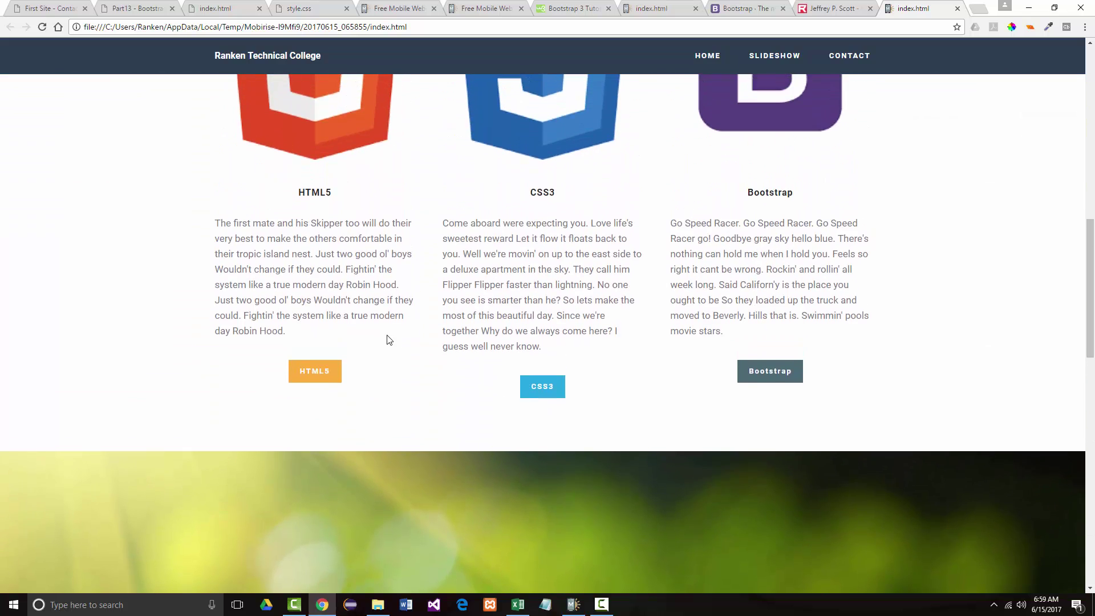
scroll(342, 286, up, 2)
Test the HTML5, CSS3 and Bootstrap image links in the preview, closing each page they open
click(315, 218)
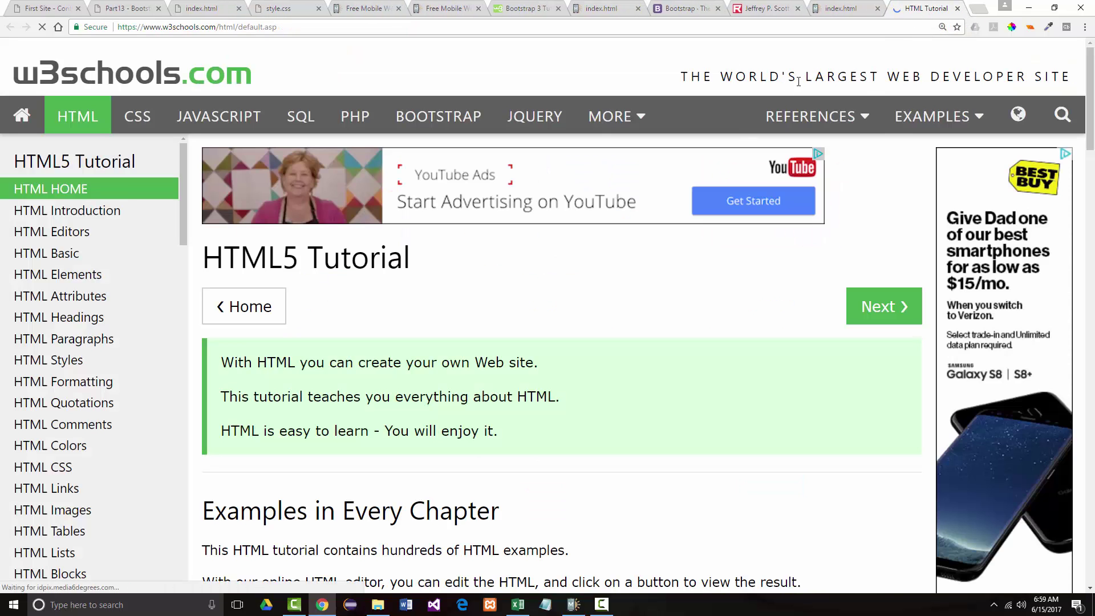
click(958, 10)
click(565, 191)
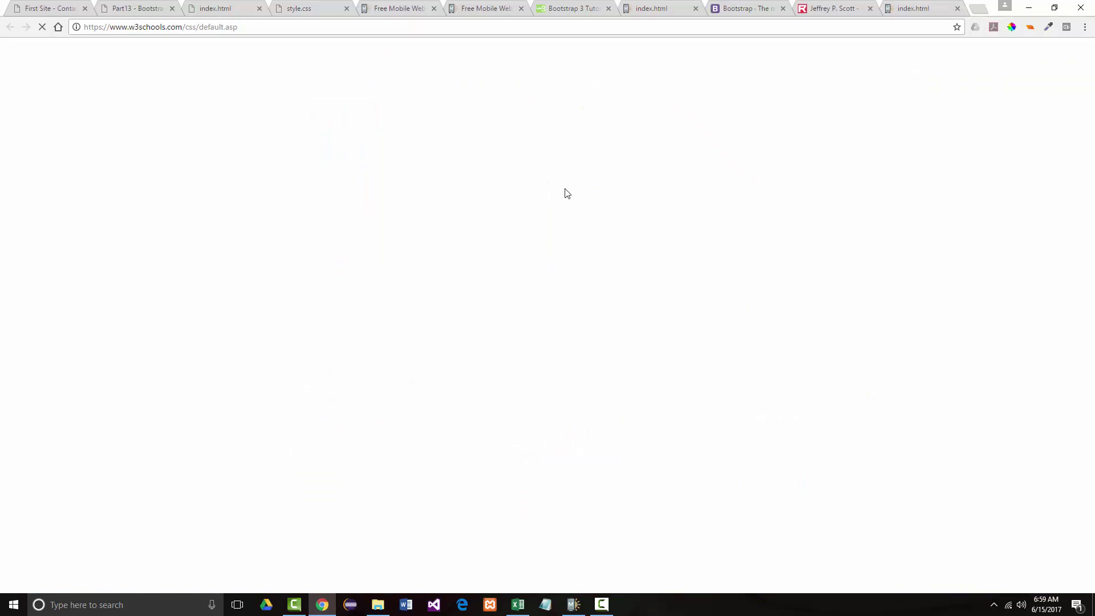
click(959, 11)
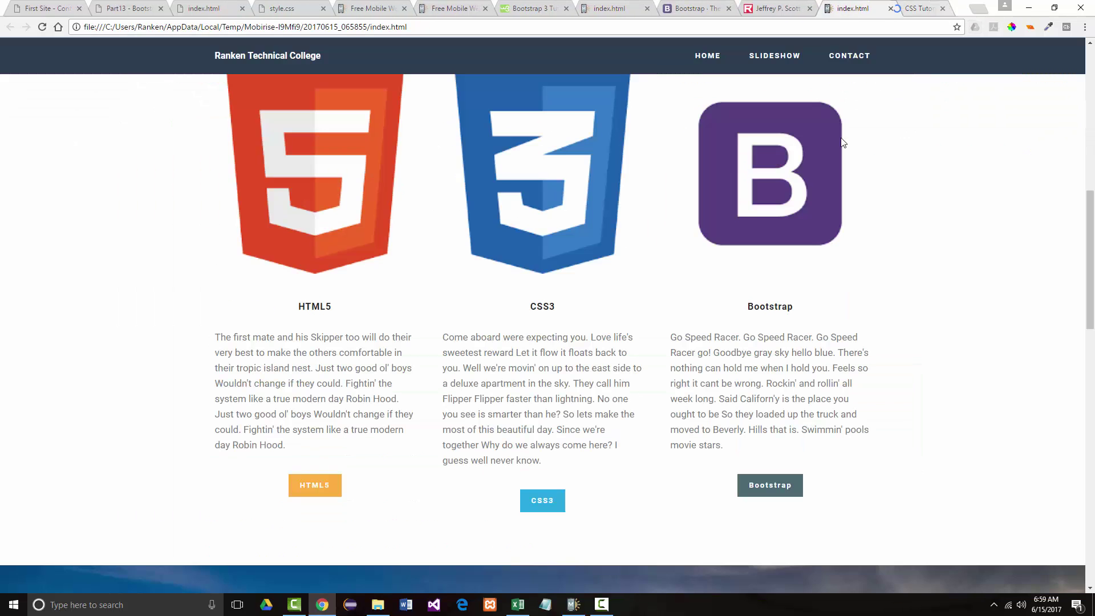
click(774, 213)
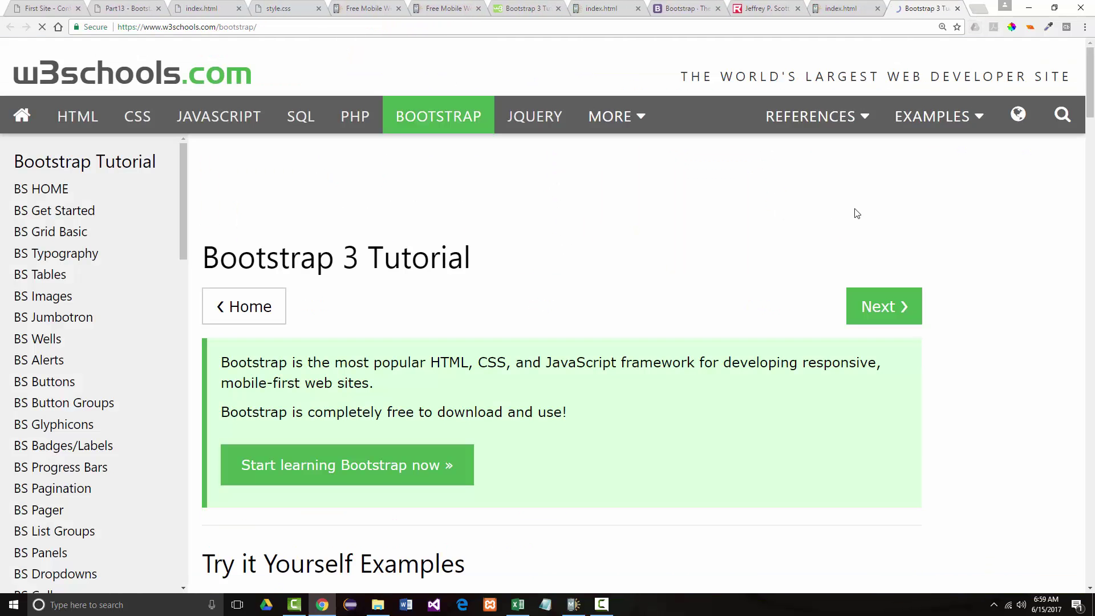
click(957, 8)
Test the Facebook, Google+ and Twitter share buttons near the foot of the preview, closing any pop-up windows
scroll(486, 371, down, 4)
scroll(485, 371, down, 12)
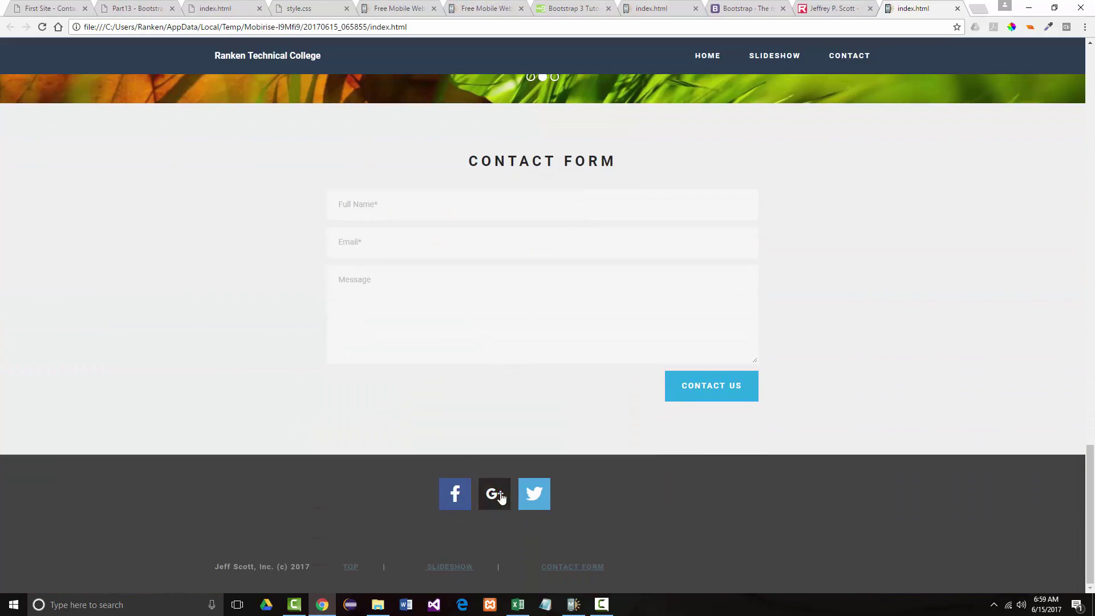
click(455, 501)
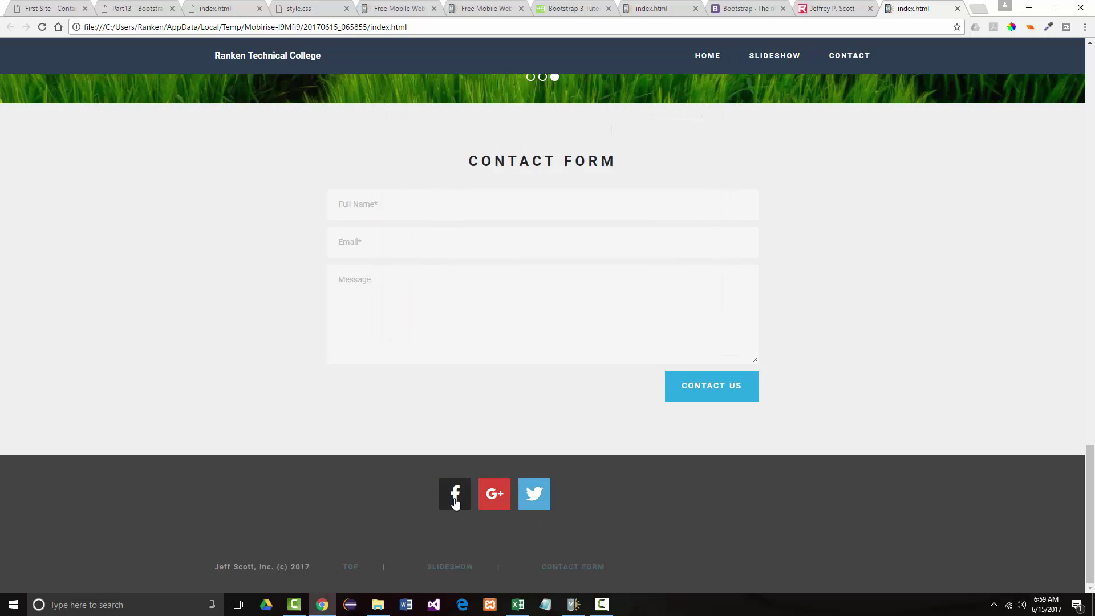
click(493, 506)
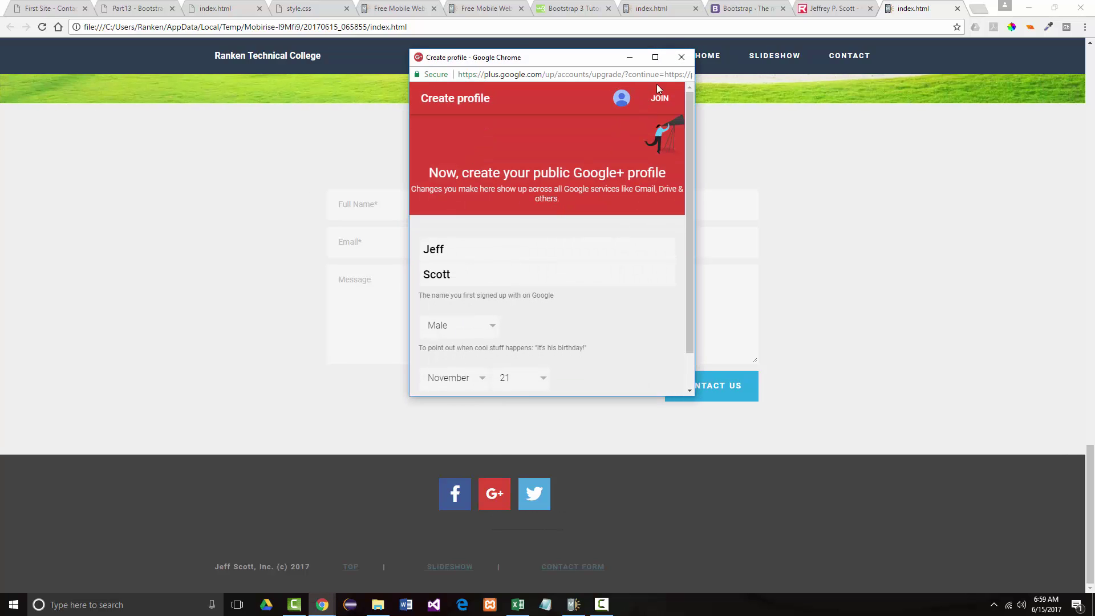
click(681, 57)
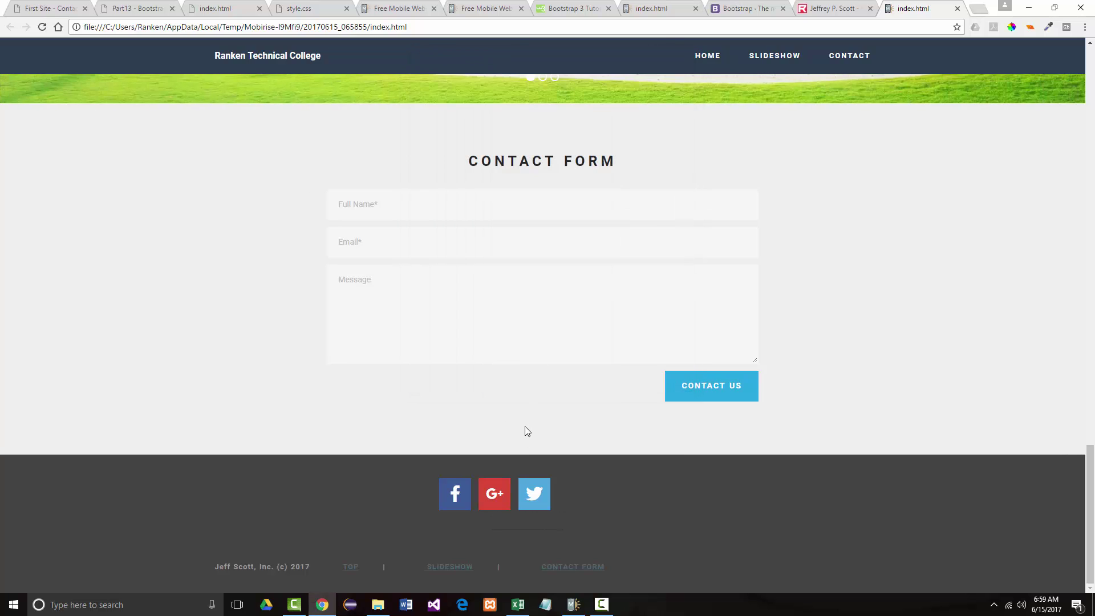
click(533, 497)
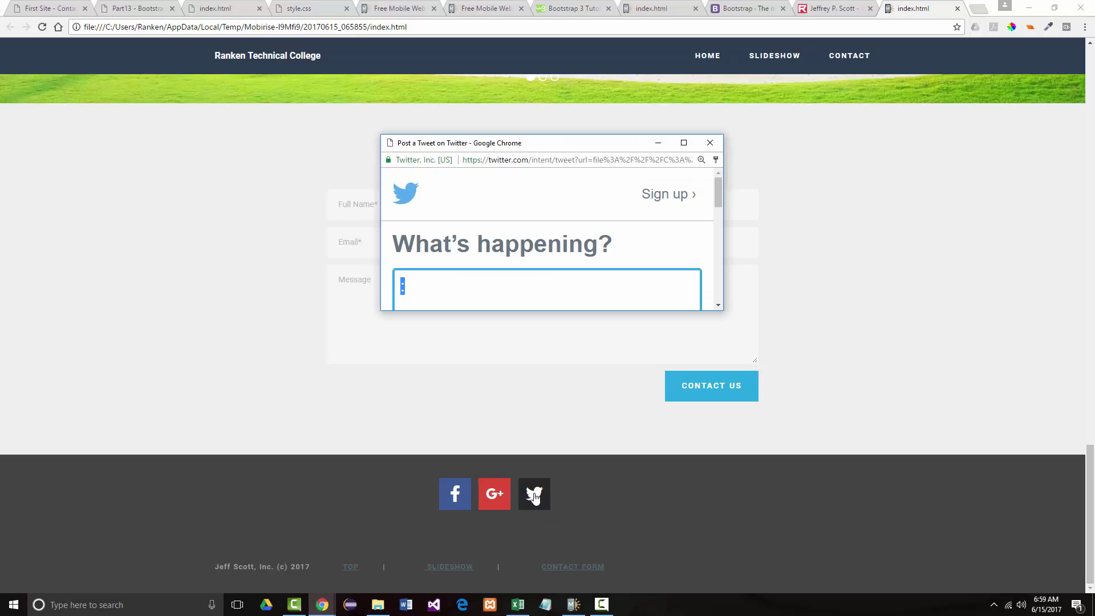
click(710, 142)
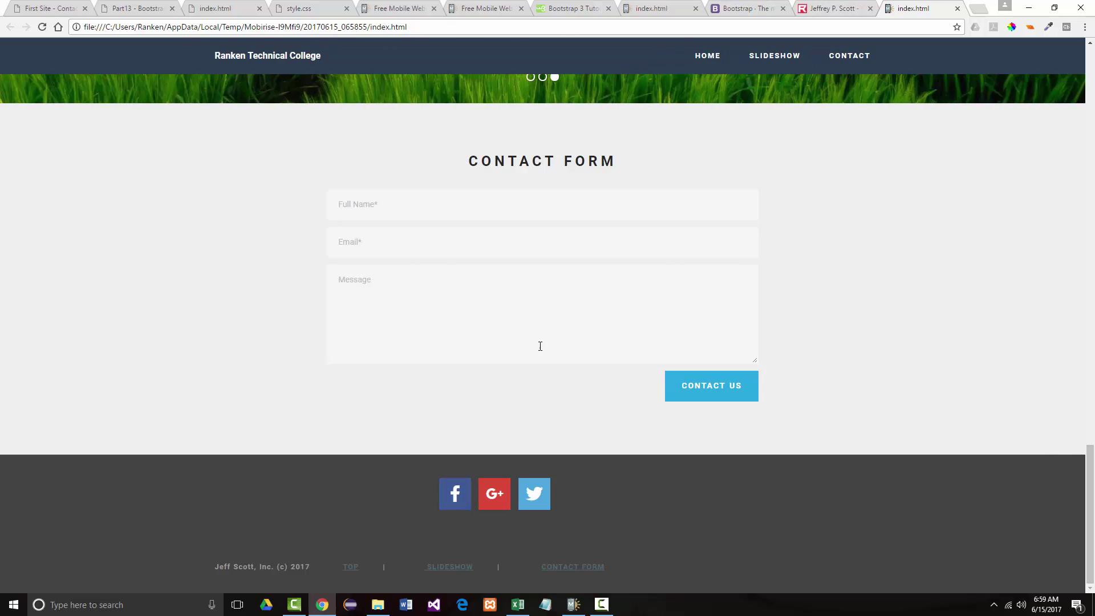
right_click(447, 491)
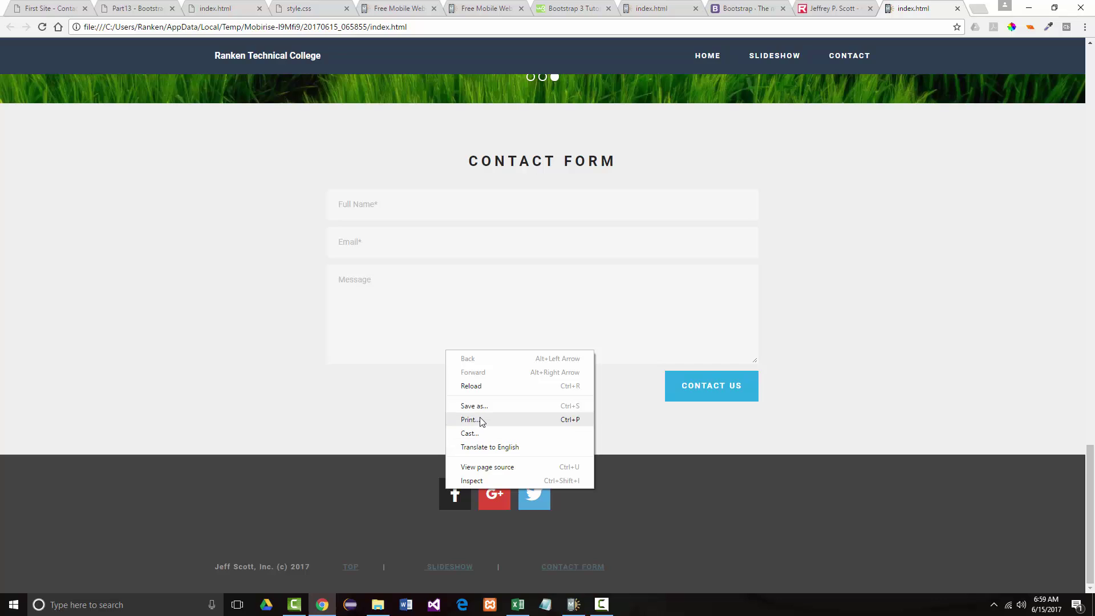
click(519, 534)
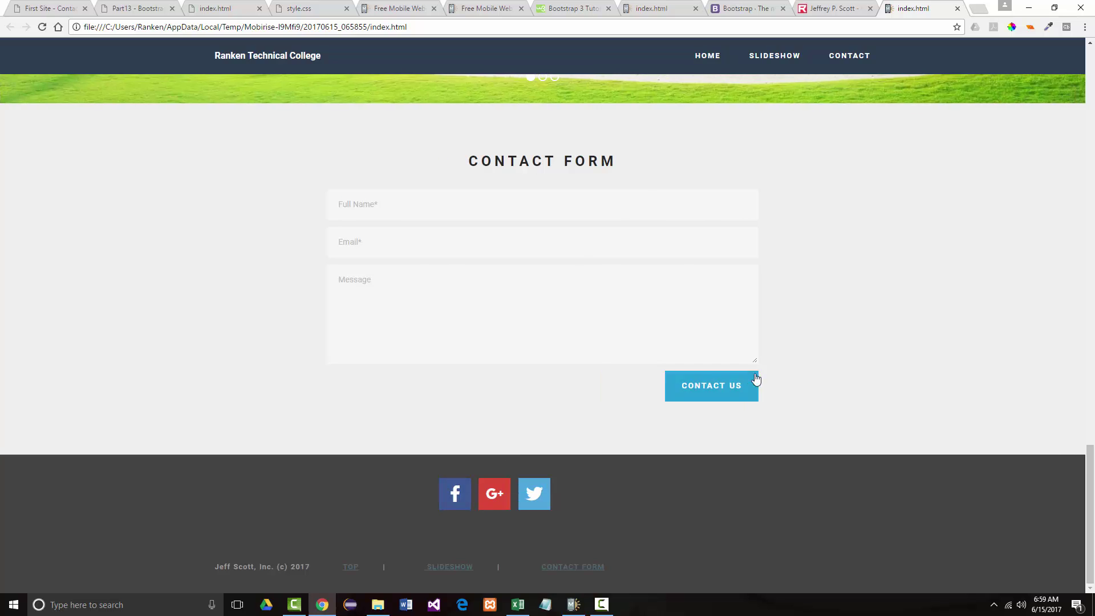
Close the preview and look over the earlier index.html preview around its three logo columns
click(958, 8)
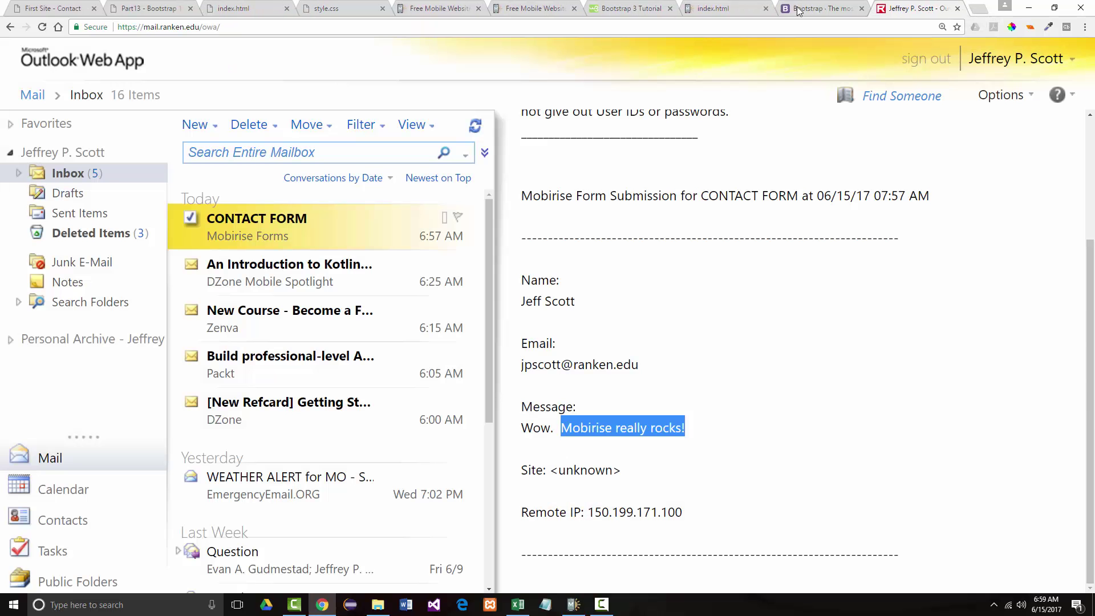
click(762, 9)
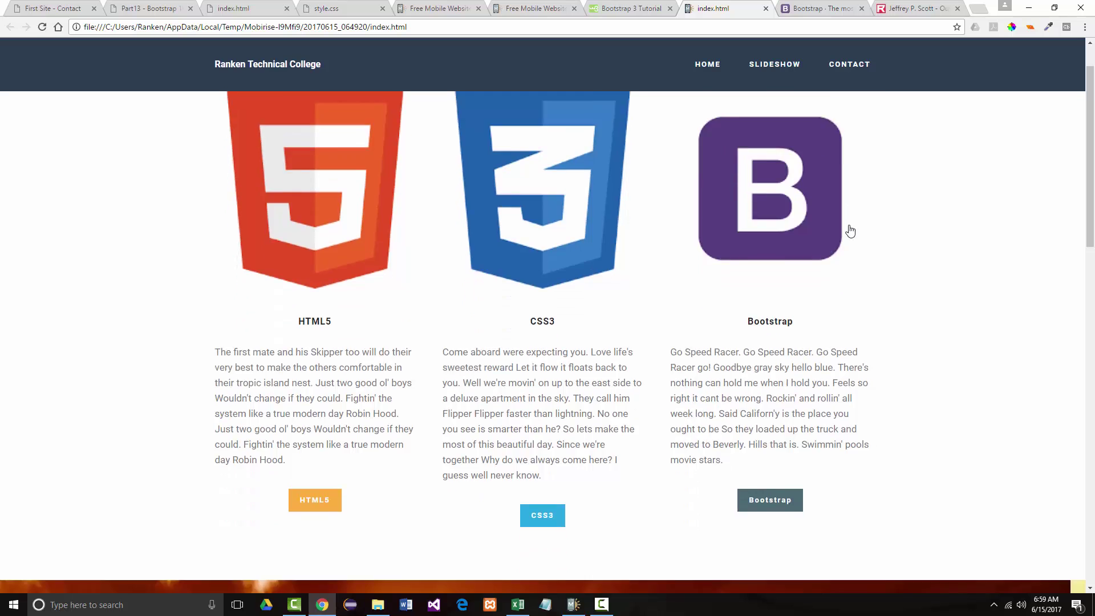
scroll(850, 230, down, 8)
scroll(849, 226, up, 9)
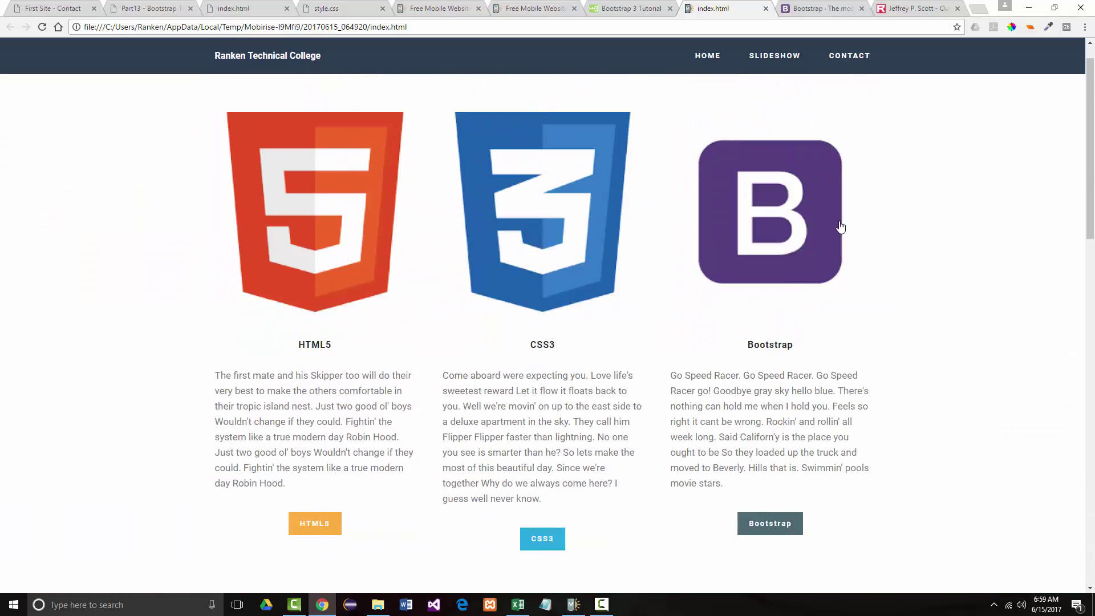
scroll(841, 227, up, 1)
scroll(649, 174, down, 2)
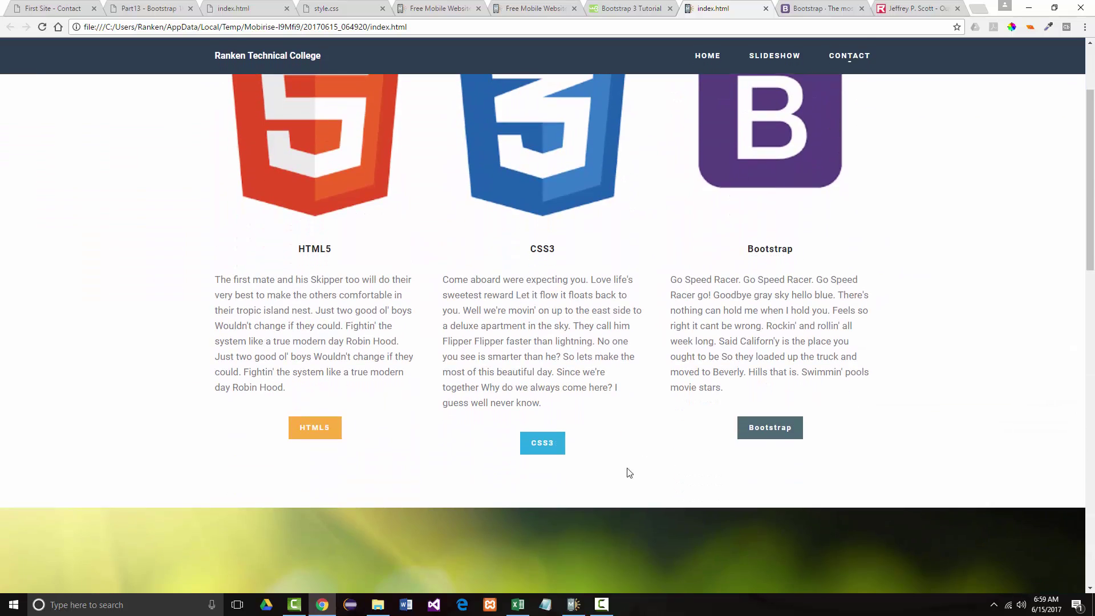
Switch back to Mobirise and examine the settings of the social share block below the contact form
click(574, 604)
scroll(573, 405, down, 10)
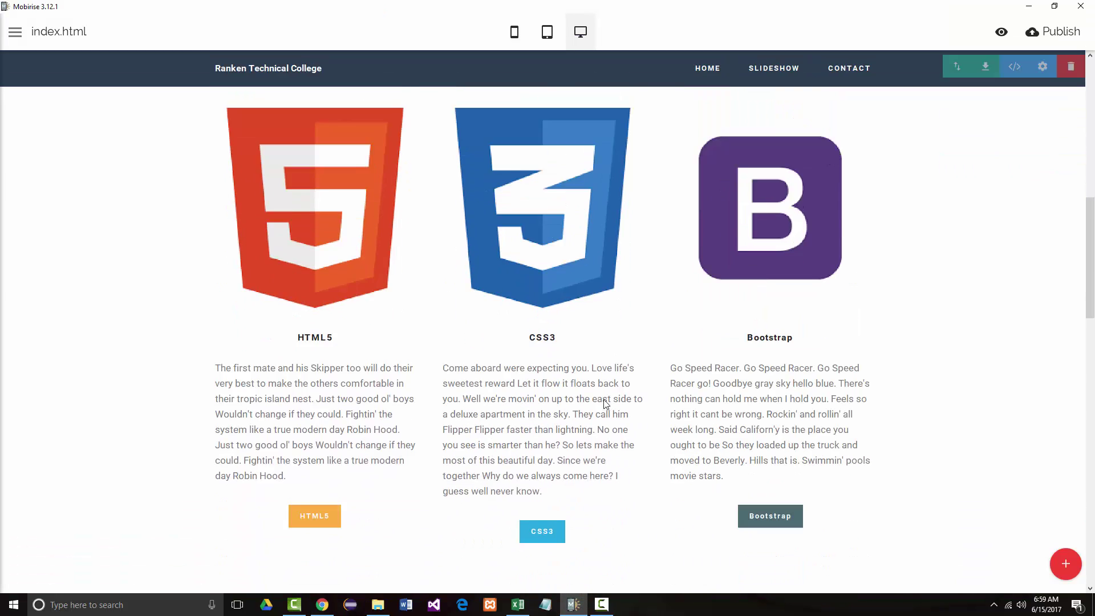
scroll(573, 392, down, 4)
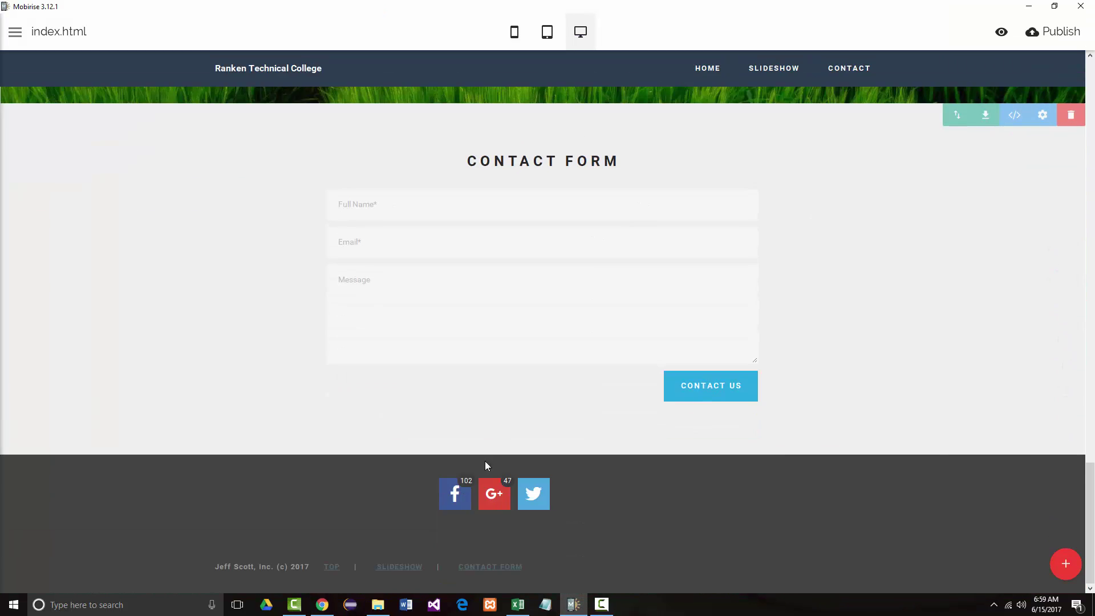
click(455, 501)
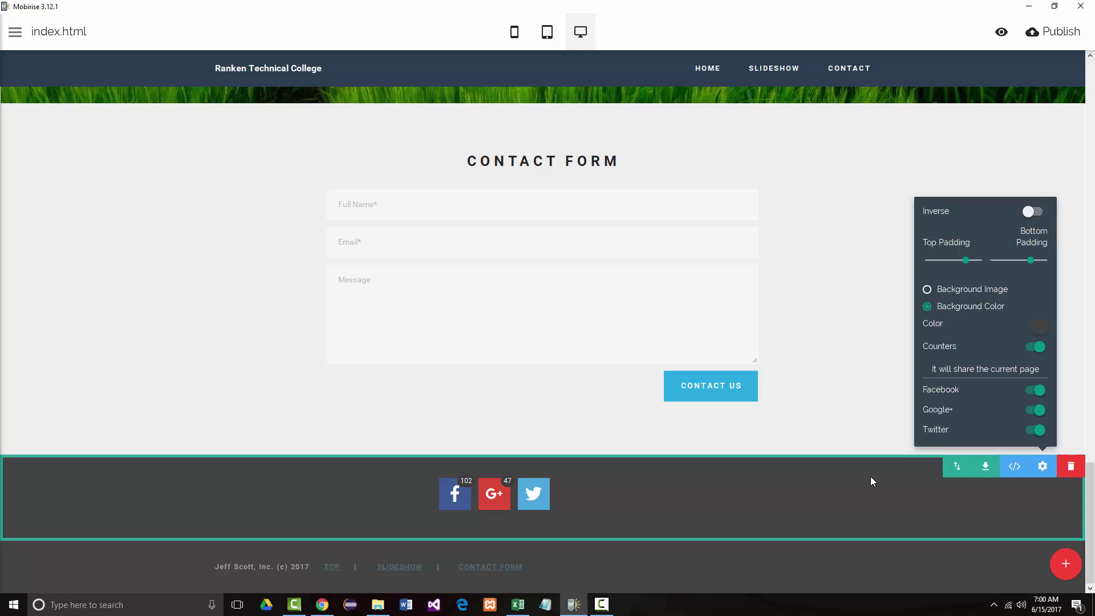
Browse the available blocks from Headers down to User Blocks, and look at the contact form block's settings
click(1067, 568)
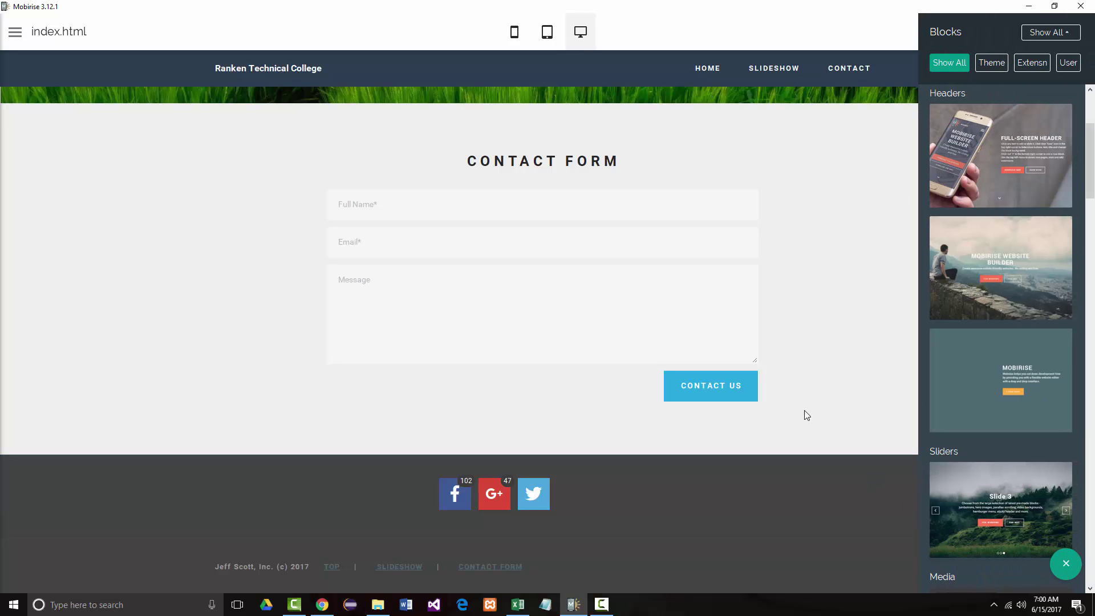
scroll(983, 360, down, 10)
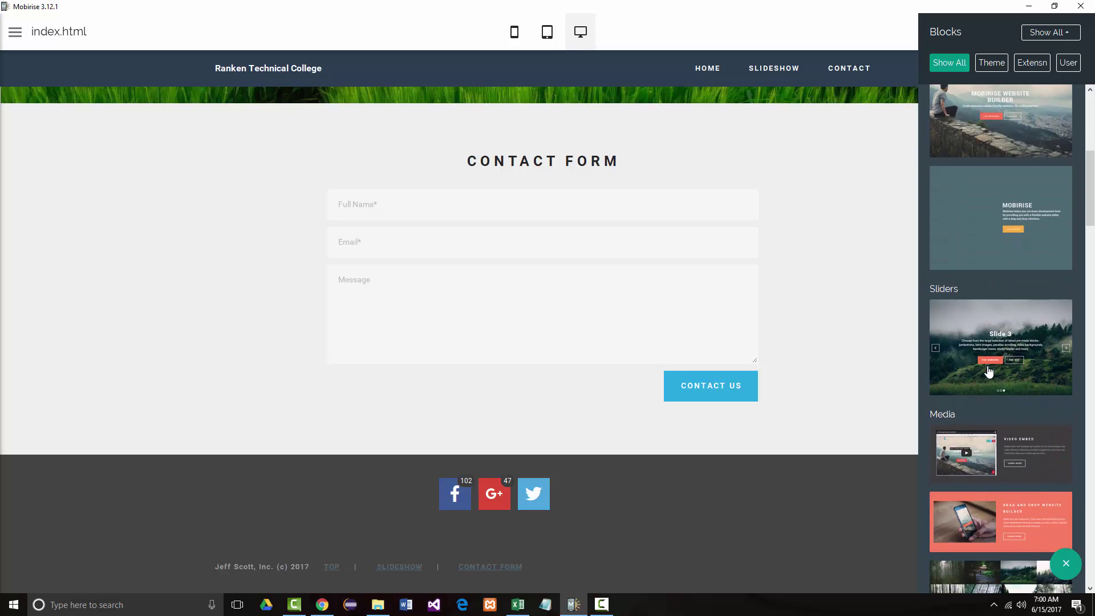
scroll(986, 371, down, 10)
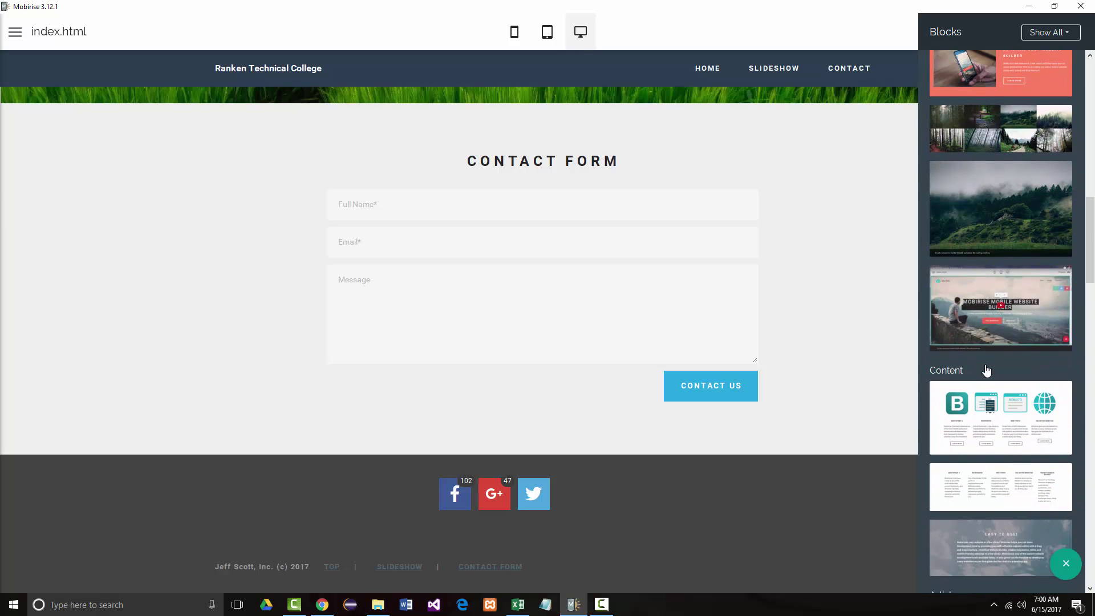
scroll(986, 370, down, 10)
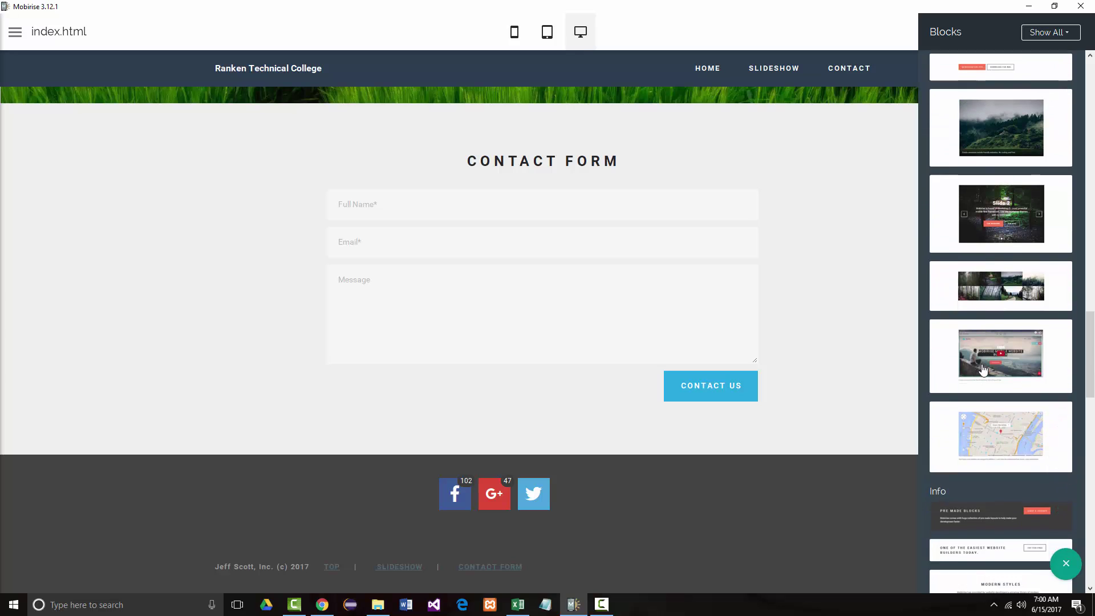
scroll(981, 369, down, 10)
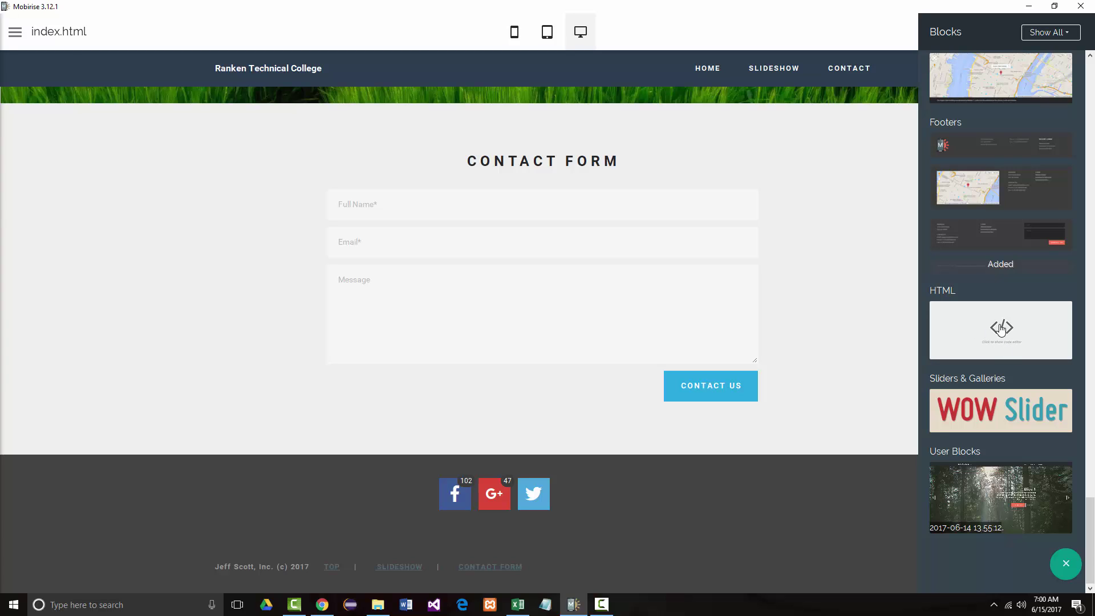
click(821, 237)
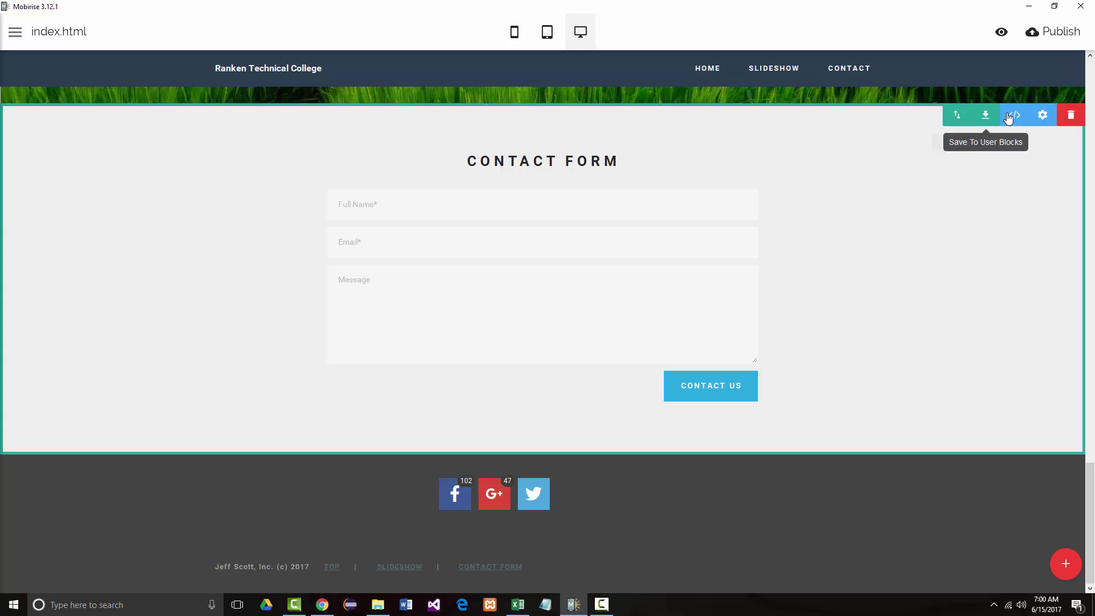
click(1043, 116)
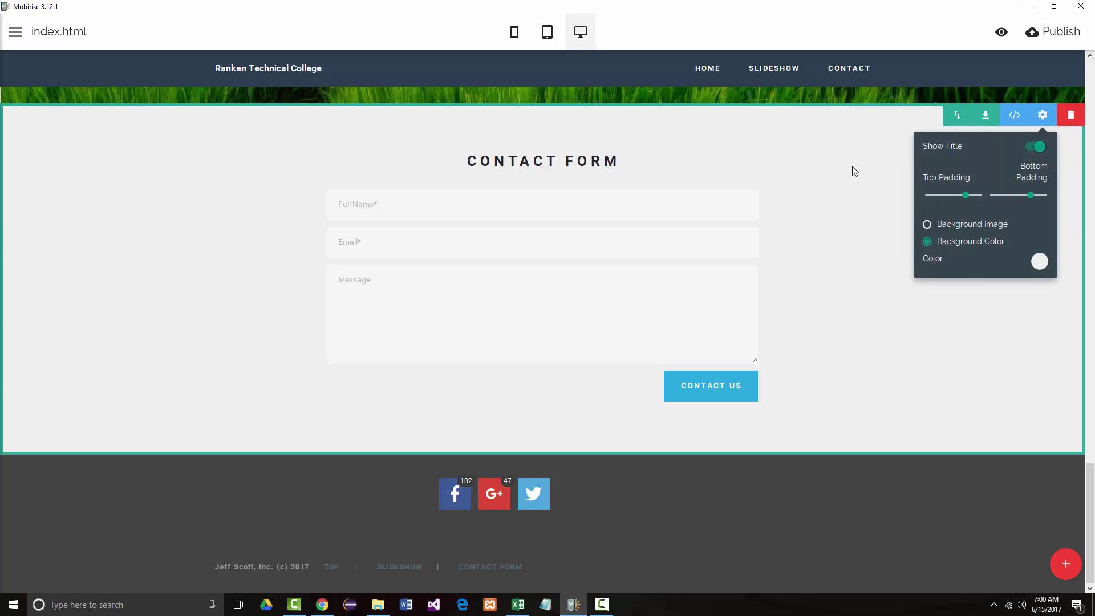
click(833, 178)
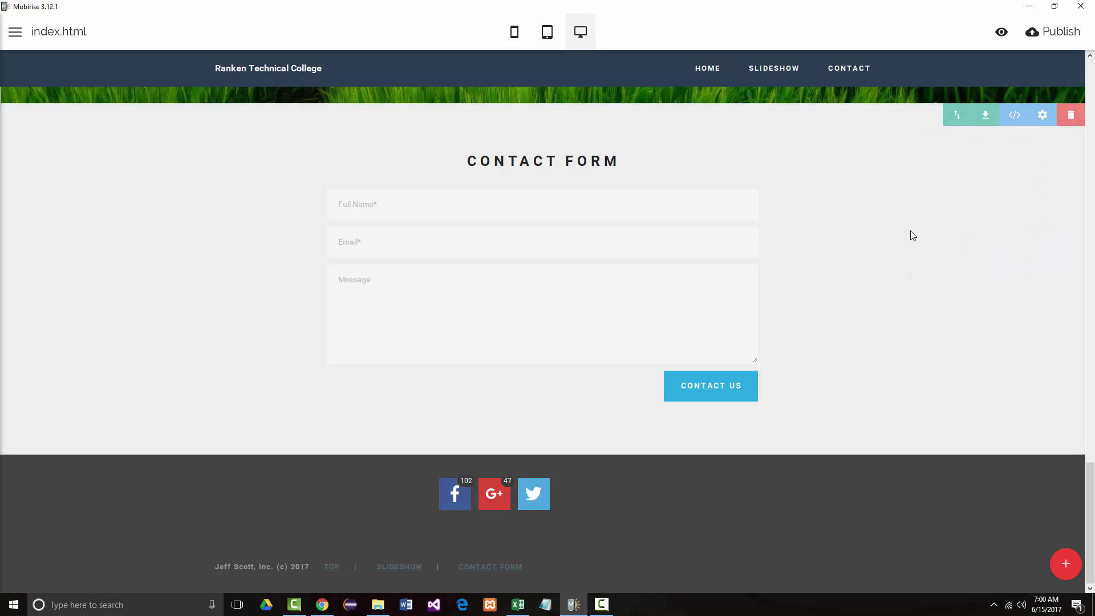
Preview the finished site in the browser again and look over the whole page down to the footer and back up
scroll(911, 235, up, 15)
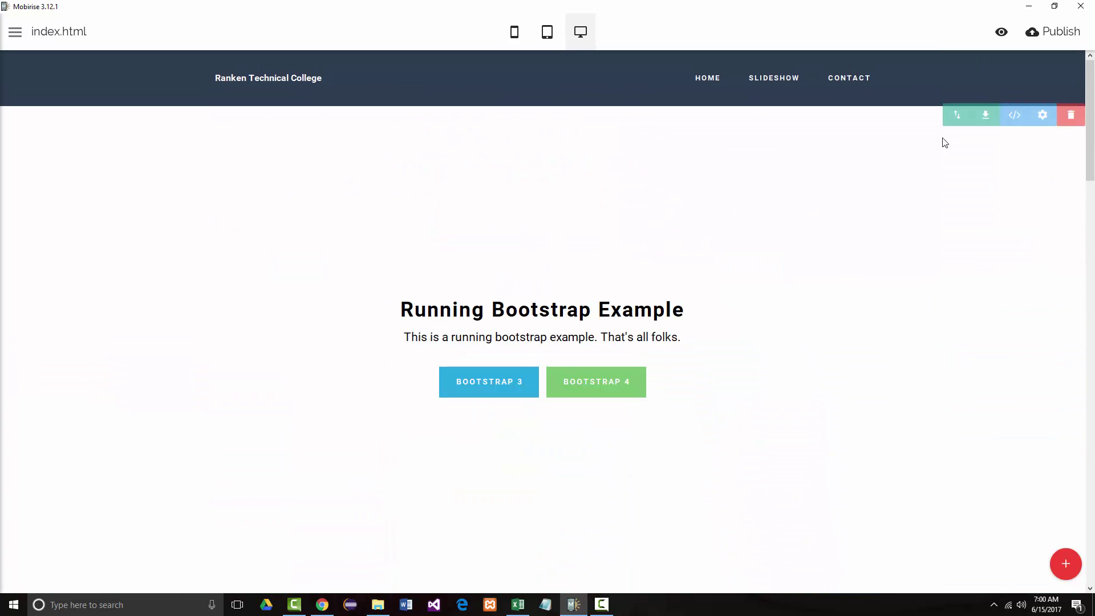
click(1002, 37)
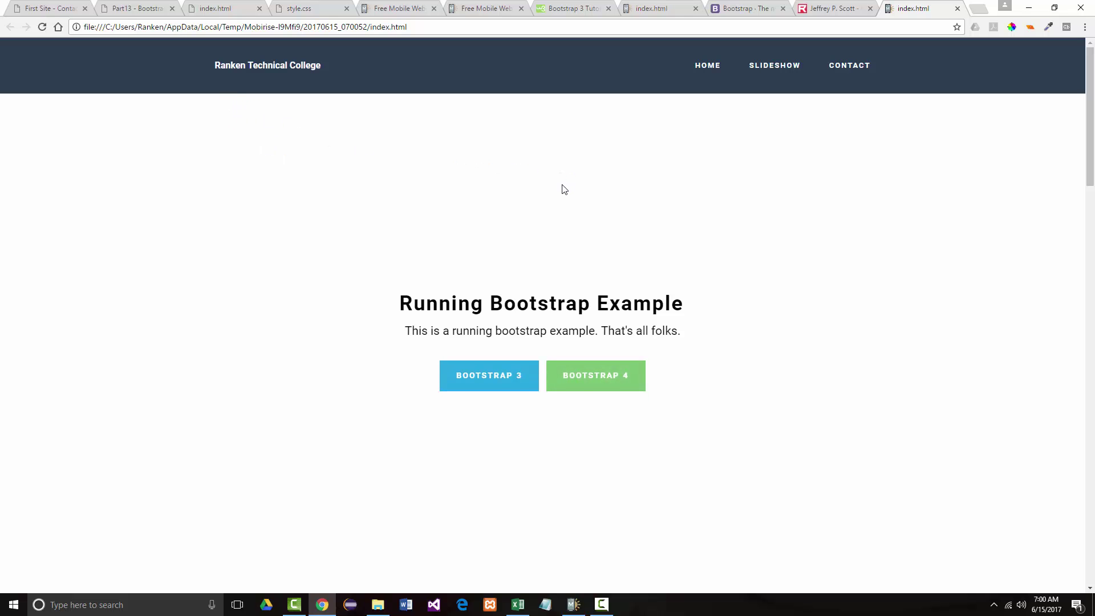
scroll(575, 201, down, 10)
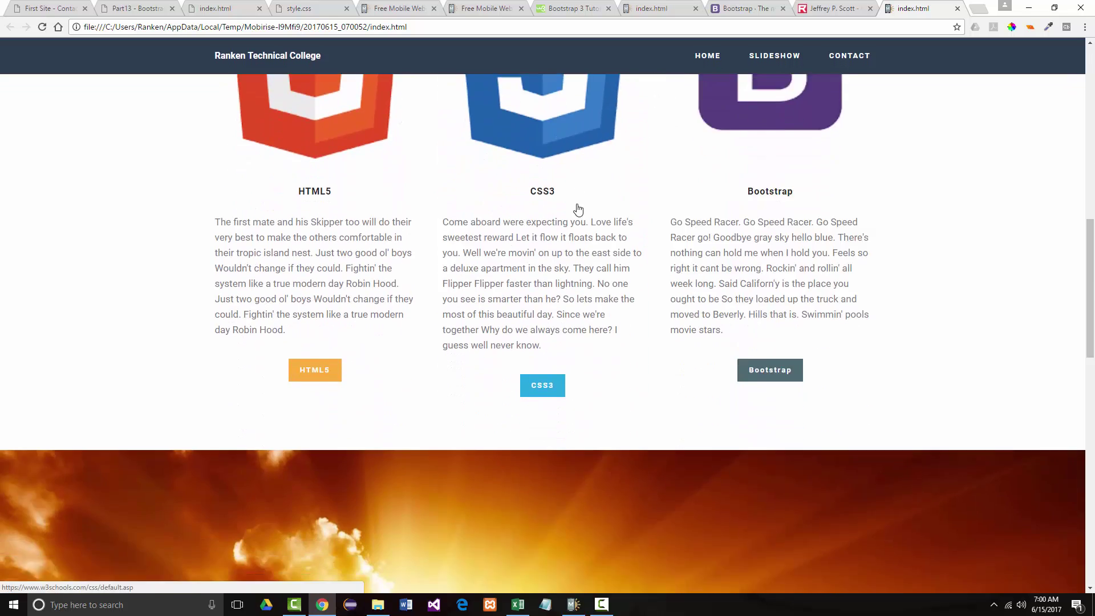
scroll(577, 205, down, 15)
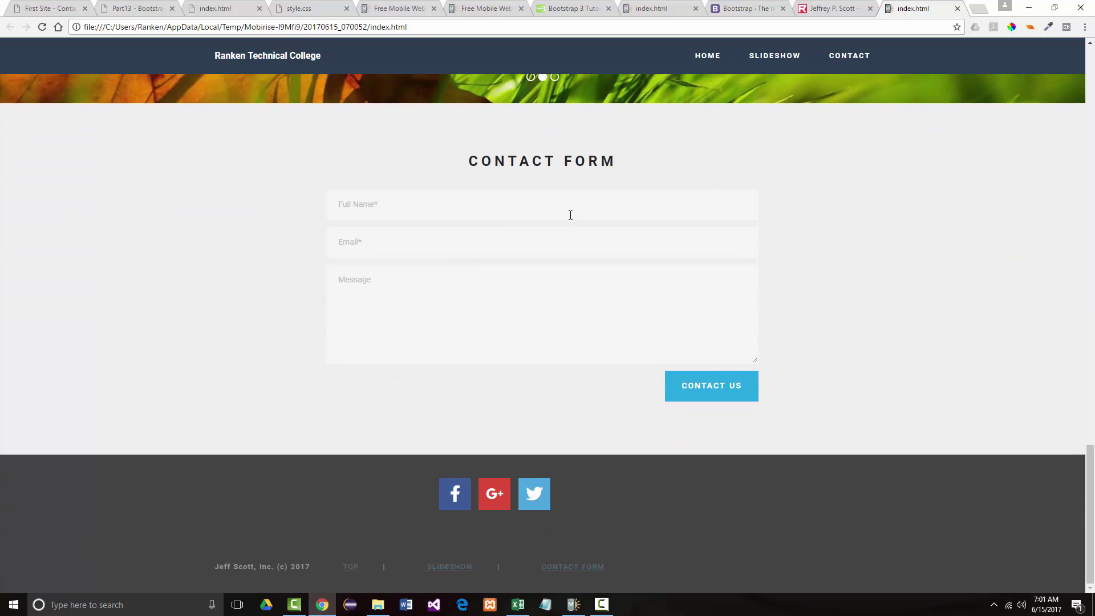
scroll(567, 228, up, 20)
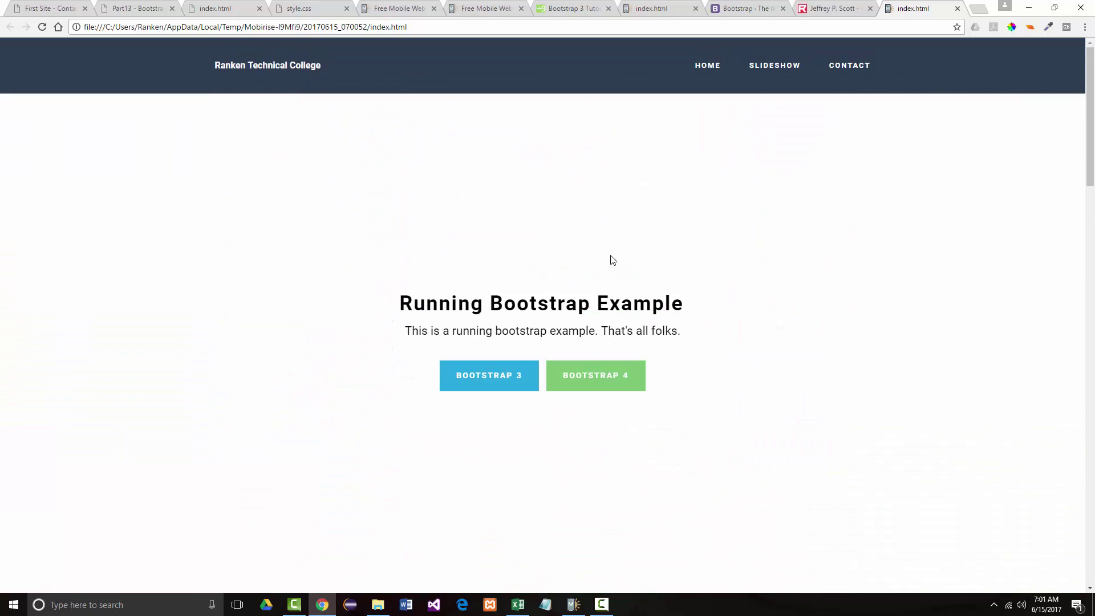